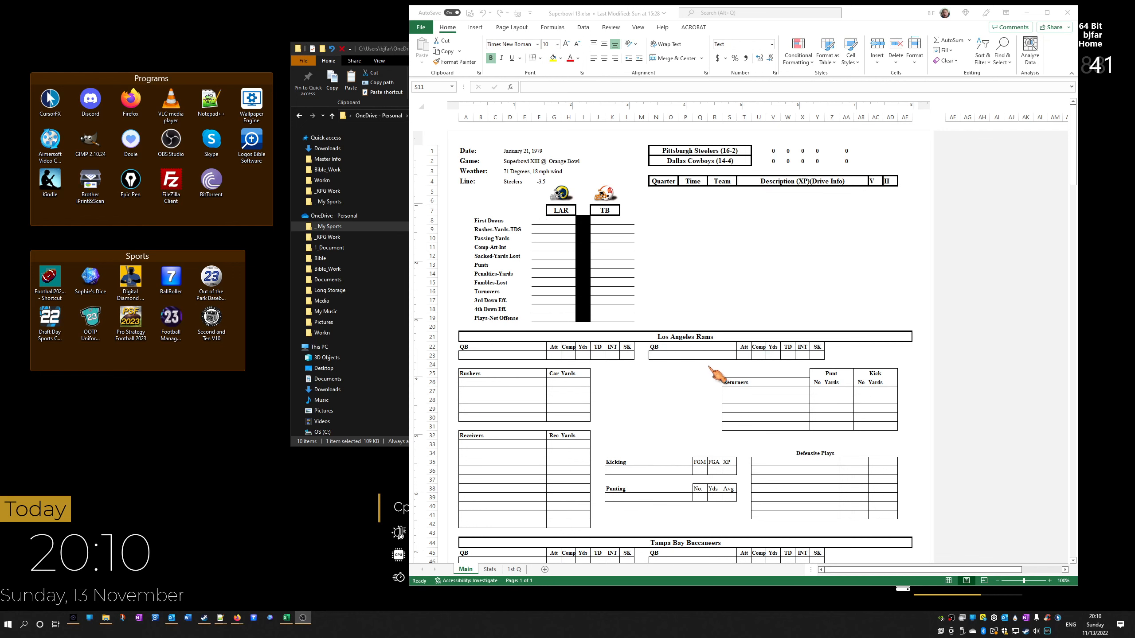
Examine the Main sheet's layout, from the game details and team comparison down to both teams' player stat tables
scroll(715, 365, "down", 1)
scroll(715, 366, "down", 7)
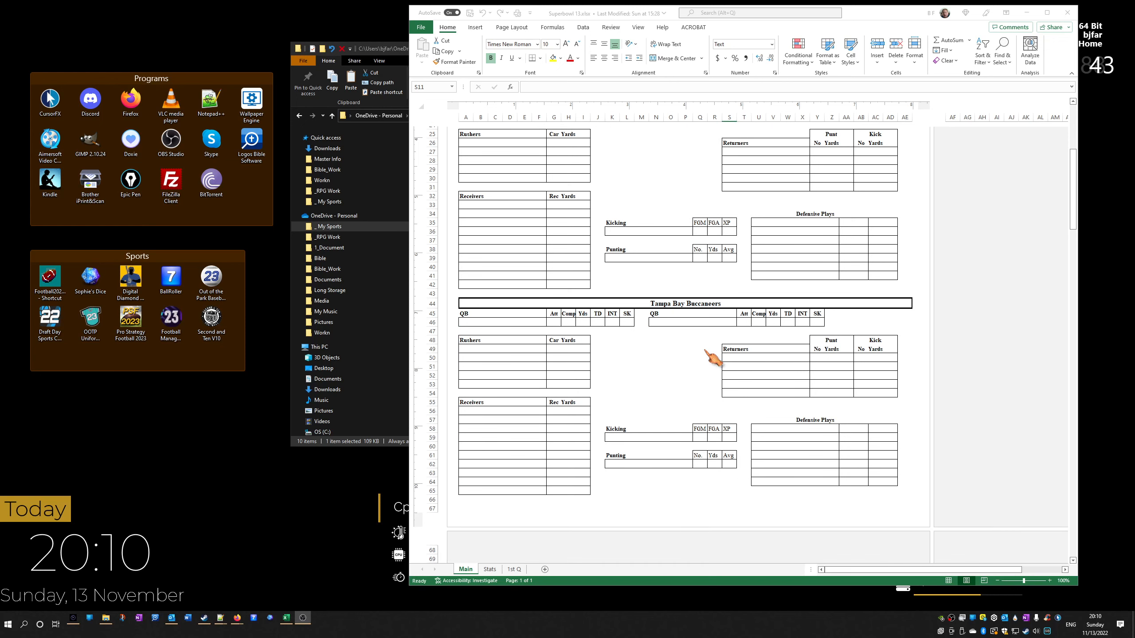
scroll(715, 360, "up", 4)
scroll(709, 355, "up", 5)
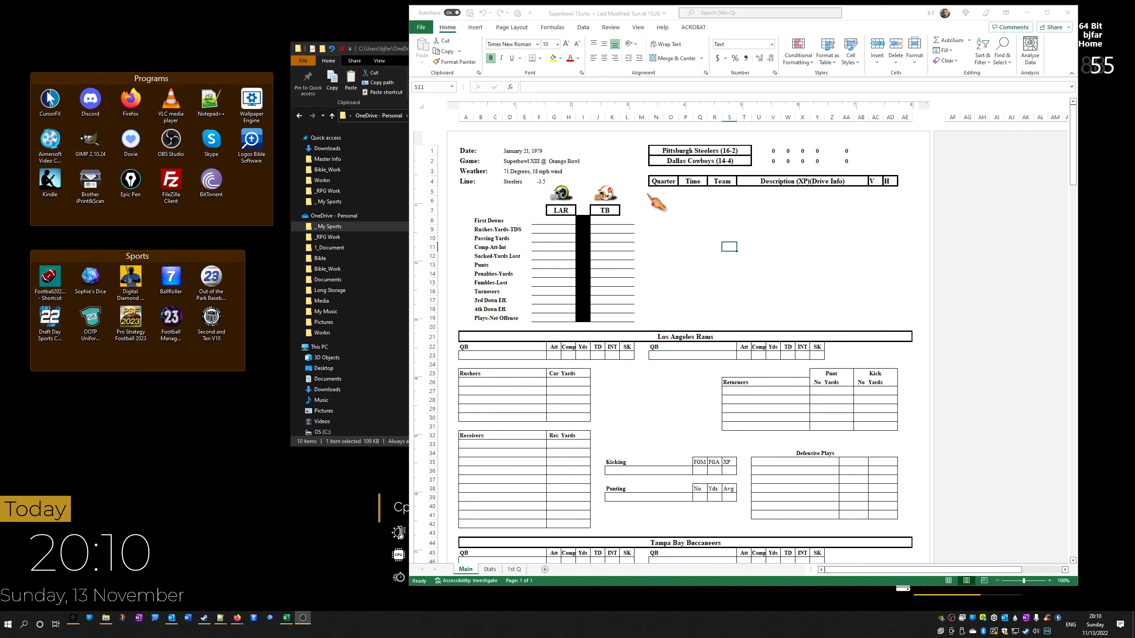
scroll(630, 466, "down", 18)
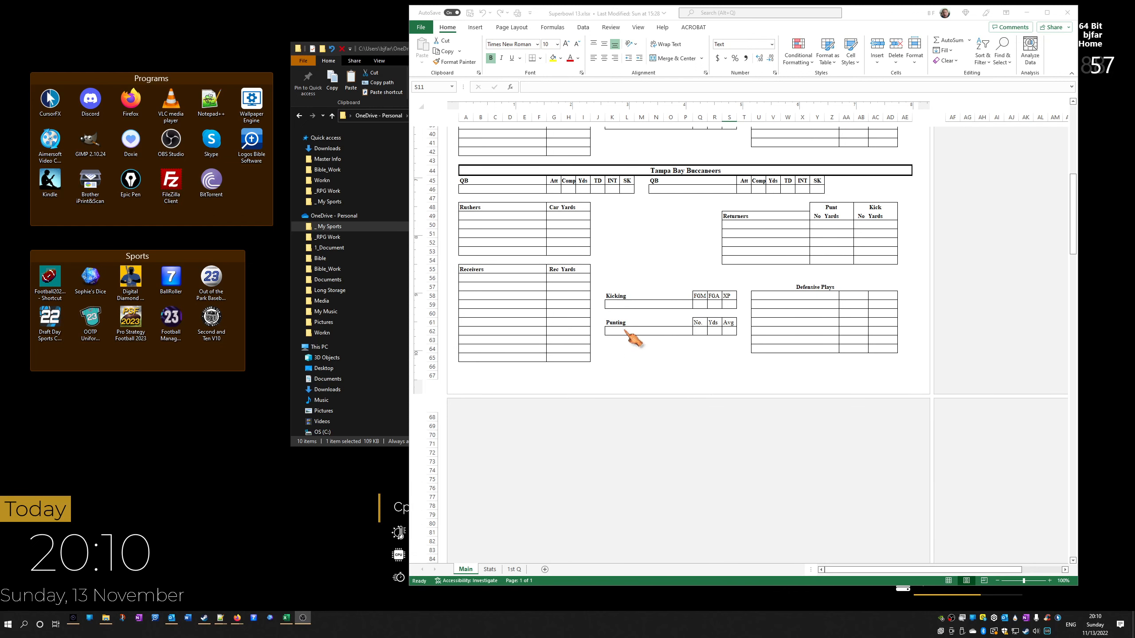
scroll(633, 429, "up", 13)
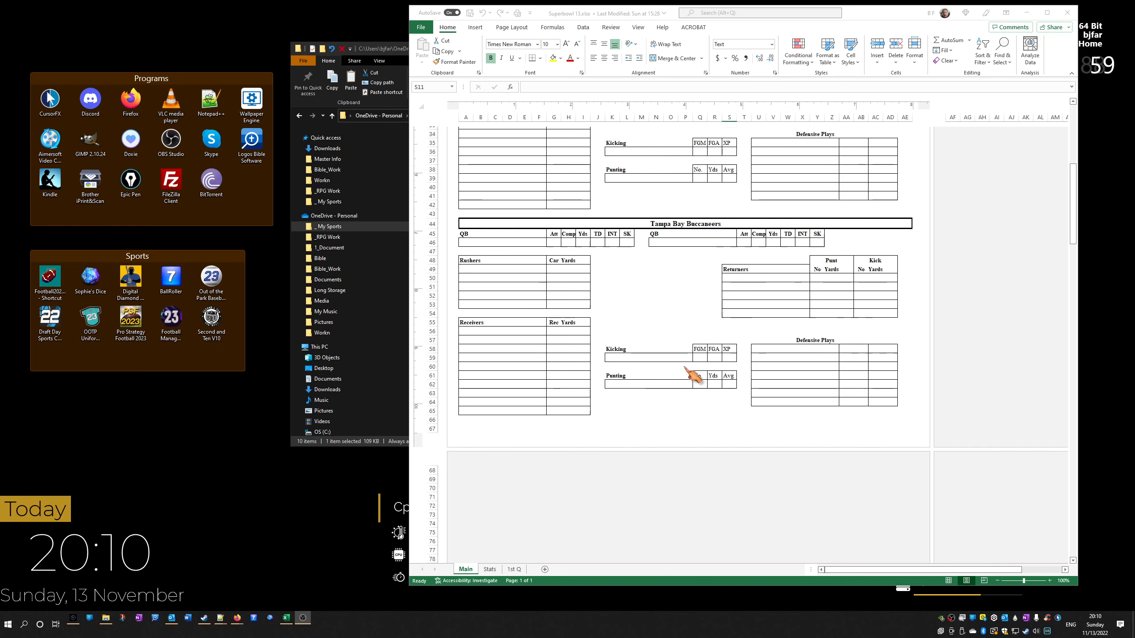
scroll(677, 349, "up", 6)
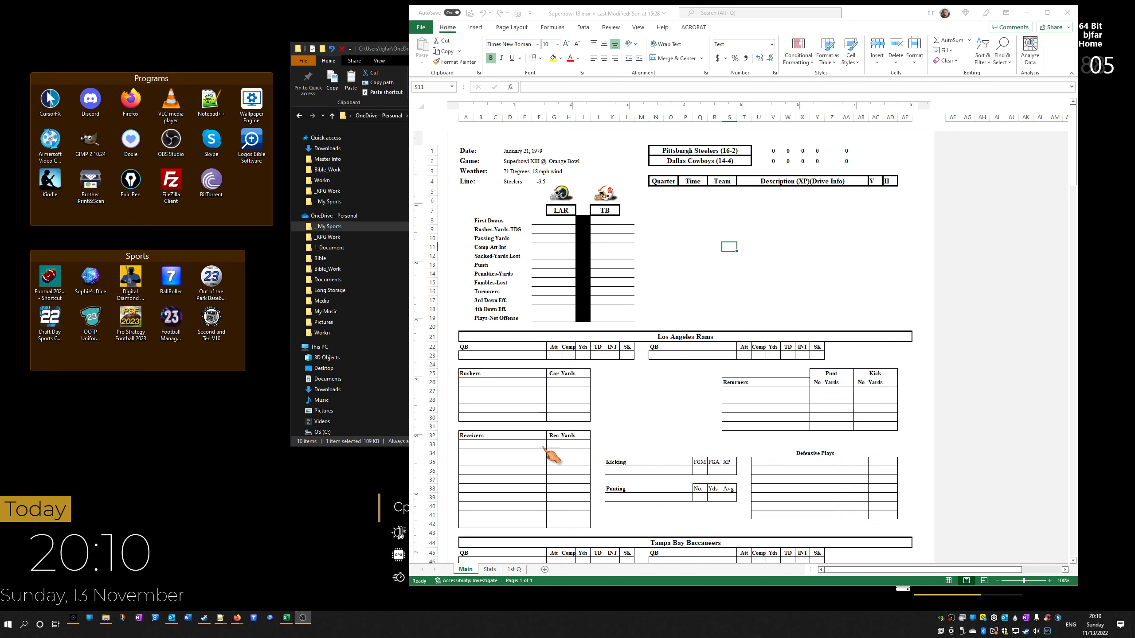
Review the Stats sheet and the 1st Q play log with its abbreviations and quarter totals, and return to the Main sheet
left_click(490, 570)
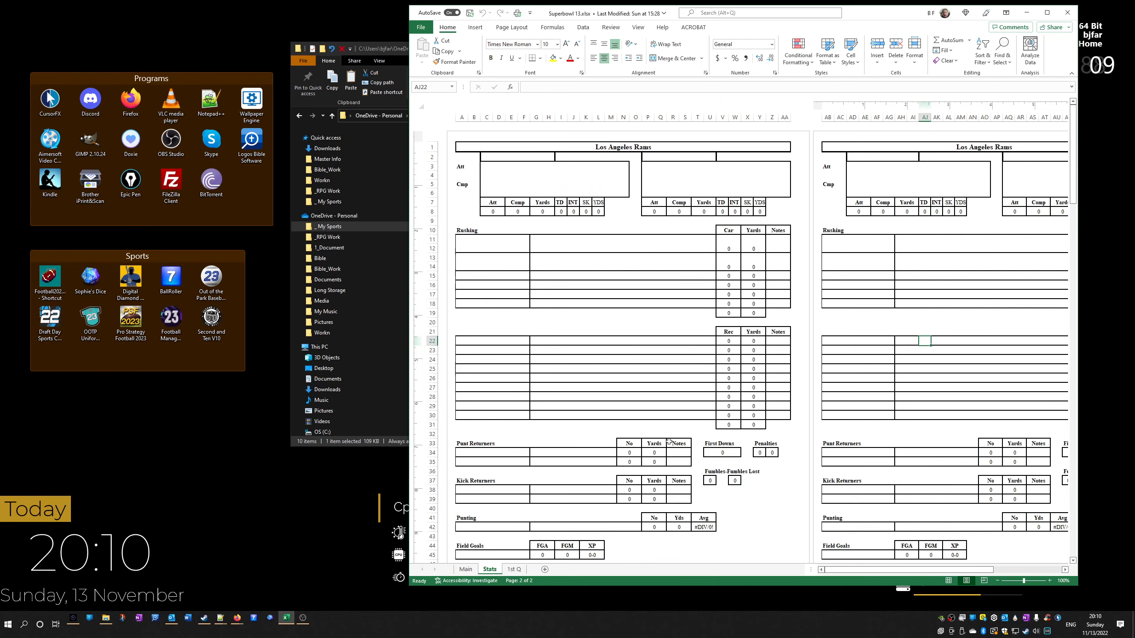
left_click_drag(872, 571, 808, 583)
left_click(514, 570)
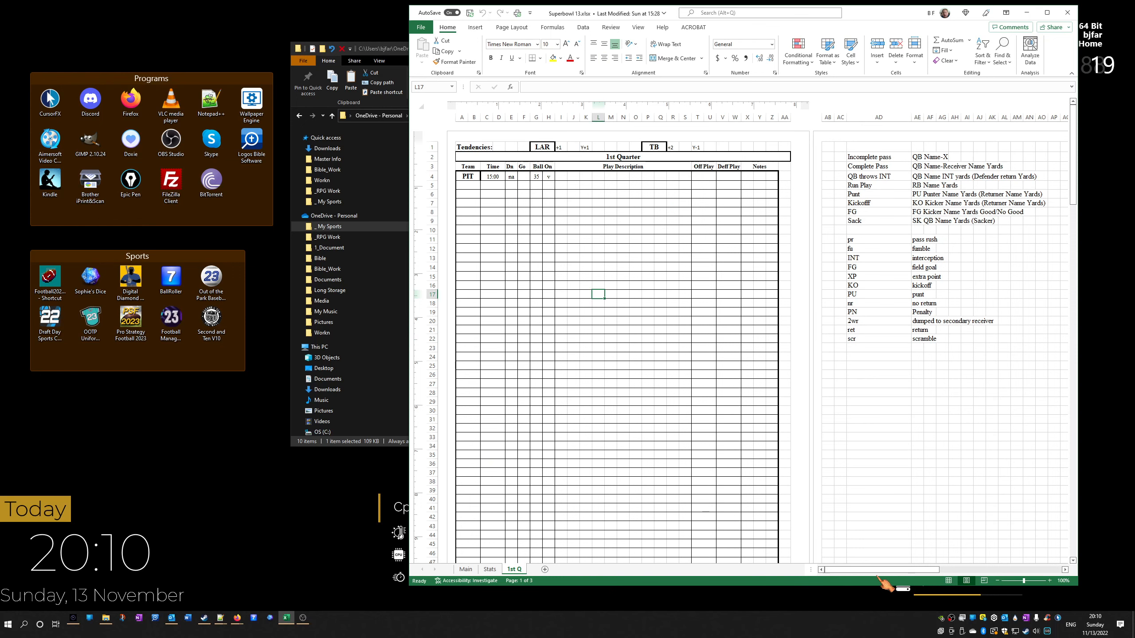
scroll(604, 422, "down", 3)
scroll(604, 423, "down", 9)
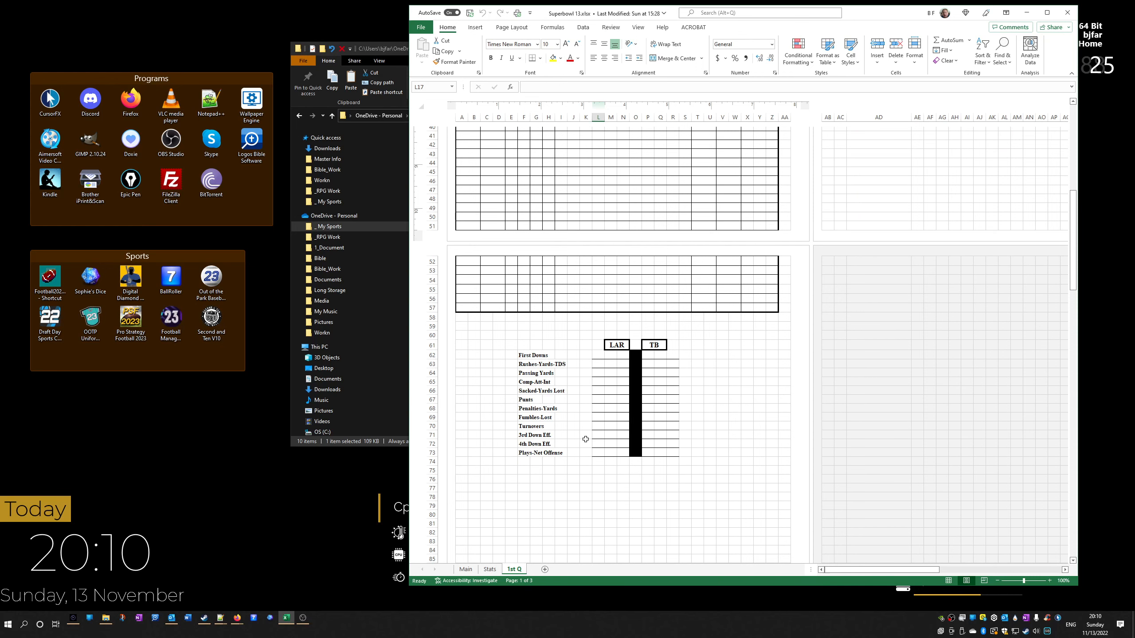
scroll(585, 439, "up", 13)
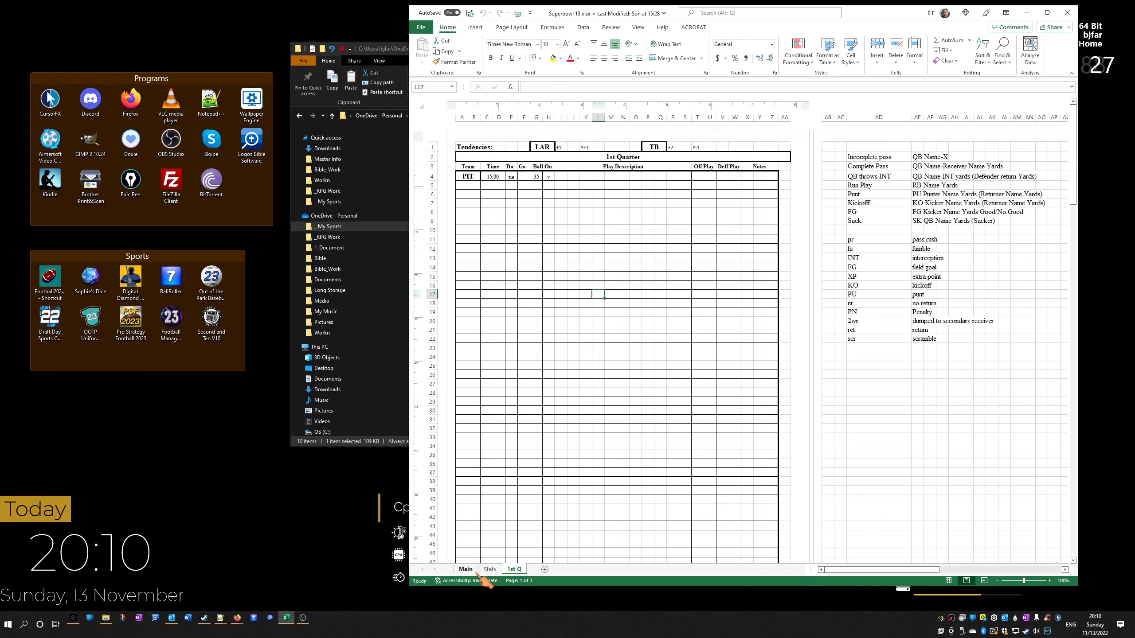
left_click(474, 570)
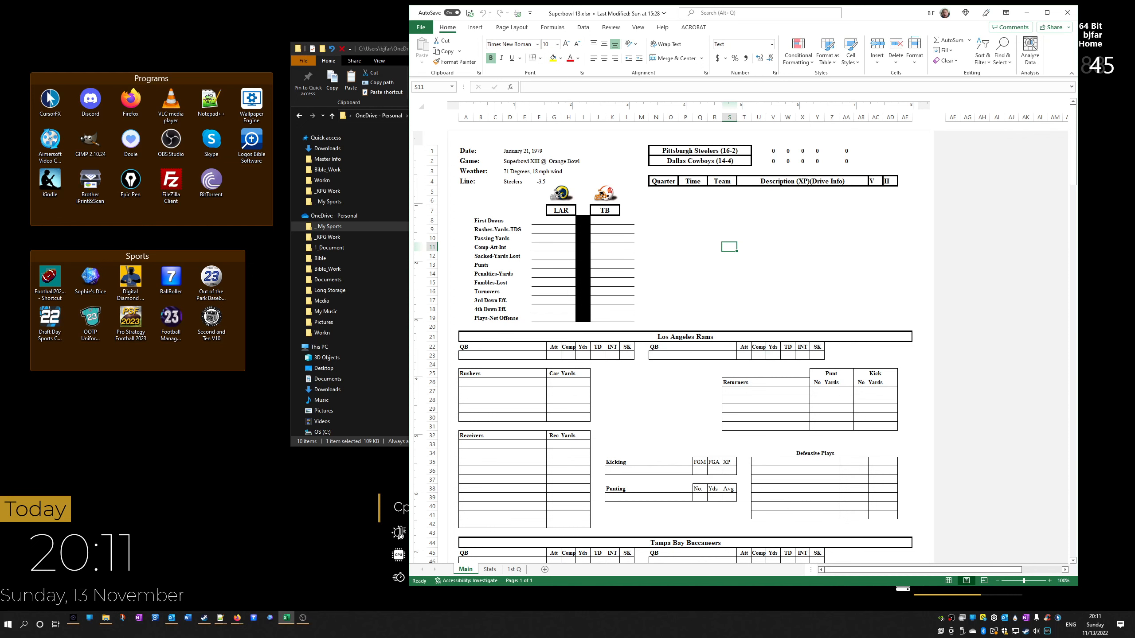
key("alt+Tab")
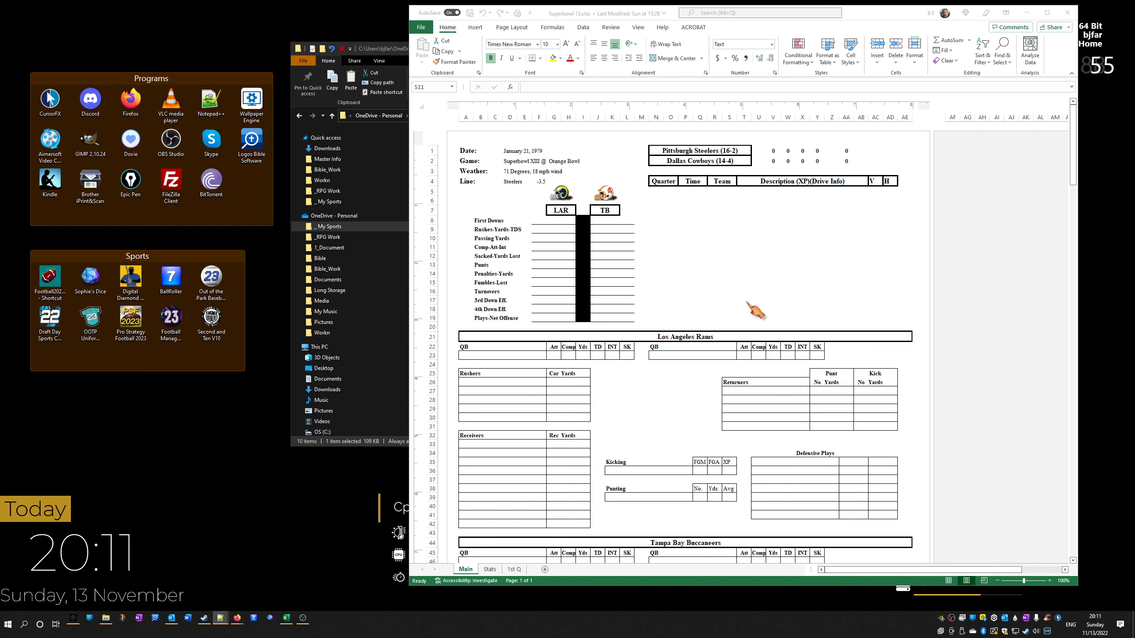
Start replacing the Rams helmet picture above LAR with an image from this device, browsing to the _My Sports folder
left_click(563, 194)
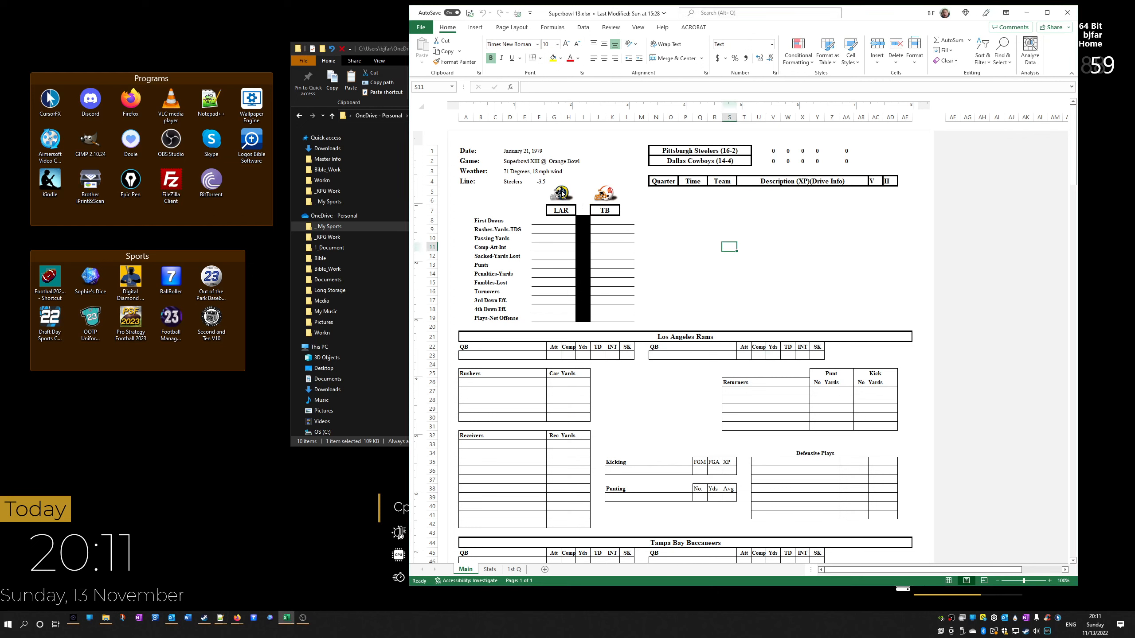
right_click(562, 194)
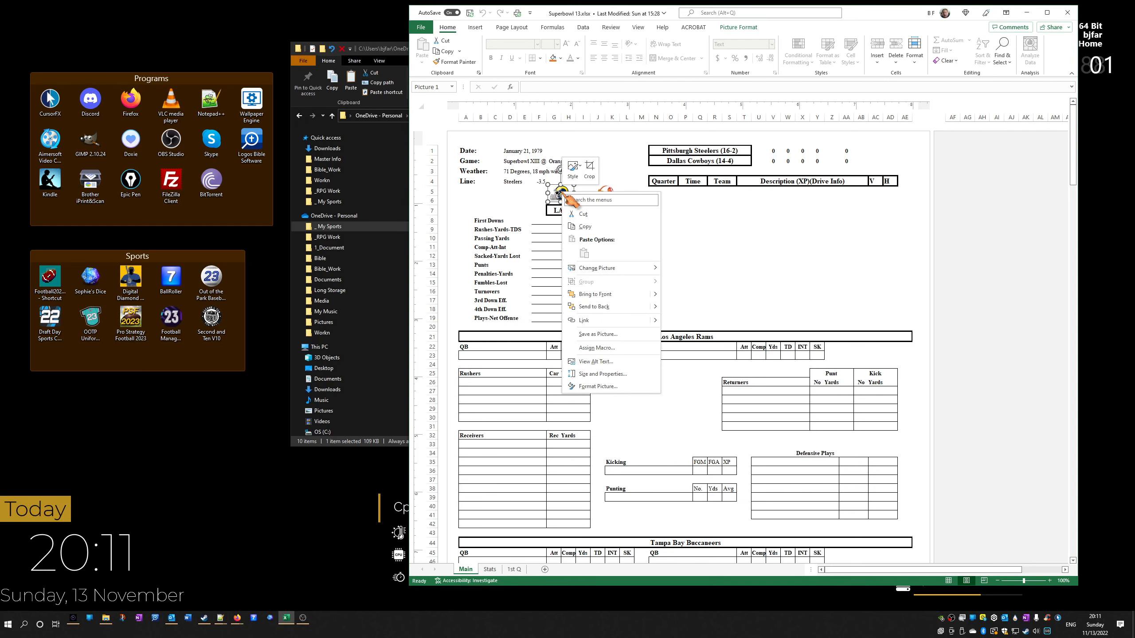
mouse_move(614, 269)
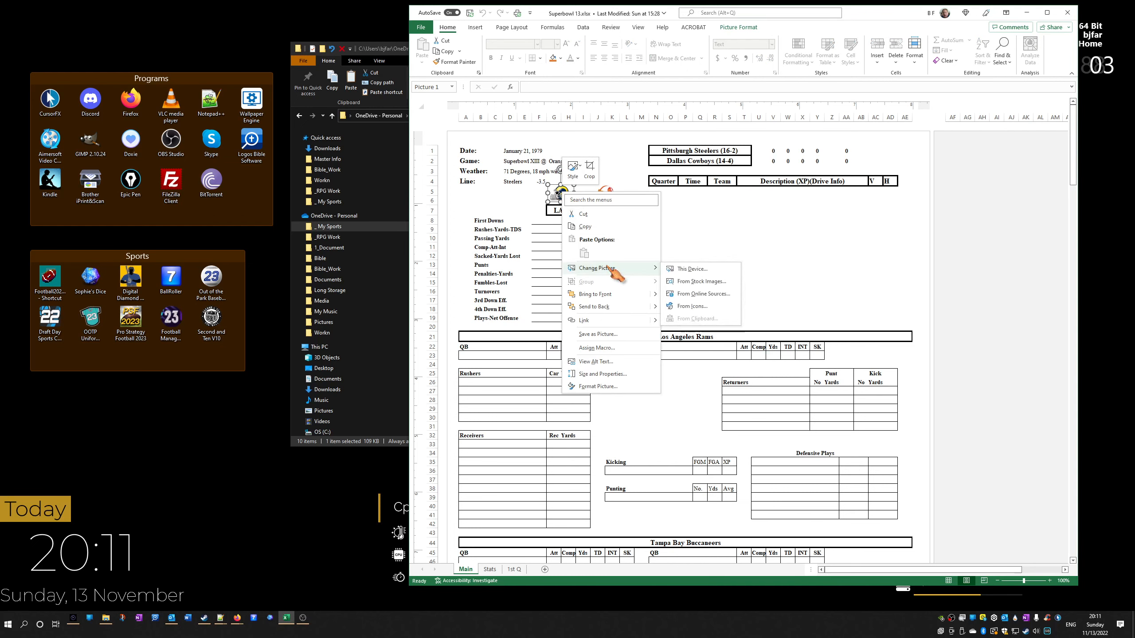
left_click(680, 269)
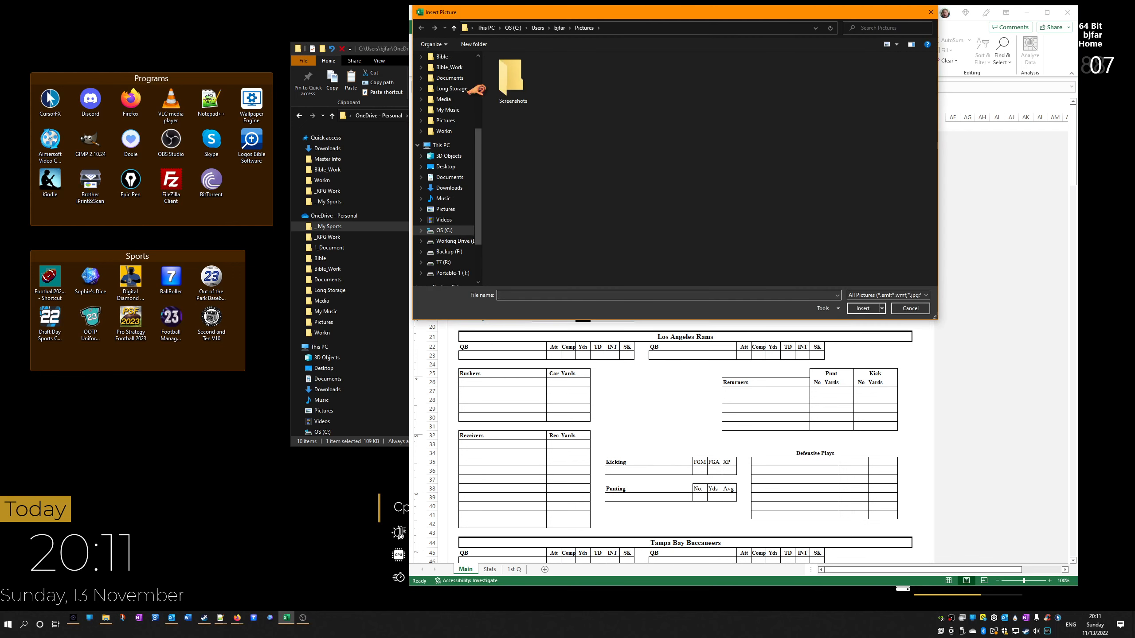
scroll(480, 87, "up", 5)
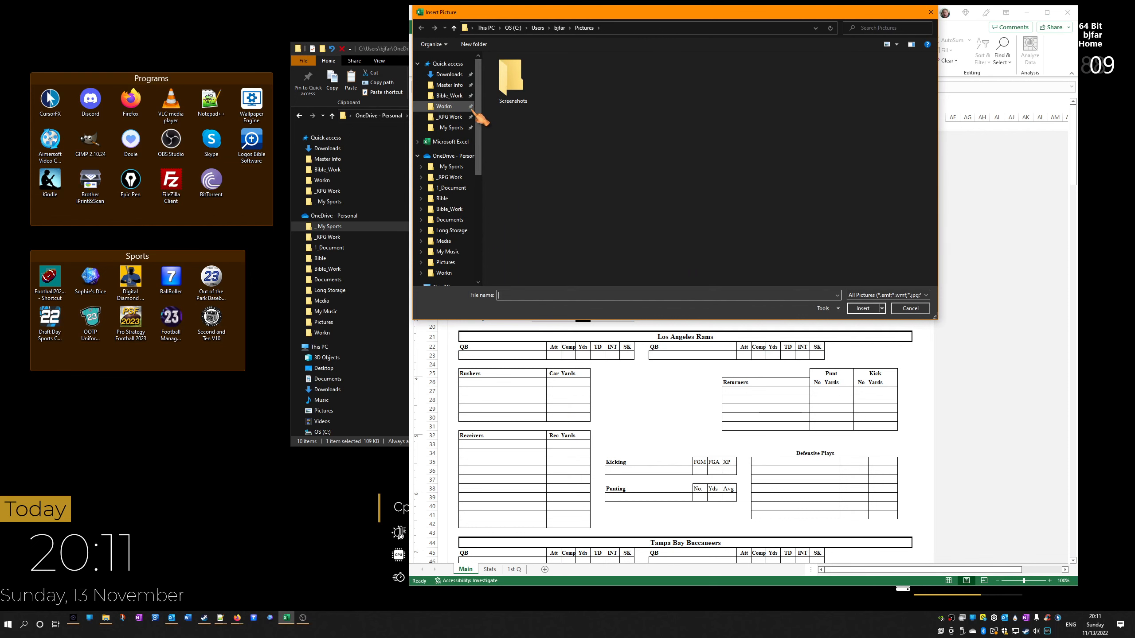
left_click(452, 127)
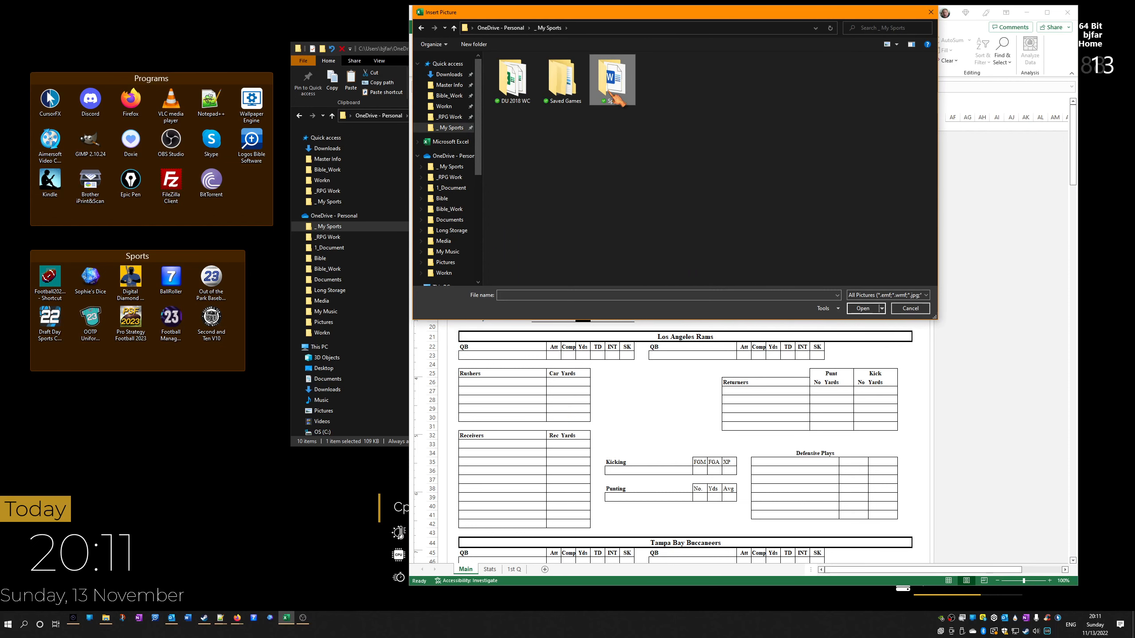
double_click(593, 96)
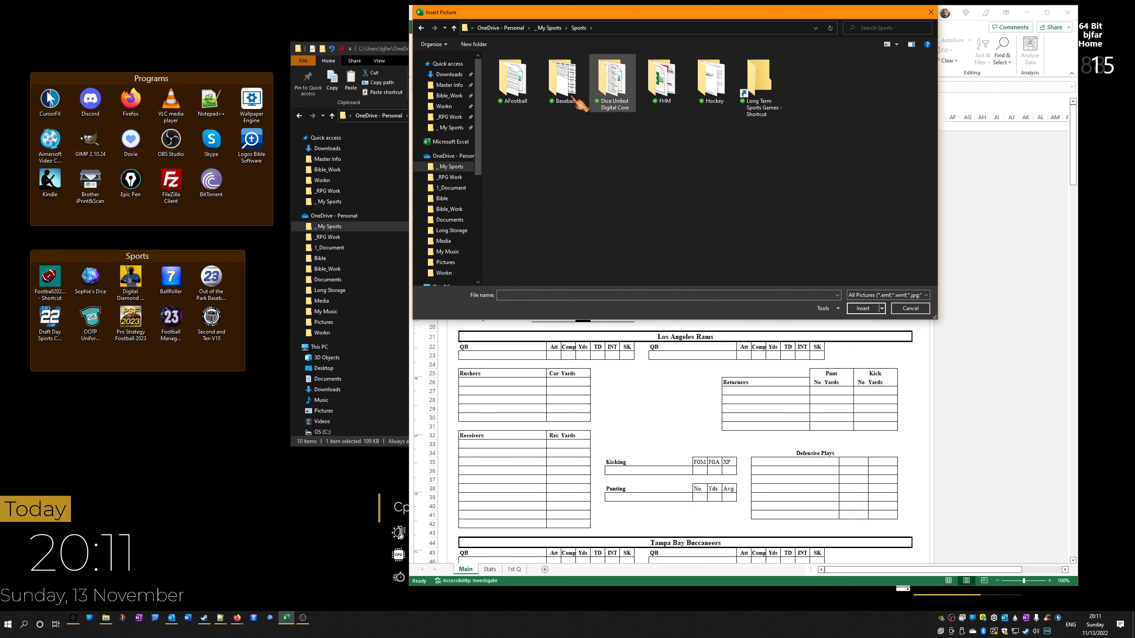
left_click(421, 29)
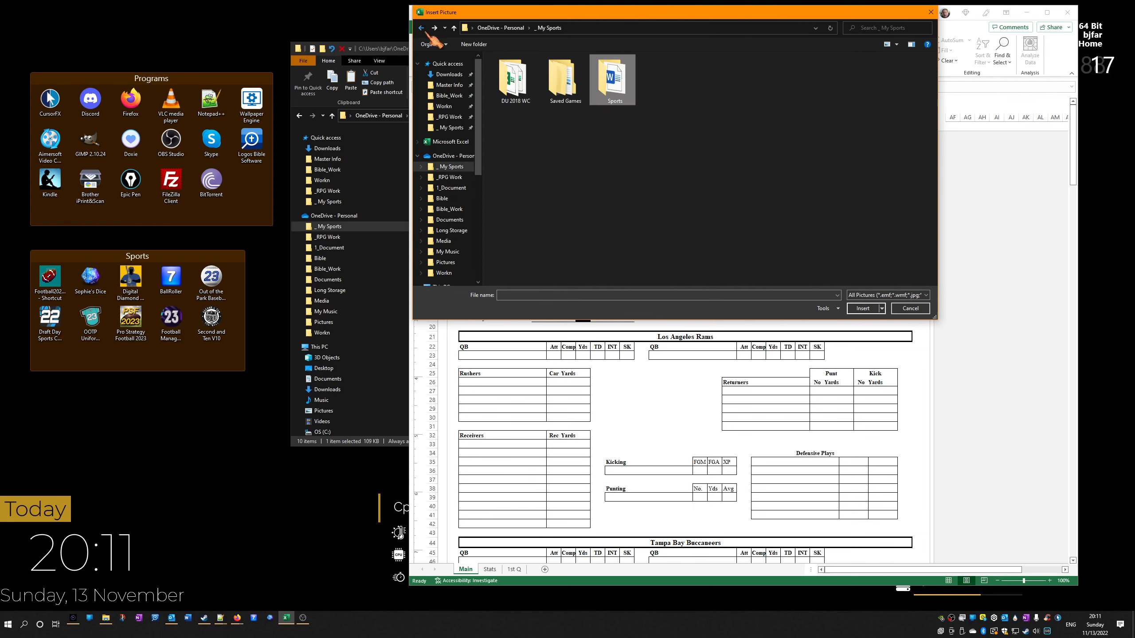
Insert NFL_Steelers_P.gif from the SS_Save folder inside Saved Games as the replacement helmet picture
left_click(564, 88)
double_click(565, 89)
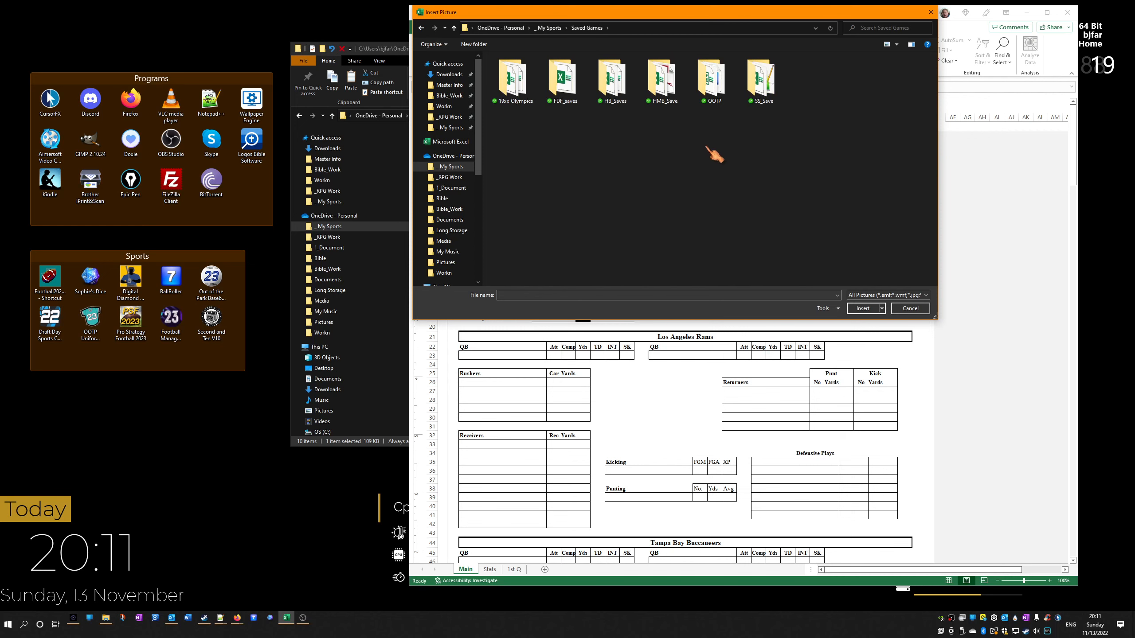
double_click(761, 92)
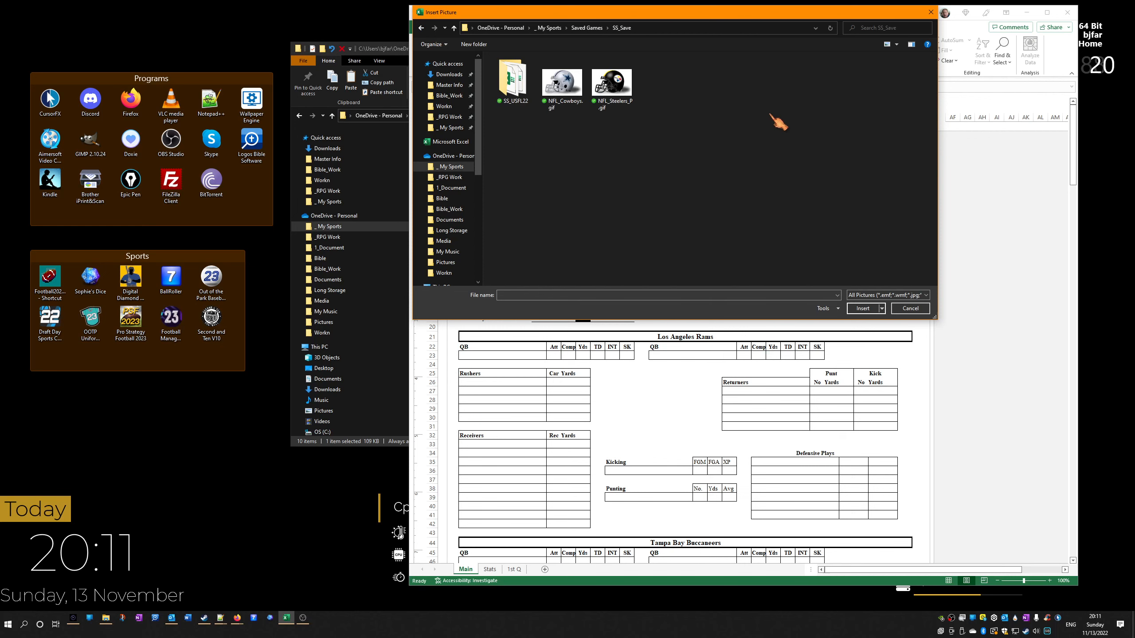
left_click(612, 85)
left_click_drag(663, 16, 733, 128)
left_click(934, 421)
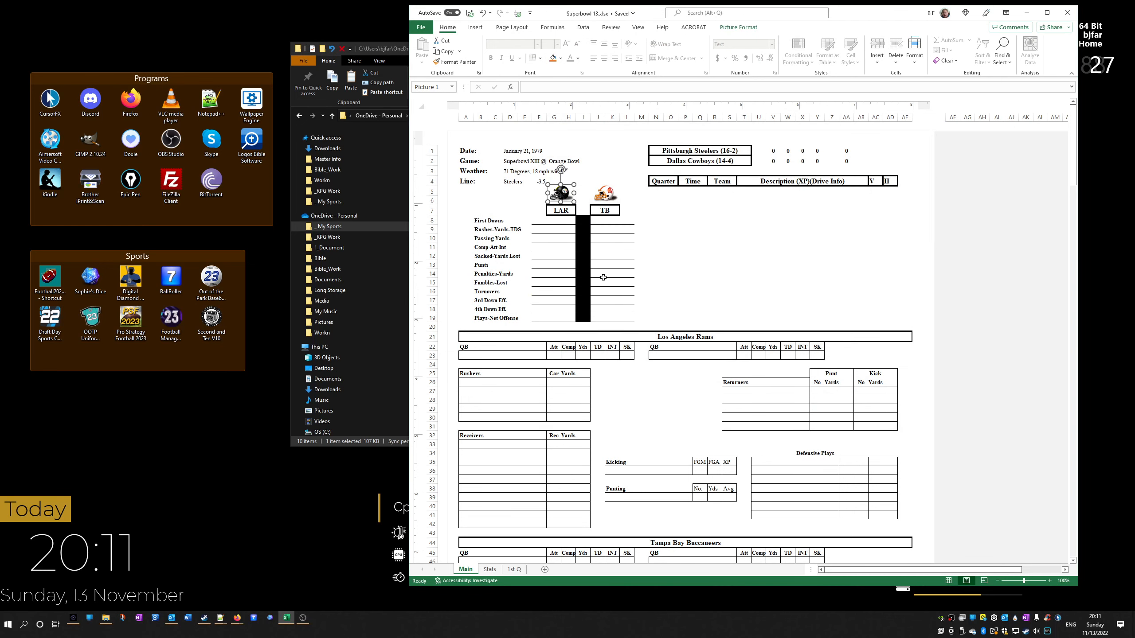
Replace the Buccaneers helmet picture above TB with NFL_Cowboys.gif from the SS_Save folder and deselect the picture
right_click(607, 195)
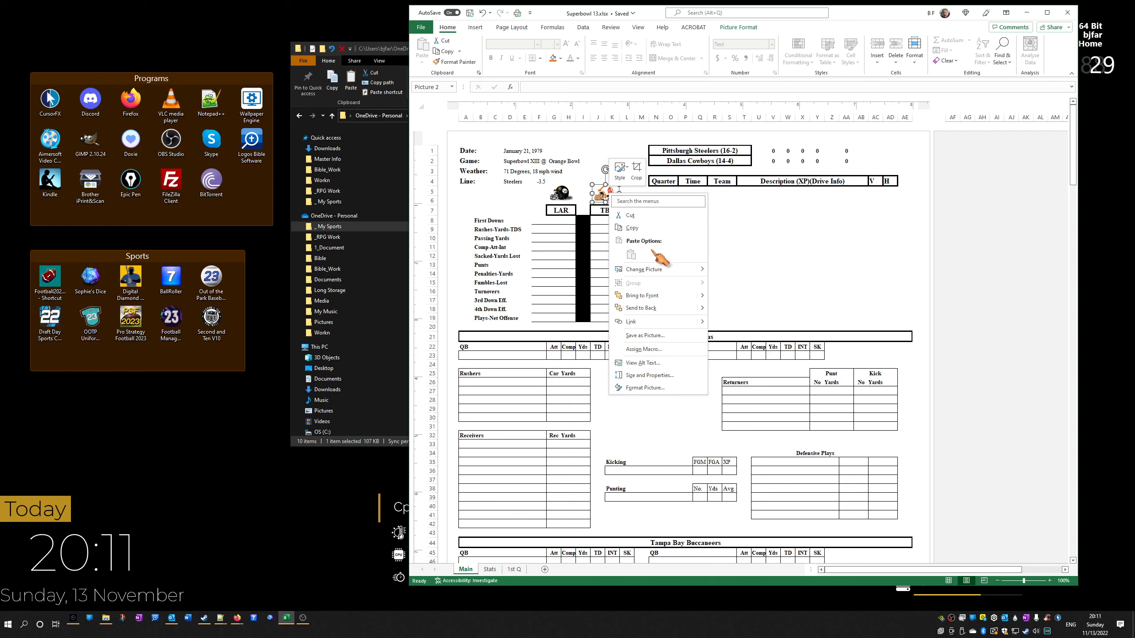
mouse_move(660, 276)
left_click(732, 270)
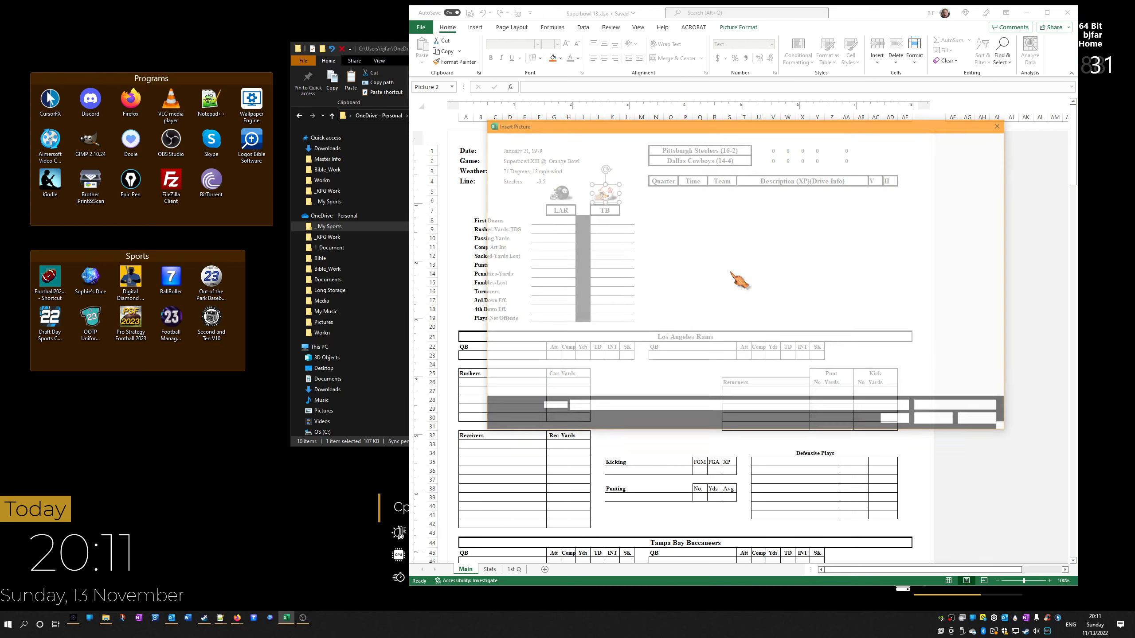
left_click(683, 199)
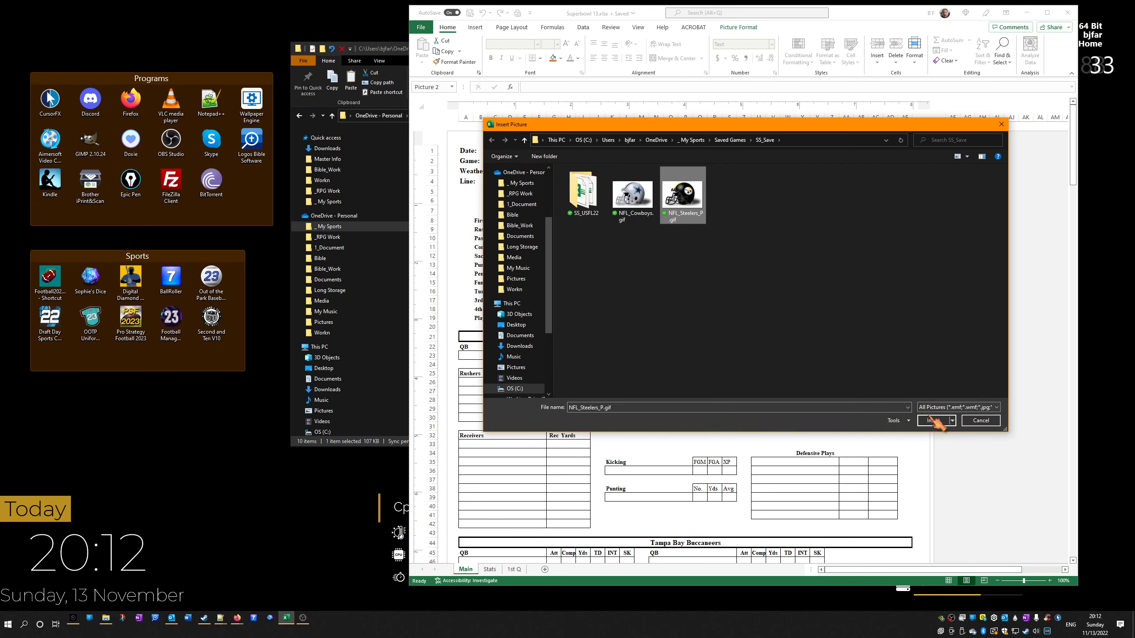
left_click(632, 197)
left_click(933, 420)
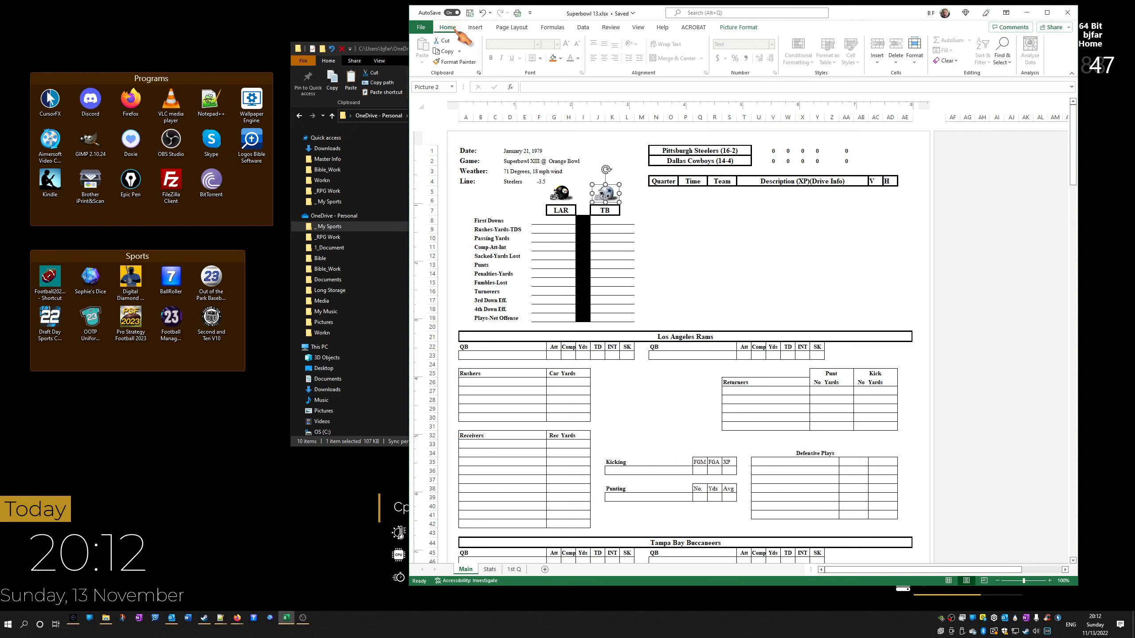
left_click(729, 273)
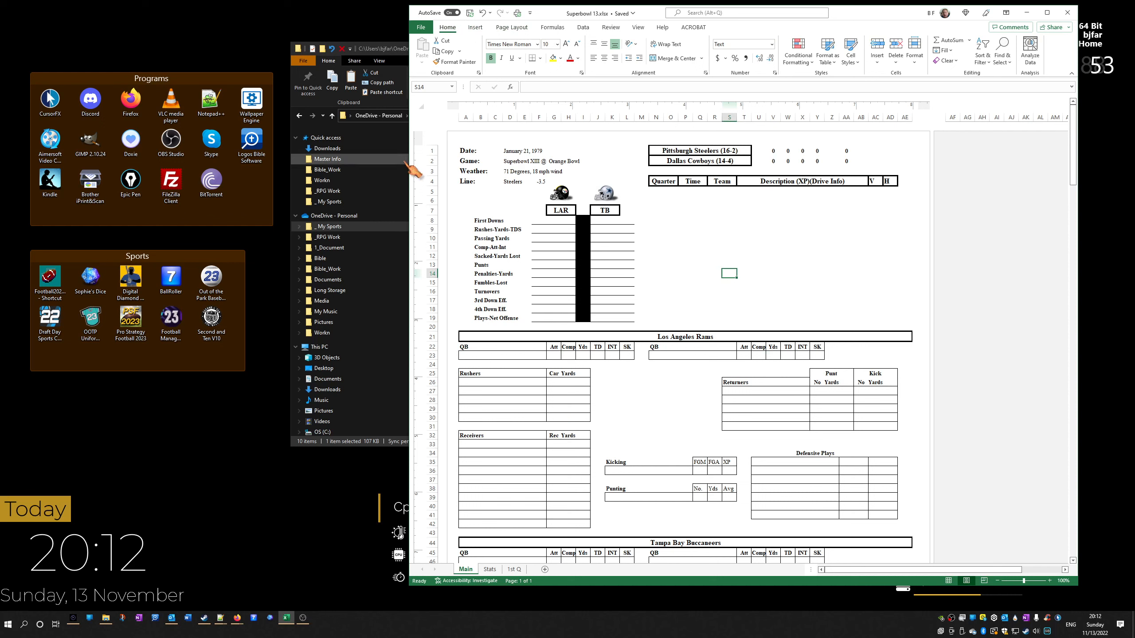
Widen the workbook window to expose the cell styles and open Style 1 for modification
left_click_drag(409, 165, 229, 156)
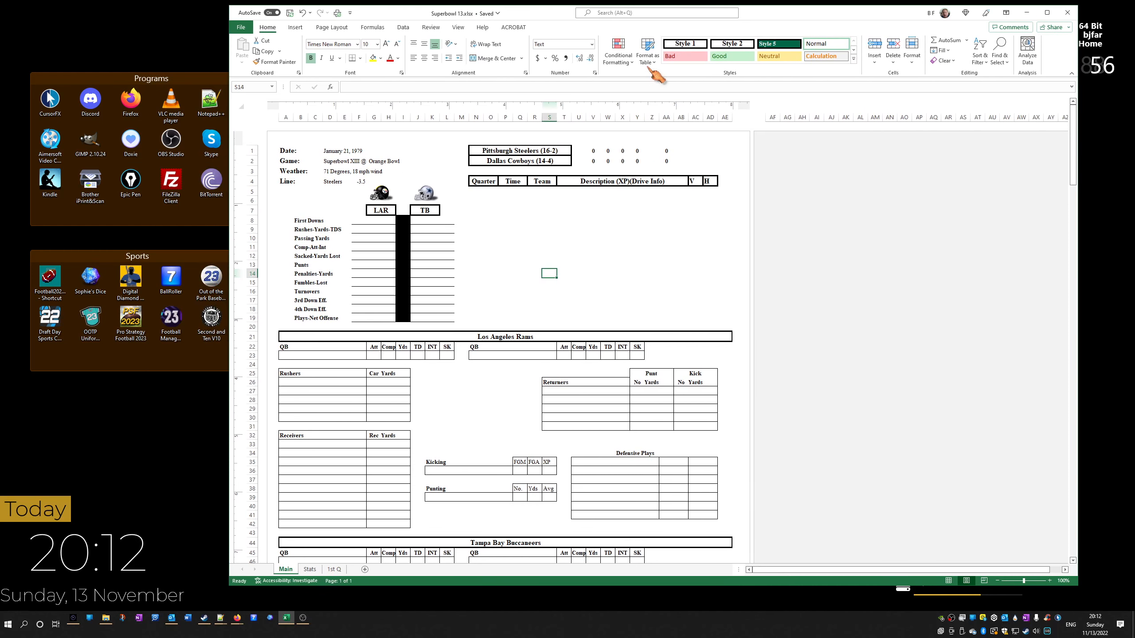
right_click(686, 45)
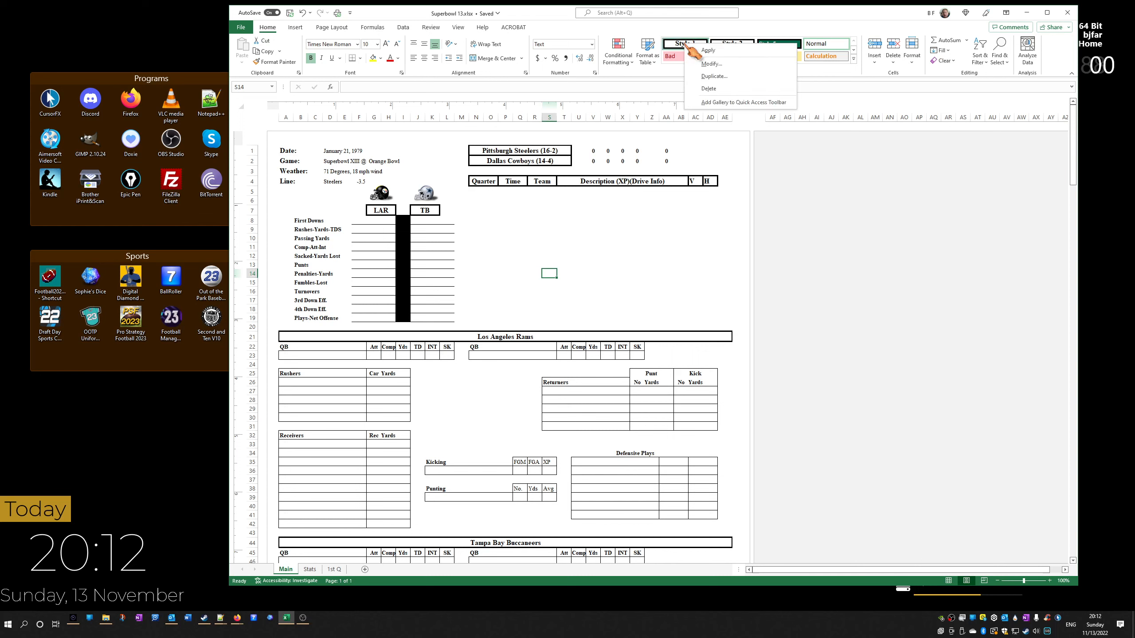
left_click(710, 64)
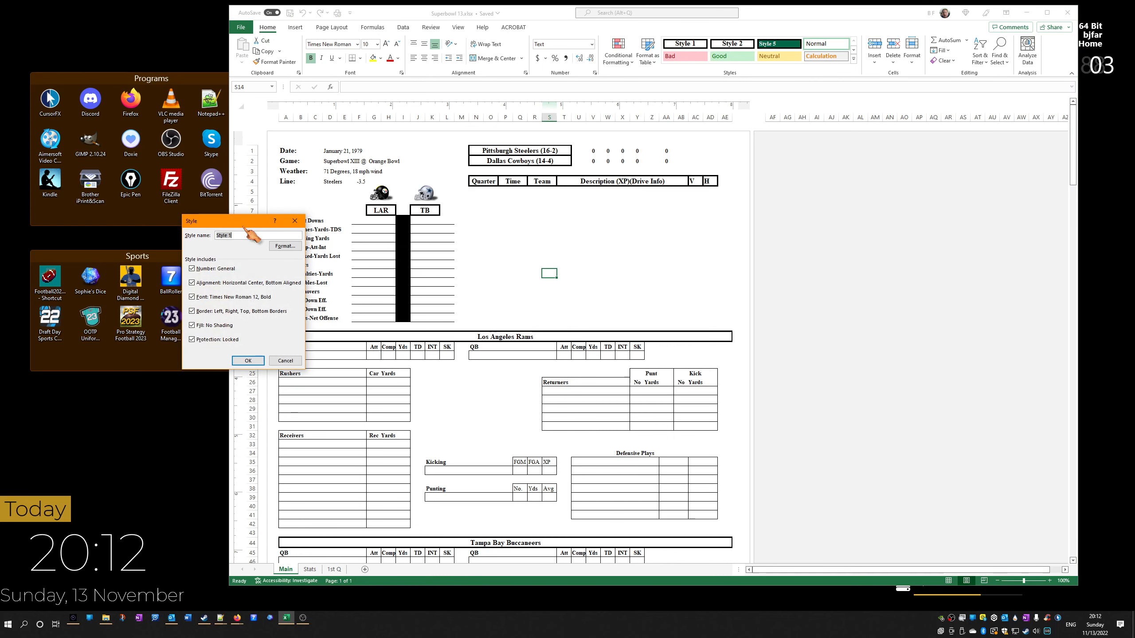
left_click_drag(259, 228, 887, 157)
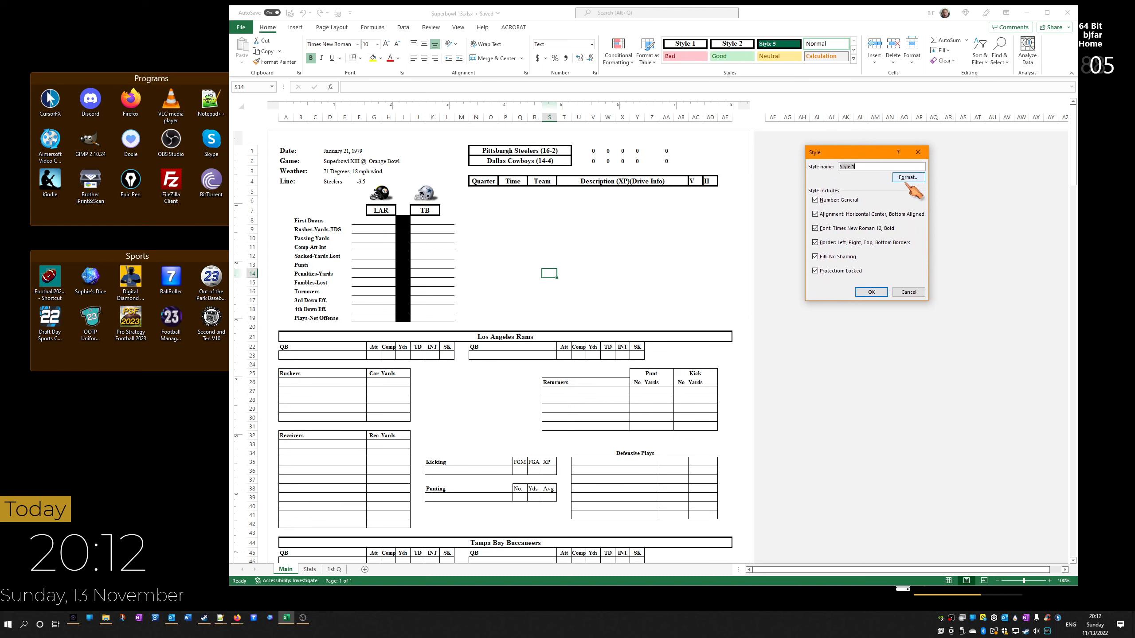
Set the Style 1 fill to the custom black colour RGB 0, 0, 0
left_click(908, 178)
left_click_drag(230, 193, 870, 203)
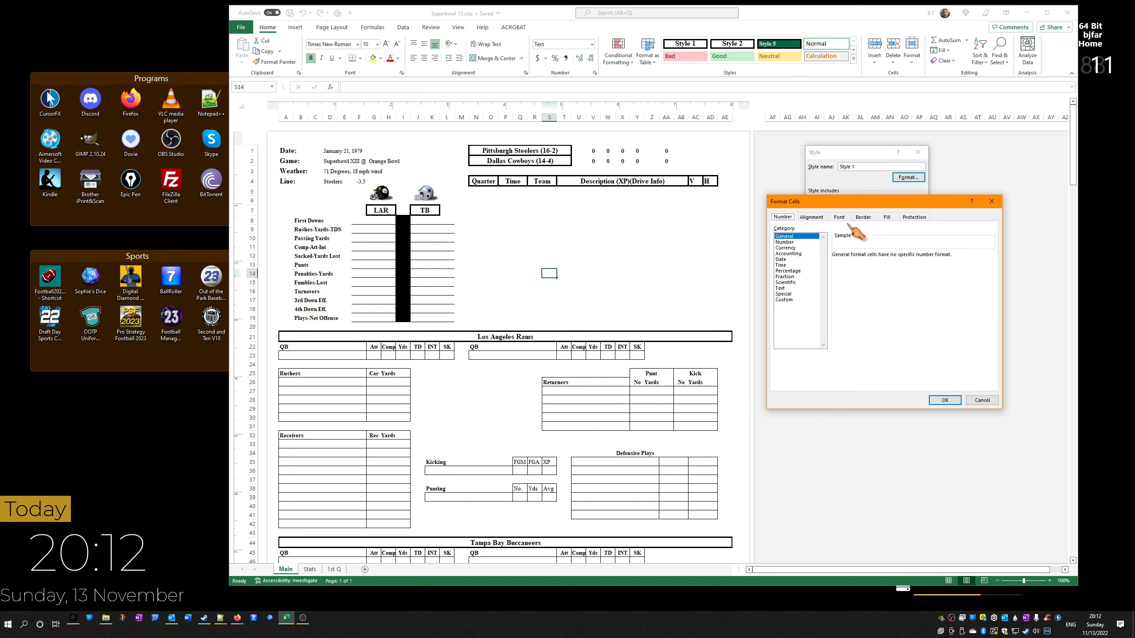
left_click(889, 217)
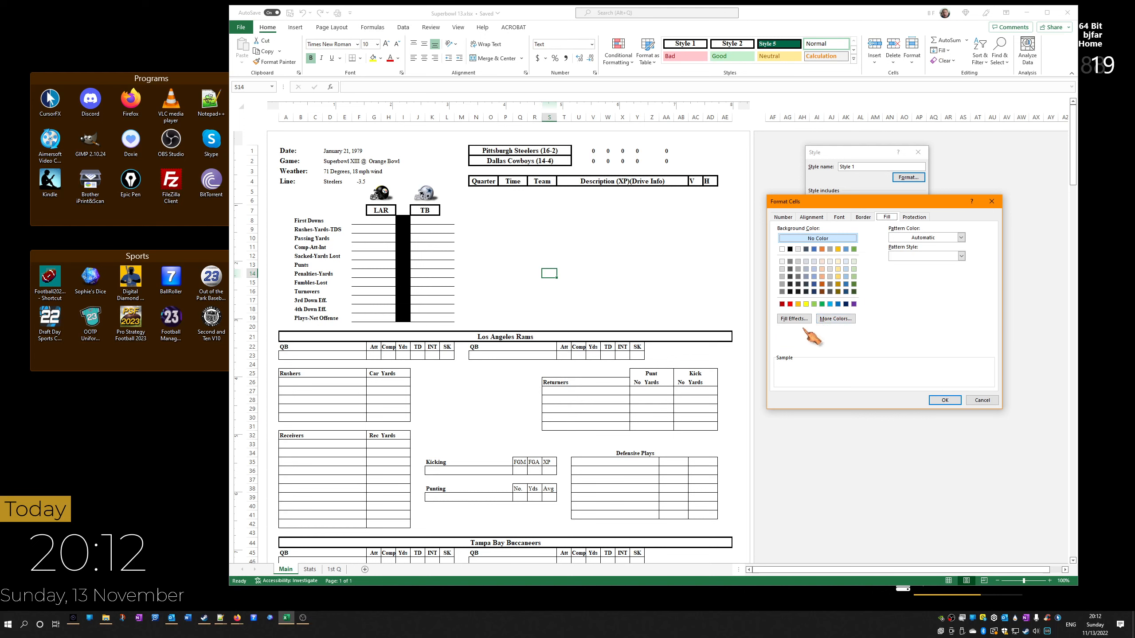
left_click(830, 325)
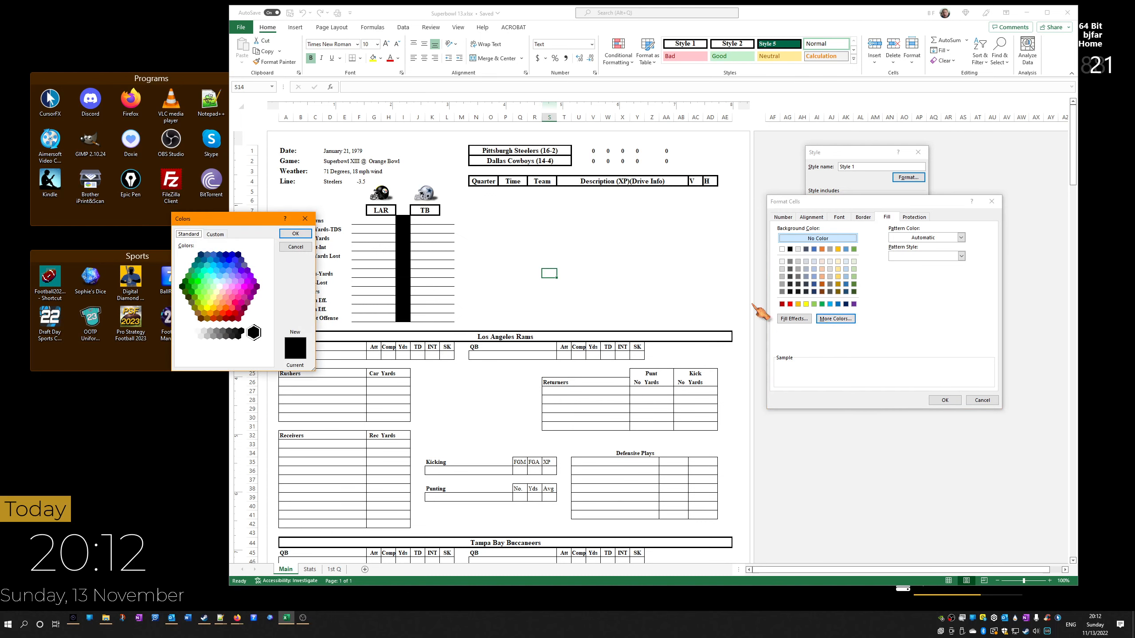
left_click_drag(248, 219, 728, 88)
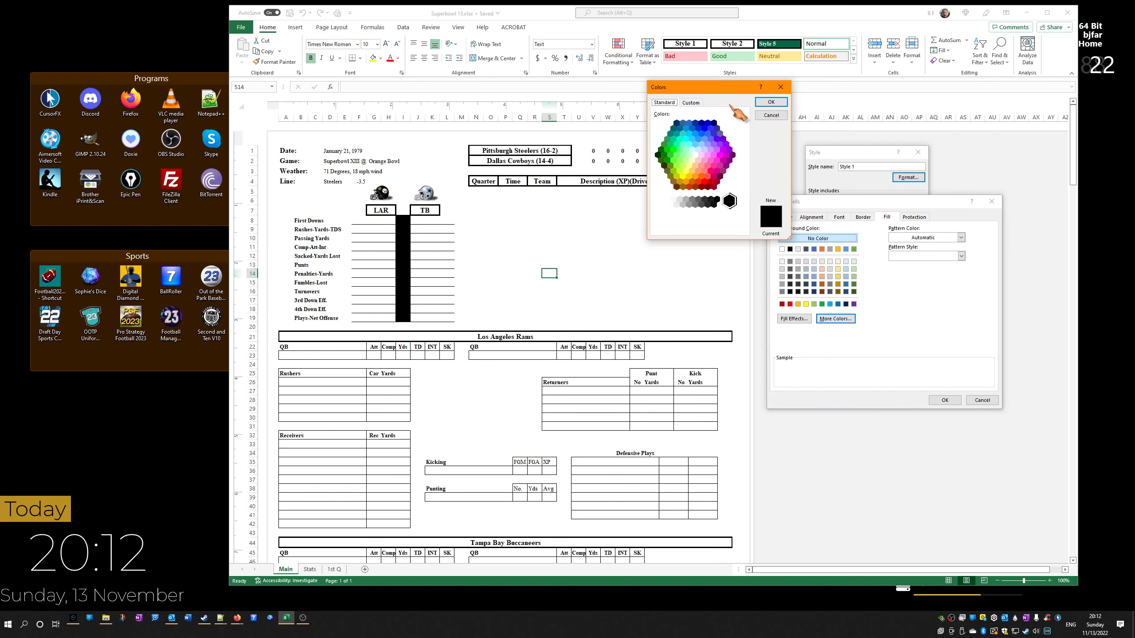
left_click(691, 103)
double_click(691, 198)
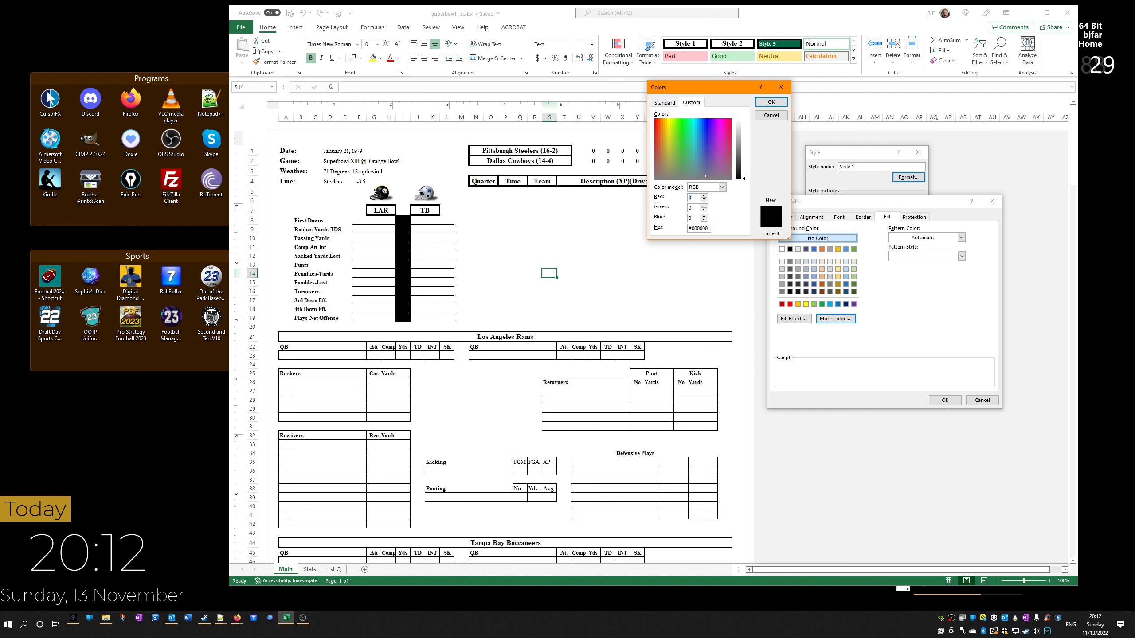
left_click(771, 102)
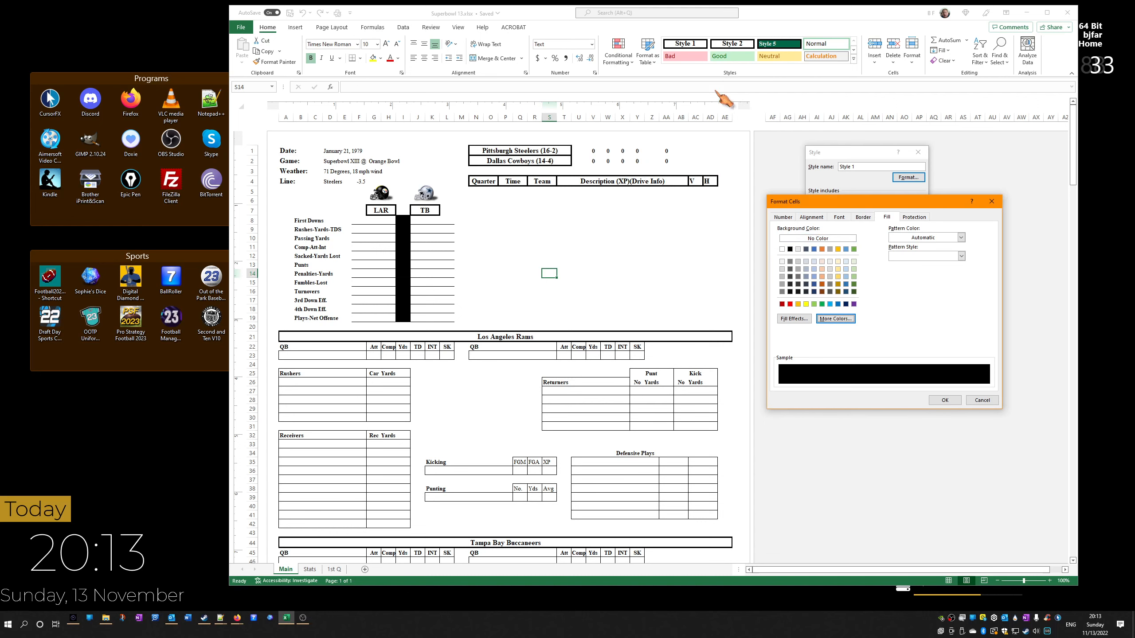
left_click(945, 401)
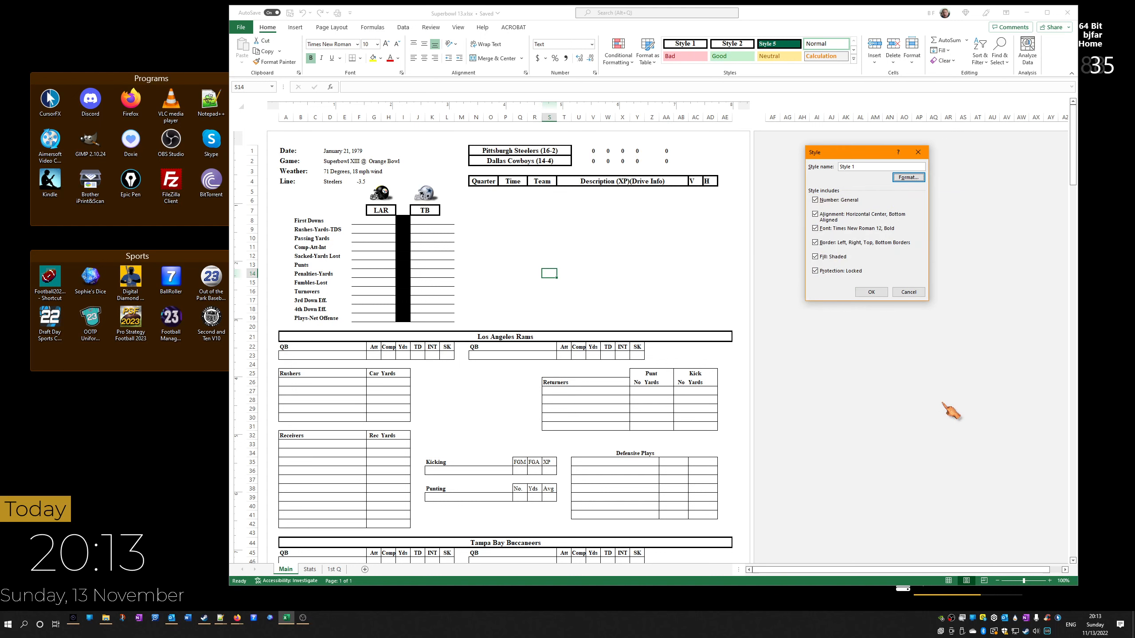
Set the Style 1 font colour to custom RGB 255, 205, 0 and apply the style changes
left_click(909, 177)
left_click(841, 218)
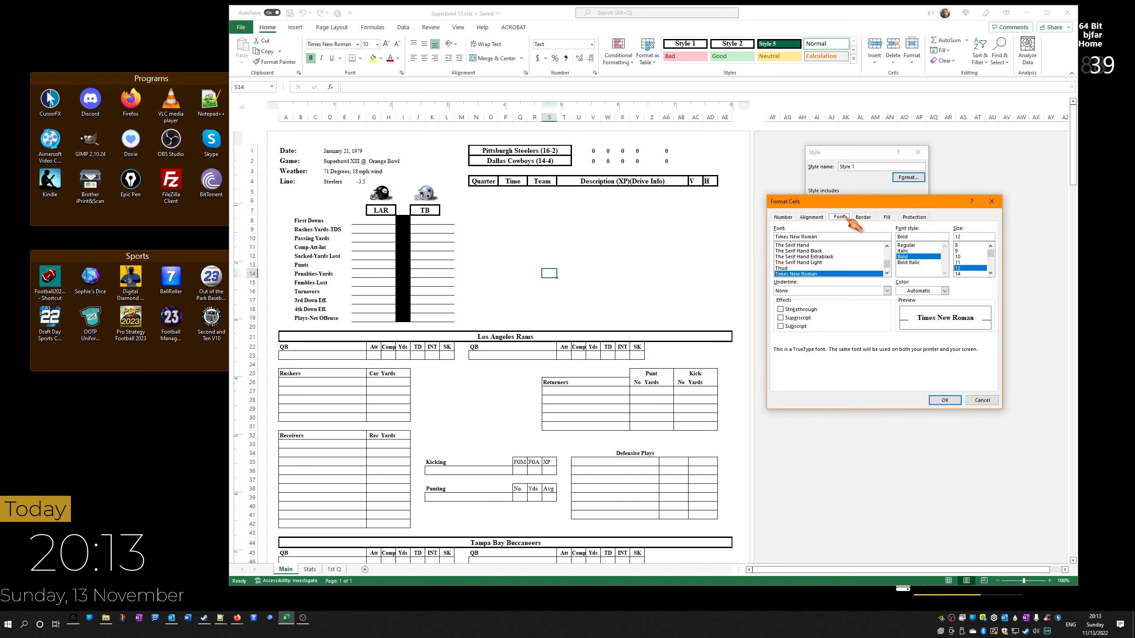
left_click(945, 291)
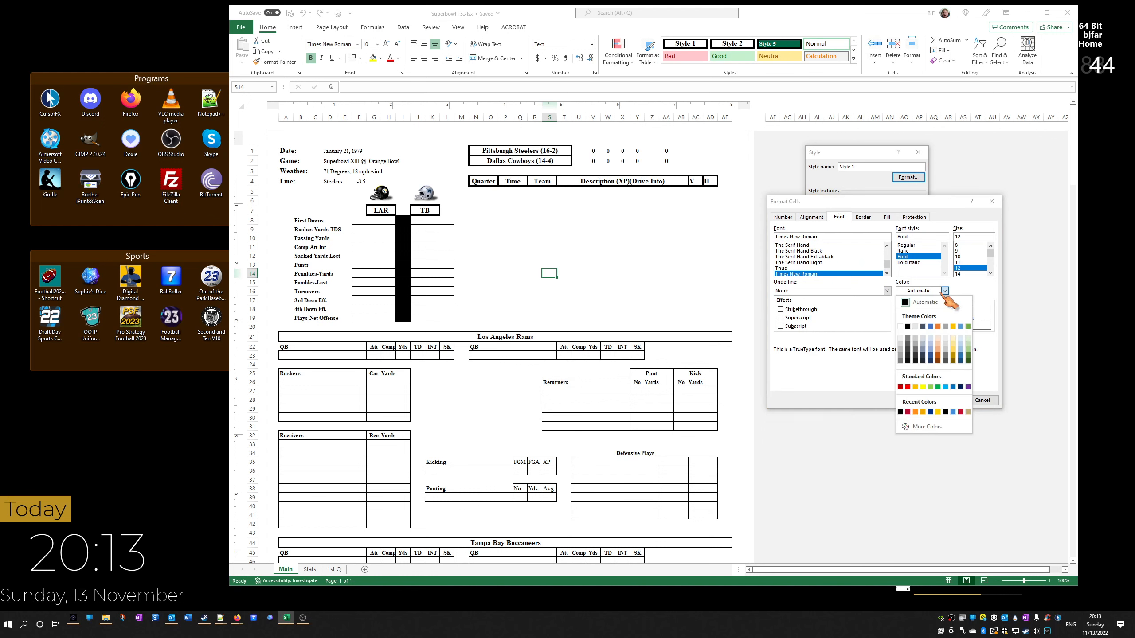
left_click(929, 427)
left_click(856, 245)
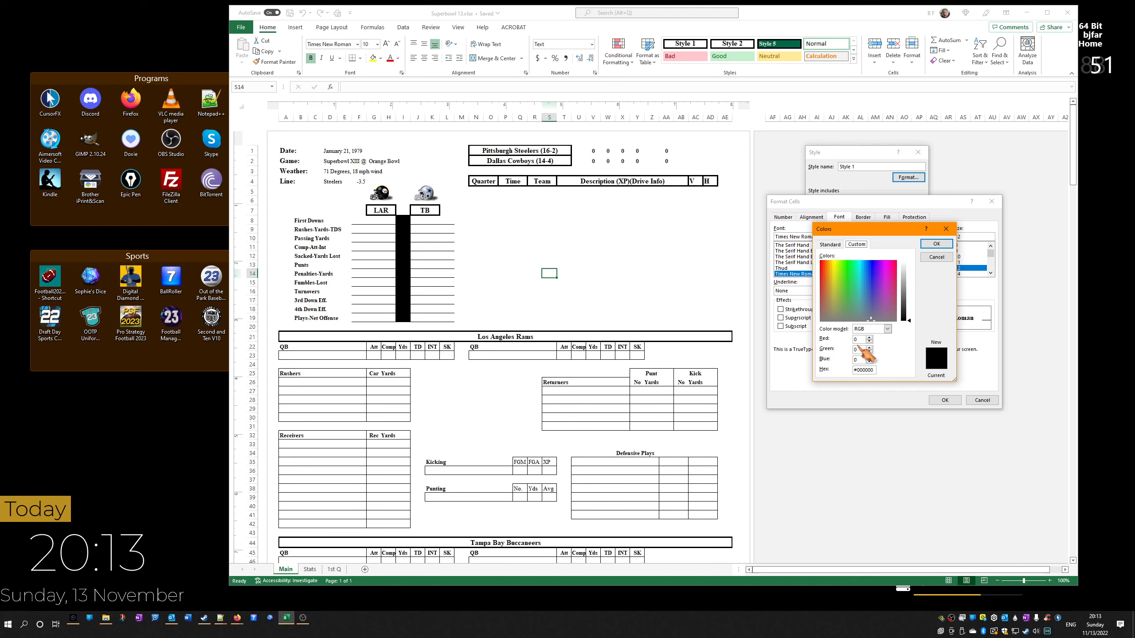
type("255")
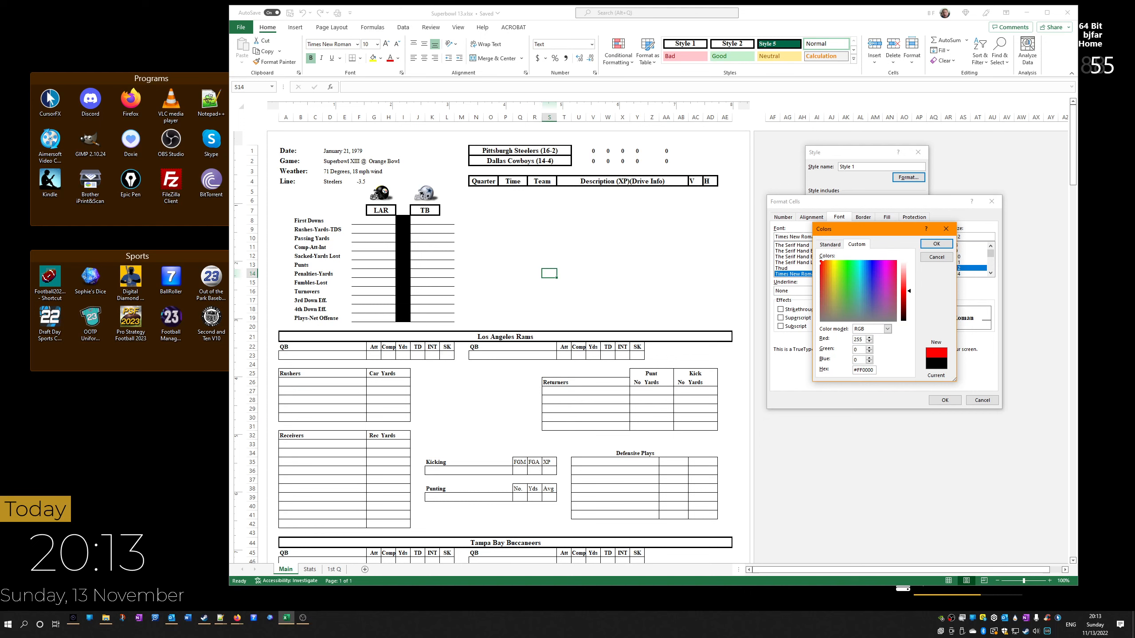
type("205")
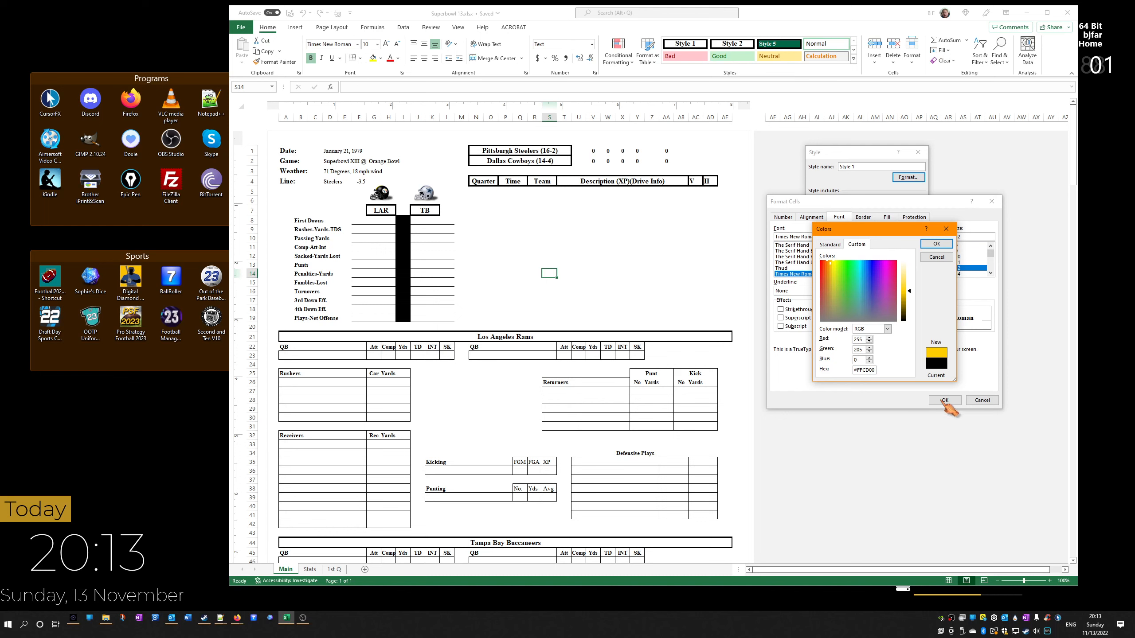
left_click(937, 244)
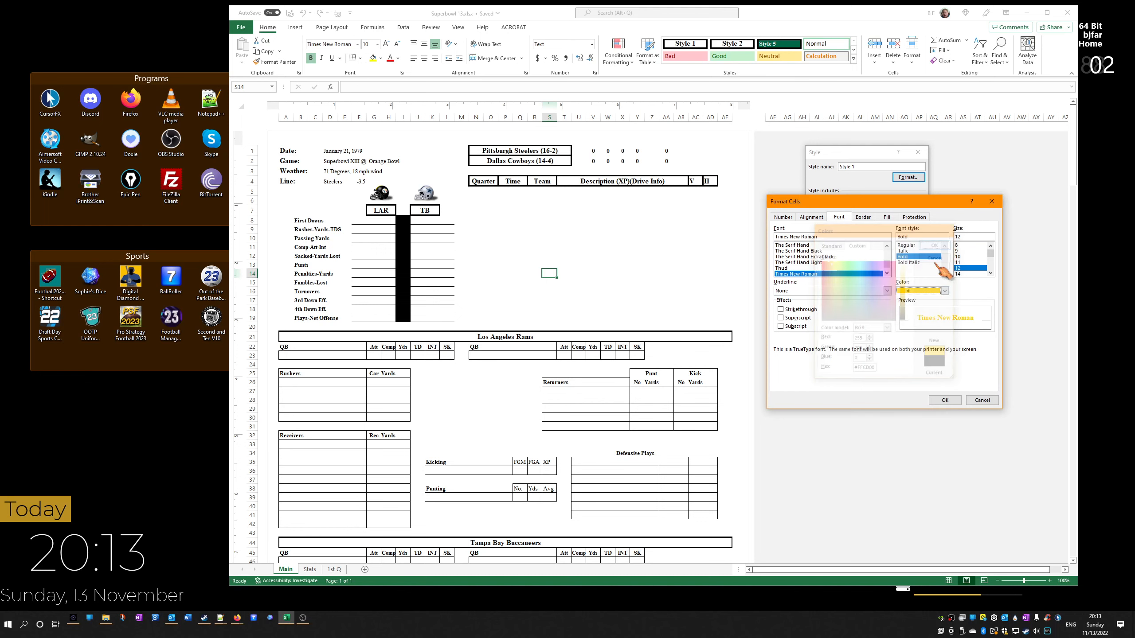
left_click(945, 401)
left_click(871, 291)
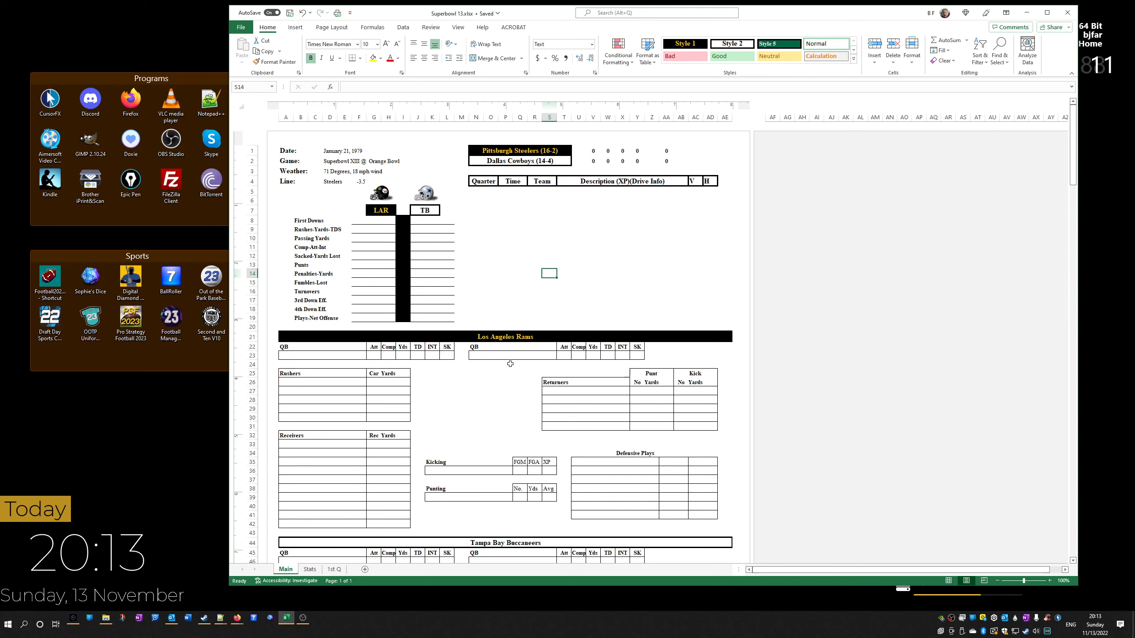
Change the LAR label under the Steelers helmet to PIT and the Los Angeles Rams section heading to Pittsburgh Steelers
left_click(381, 210)
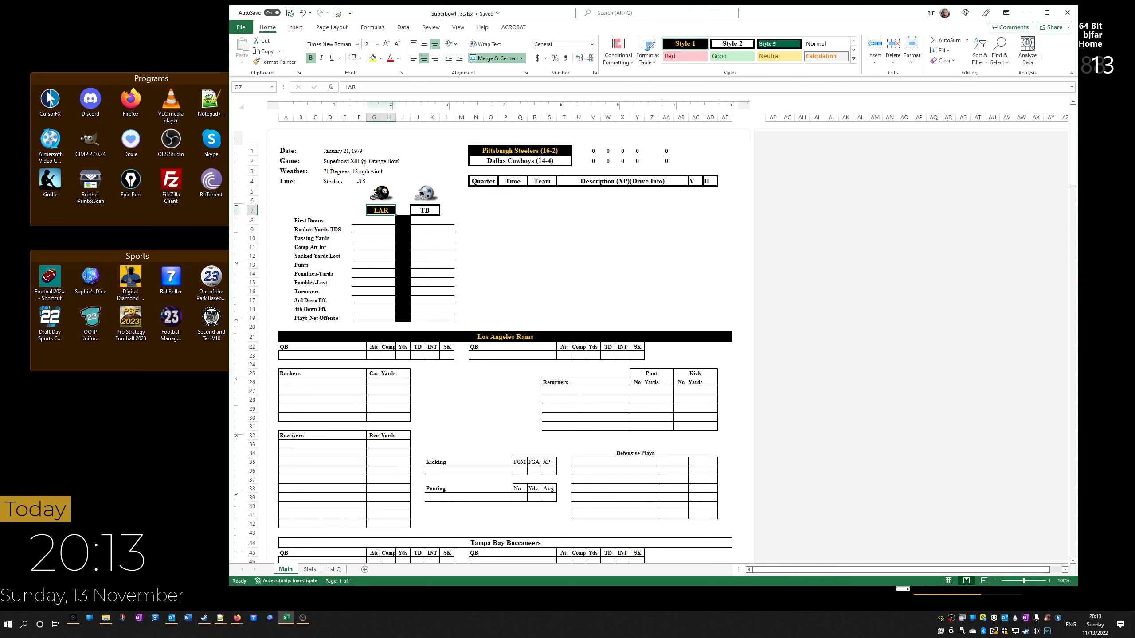
double_click(351, 87)
type("PIT")
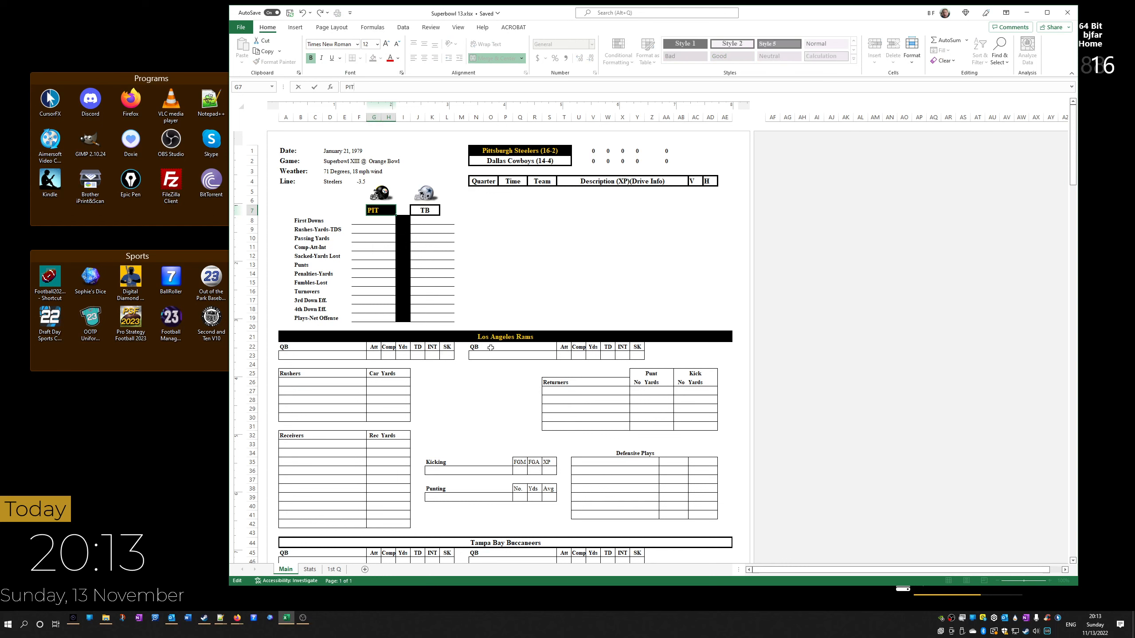
left_click(488, 337)
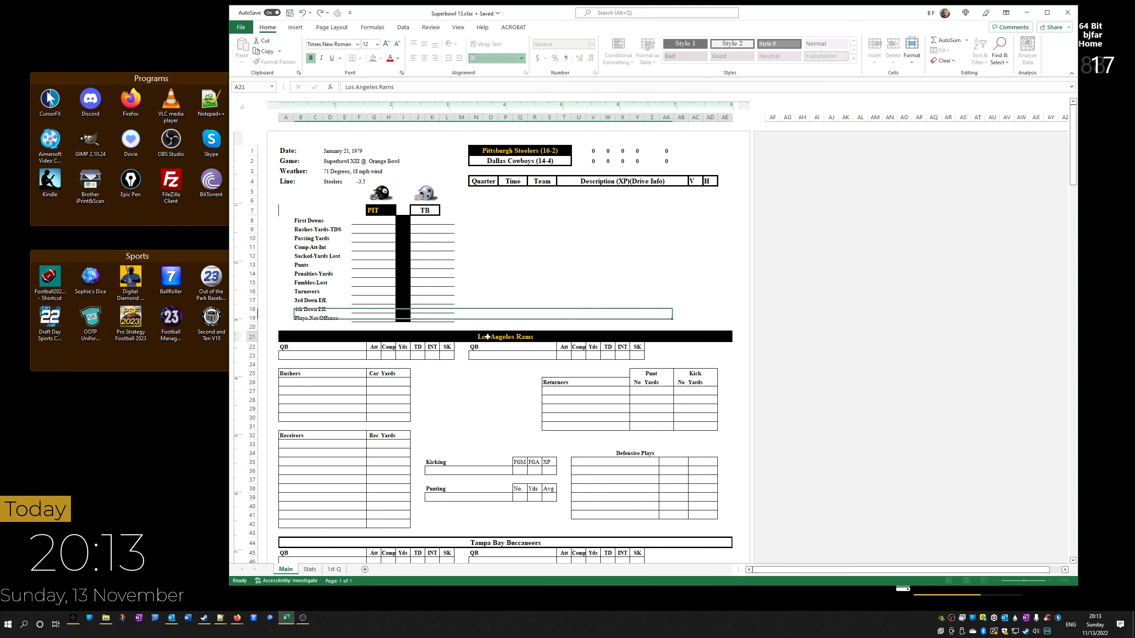
type("Pitt")
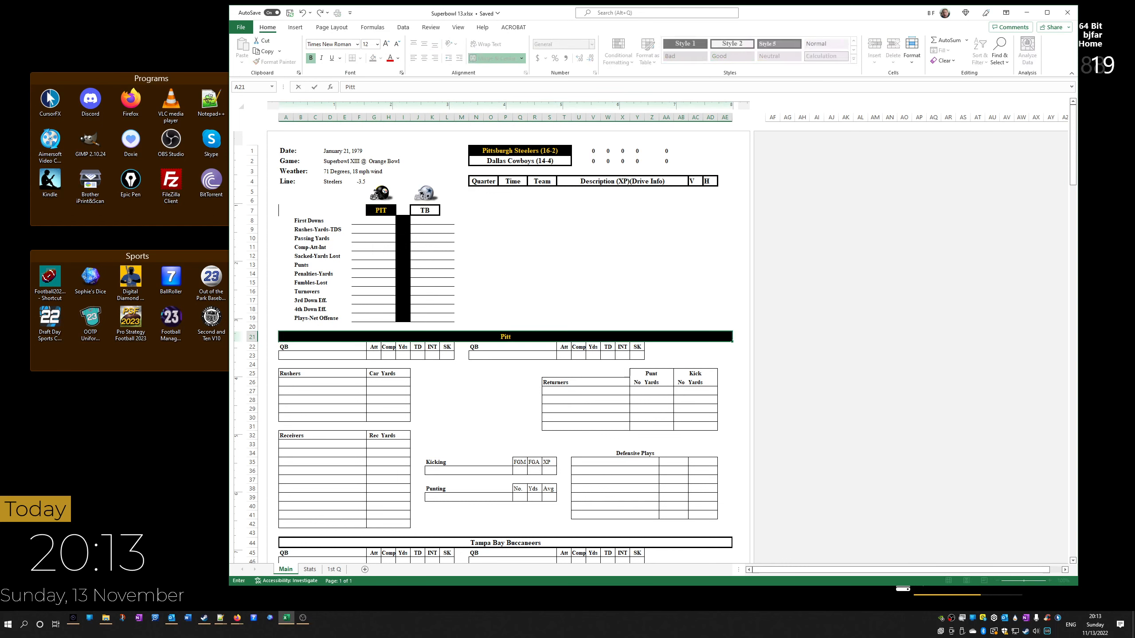
type("sburgh Steelers")
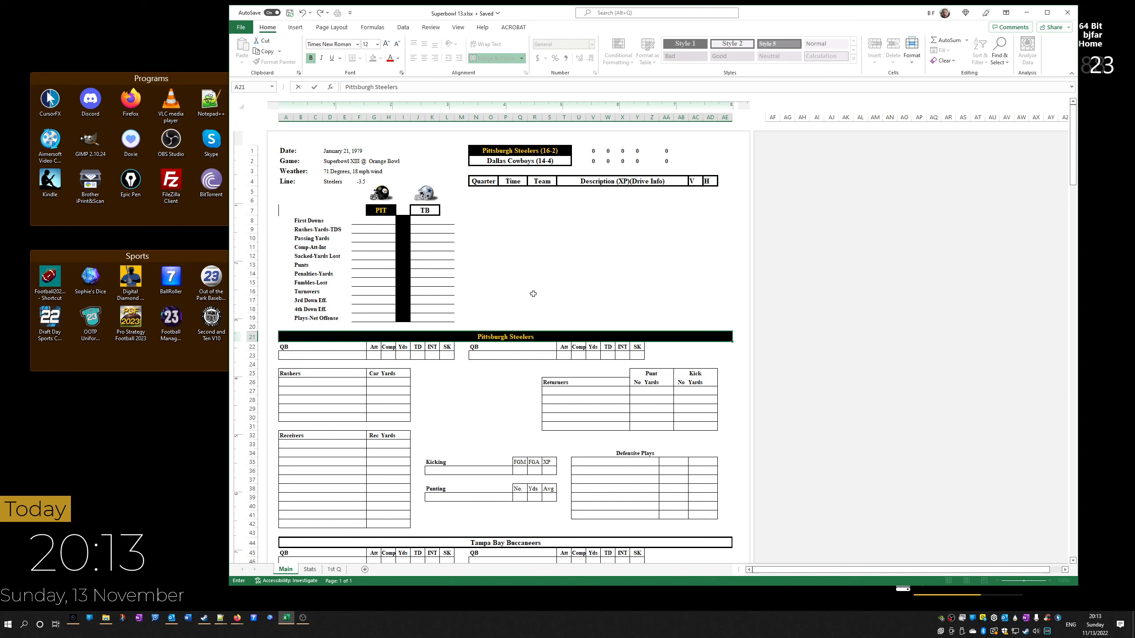
left_click(538, 281)
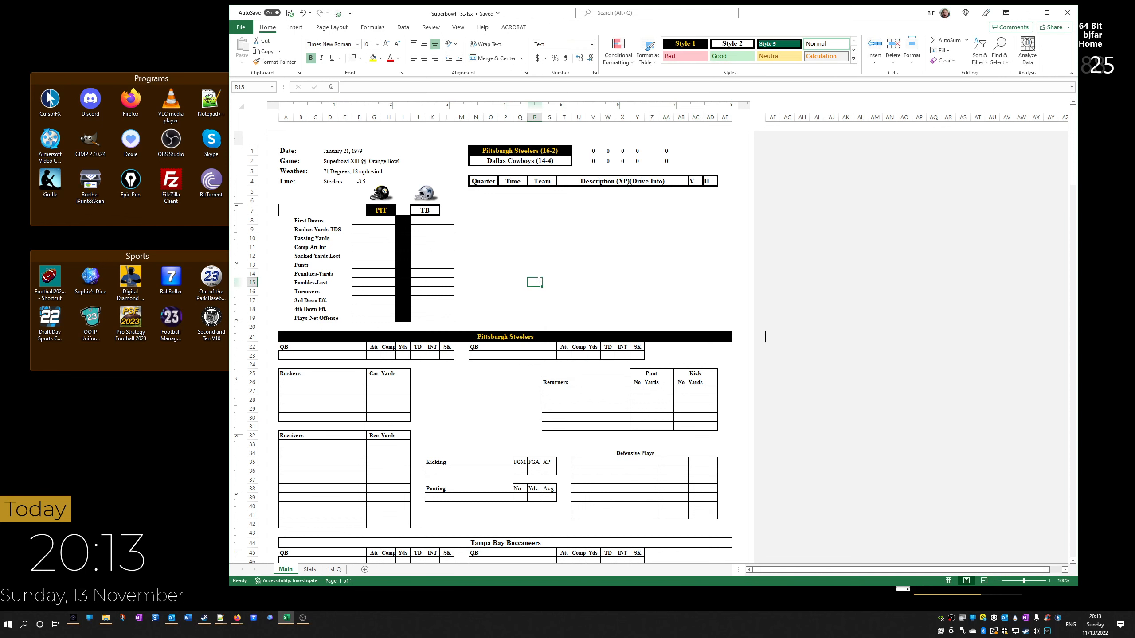
Change the TB label under the Cowboys helmet to DAL
scroll(539, 275, "down", 3)
scroll(536, 270, "up", 3)
left_click(428, 211)
key("BackSpace")
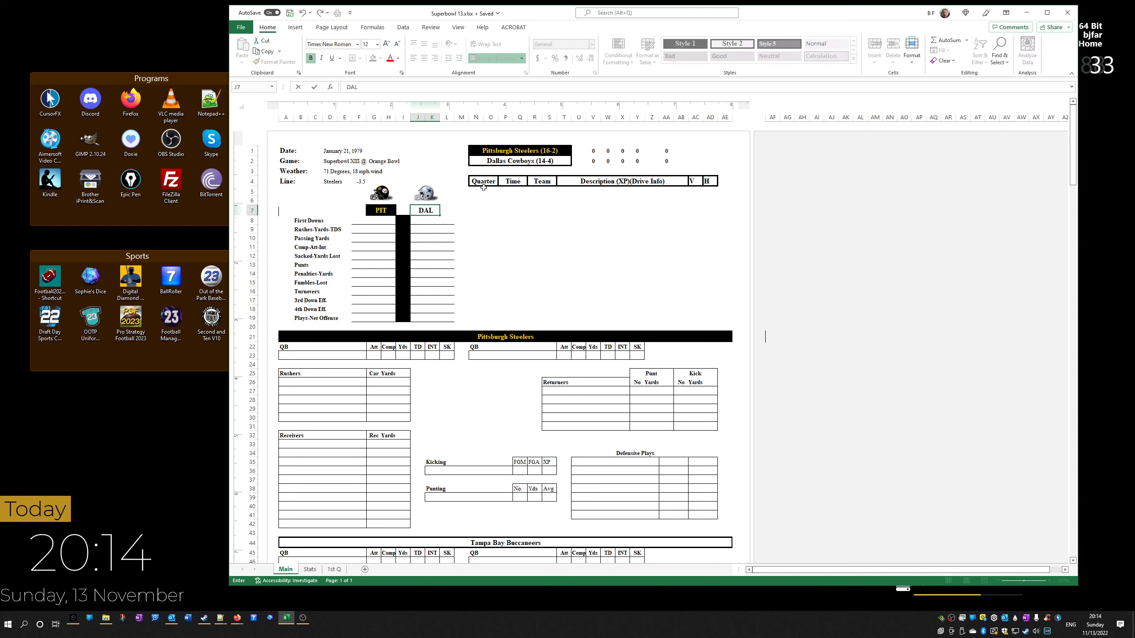
left_click(502, 210)
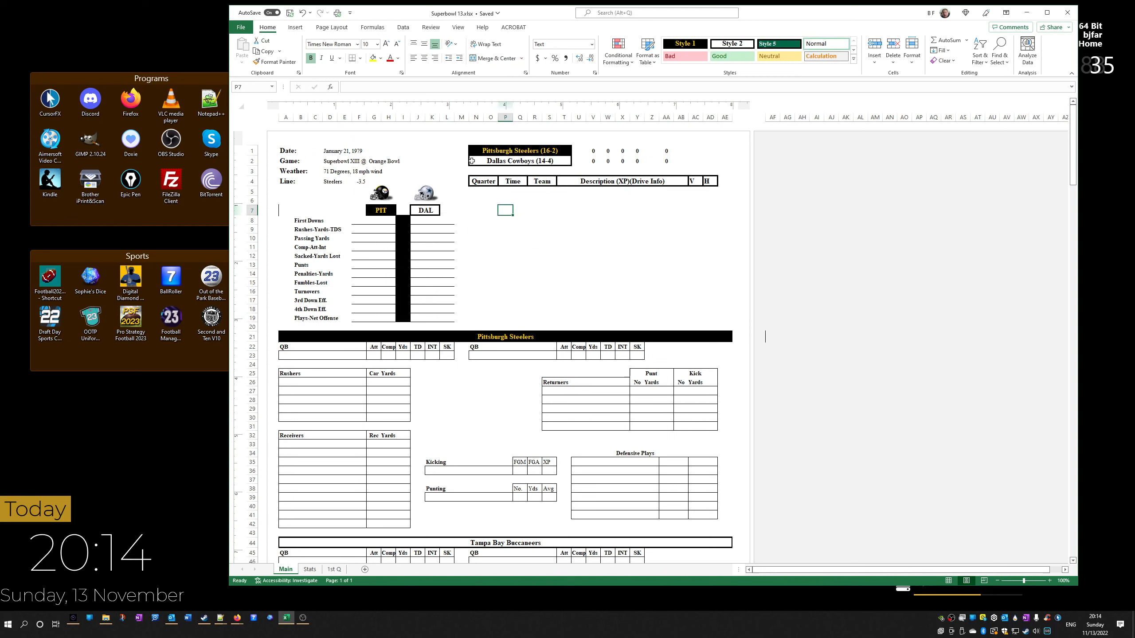
Modify Style 2, used by the Dallas Cowboys cell, to have a custom fill of RGB 121, 143, 155
left_click(473, 162)
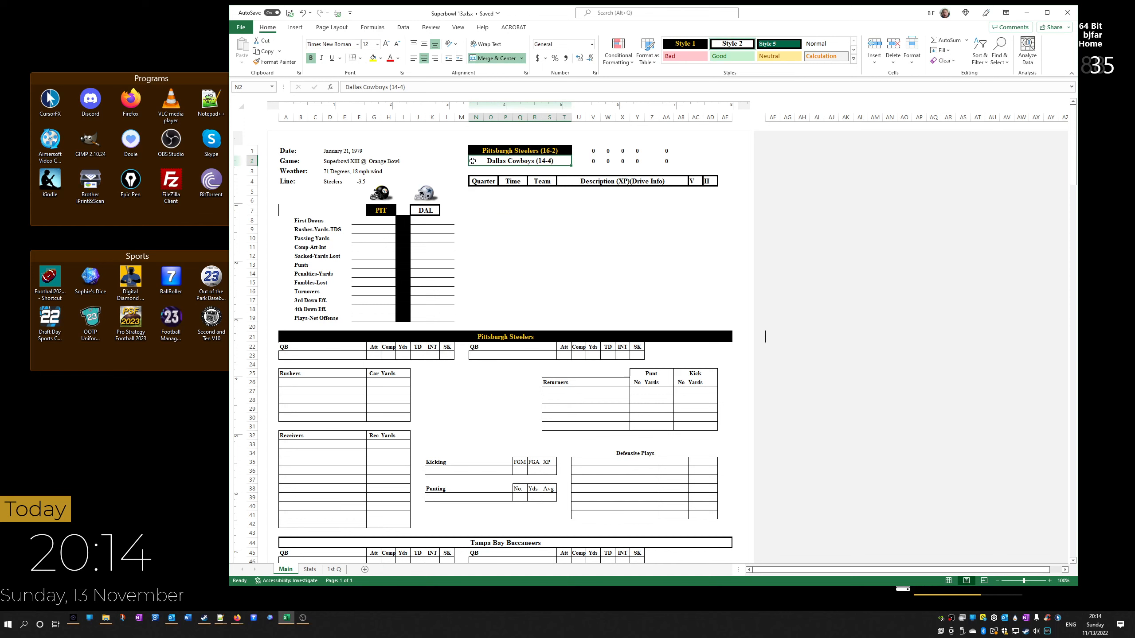
right_click(744, 46)
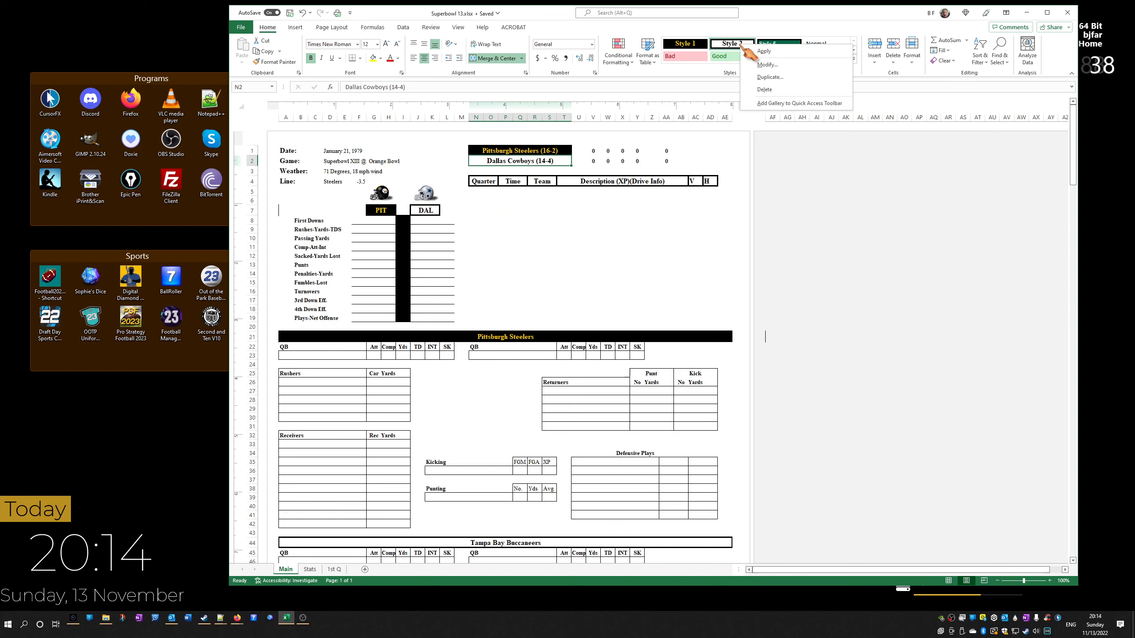
left_click(767, 64)
left_click(910, 178)
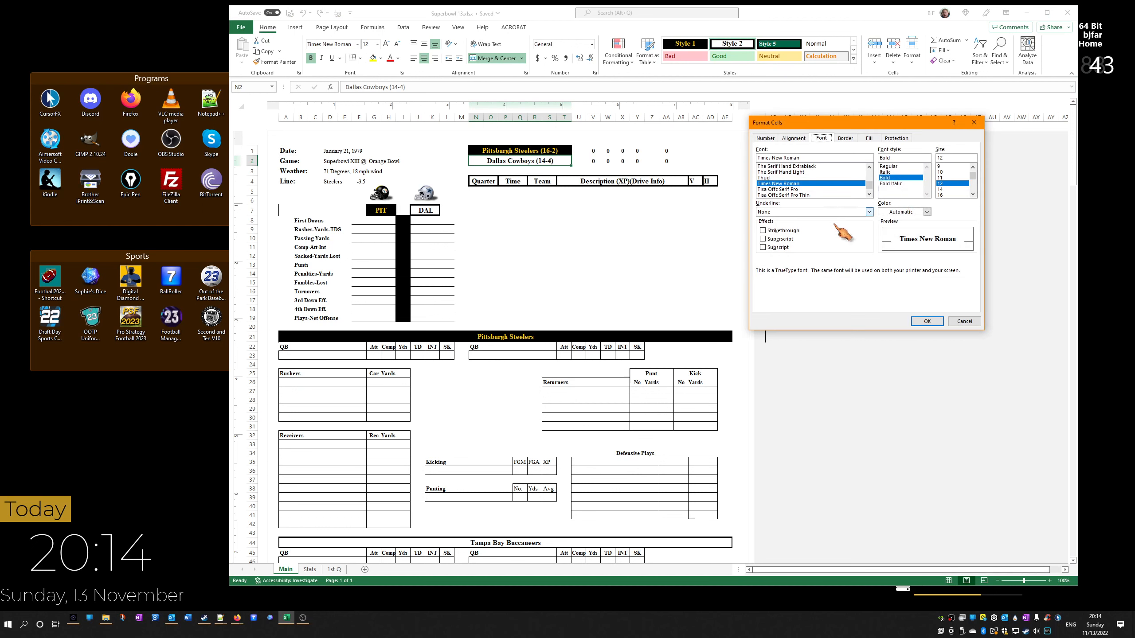
left_click(845, 138)
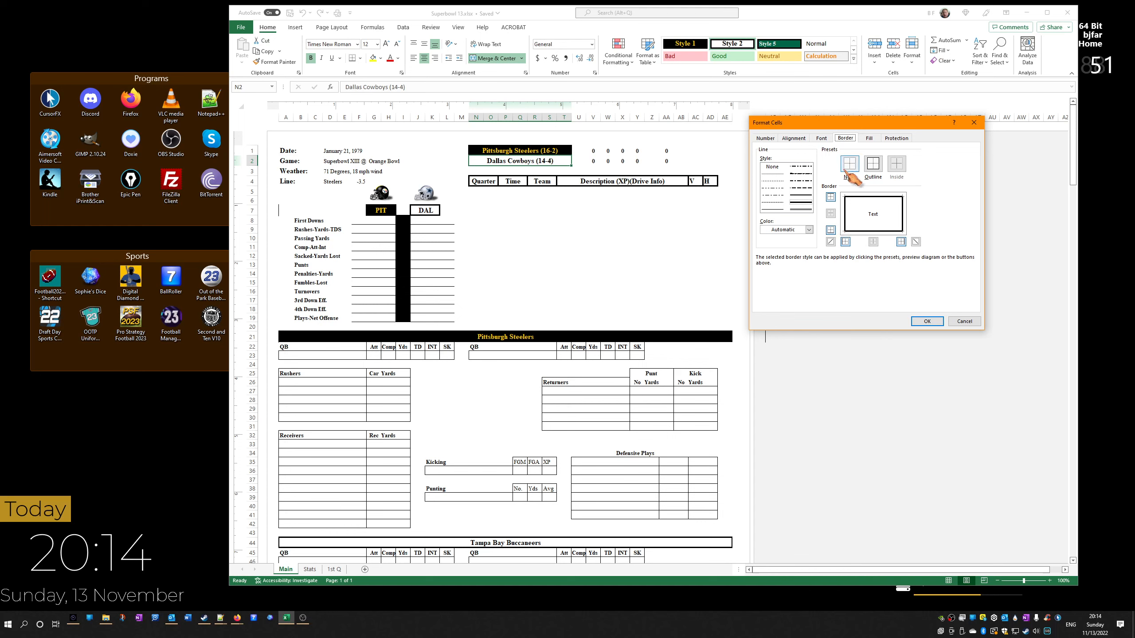
left_click(869, 140)
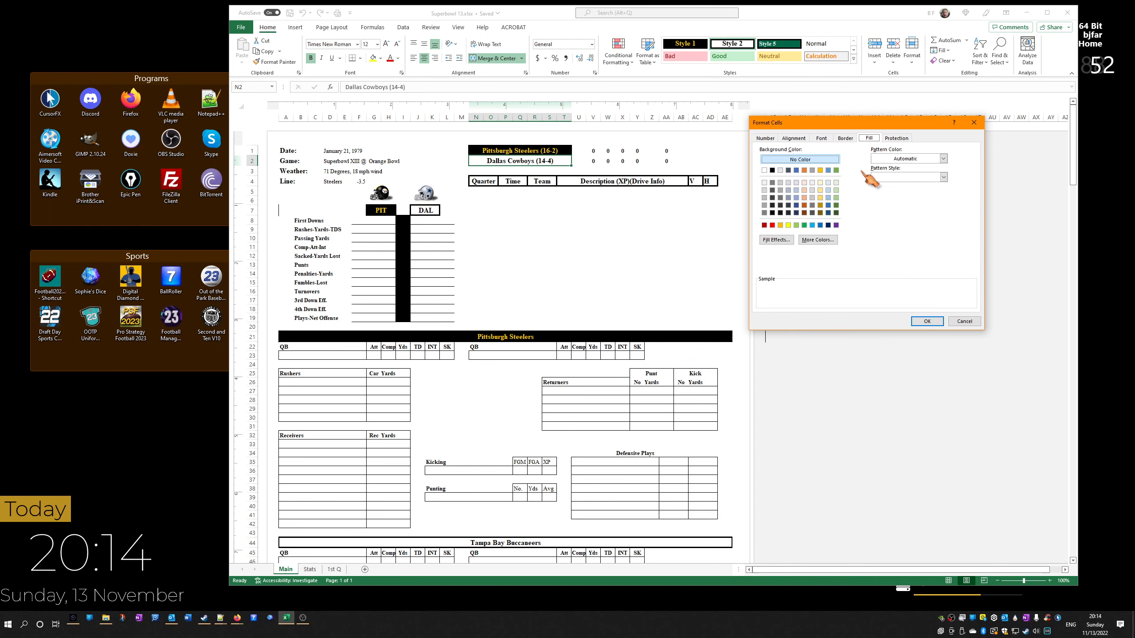
left_click(817, 242)
left_click(839, 166)
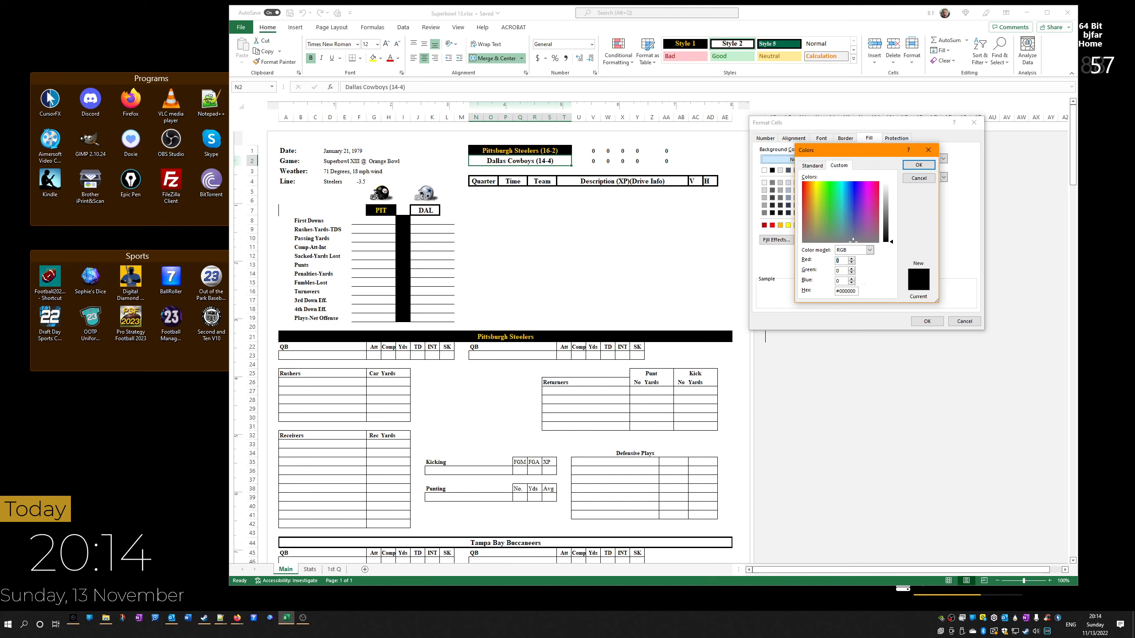
type("121")
key("Tab")
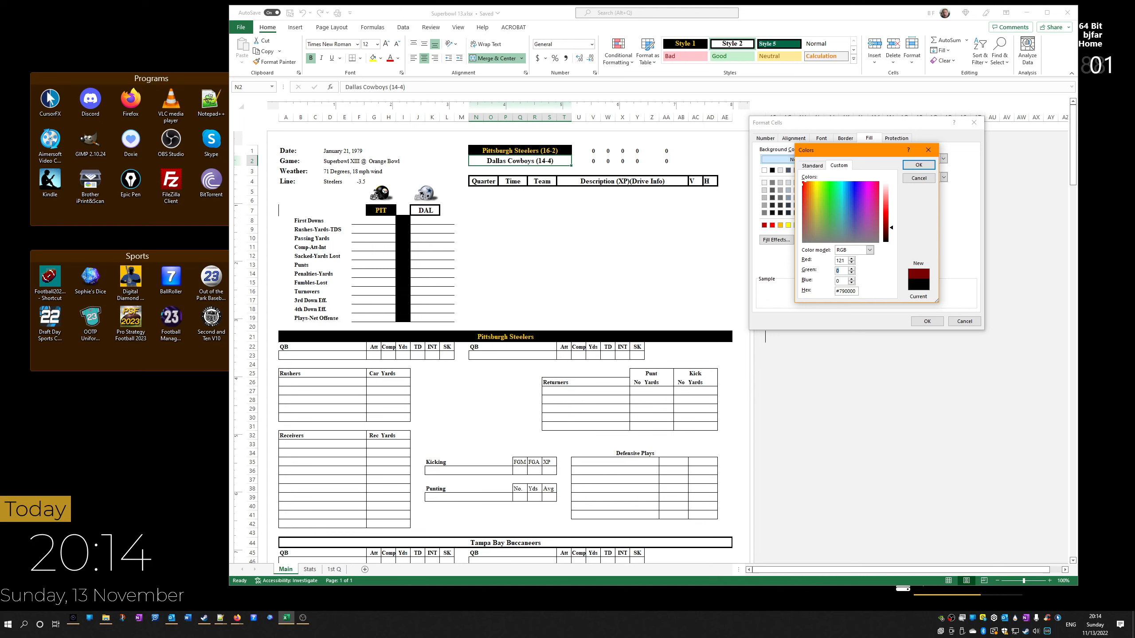
type("143")
type("155")
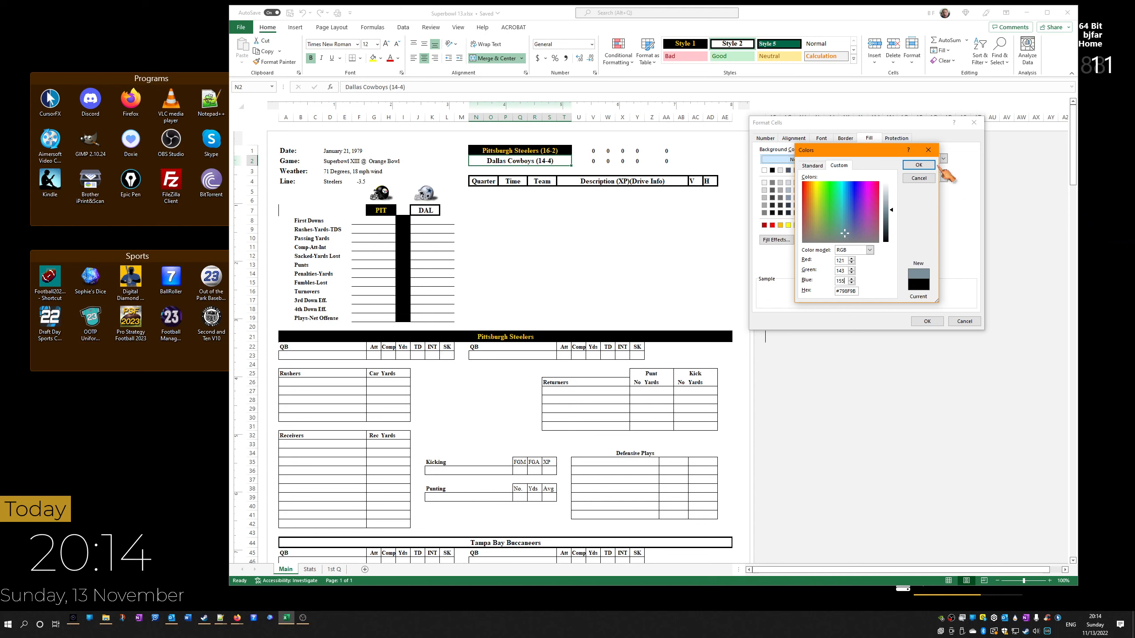
left_click(921, 165)
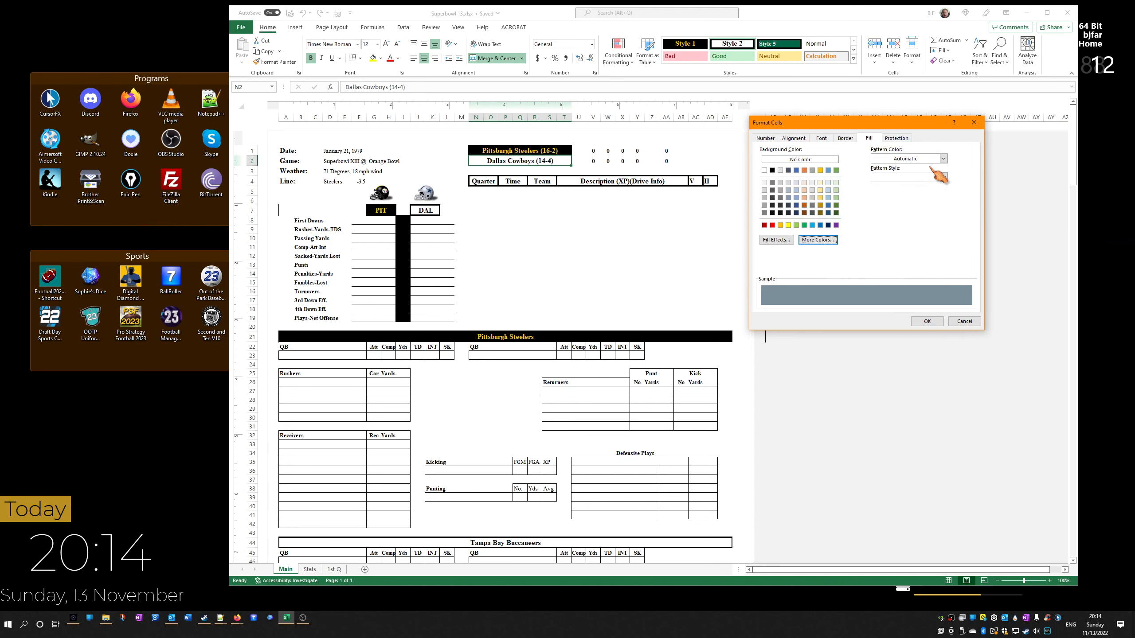
Set the Style 2 font colour to custom RGB 0, 32, 91 and apply the style changes
left_click(823, 139)
left_click(927, 211)
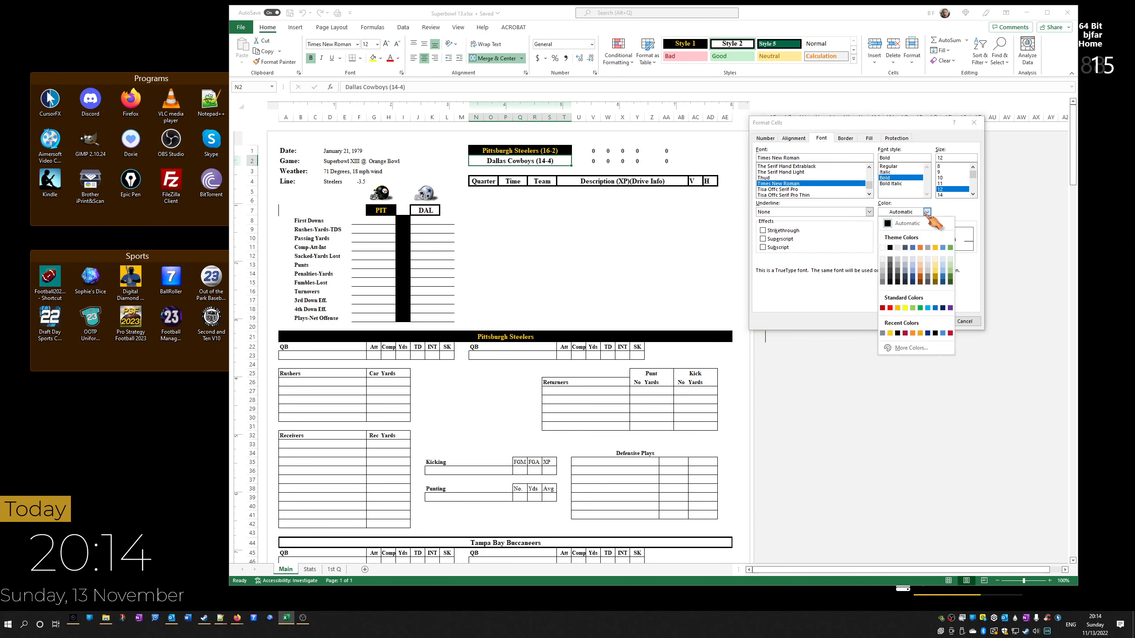
left_click(896, 348)
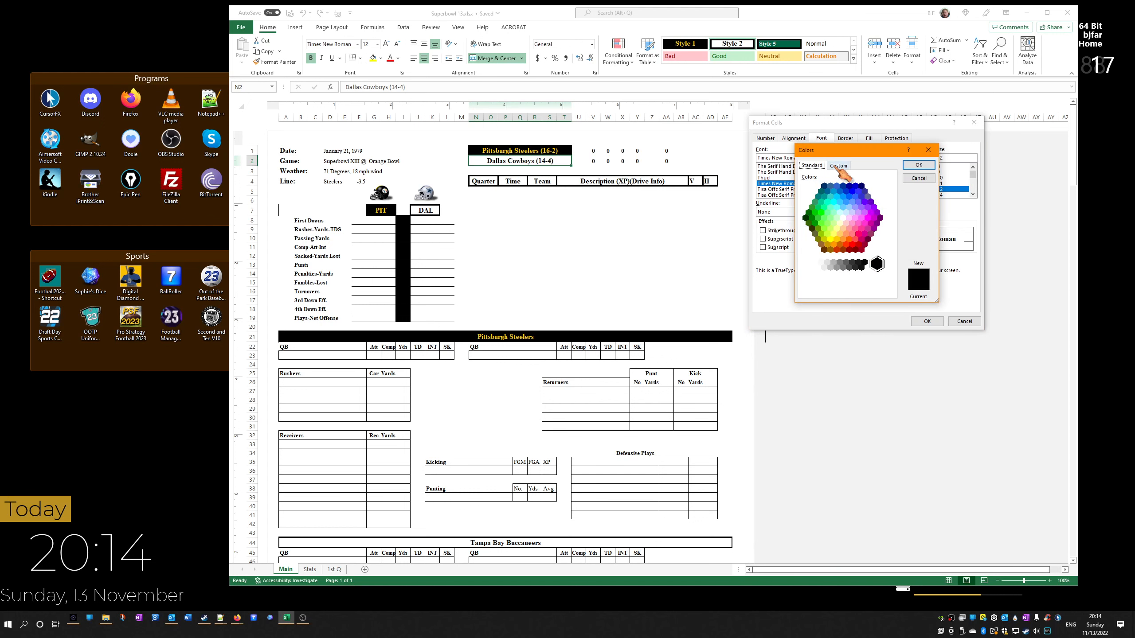
left_click(838, 166)
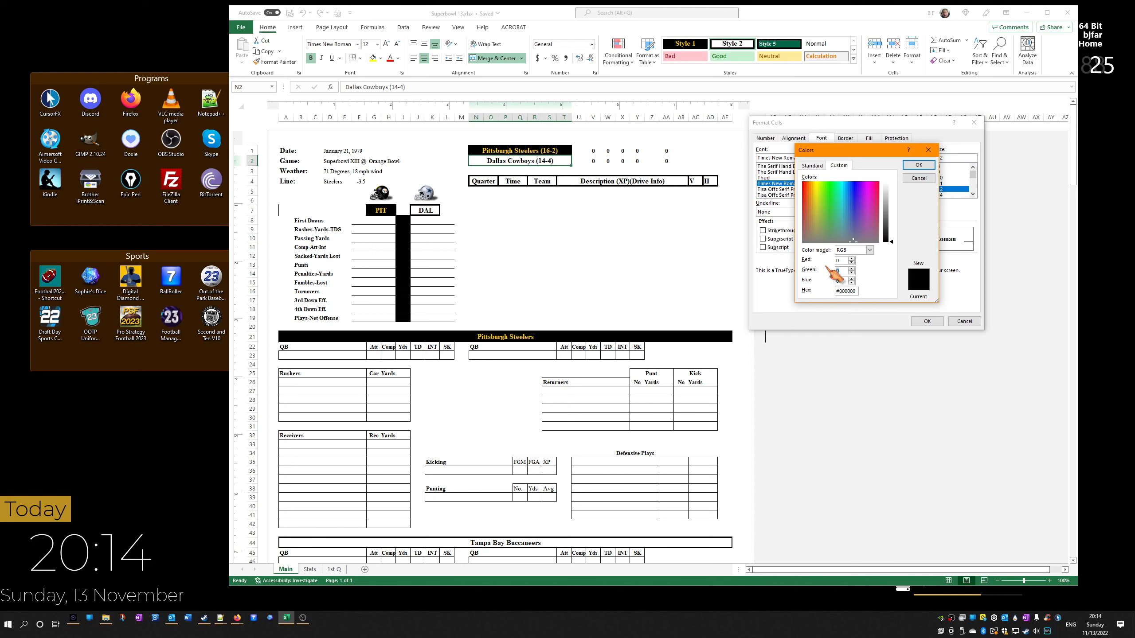
type("32")
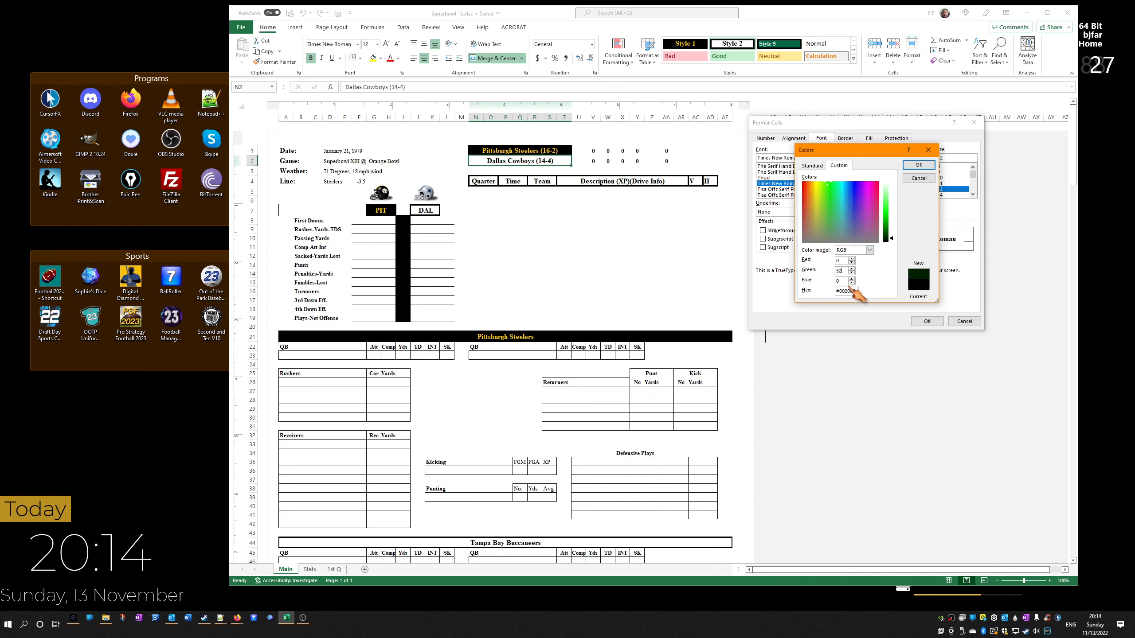
left_click(838, 280)
type("91")
left_click(918, 165)
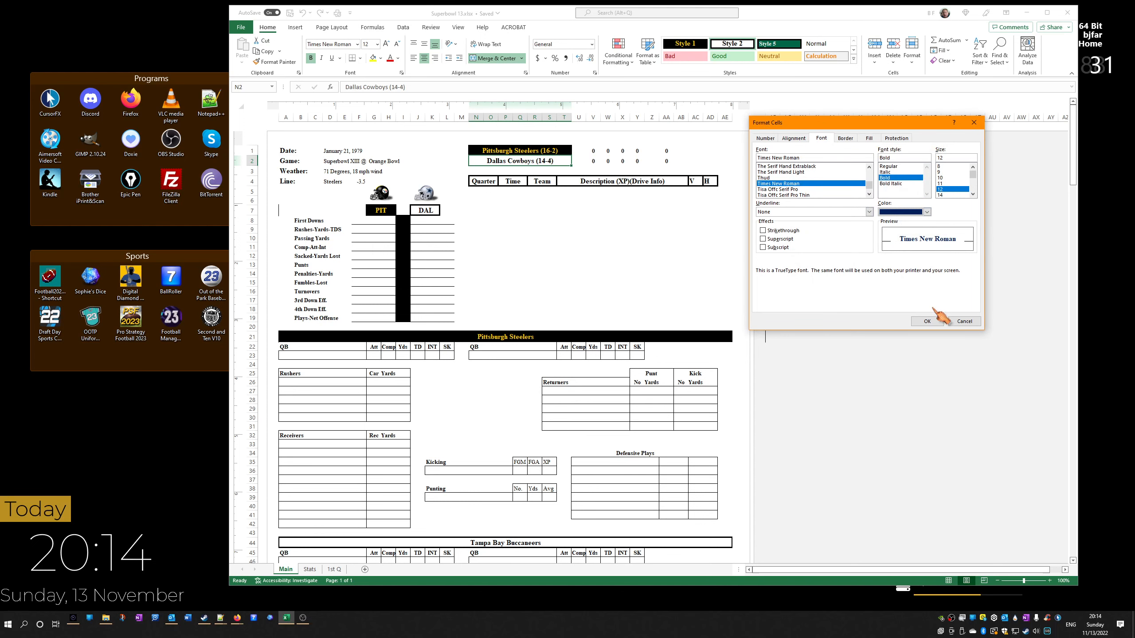
left_click(927, 321)
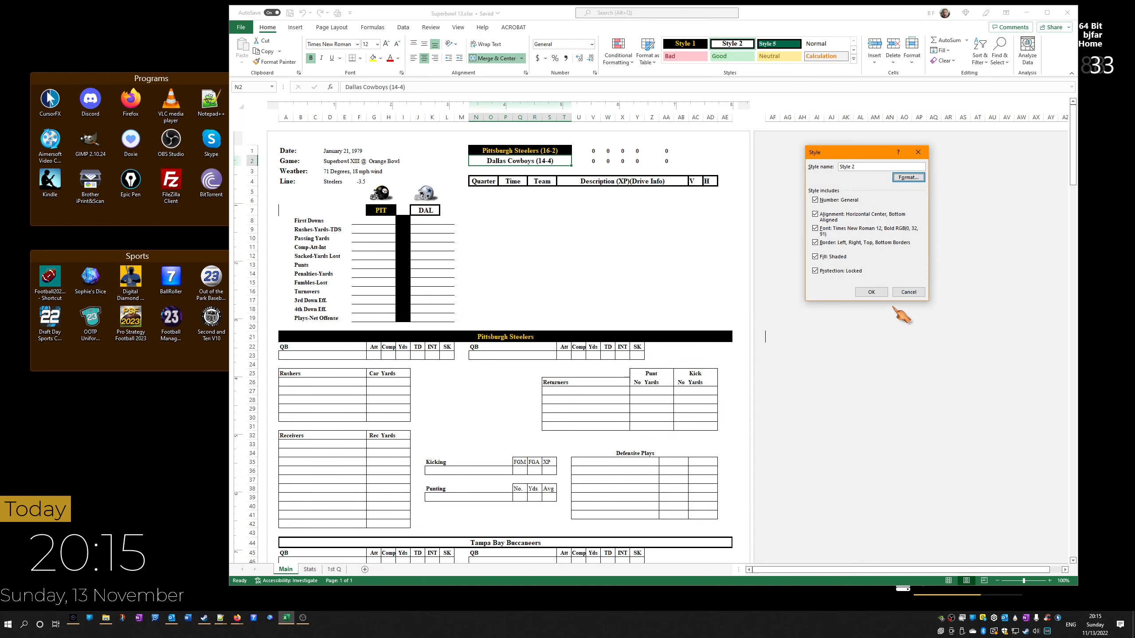
left_click(871, 292)
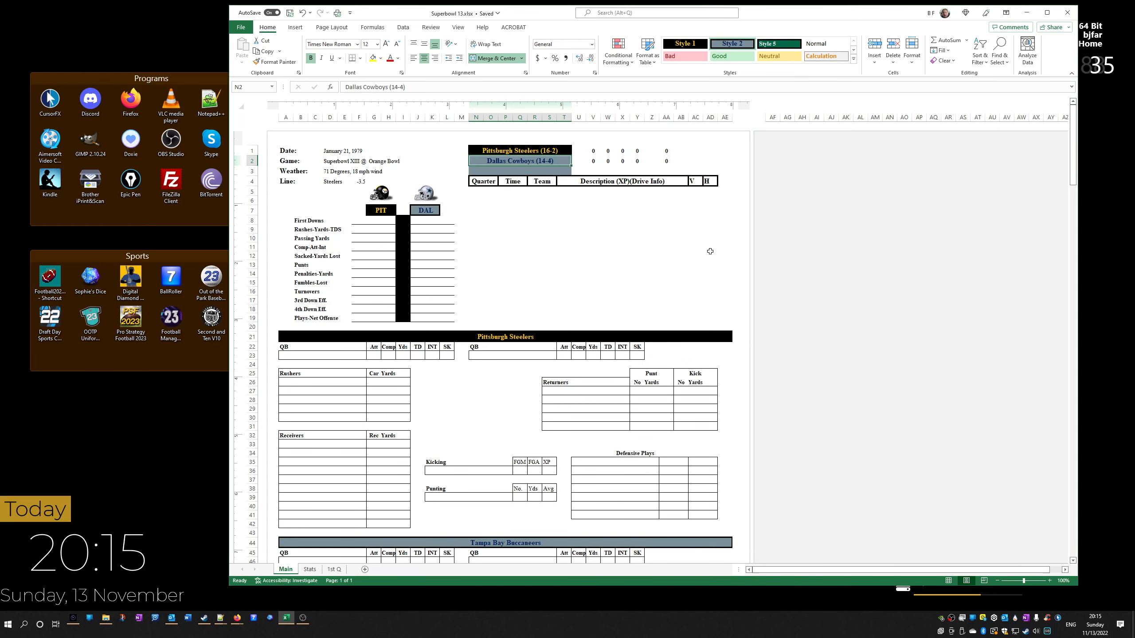
Remove the grey fill from the empty cells N3:T3 directly below the Dallas Cowboys record
left_click(609, 264)
left_click(549, 170)
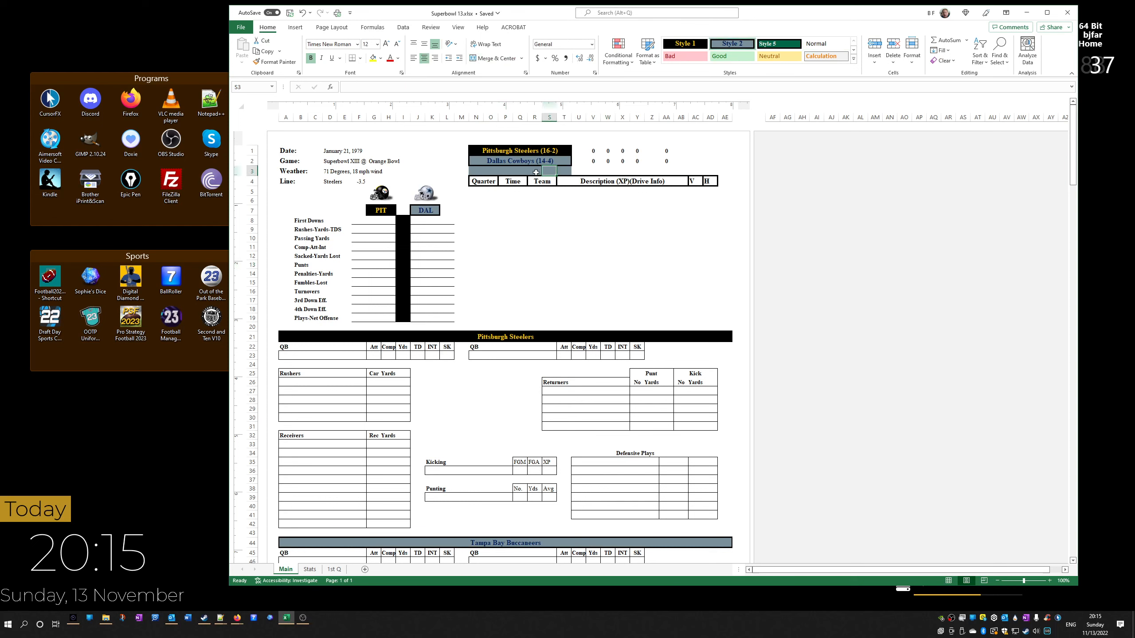
left_click_drag(473, 171, 560, 172)
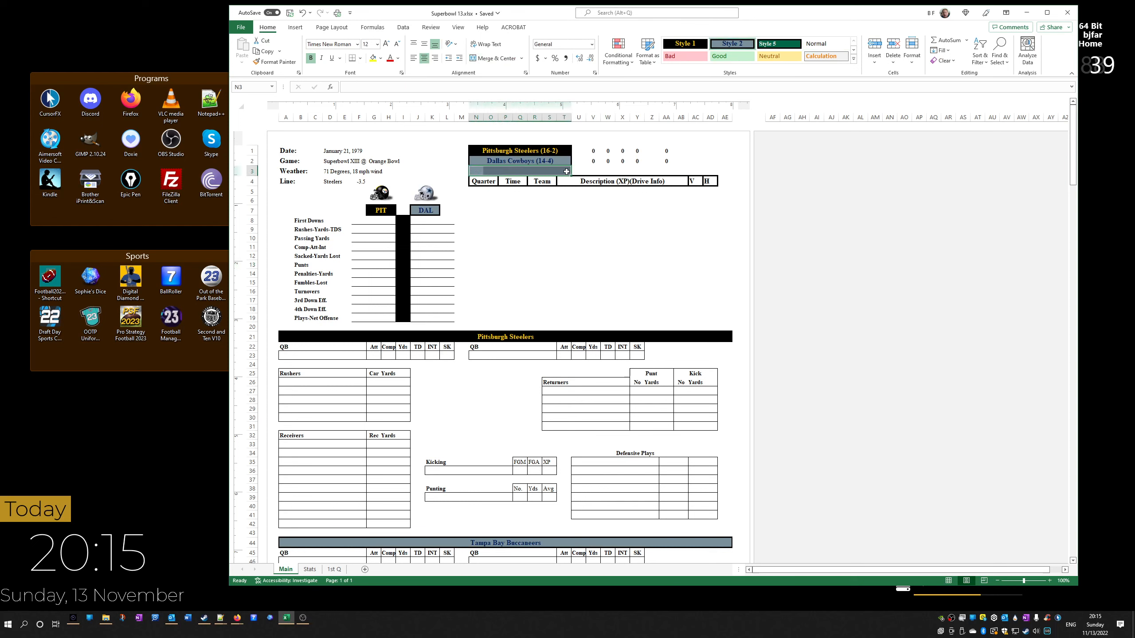
left_click(381, 58)
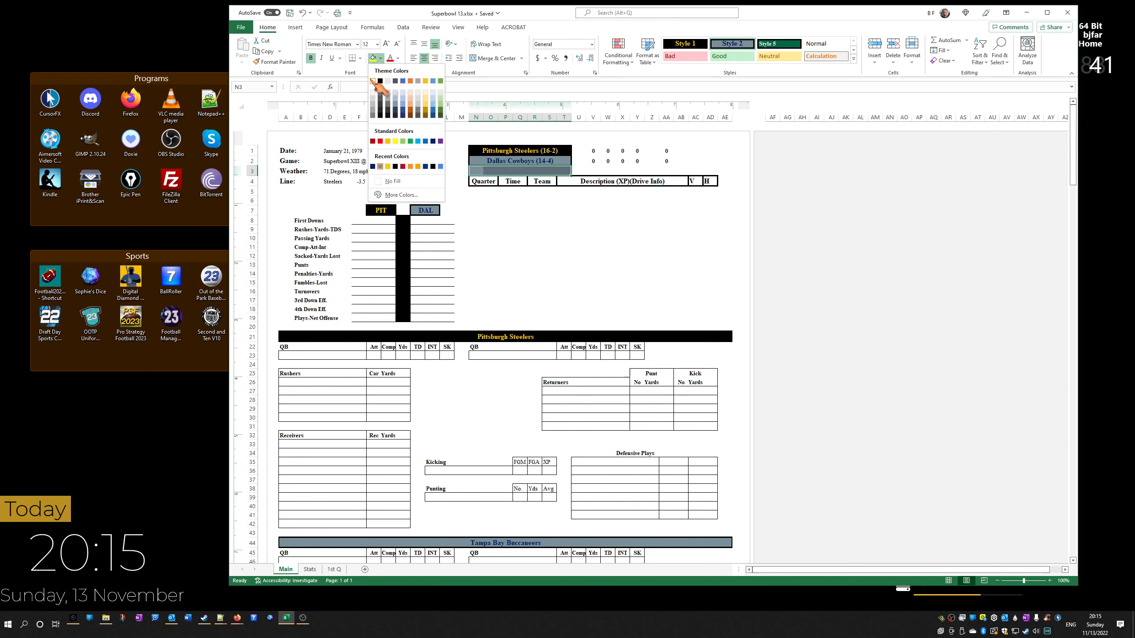
left_click(381, 181)
left_click(553, 255)
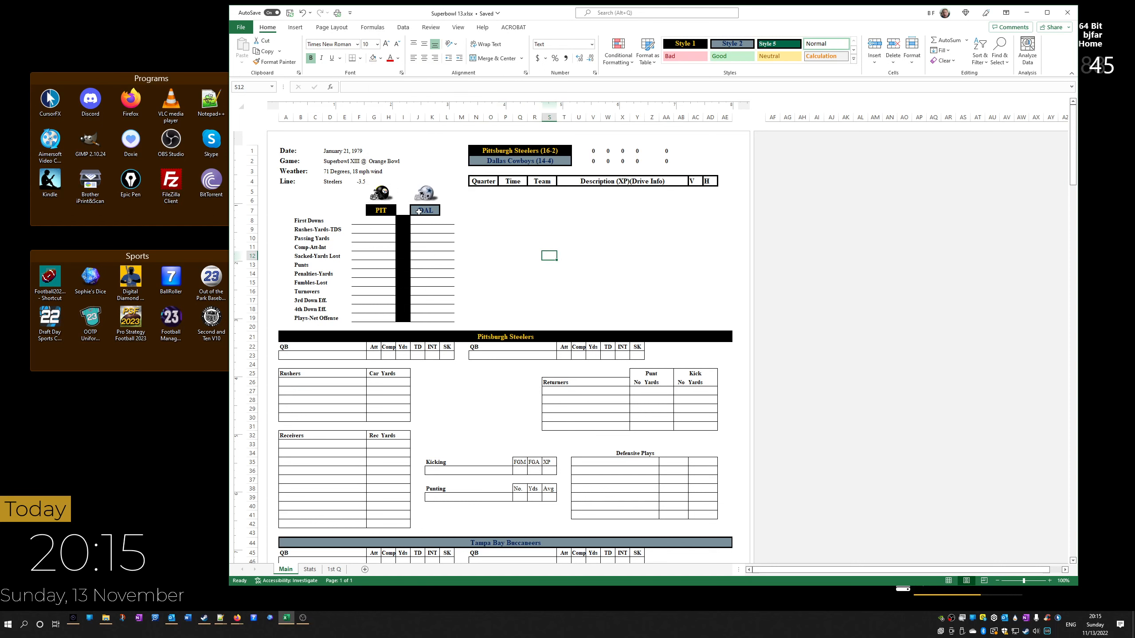
Change the Tampa Bay Buccaneers section heading in row 44 to Dallas Cowboys and check the sheet
scroll(553, 328, "down", 3)
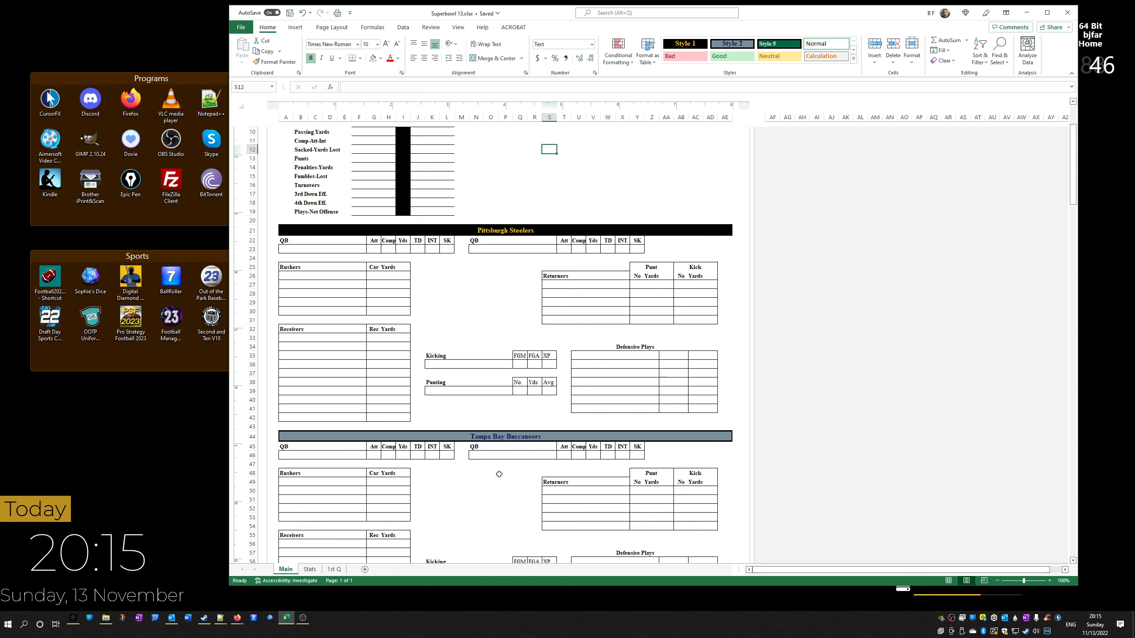
left_click(506, 439)
type("Dal")
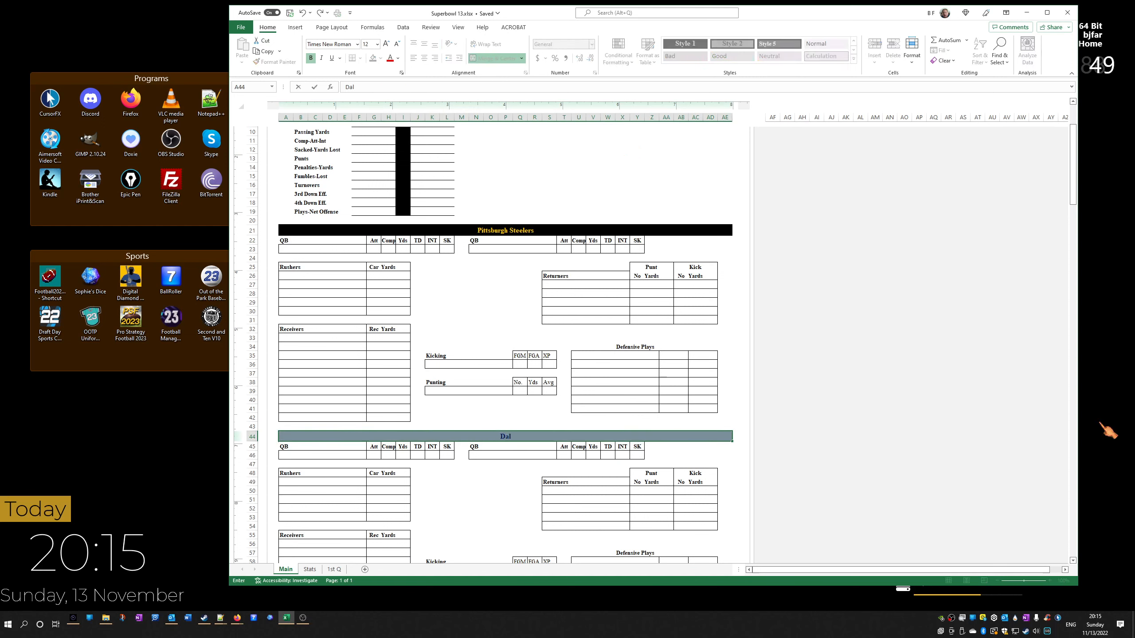
type("las Cowboys")
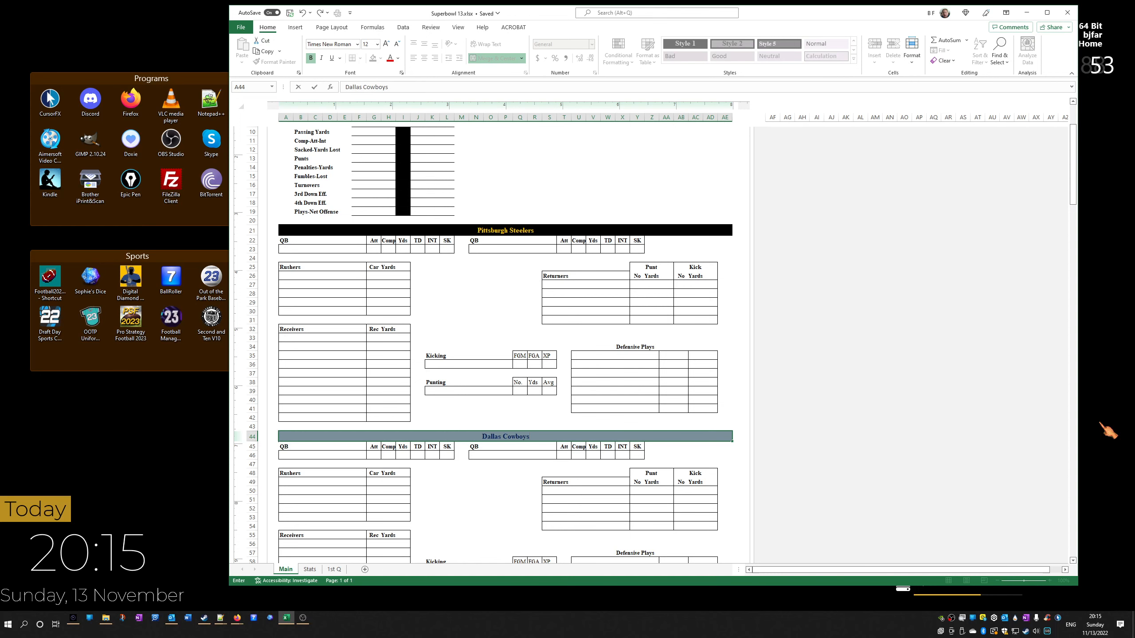
left_click(622, 185)
scroll(550, 466, "up", 4)
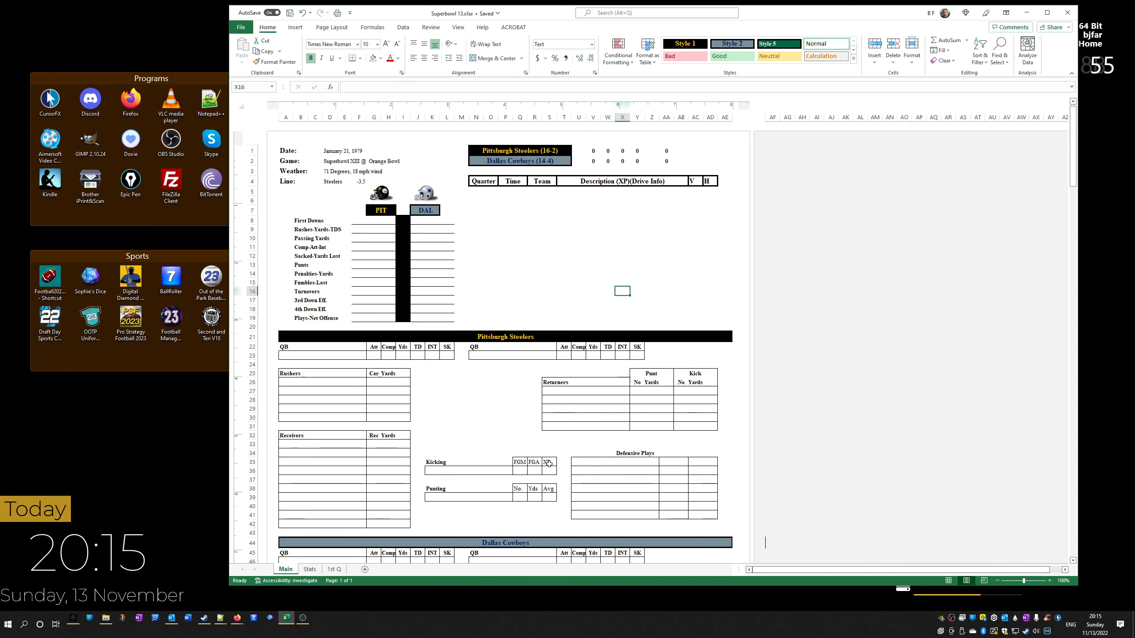
scroll(518, 281, "down", 10)
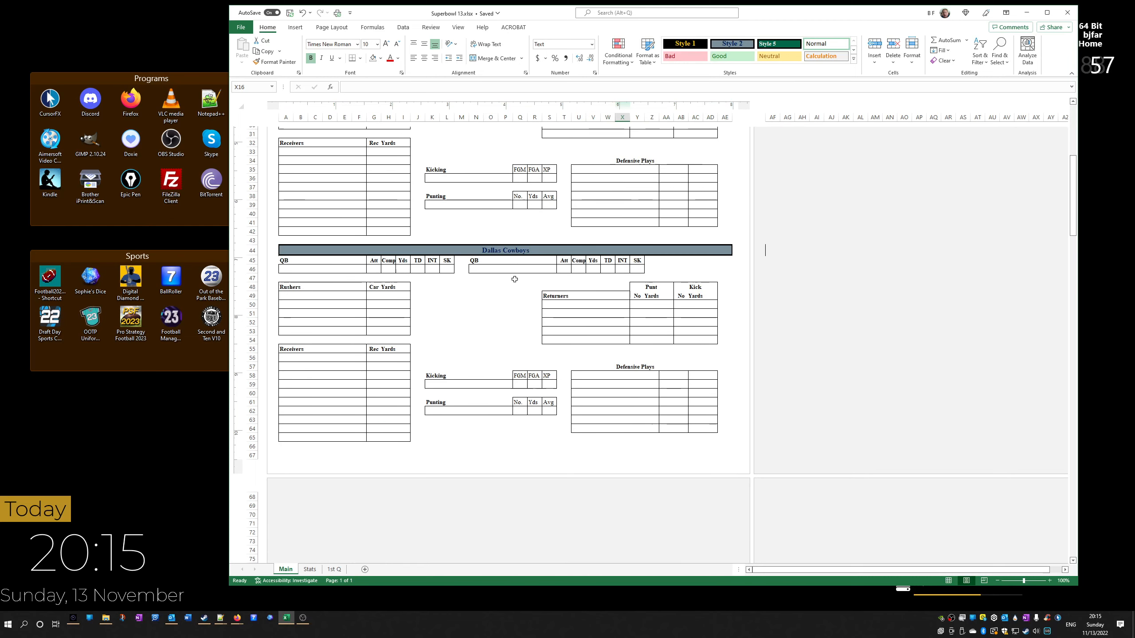
scroll(515, 279, "up", 9)
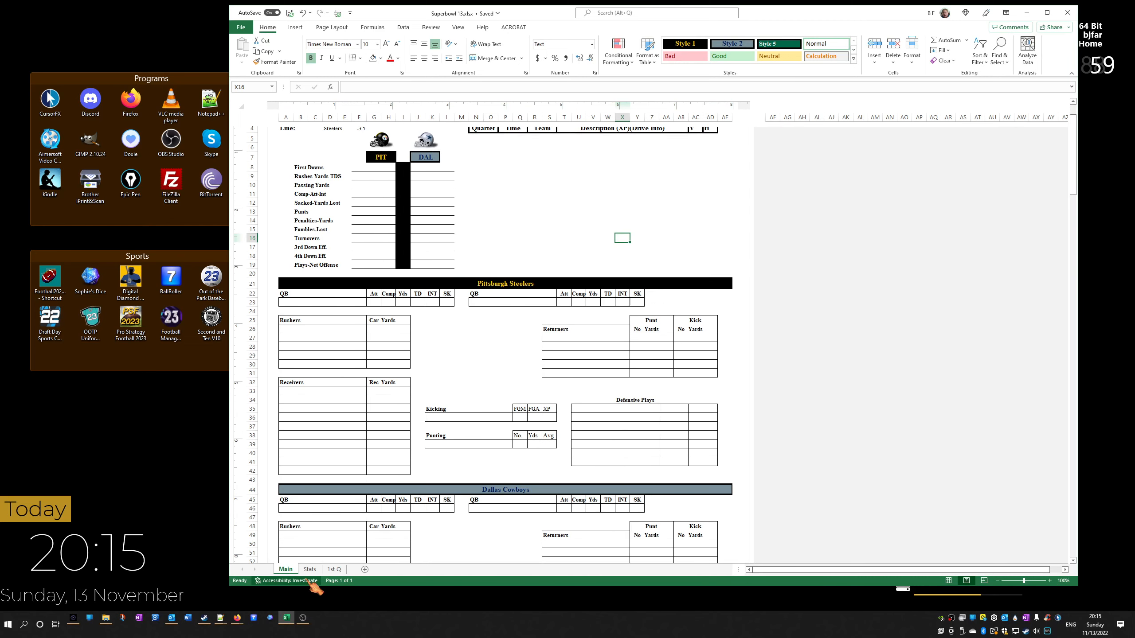
On the Stats sheet, change the black Los Angeles Rams heading in A1 to Pittsburgh Steelers
left_click(310, 570)
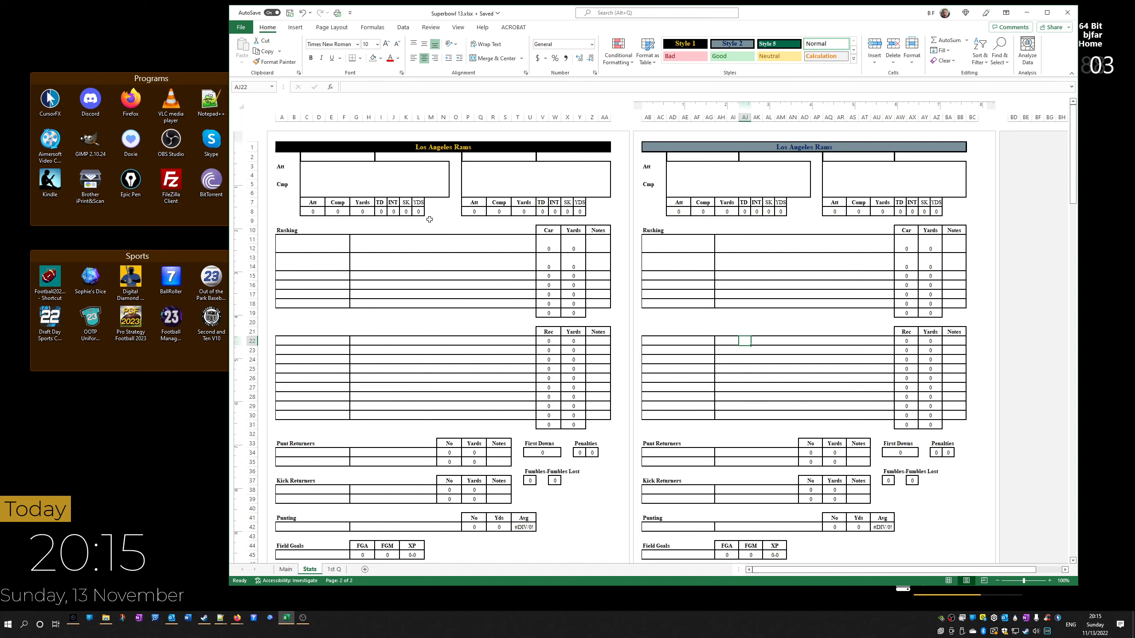
left_click(422, 146)
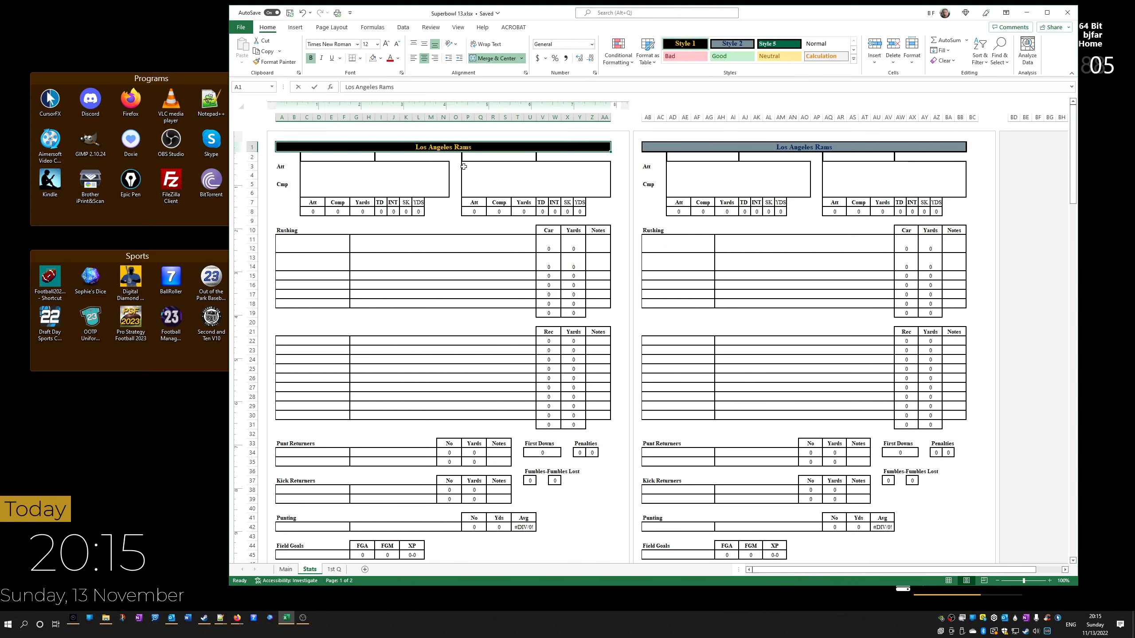
type("Pittsburg")
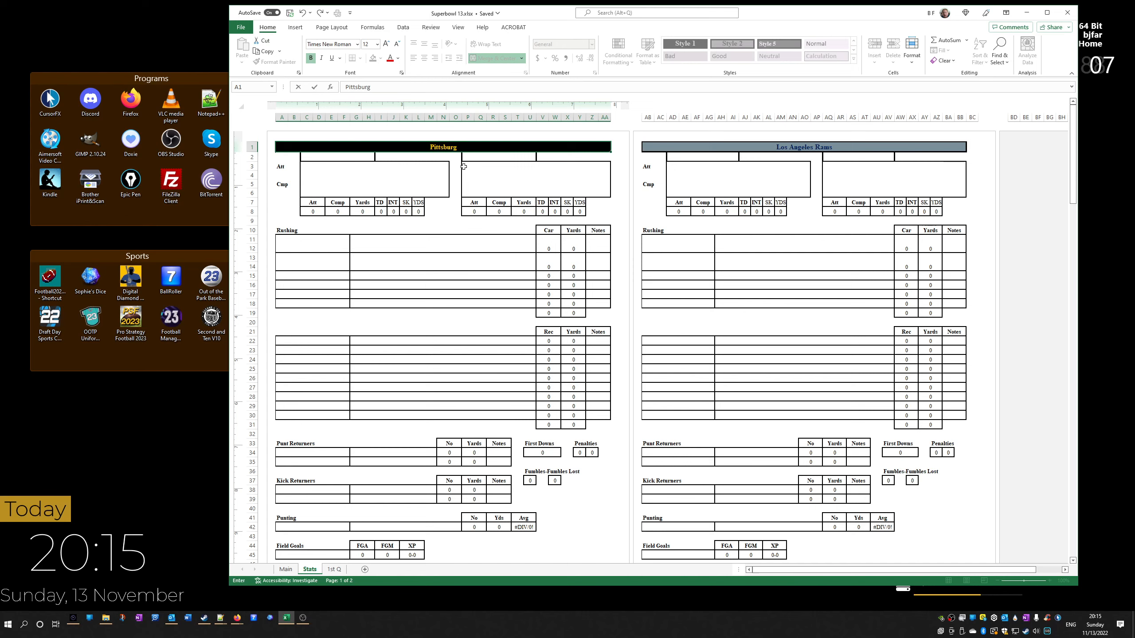
type("h Steelers")
Change the grey Los Angeles Rams heading in AB1 to Dallas Cowboys
left_click(793, 148)
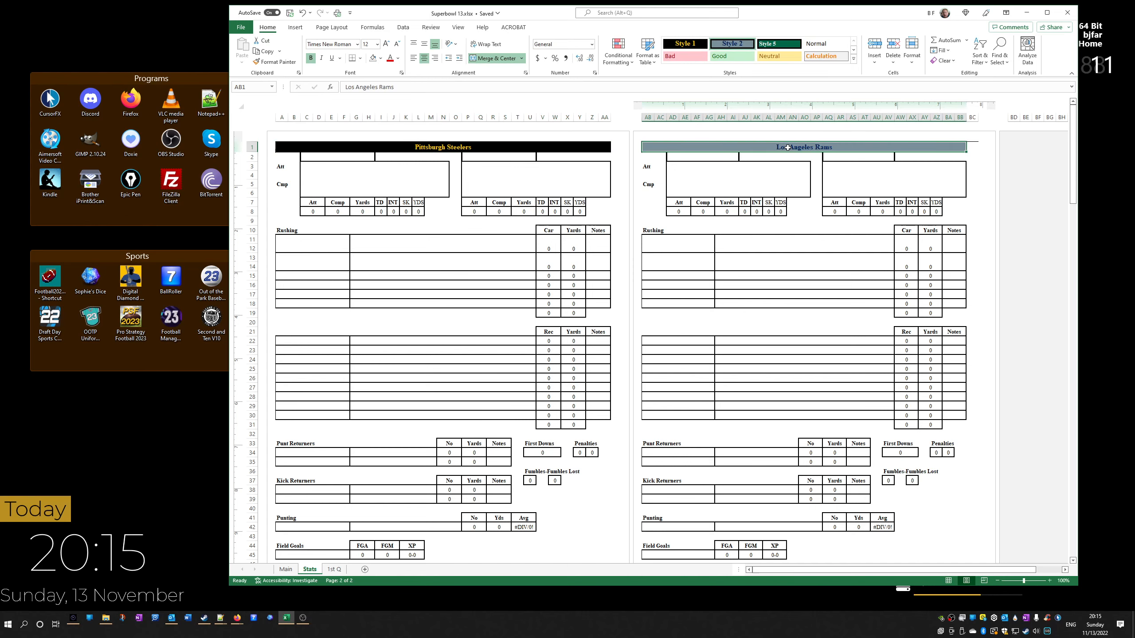
type("Dallaws")
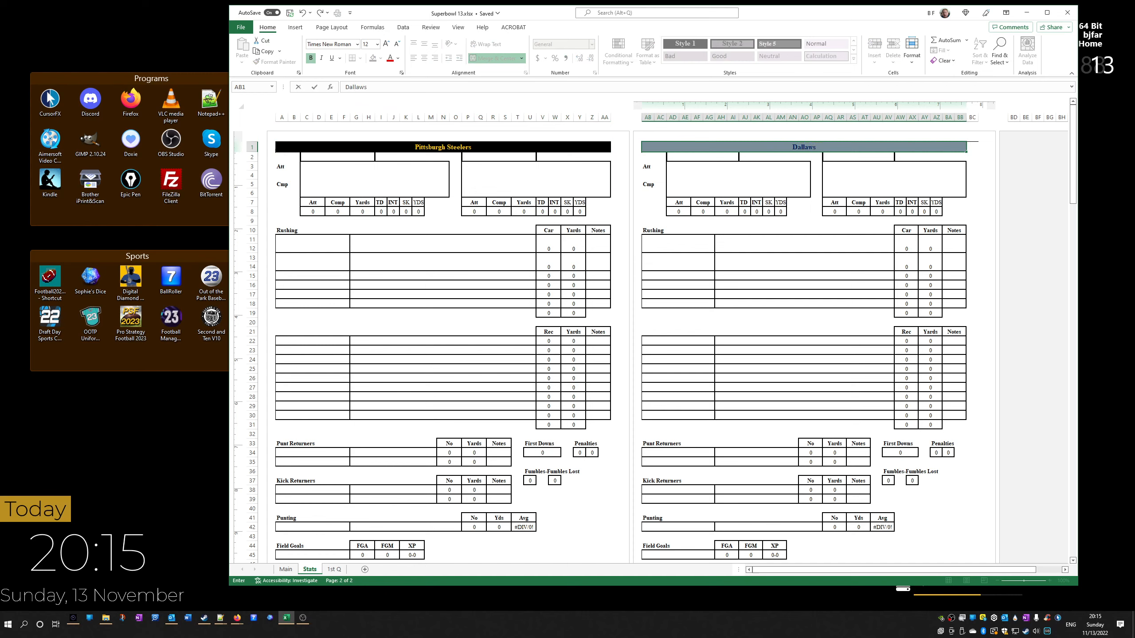
key("BackSpace")
key("BackSpace")
type("s Cowboys")
left_click(755, 322)
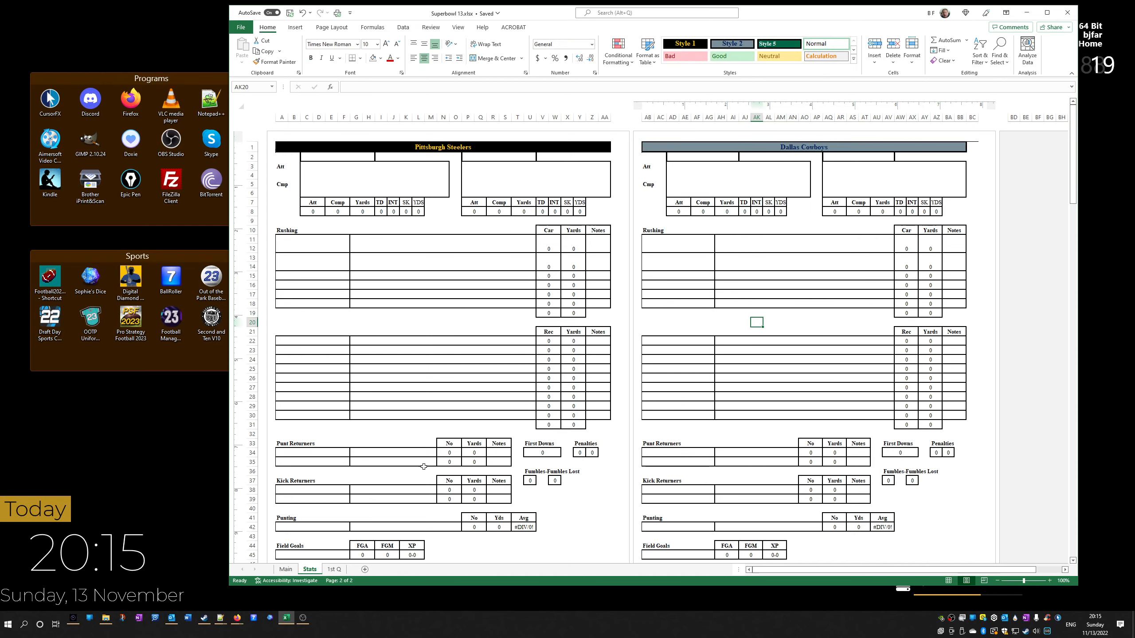
On the 1st Q sheet, change the LAR label in the Tendencies row to PIT
left_click(335, 570)
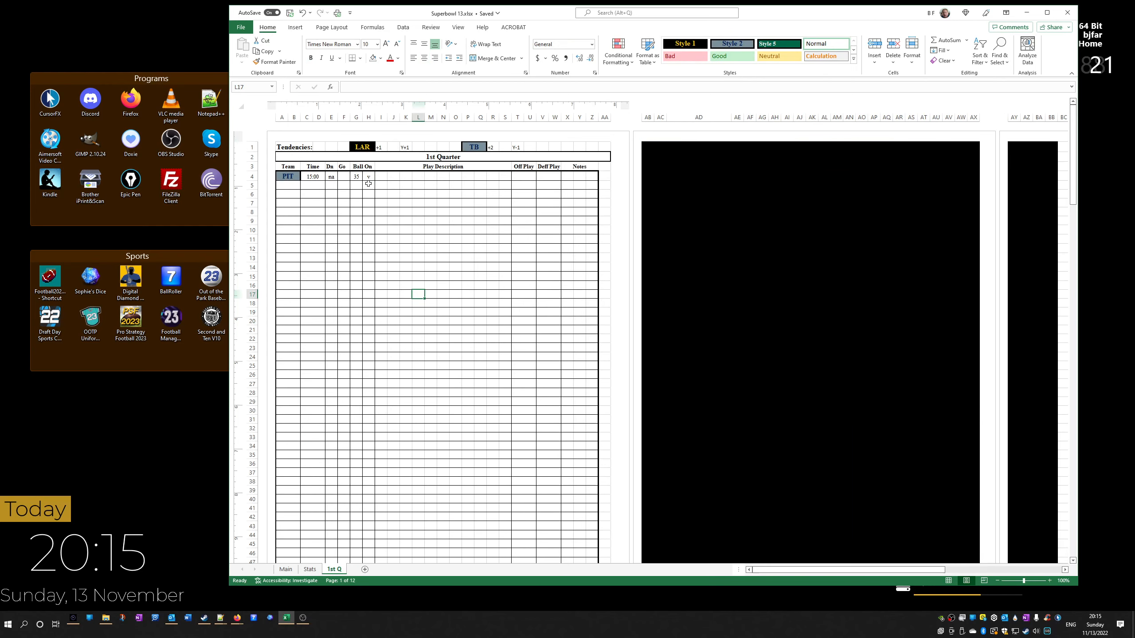
left_click(359, 148)
type("PIT")
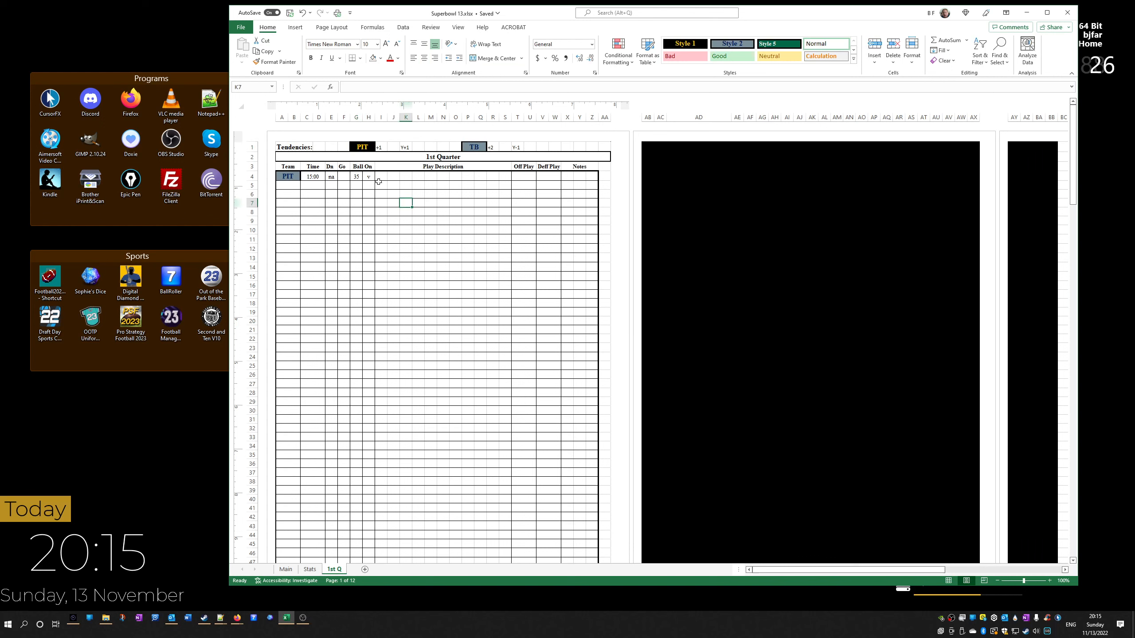
Copy the PIT label from the Tendencies row onto the Team cell of the first play in row 4
left_click(362, 147)
right_click(362, 148)
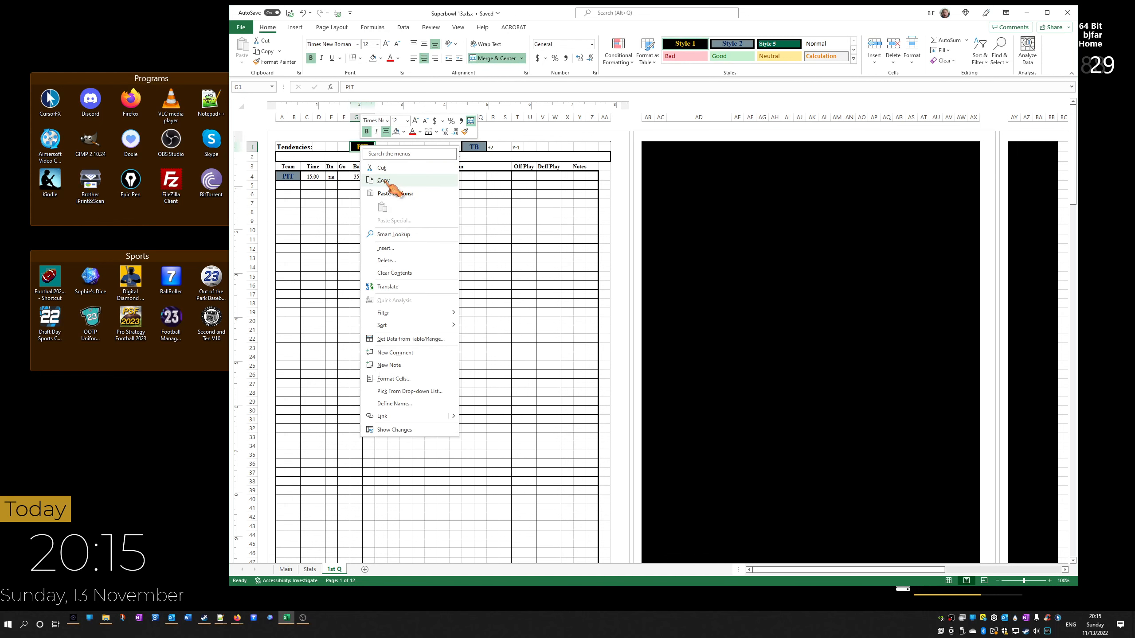
left_click(385, 168)
right_click(290, 176)
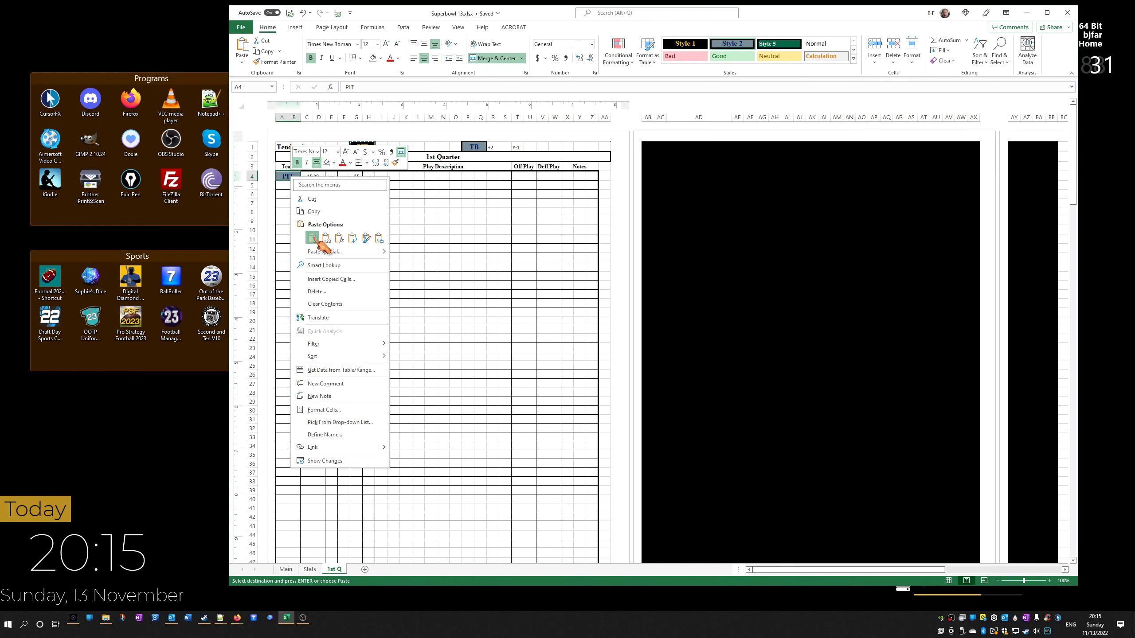
left_click(326, 237)
left_click(364, 219)
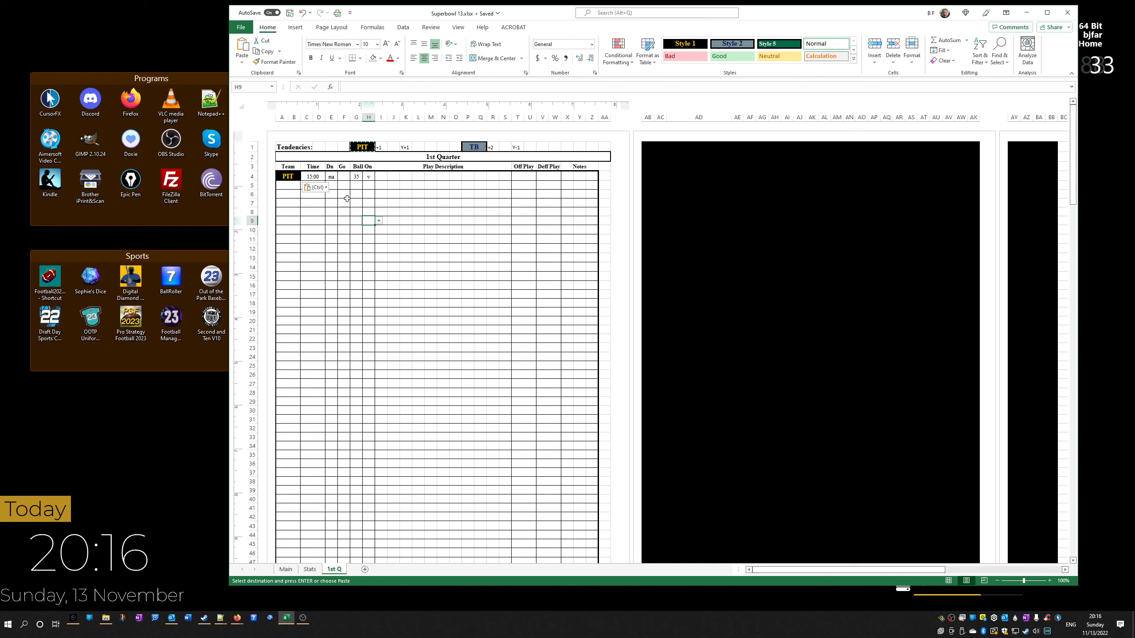
left_click(331, 203)
left_click(418, 228)
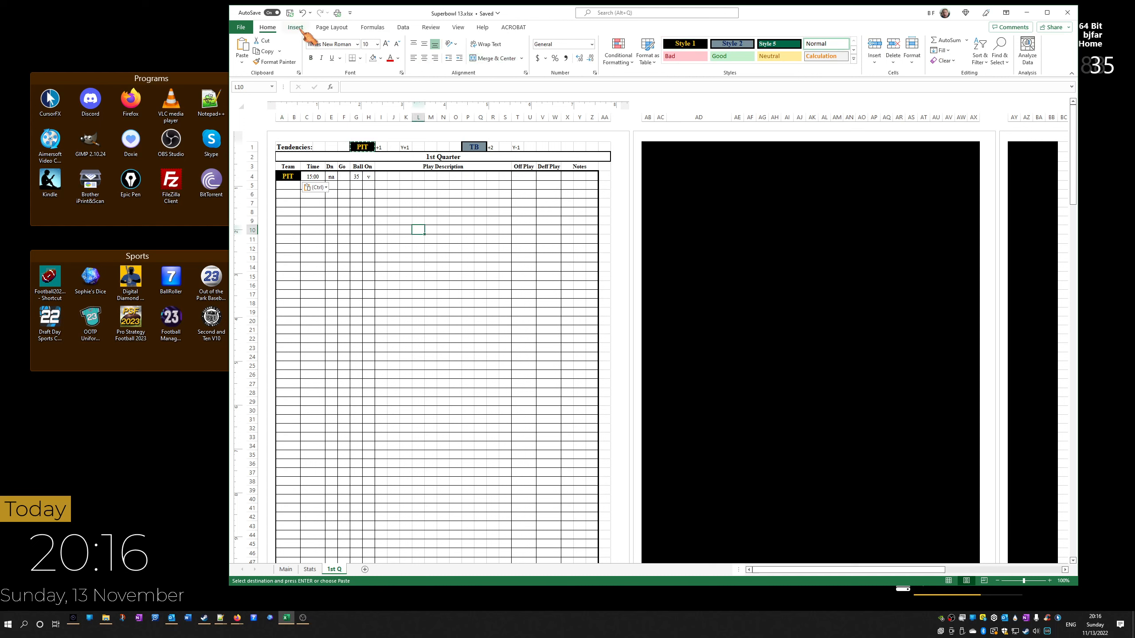
Clear the two tendency values beside the PIT label in cells I1 and K1
left_click(379, 148)
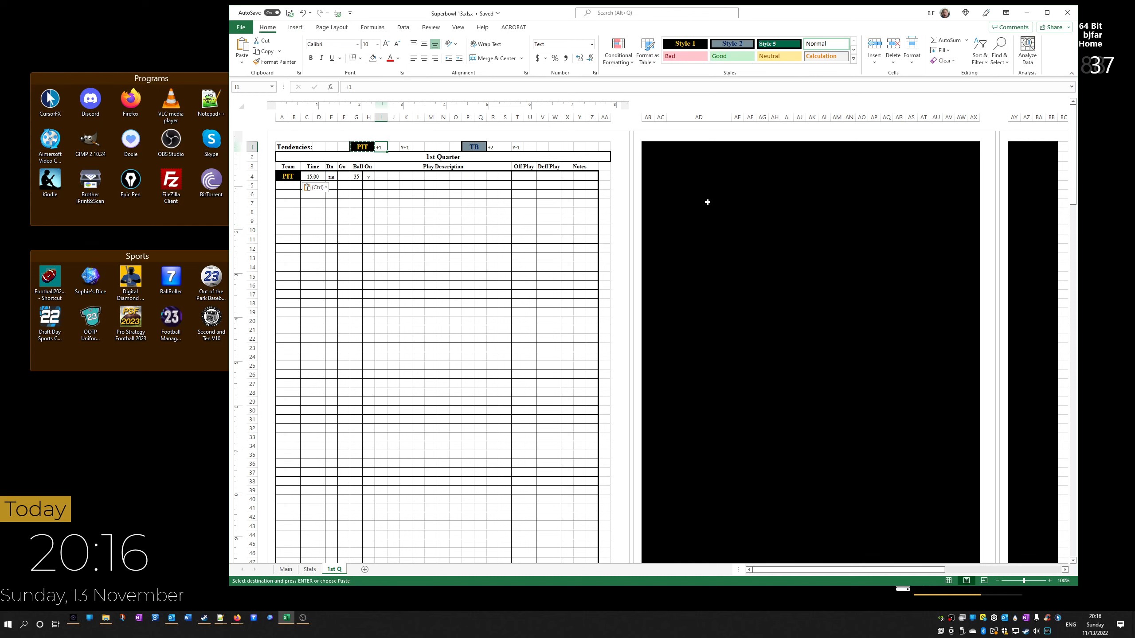
key("Delete")
key("Right")
key("Right")
key("Delete")
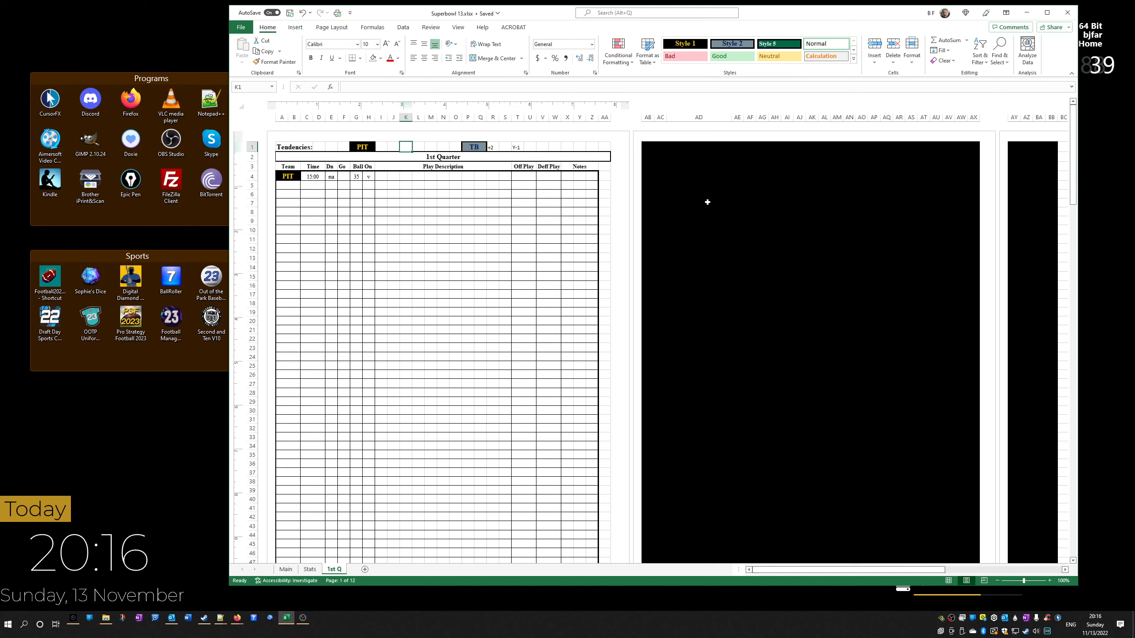
Clear the two tendency values beside the TB label in the Tendencies row
key("Right")
key("Right")
key("Right")
key("Right")
key("Right")
key("Right")
key("Delete")
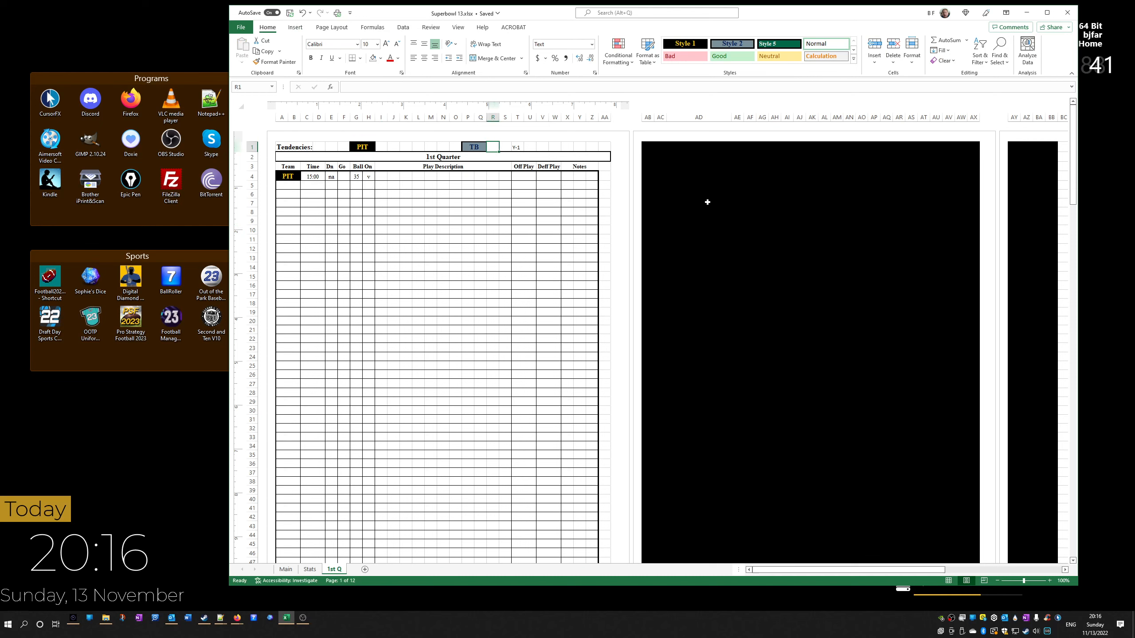
key("Right")
key("Right")
key("Delete")
Delete the entire columns AC through BB that hold the blacked-out area on the 1st Q sheet
left_click(689, 262)
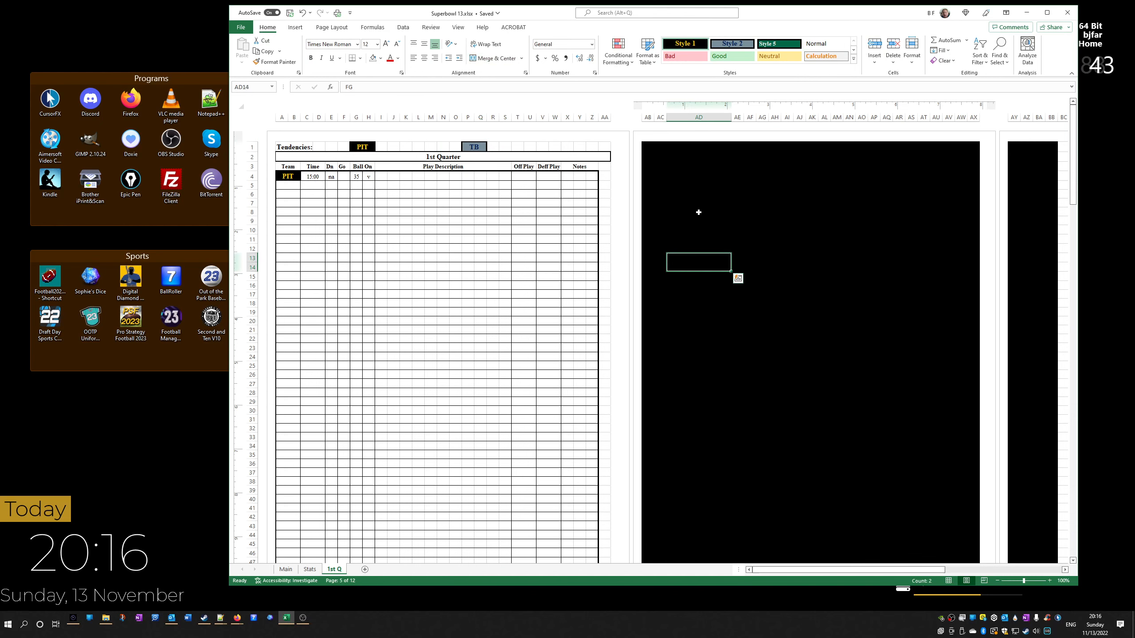
left_click(657, 151)
left_click_drag(656, 151, 711, 545)
right_click(711, 546)
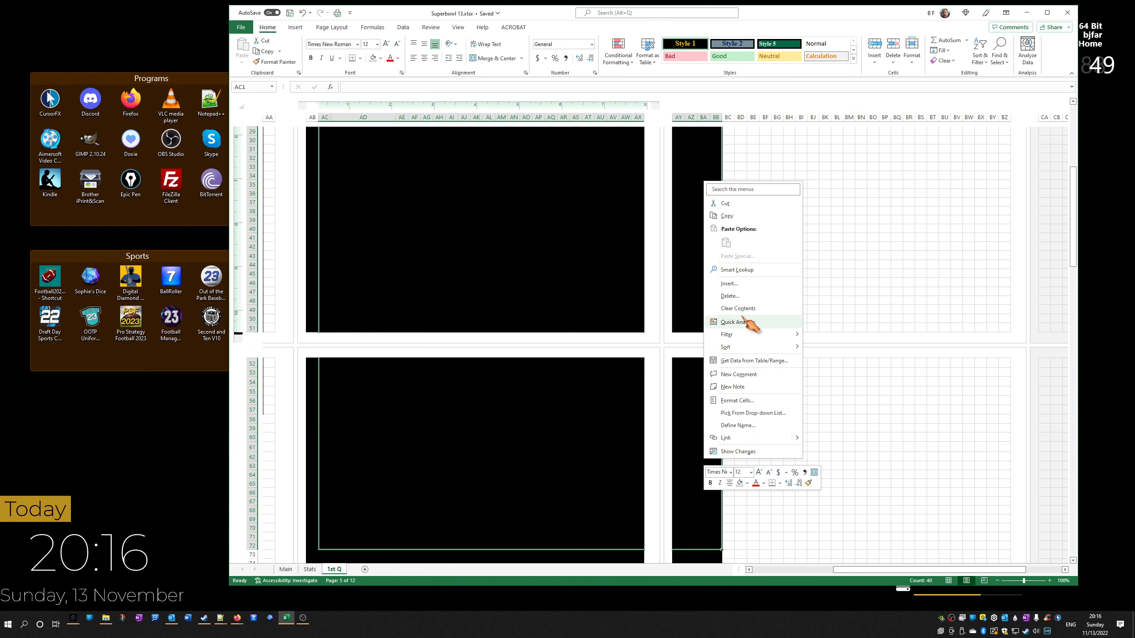
left_click(743, 297)
left_click(740, 327)
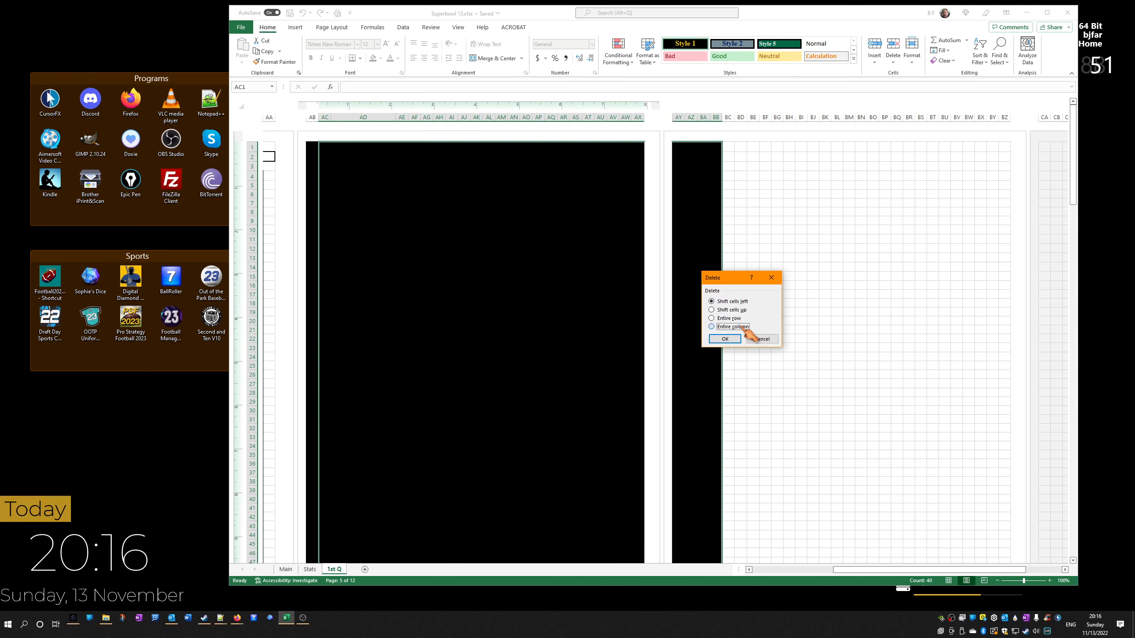
left_click(734, 342)
left_click(530, 329)
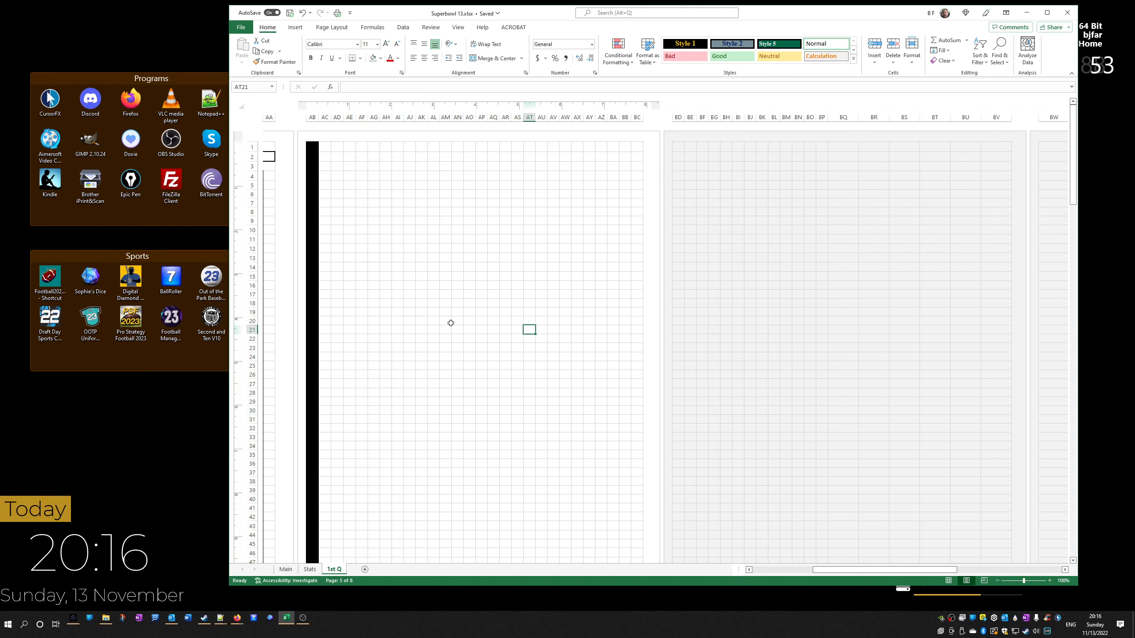
Delete the entire remaining black column AB beside the 1st Quarter table
right_click(312, 304)
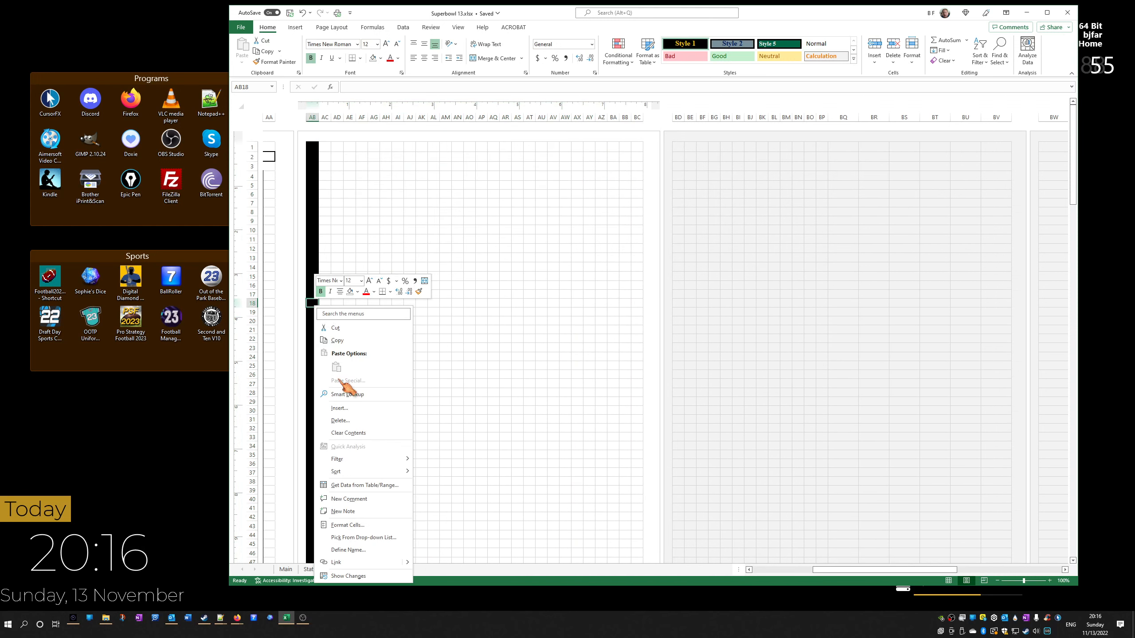
left_click(345, 421)
left_click(340, 451)
left_click(331, 464)
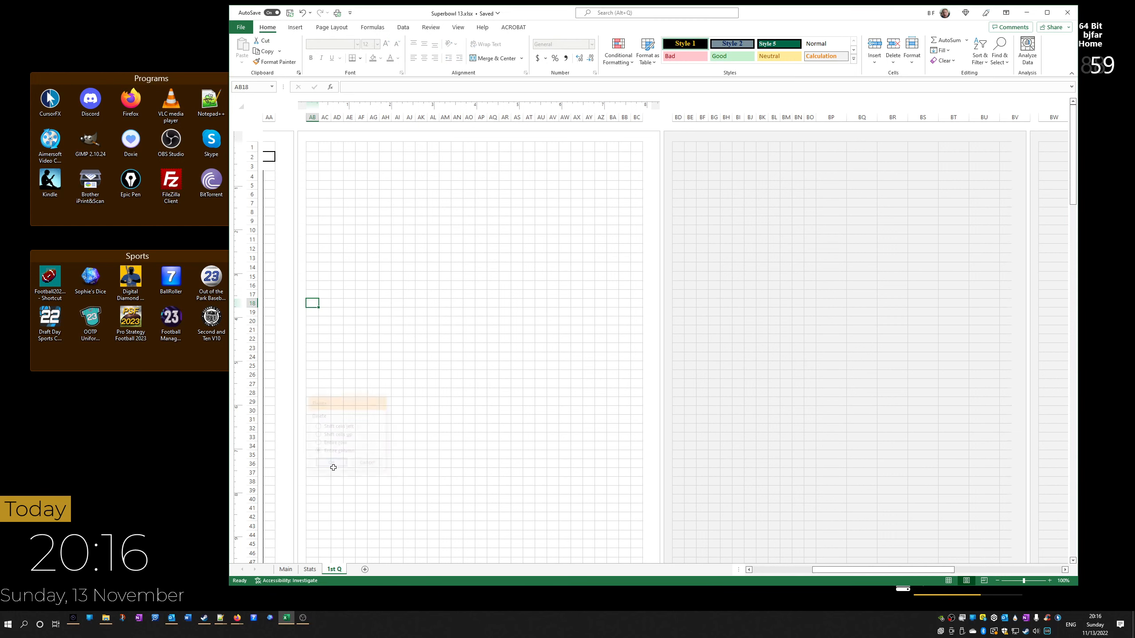
left_click(472, 441)
left_click(720, 570)
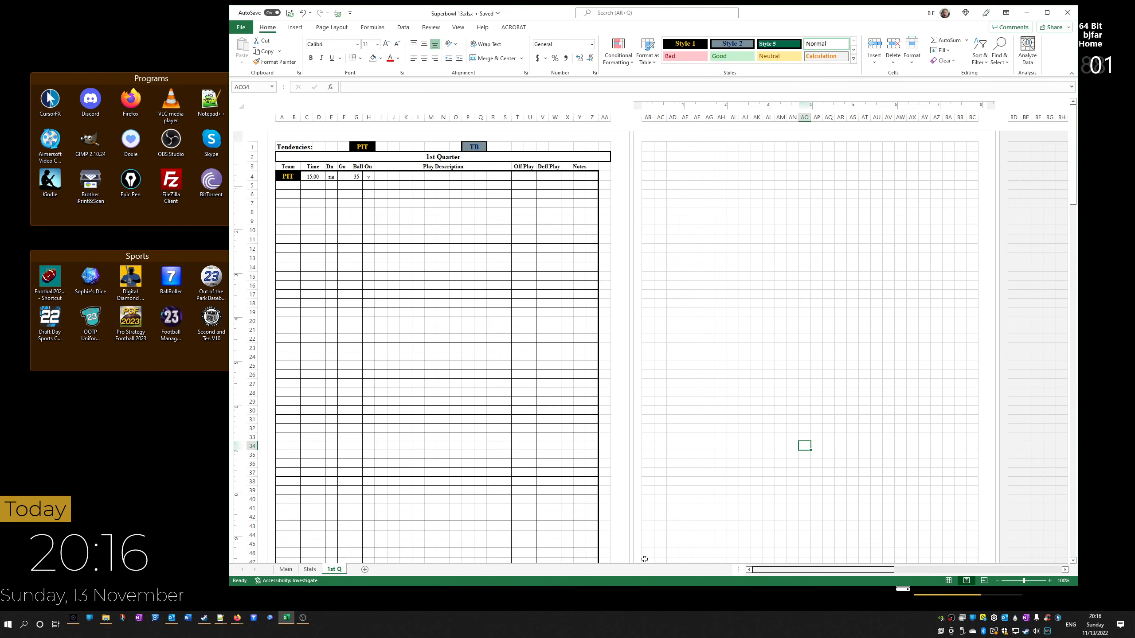
scroll(569, 389, "down", 3)
scroll(568, 388, "up", 3)
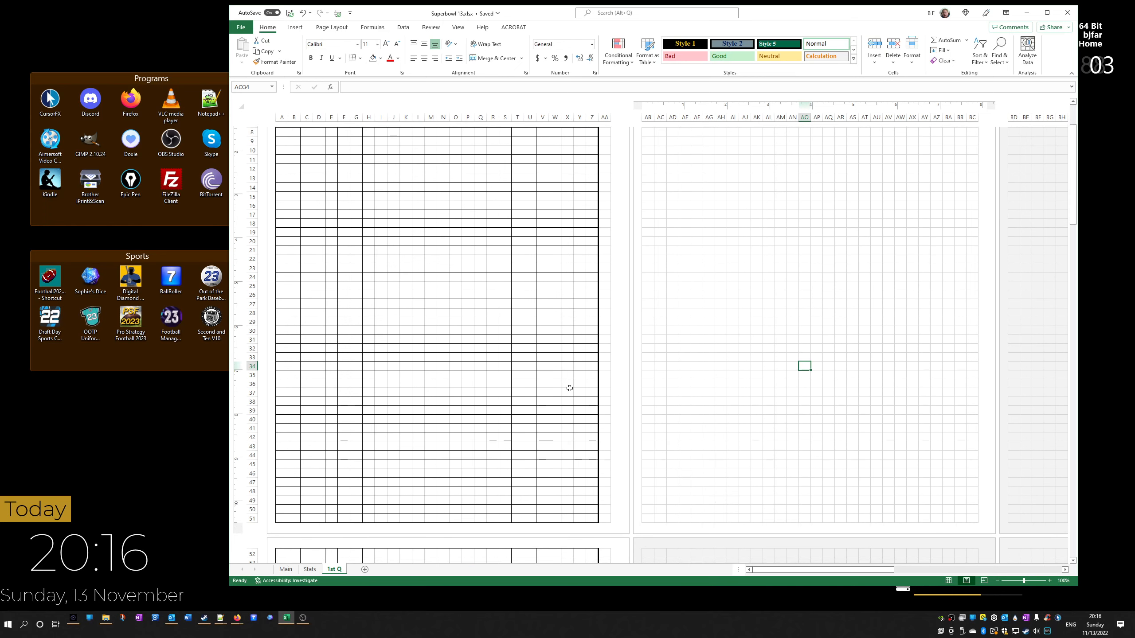
Change the TB label in the Tendencies row to DAL
left_click(469, 202)
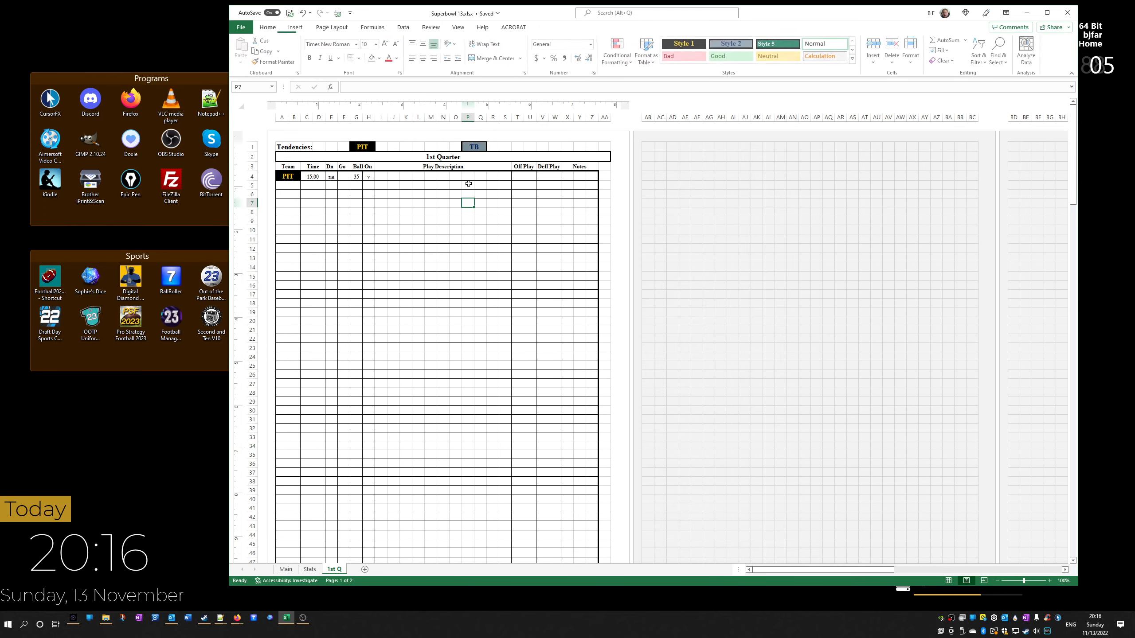
left_click(475, 144)
type("DAL")
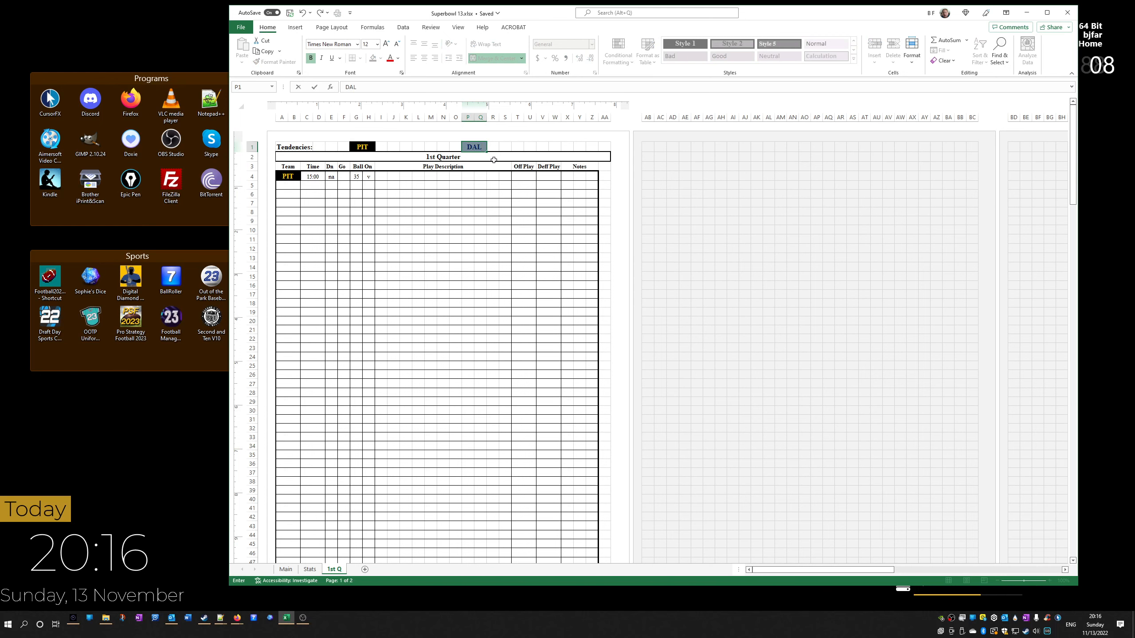
left_click(394, 286)
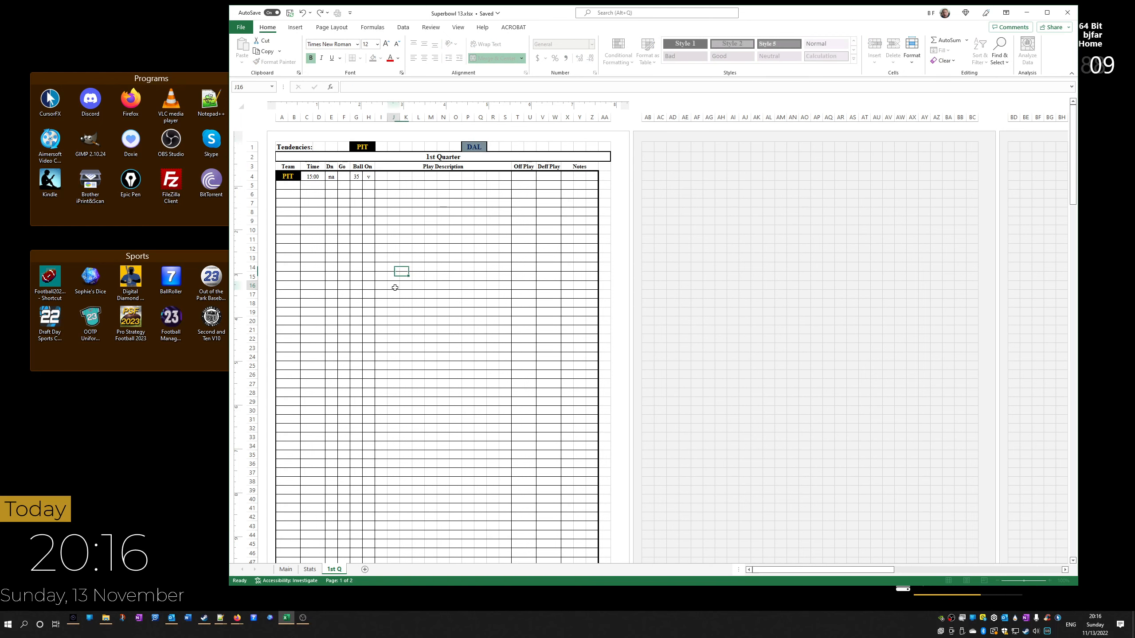
Change the team labels above the quarter's statistics table in row 61 from TB to DAL and from LAR to PIT
scroll(395, 286, "down", 12)
left_click(474, 374)
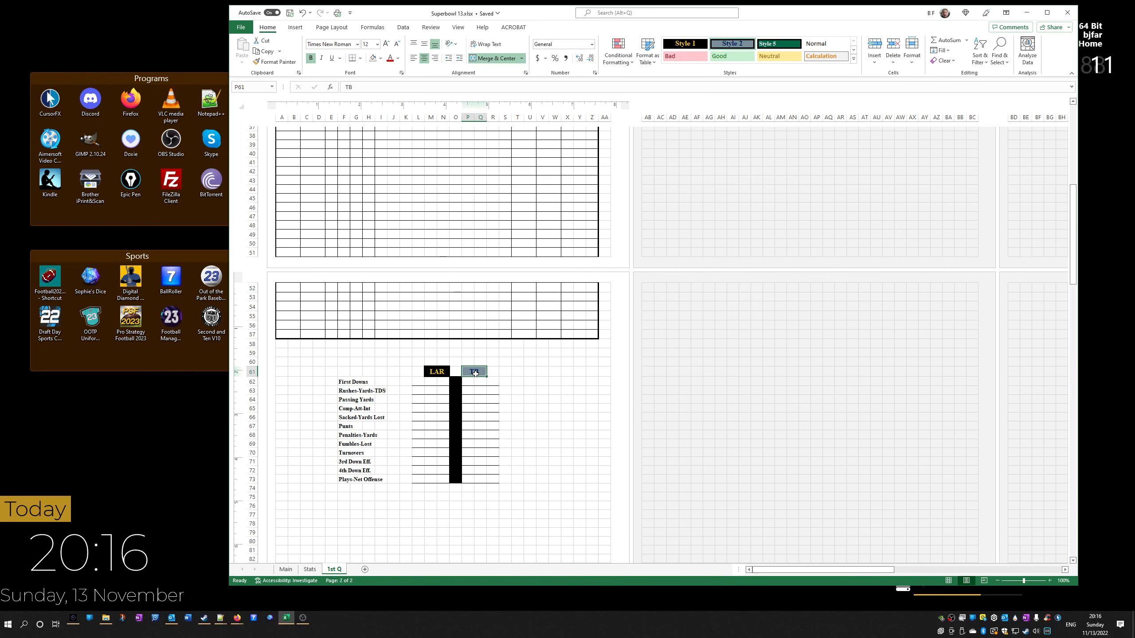
type("DAL")
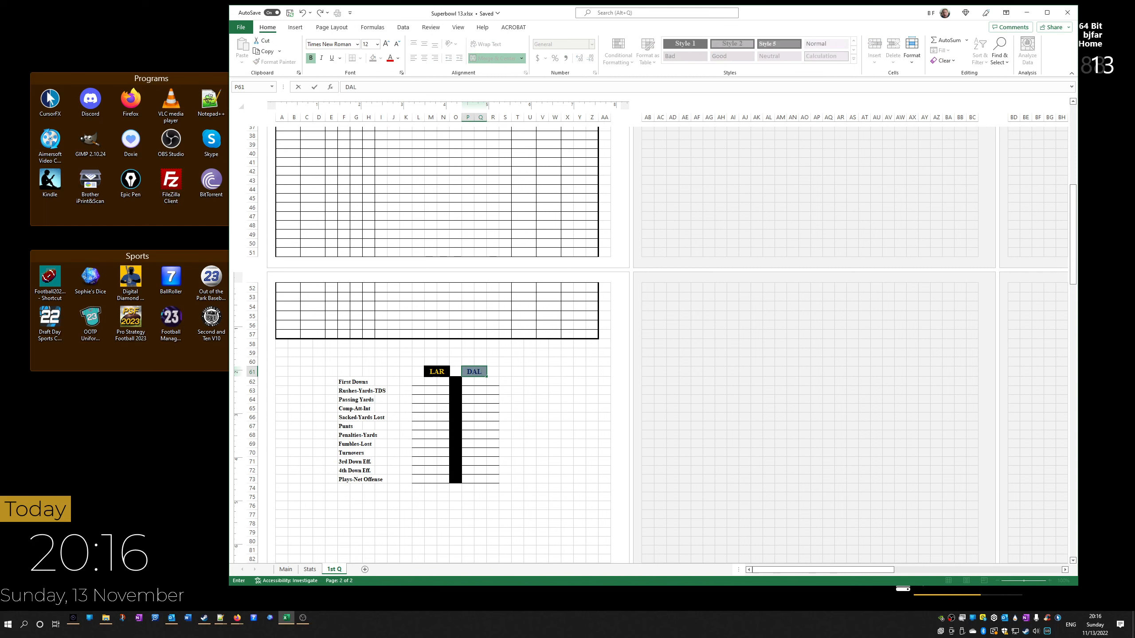
left_click(438, 374)
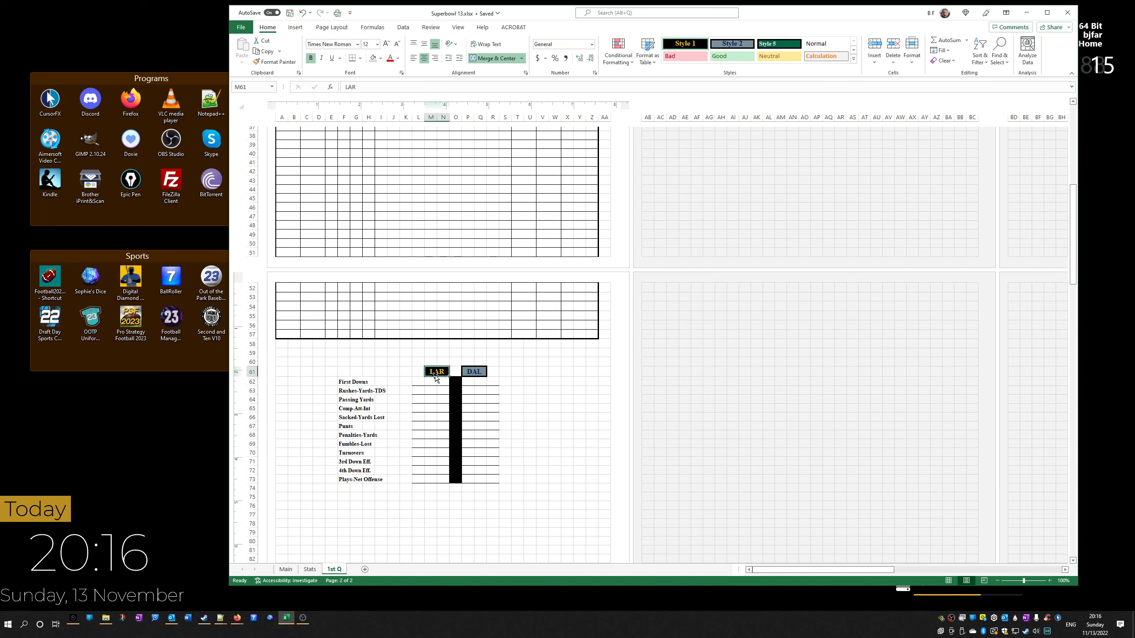
type("PIT")
left_click(554, 453)
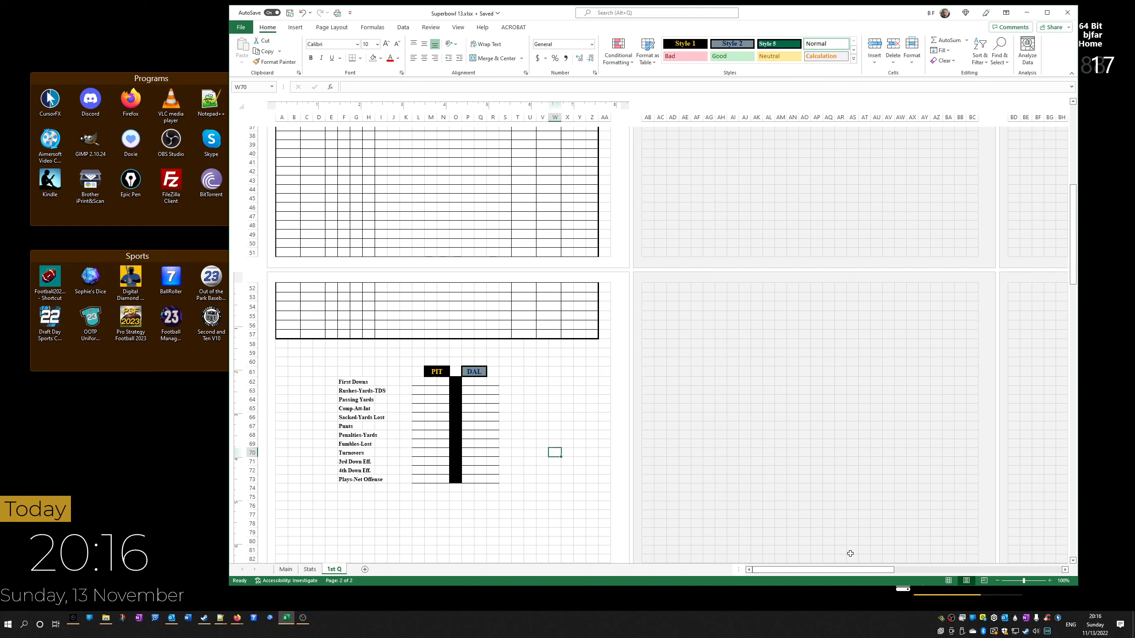
On the Stats sheet, enter Terry Bradshaw as the Pittsburgh Steelers' first passer in cell C2
scroll(480, 429, "up", 12)
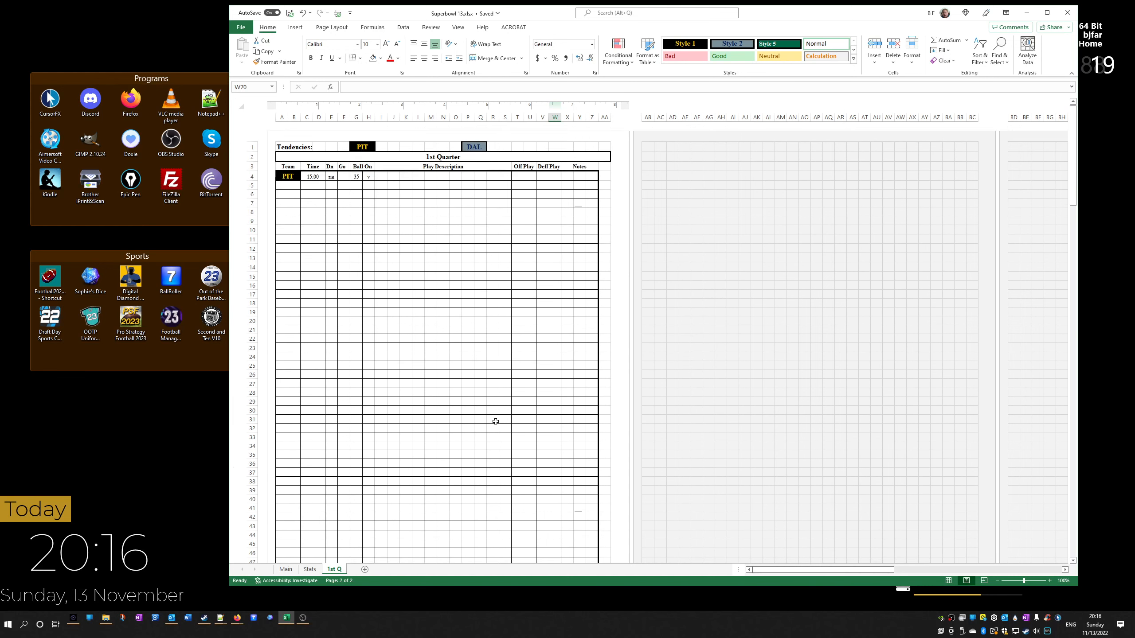
left_click(309, 570)
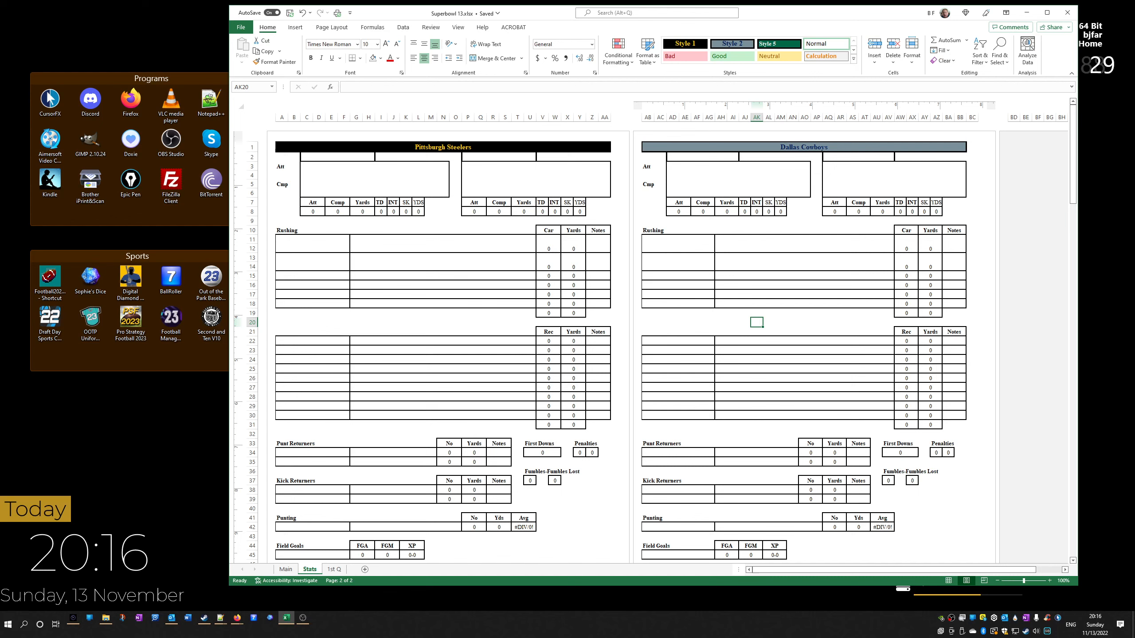
key("alt+Tab")
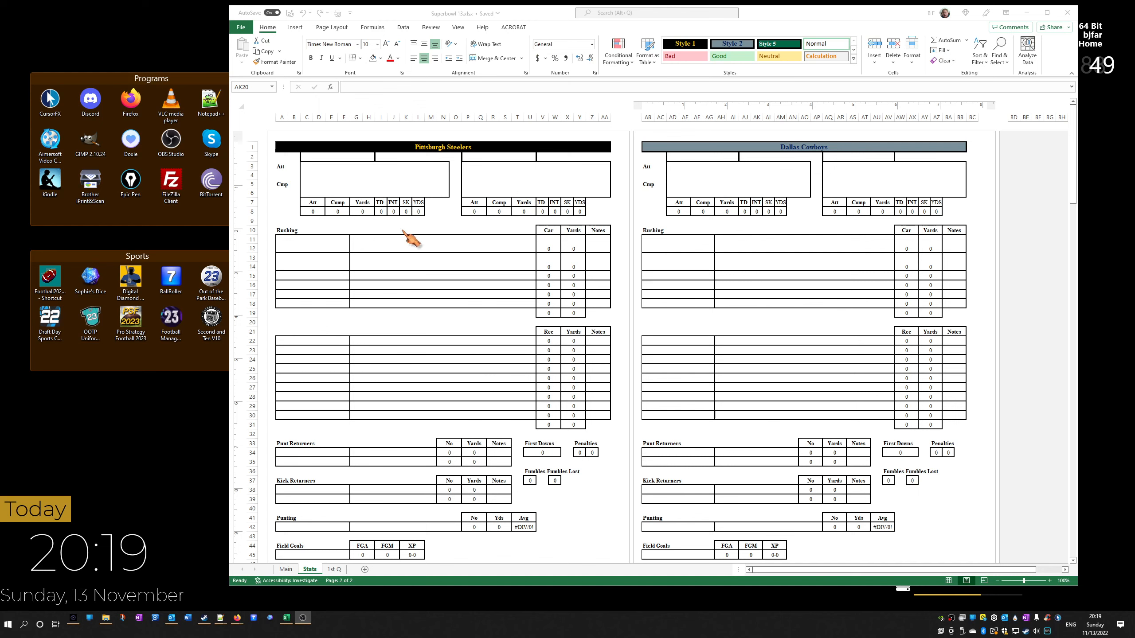
left_click(320, 156)
left_click(310, 158)
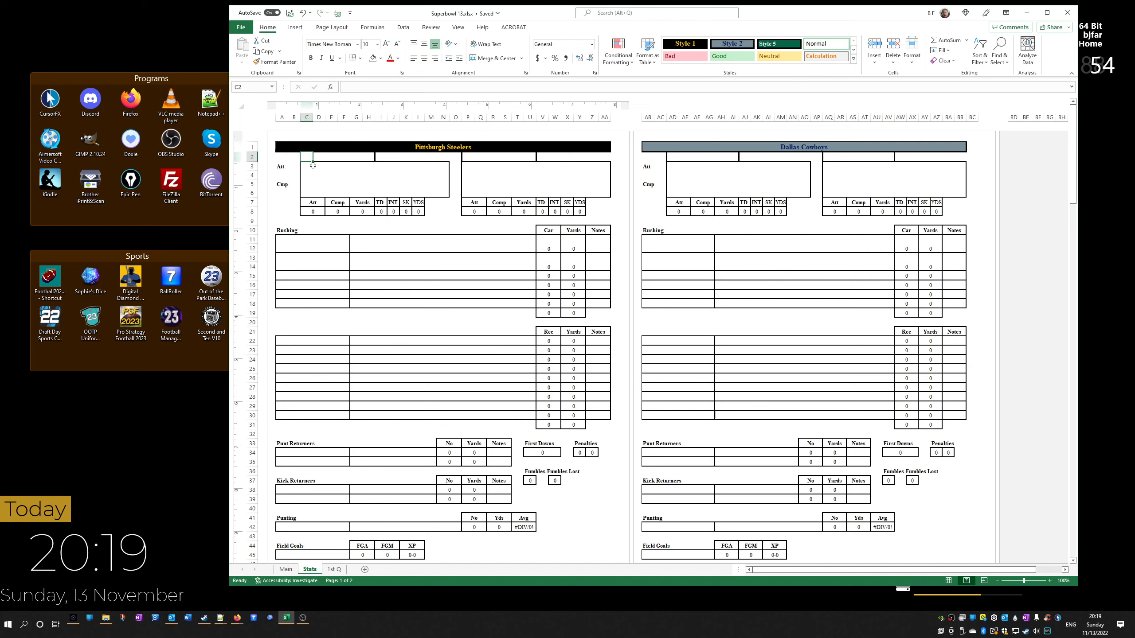
type("T")
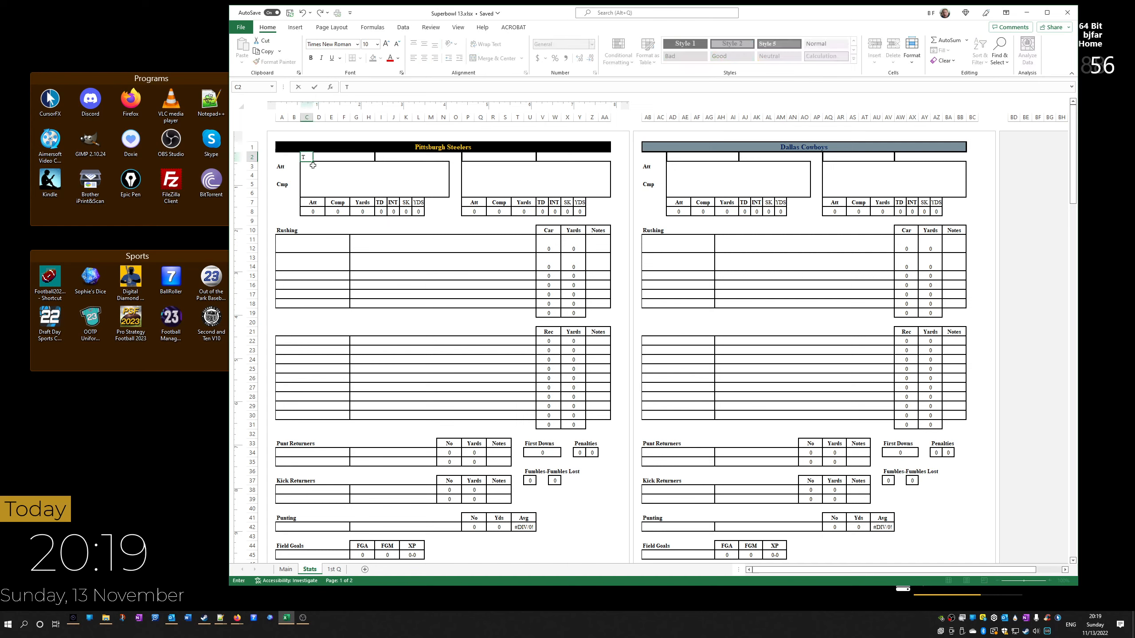
type("erry Bradshaw")
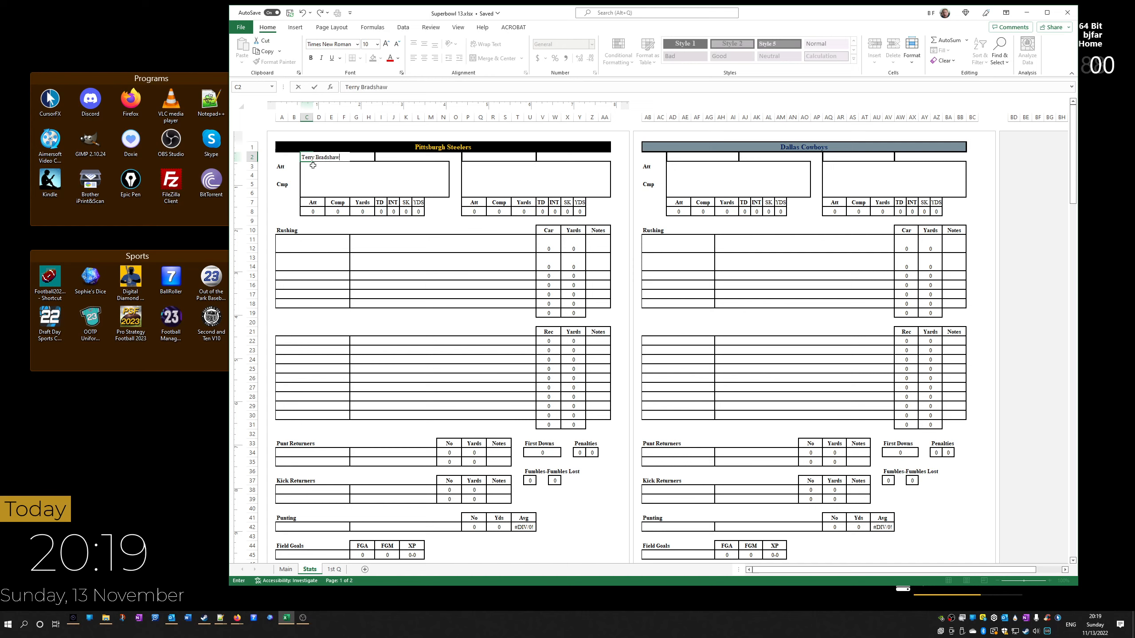
Enter Franco Harris in A12 and Rocky Bleier in A14 of the Steelers' Rushing table
left_click(284, 248)
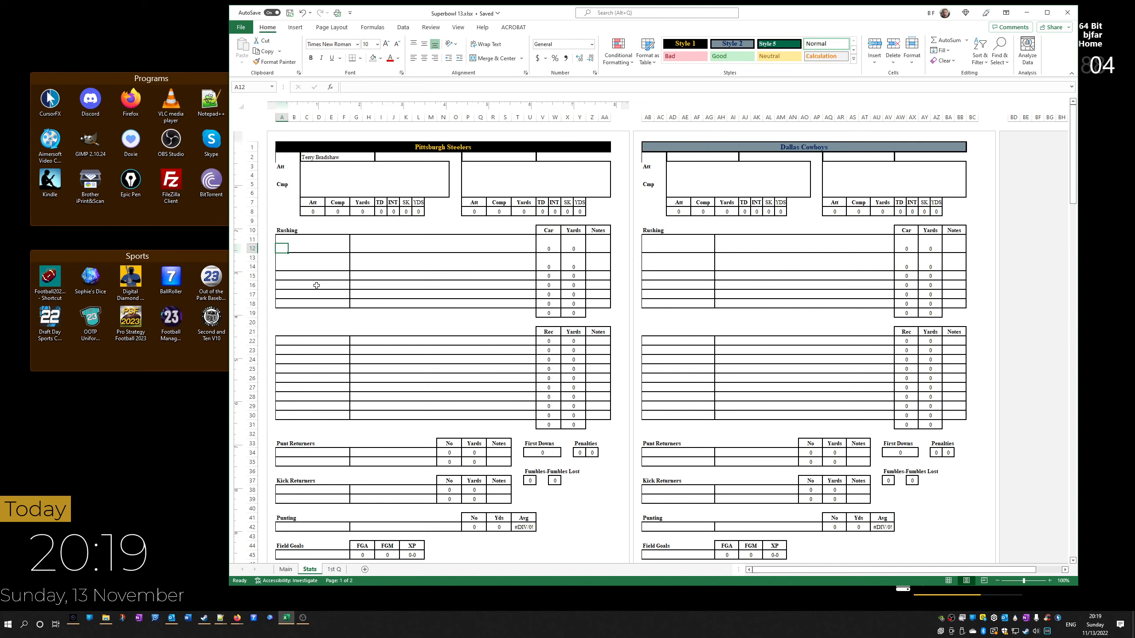
type("Fran")
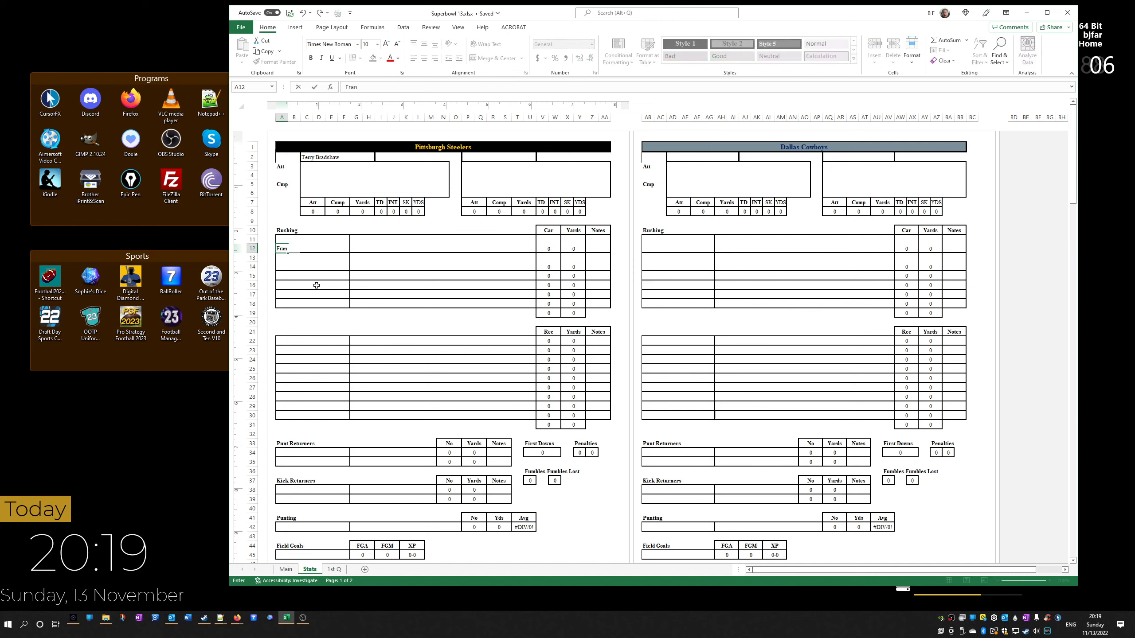
type("co Harris")
left_click(286, 268)
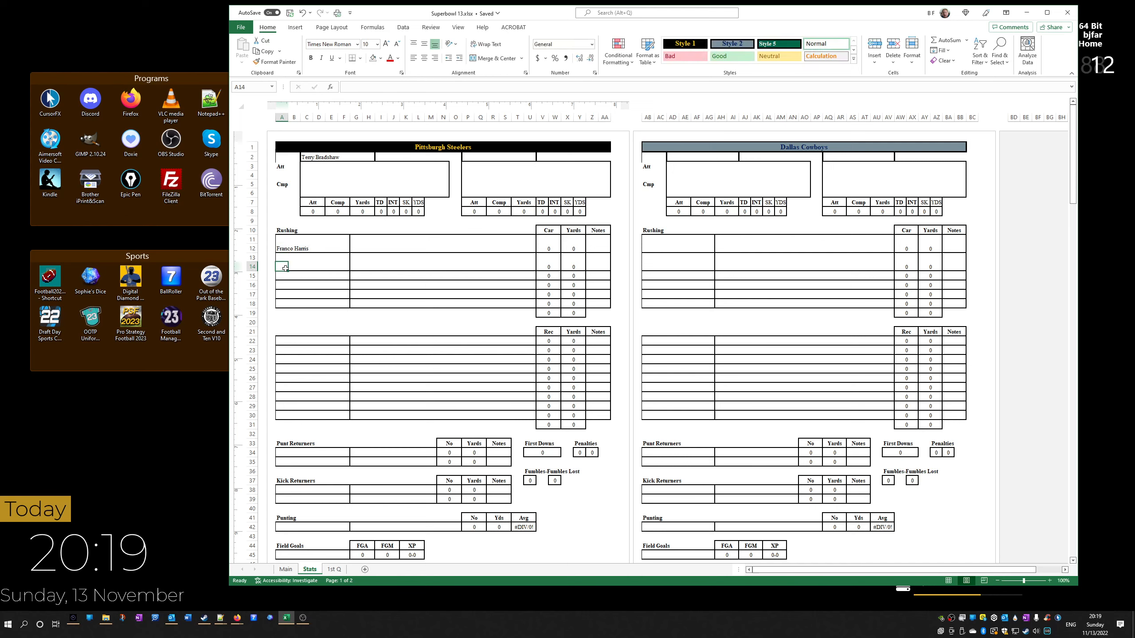
type("R")
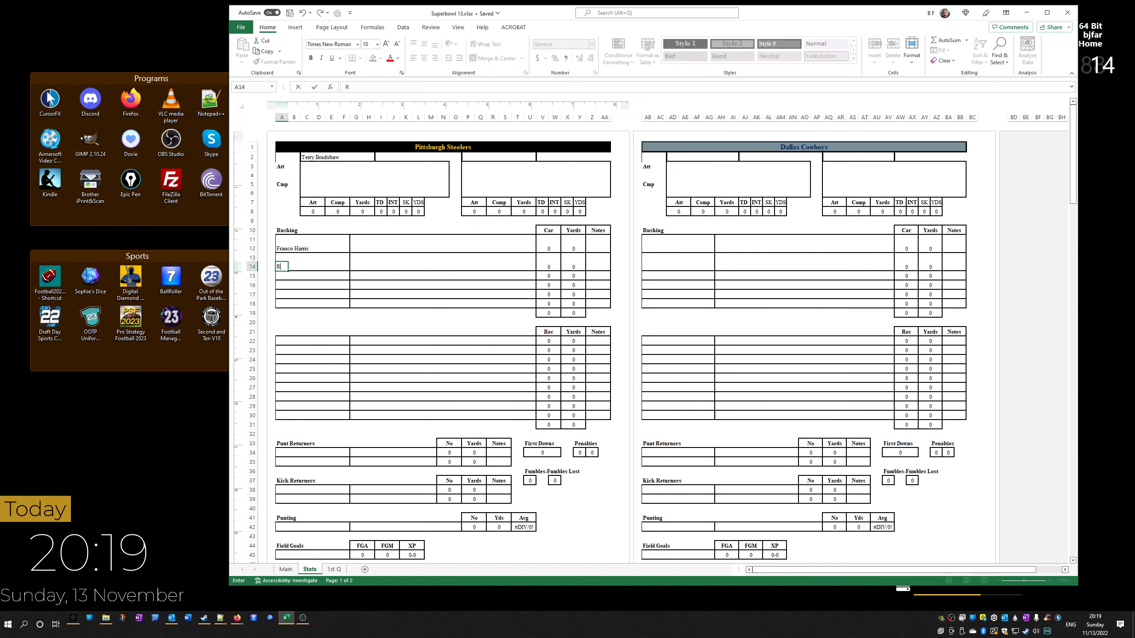
type("ocky Bleier")
key("Return")
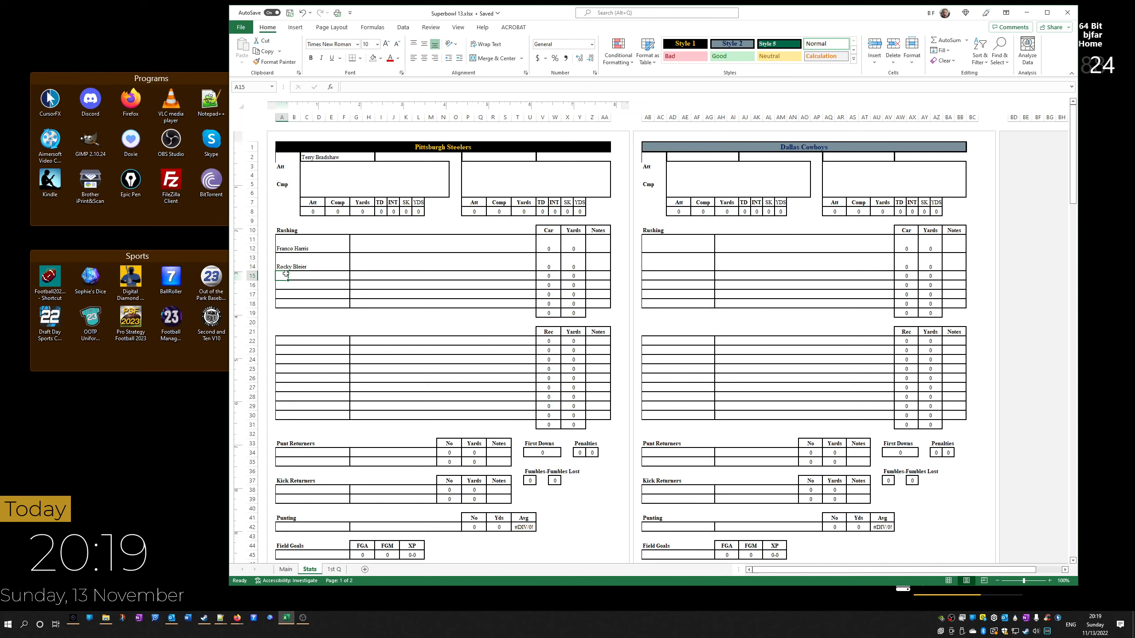
List John Stallworth, Lynn Swann and Randy Grossman in rows 22 to 24 of the Steelers' receiving table
left_click(313, 341)
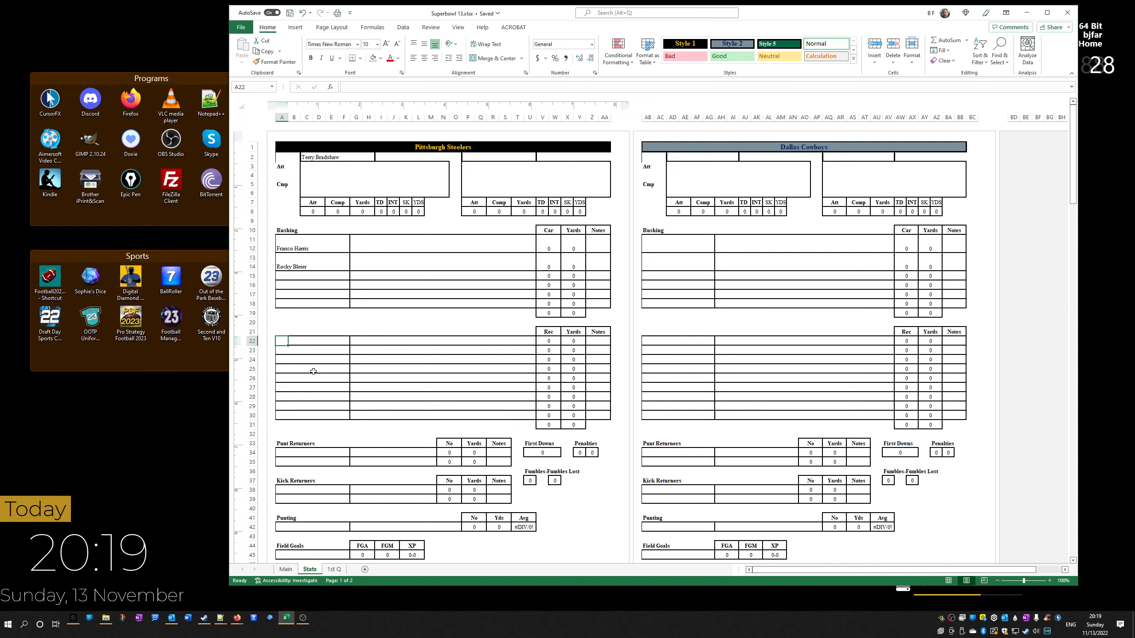
type("John Stallworth")
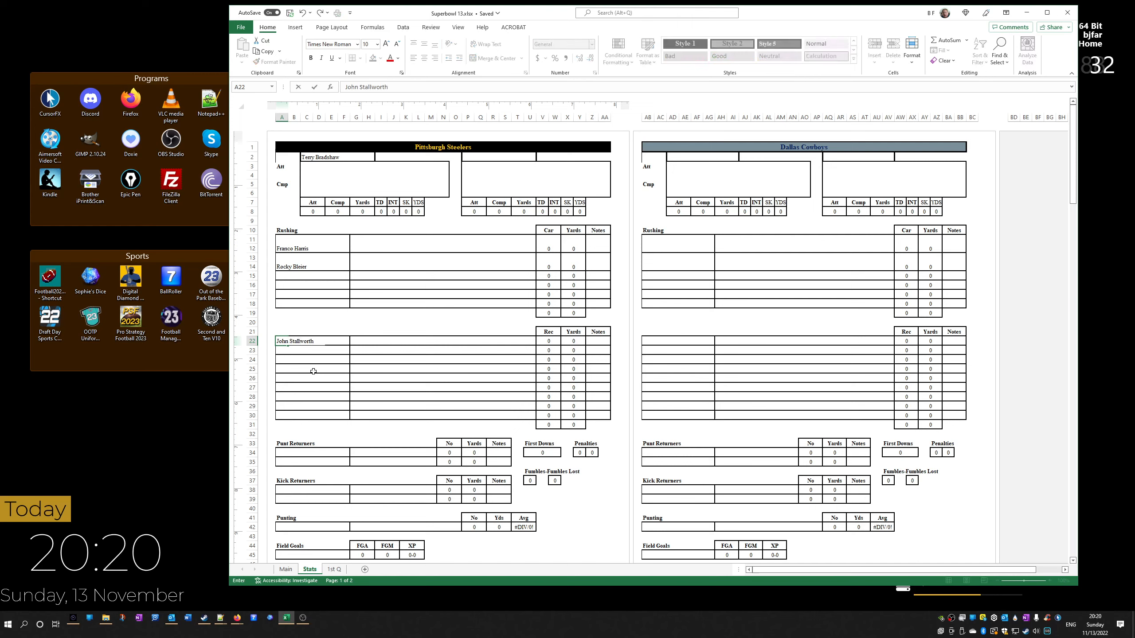
key("Tab")
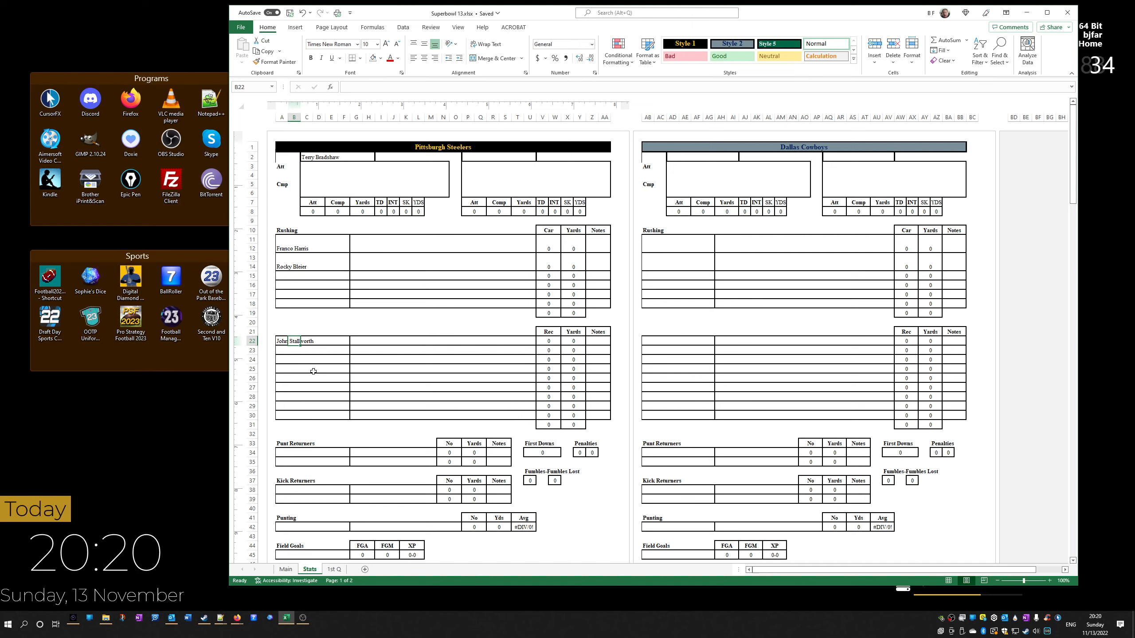
key("Return")
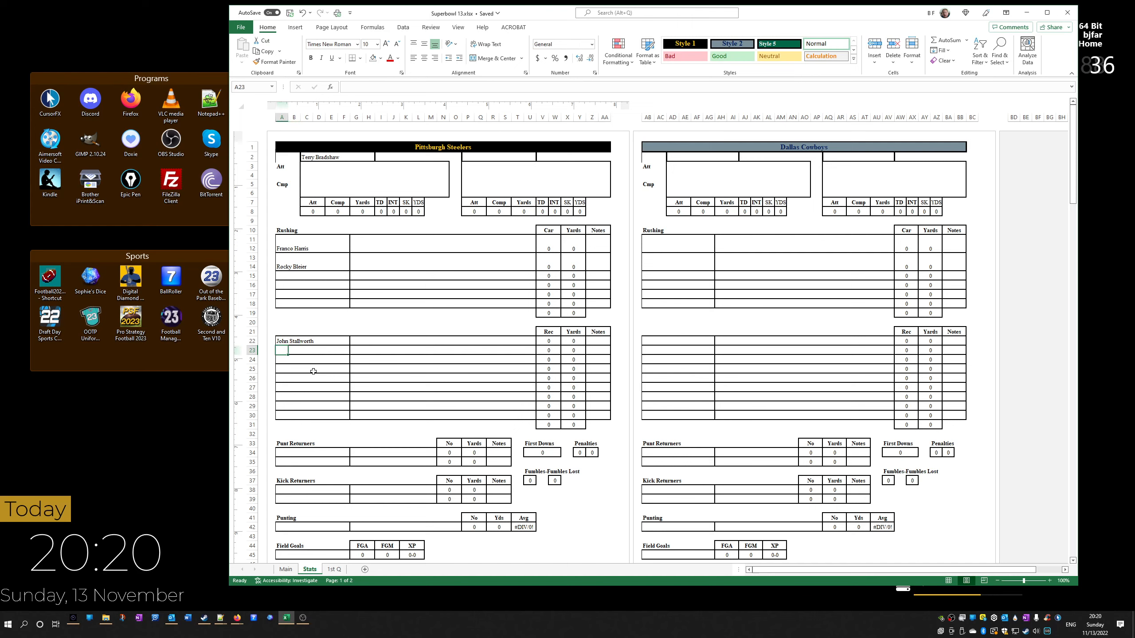
type("nn")
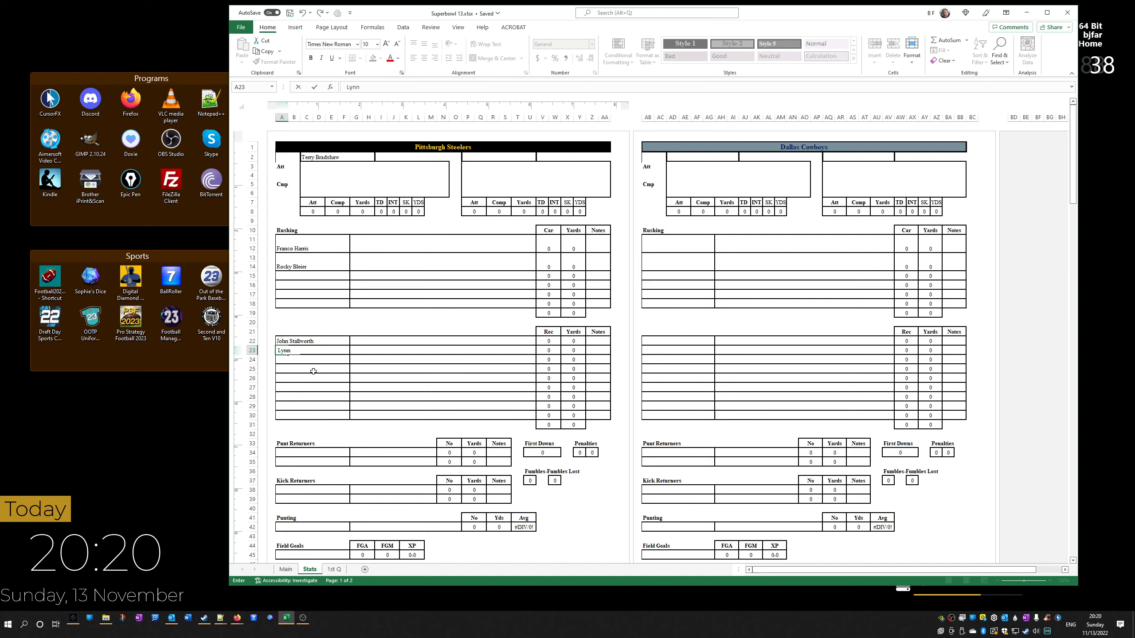
type(" W")
type("wab")
type("nn")
left_click(303, 360)
left_click(285, 361)
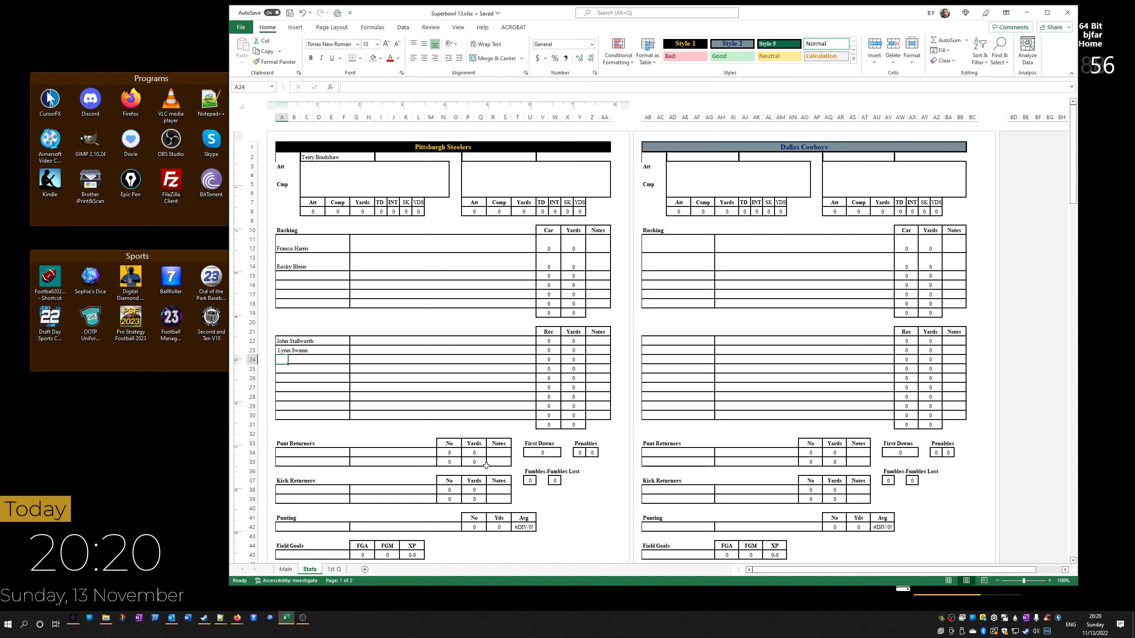
type("Randy")
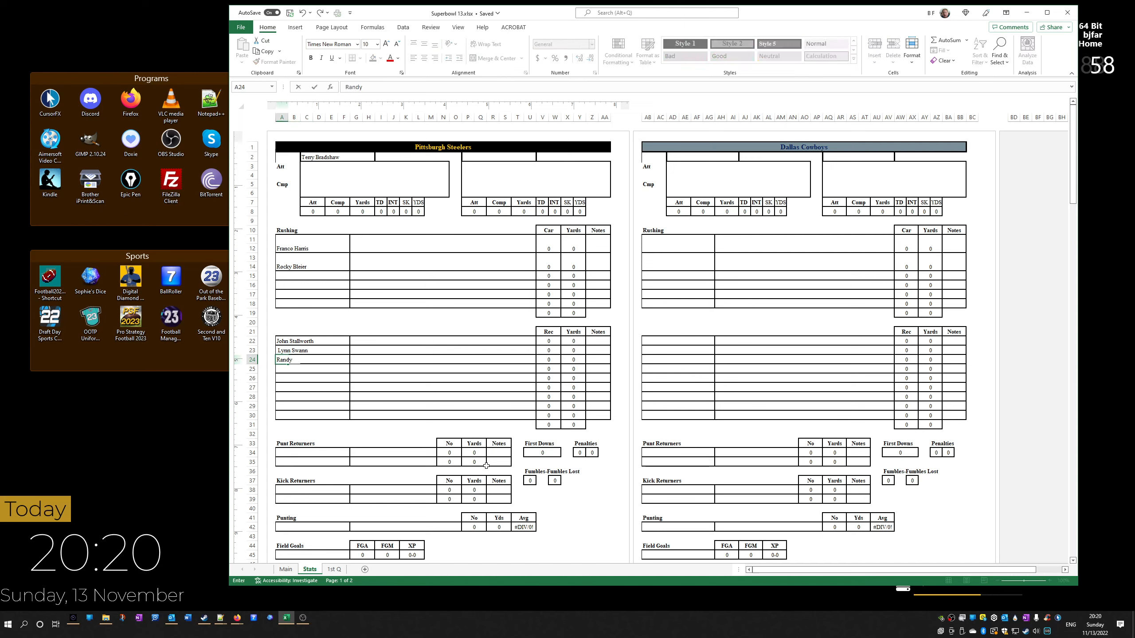
type(" Grossman")
Enter Craig Colquitt as the Steelers' punter in cell A42 of the Punting table
left_click(292, 527)
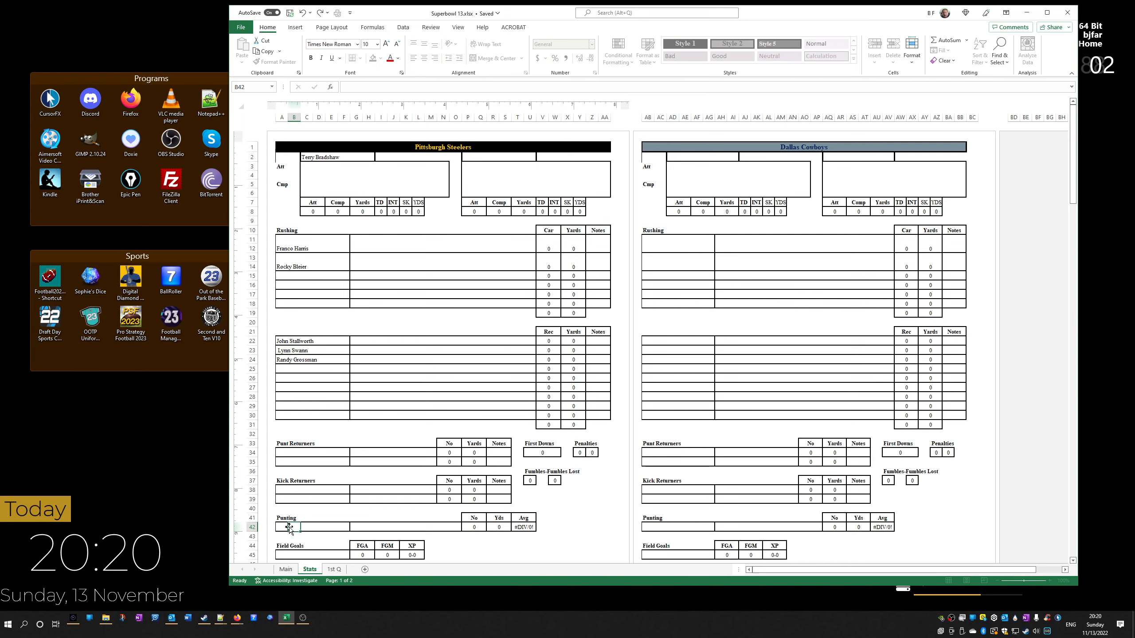
scroll(290, 545, "down", 1)
scroll(292, 538, "down", 1)
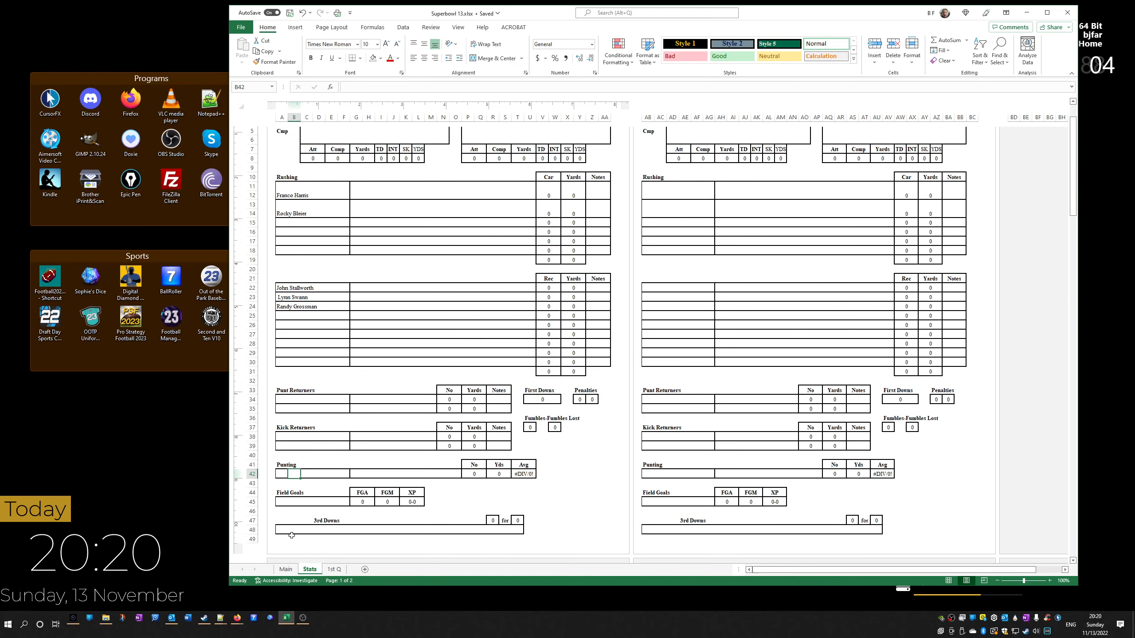
left_click(282, 474)
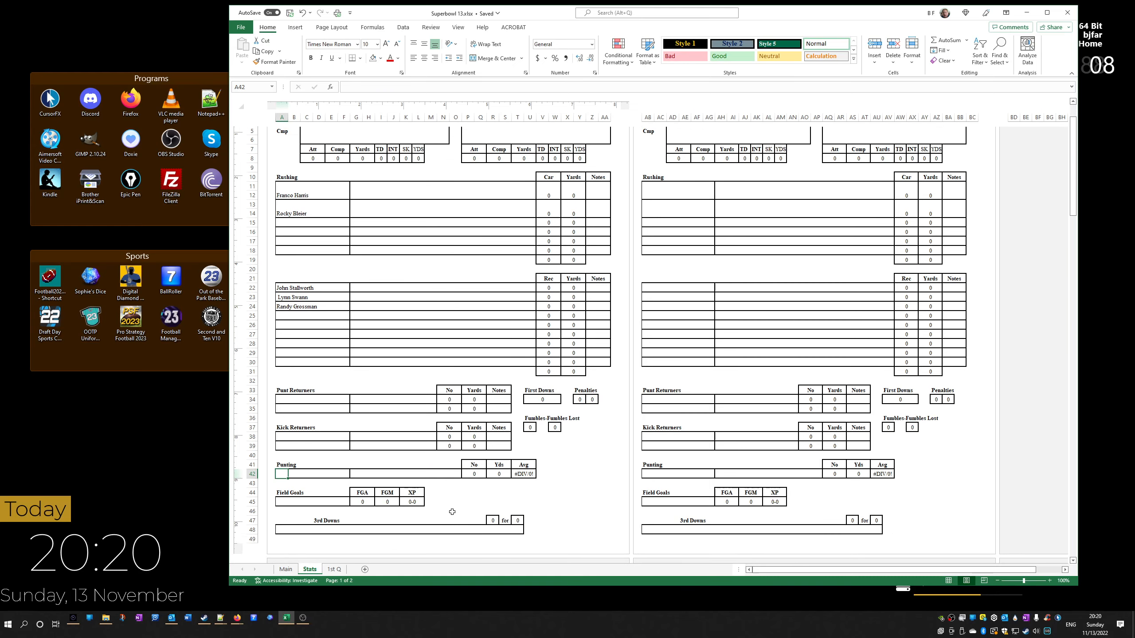
type("Craig C")
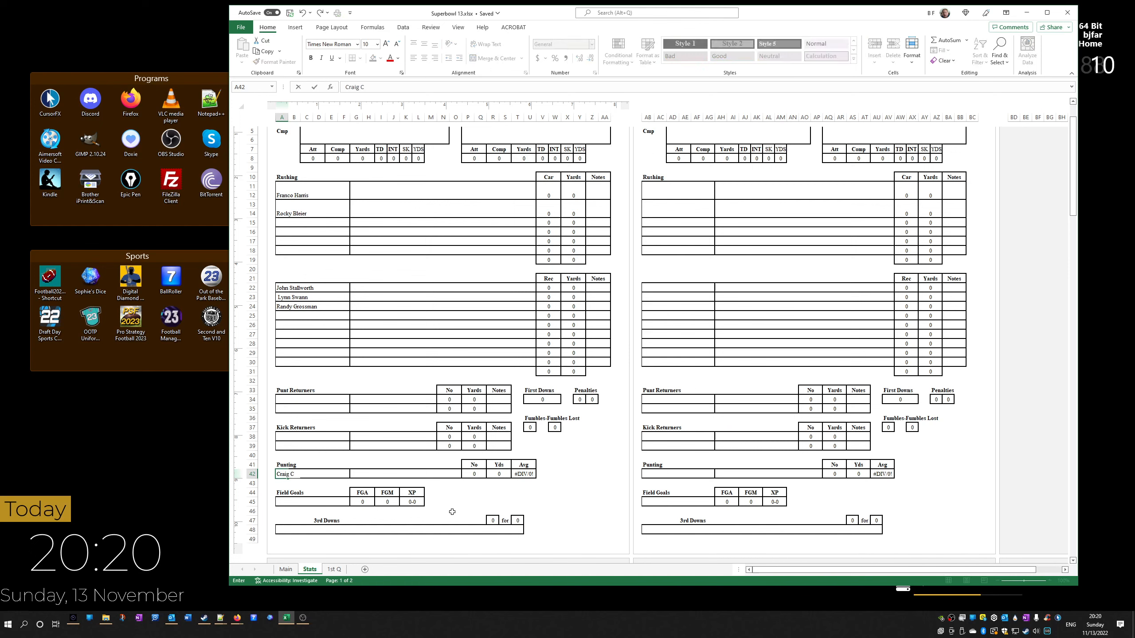
type("olquitt")
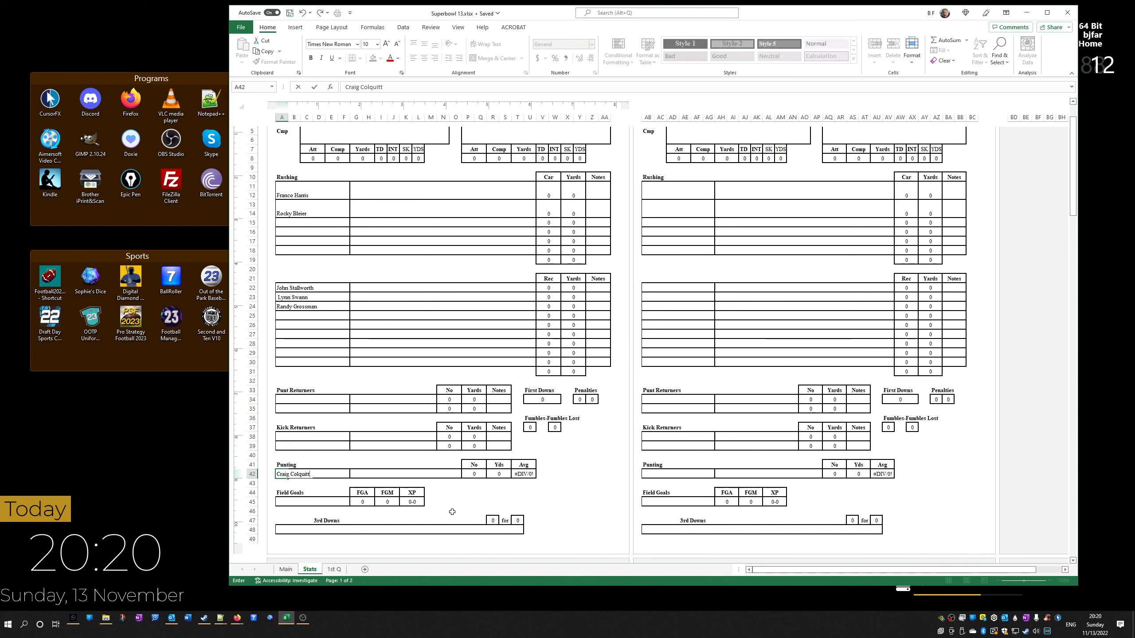
Enter Roy Gerela as the Steelers' kicker in cell A45 of the Field Goals table
left_click(289, 506)
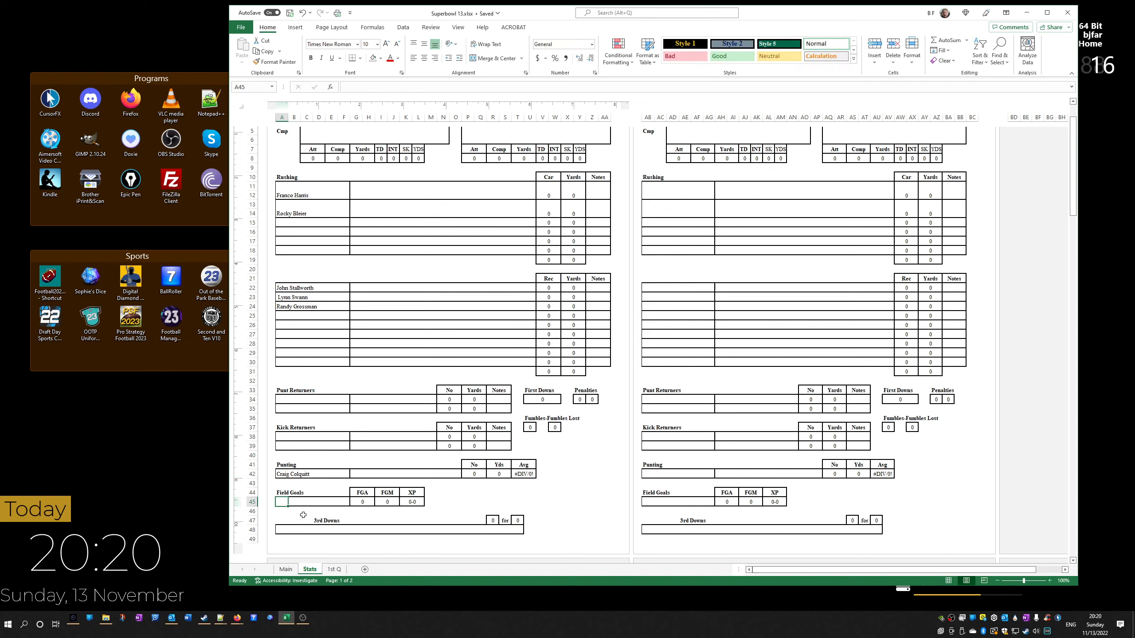
type("Roy Ger")
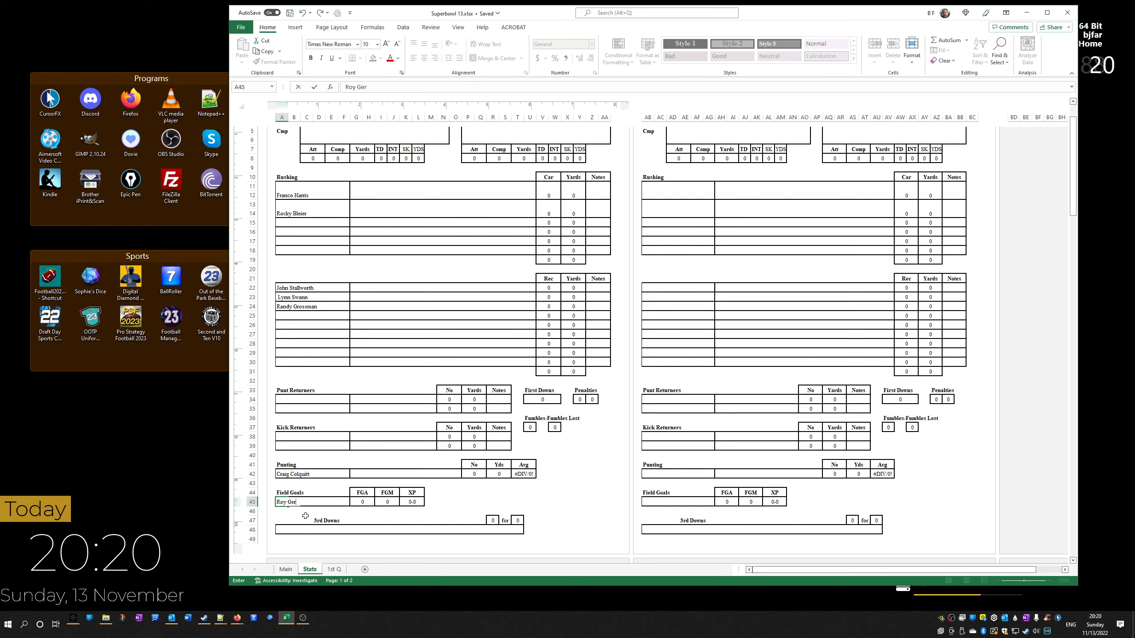
type("la")
key("BackSpace")
type("erle")
key("BackSpace")
left_click(367, 502)
Fill Terry Bradshaw's passing log in C3:G3 with the sample plays x, x, 12, 8 and INT
scroll(368, 508, "up", 2)
scroll(368, 507, "down", 1)
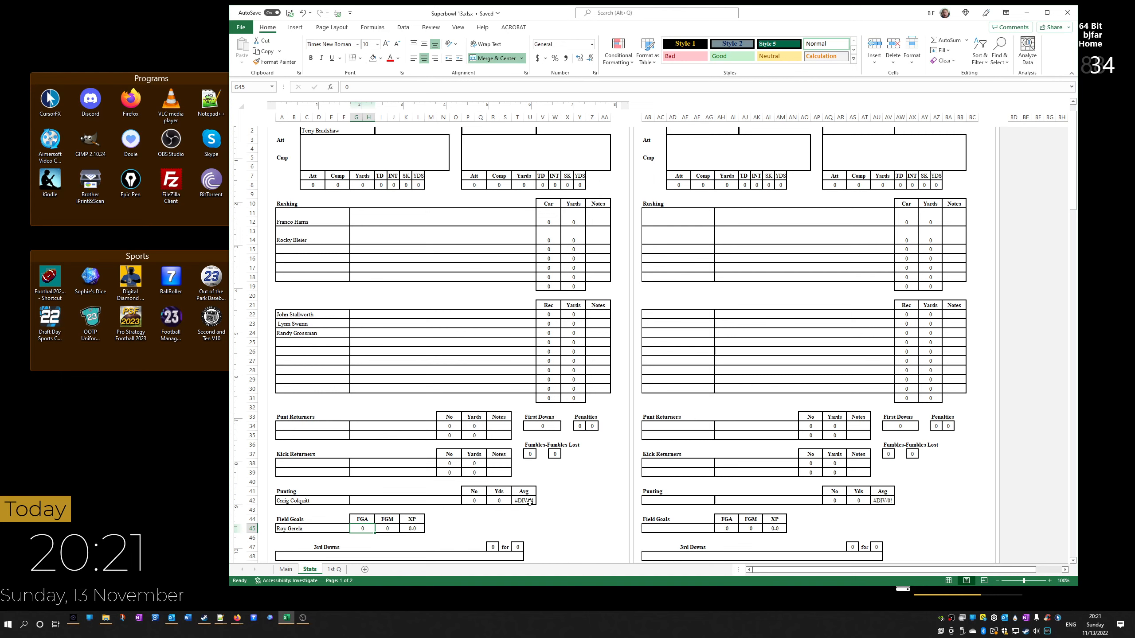
scroll(387, 286, "up", 1)
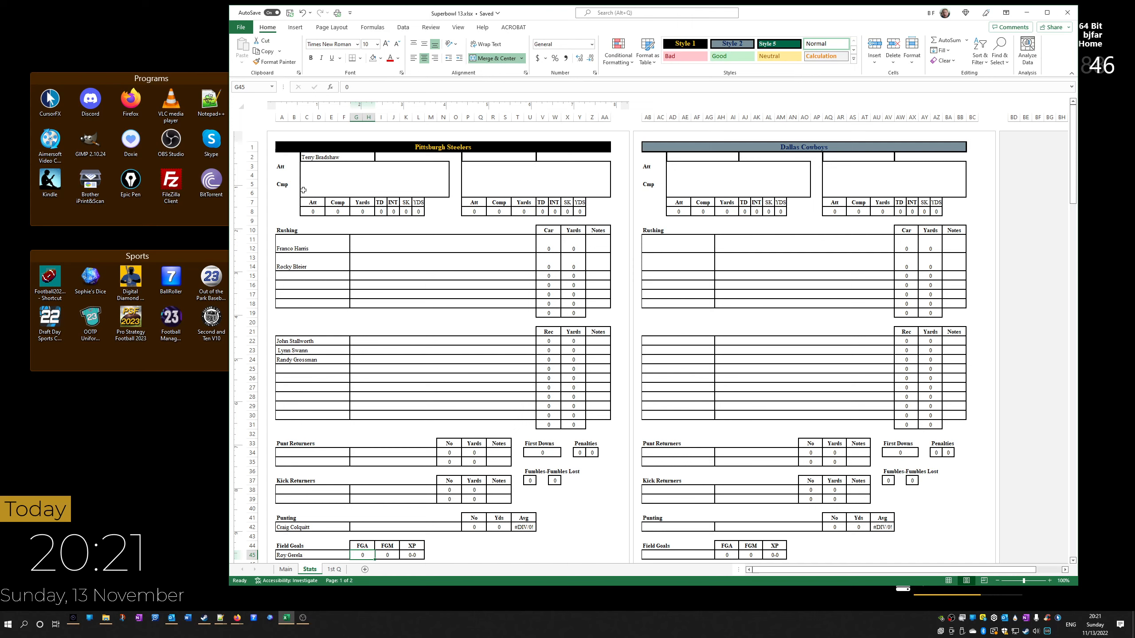
left_click(306, 169)
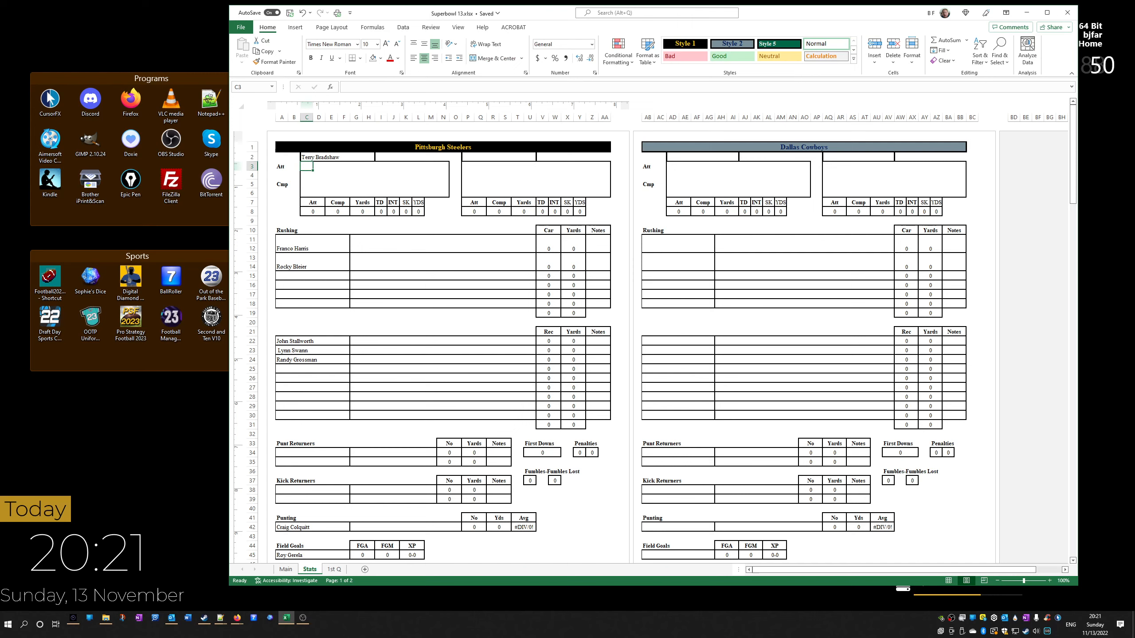
type("x")
key("Tab")
type("x")
key("Tab")
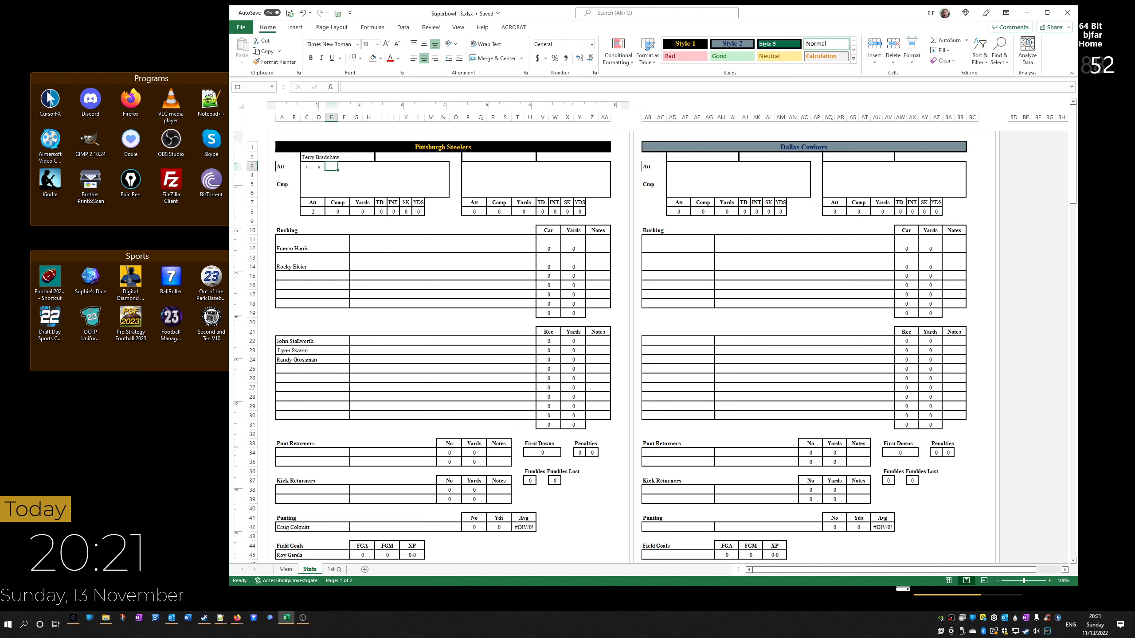
type("12")
key("Tab")
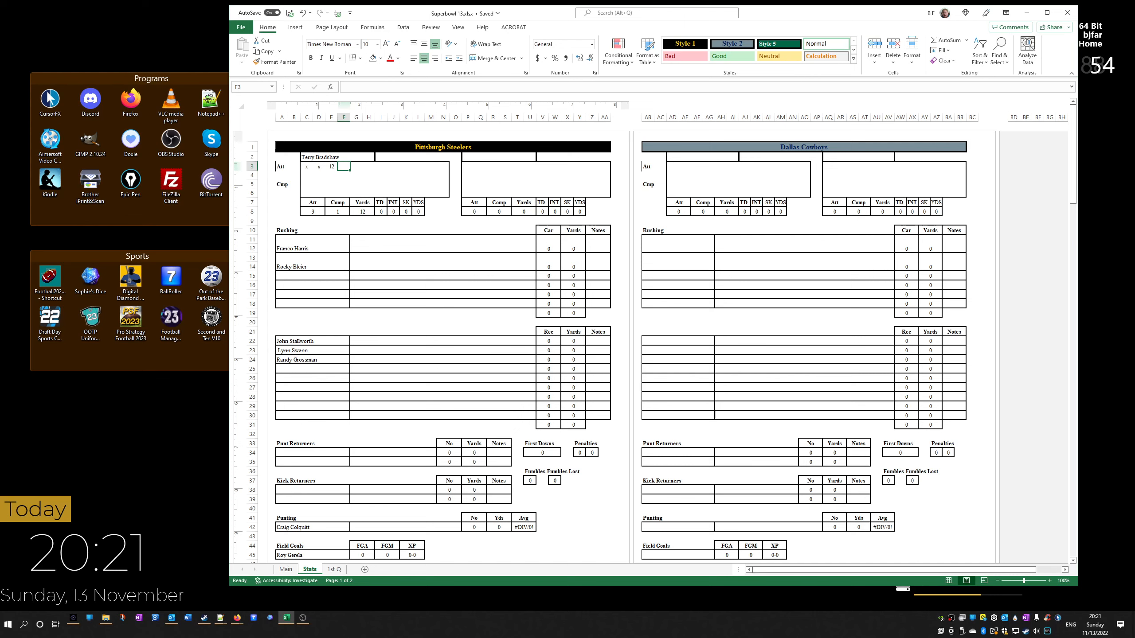
type("8")
key("Return")
key("Up")
key("Right")
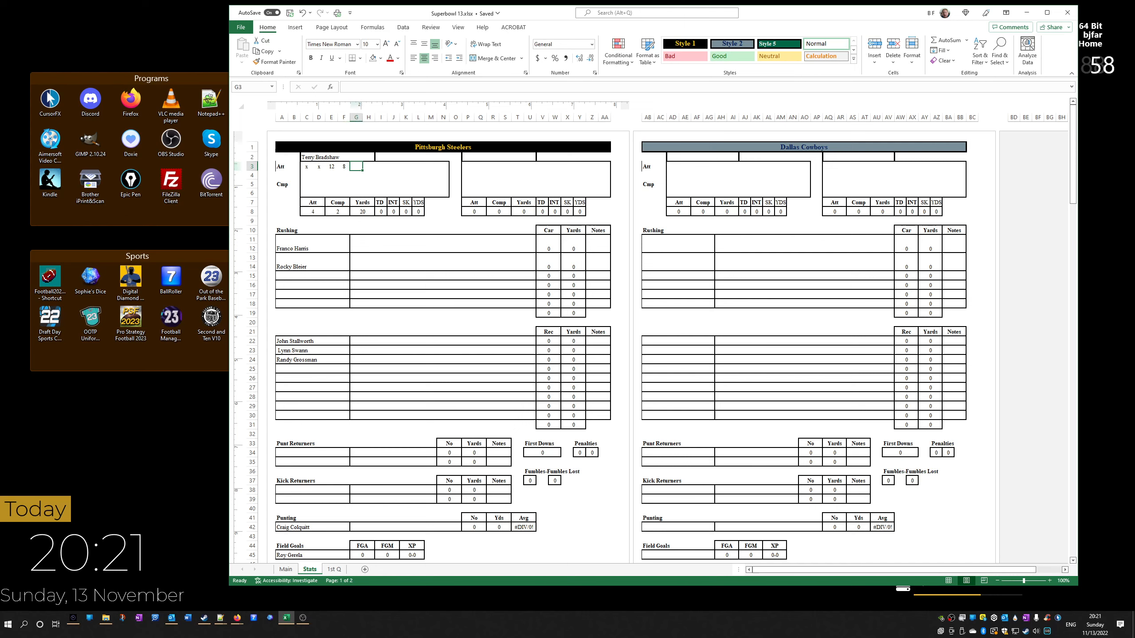
type("INT")
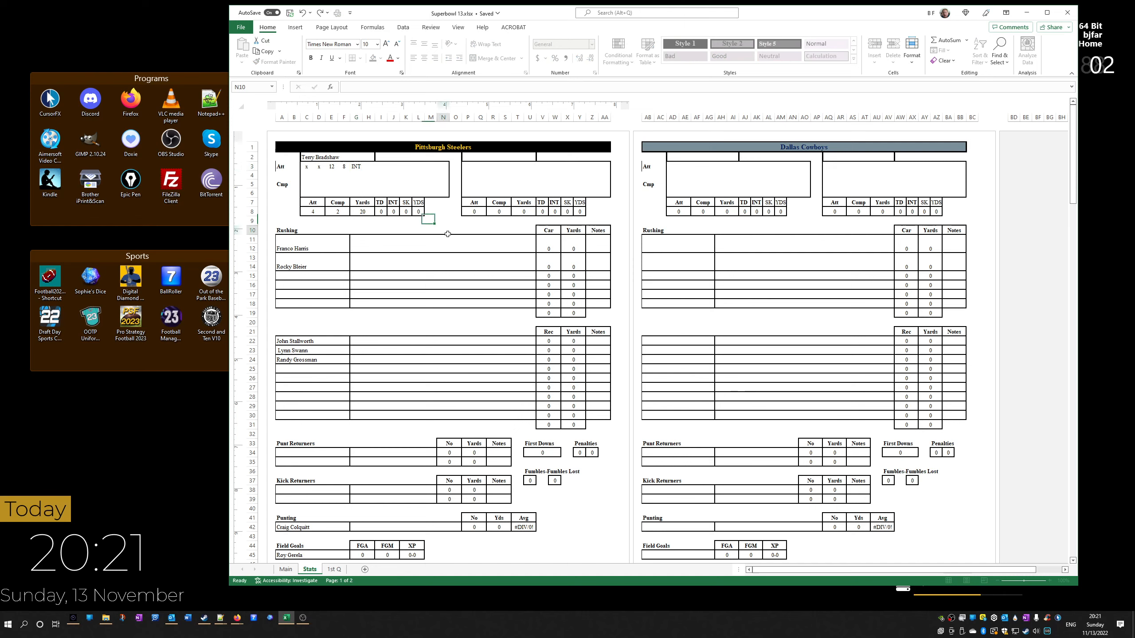
left_click(443, 230)
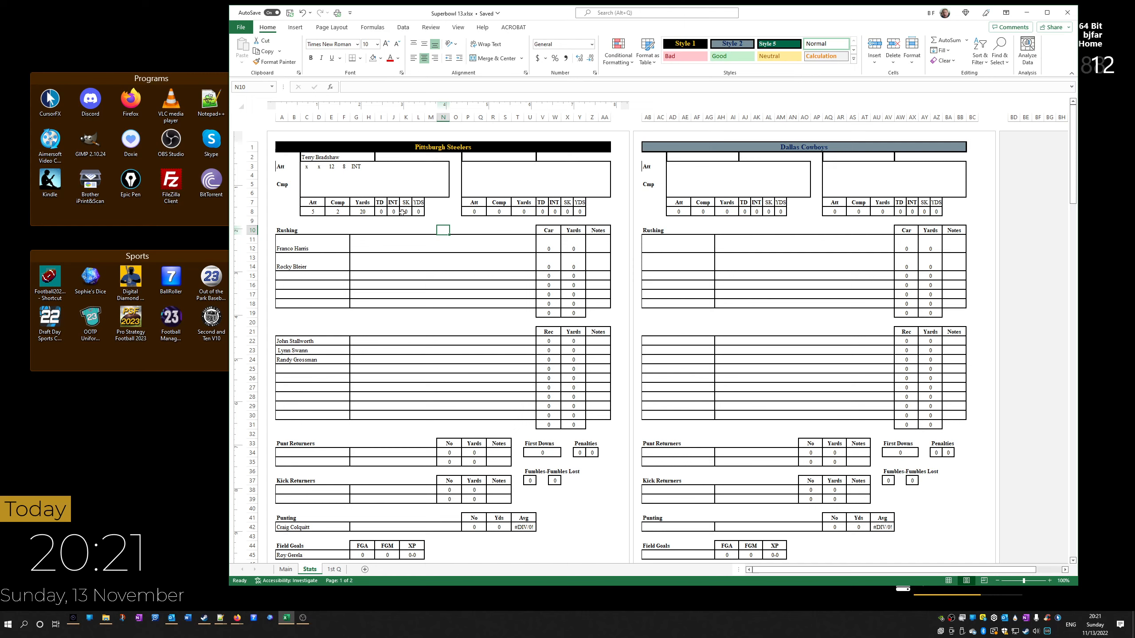
Bold the SK and YDS headings in the first Steelers passing table and the SK heading in the second one
left_click_drag(405, 203, 427, 206)
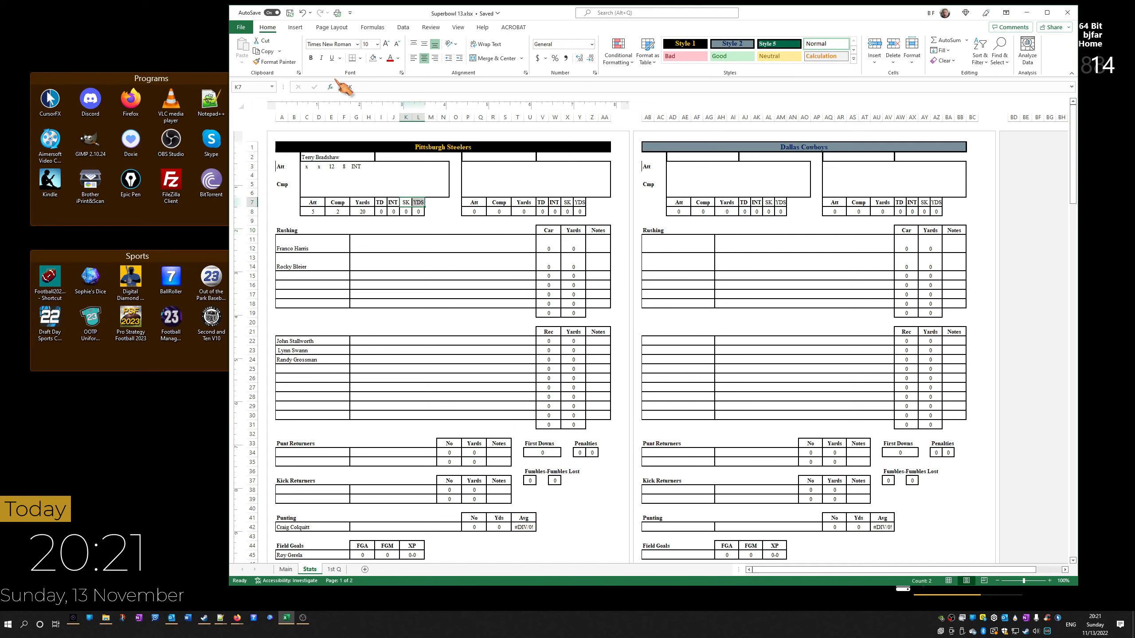
left_click(310, 58)
left_click(566, 203)
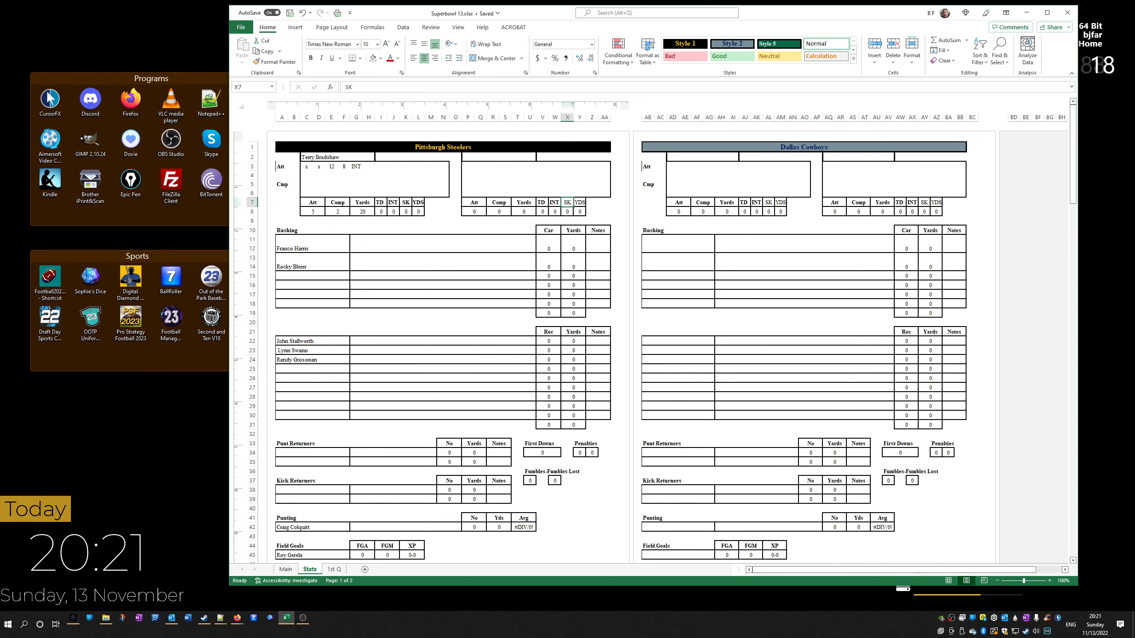
left_click(311, 58)
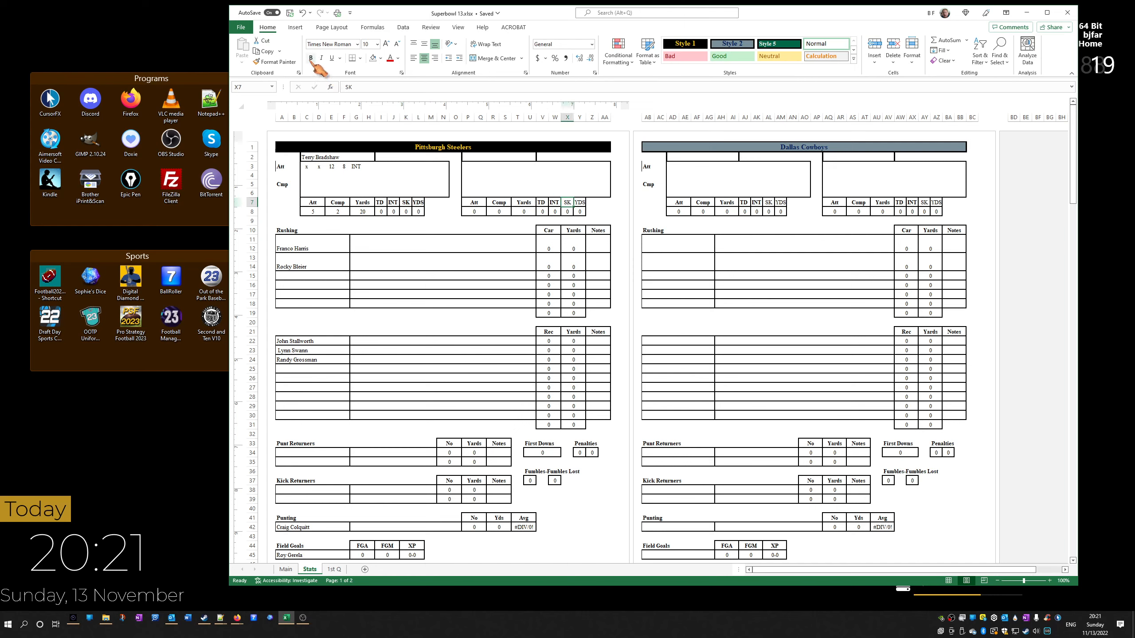
Clear the sample plays from Terry Bradshaw's passing log, range C3:H4
left_click(416, 213)
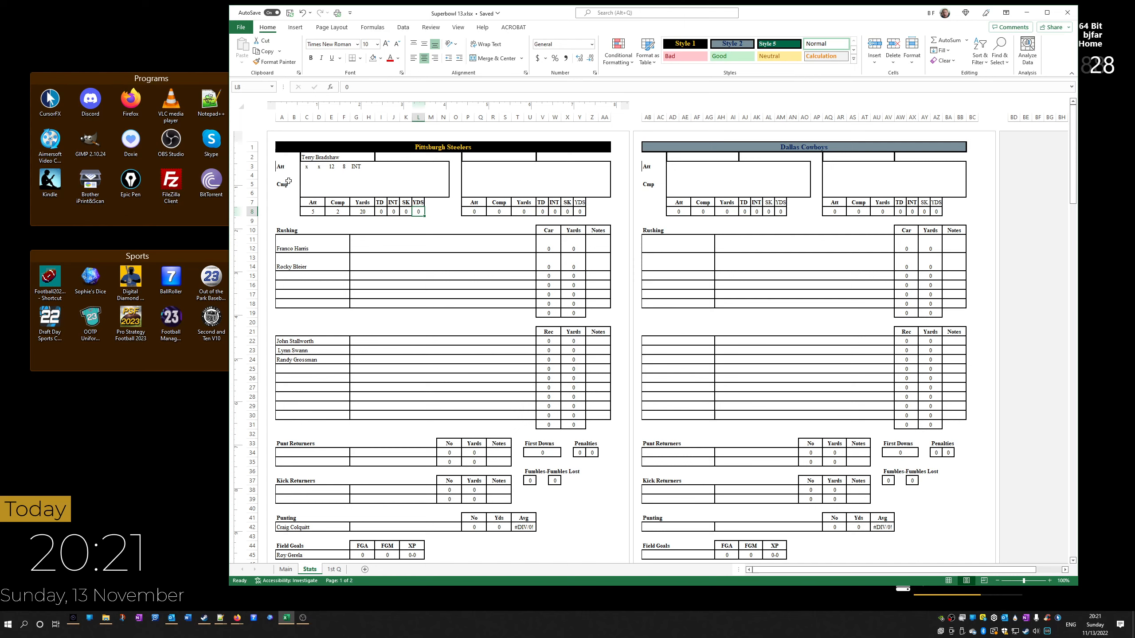
left_click_drag(364, 172, 306, 167)
key("Delete")
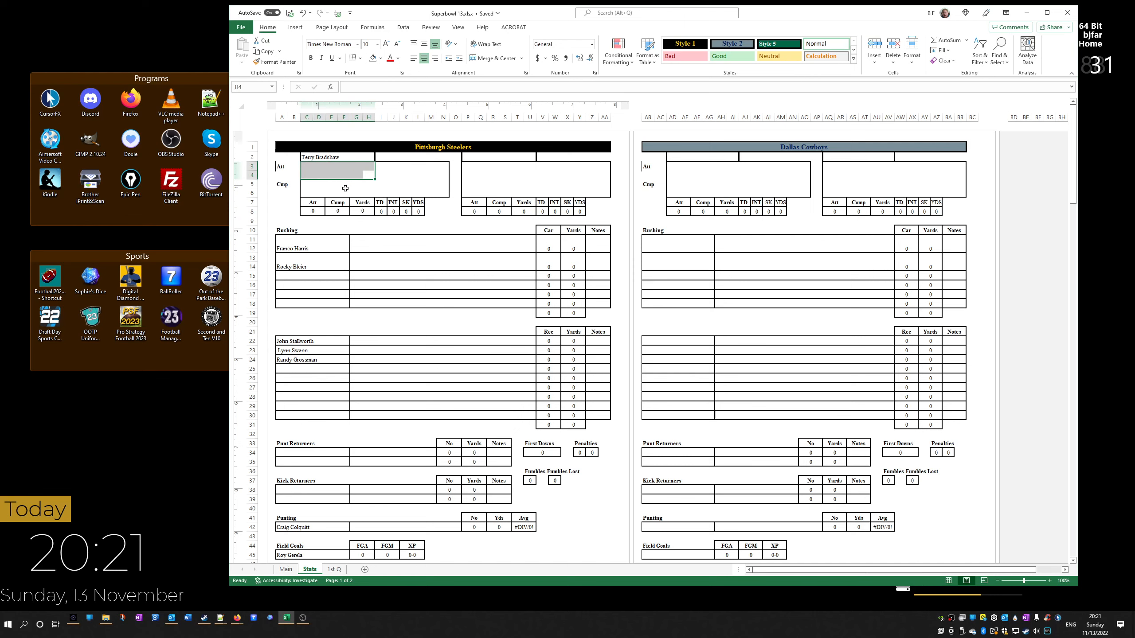
right_click(281, 167)
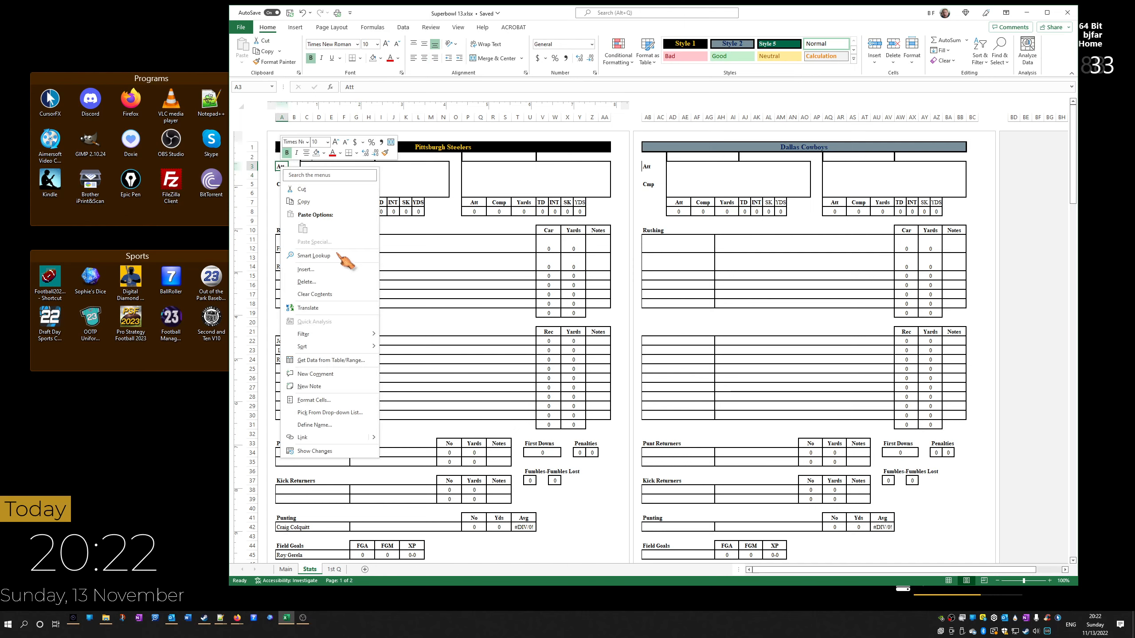
left_click(328, 402)
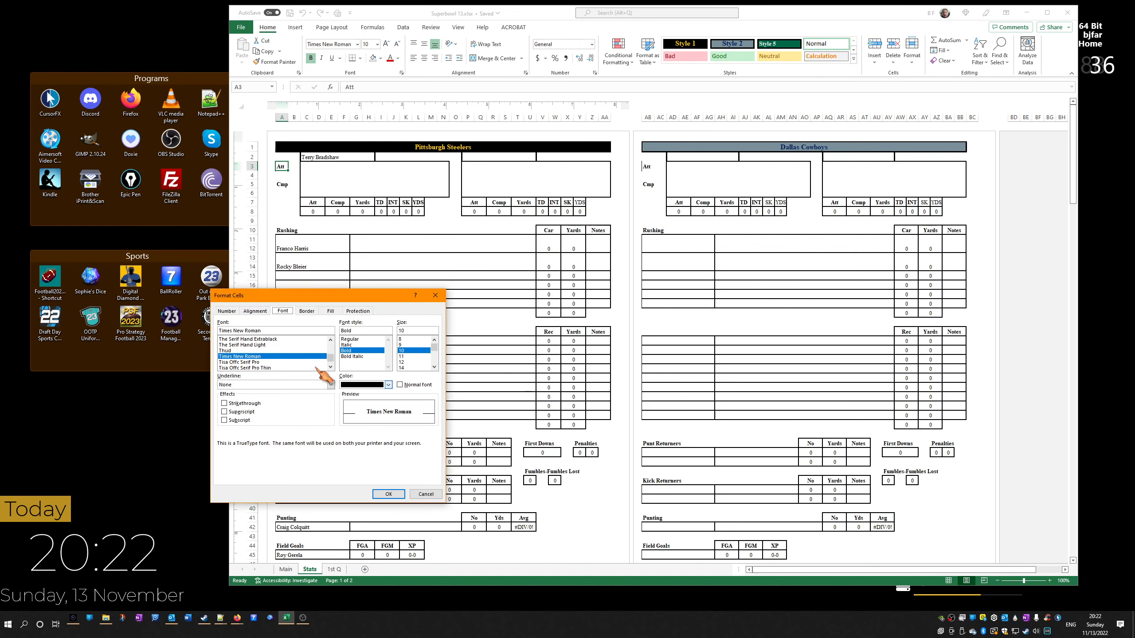
left_click(306, 310)
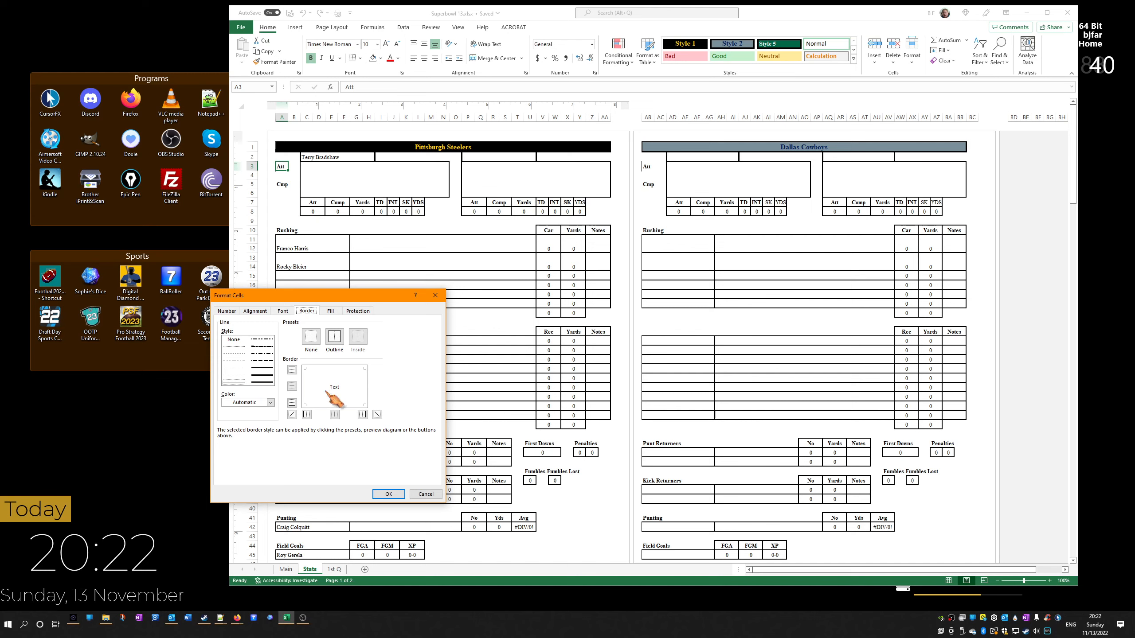
left_click(425, 494)
Record the sample runs 7, 5, 0, -3 and -1 for Franco Harris in G11:K11 of the Rushing table
left_click(354, 267)
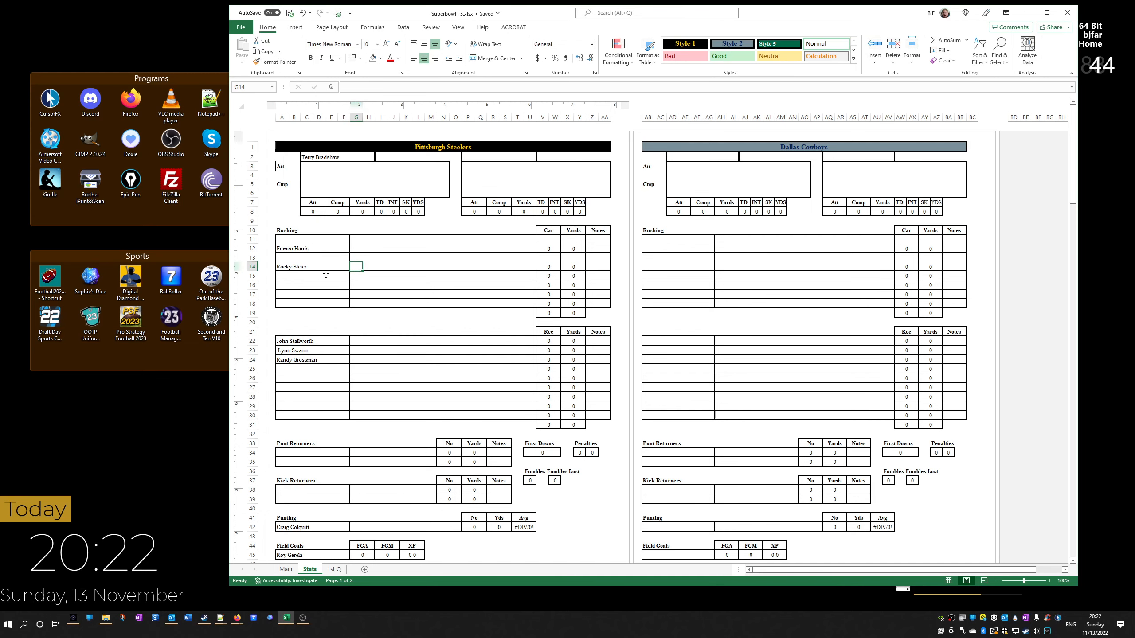
left_click(365, 247)
left_click(359, 241)
type("7")
key("Tab")
type("5")
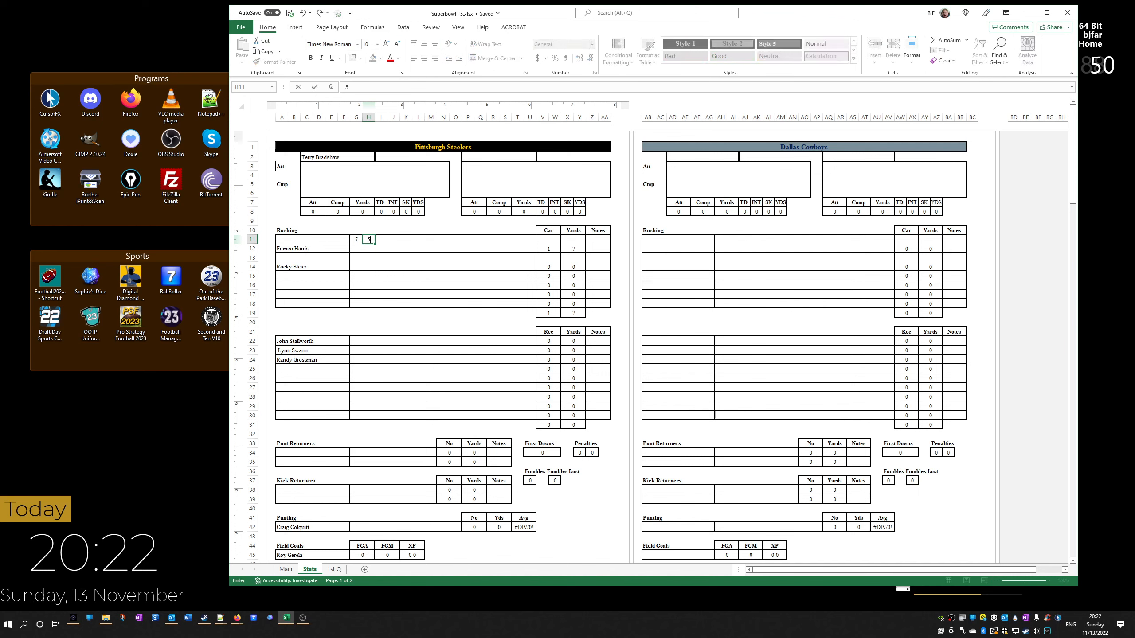
key("Right")
key("Down")
key("Up")
type("0")
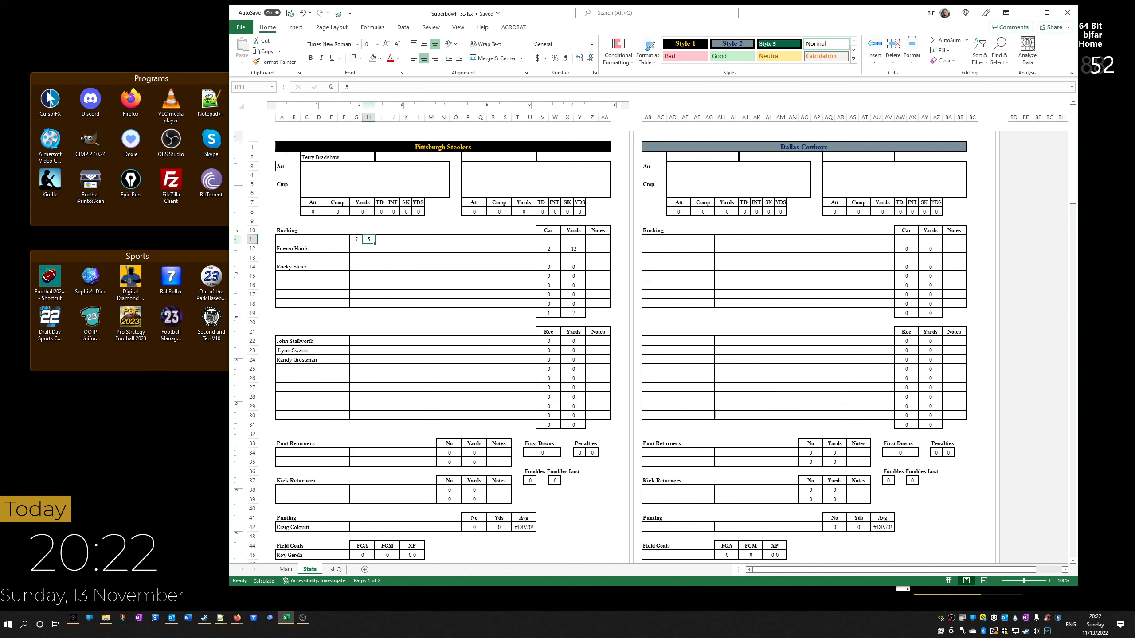
key("Tab")
type("-3")
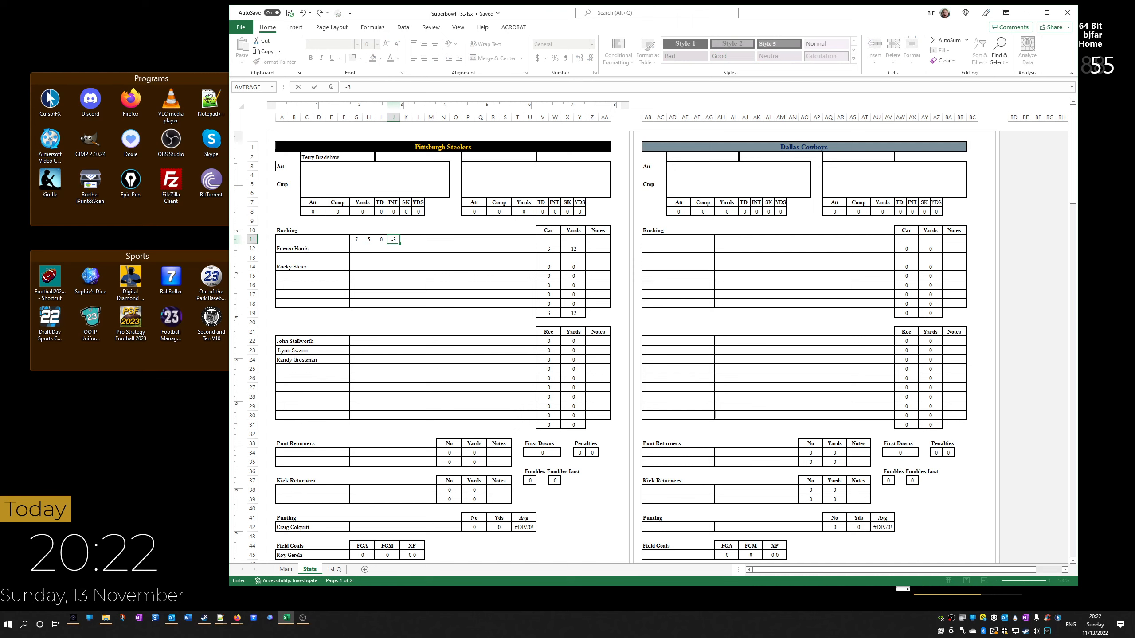
key("Tab")
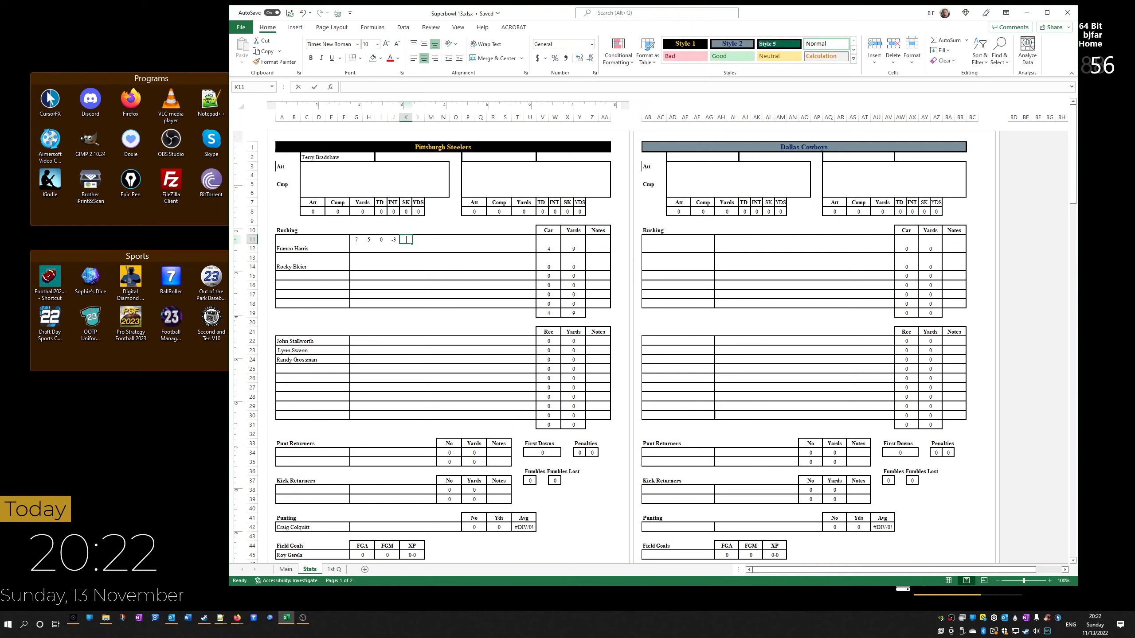
type("-1")
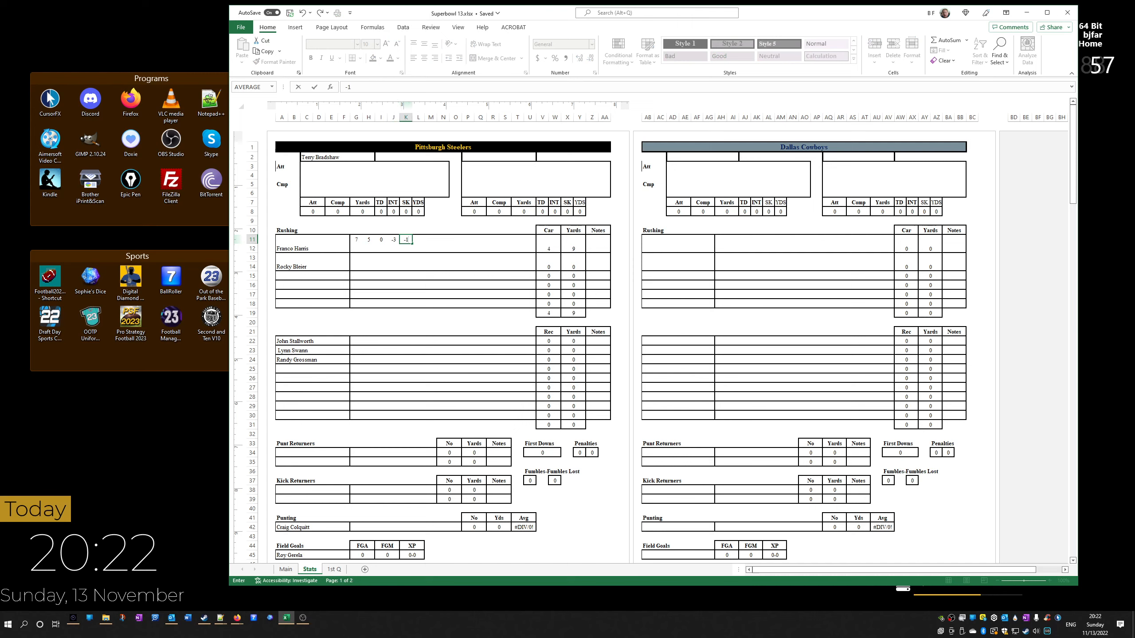
left_click(482, 287)
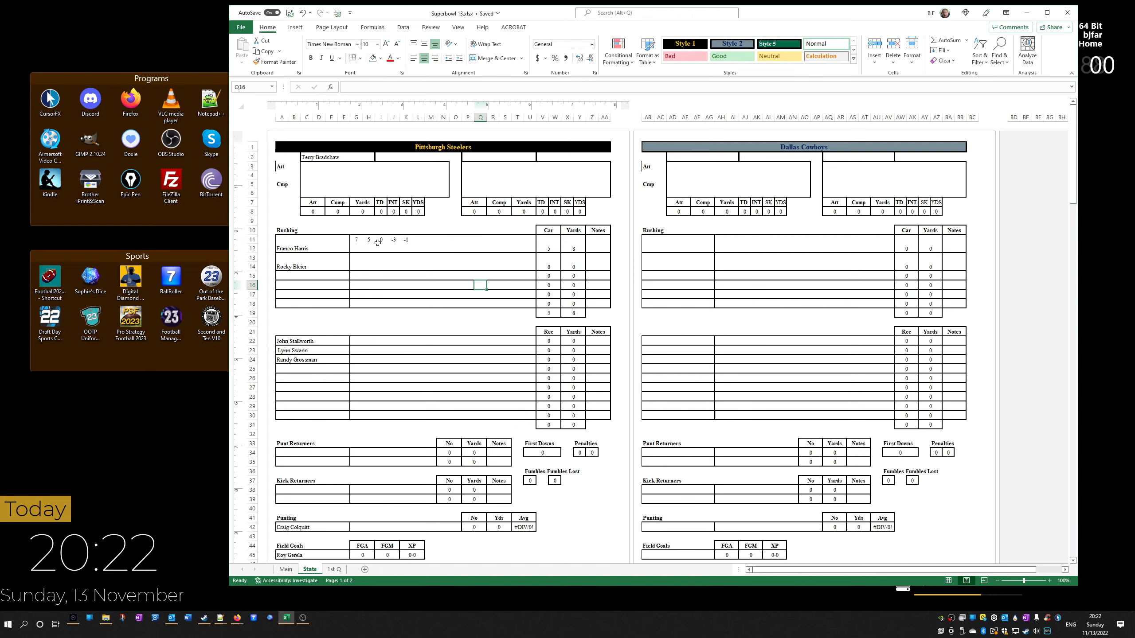
left_click(358, 240)
key("Down")
key("Right")
key("Right")
key("Right")
key("Right")
key("Right")
key("Right")
key("Right")
key("Right")
key("Right")
key("Right")
key("Right")
key("Right")
key("Right")
key("Down")
key("Down")
key("Left")
key("Left")
key("Left")
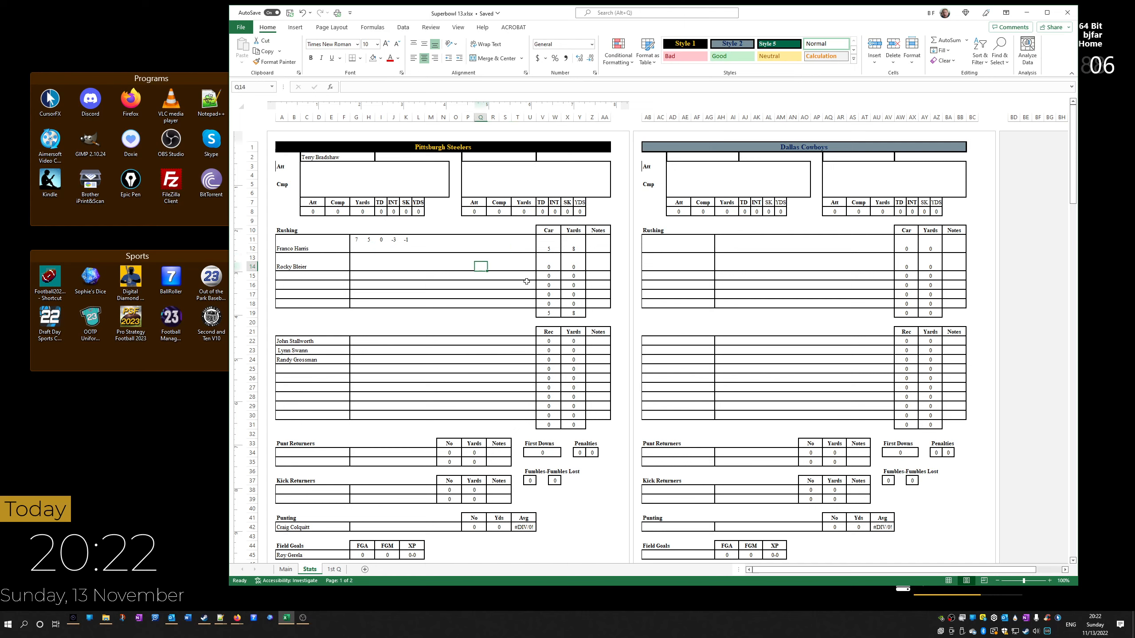
key("Up")
key("Right")
key("Down")
key("Down")
key("Left")
key("Left")
key("Left")
key("Down")
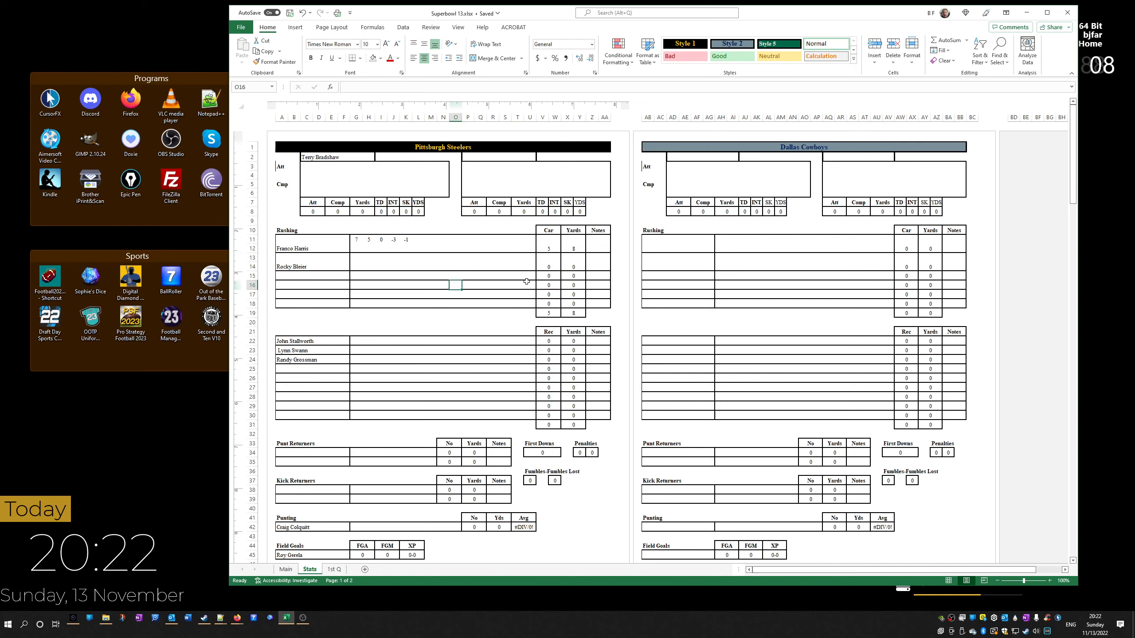
key("Left")
key("Left")
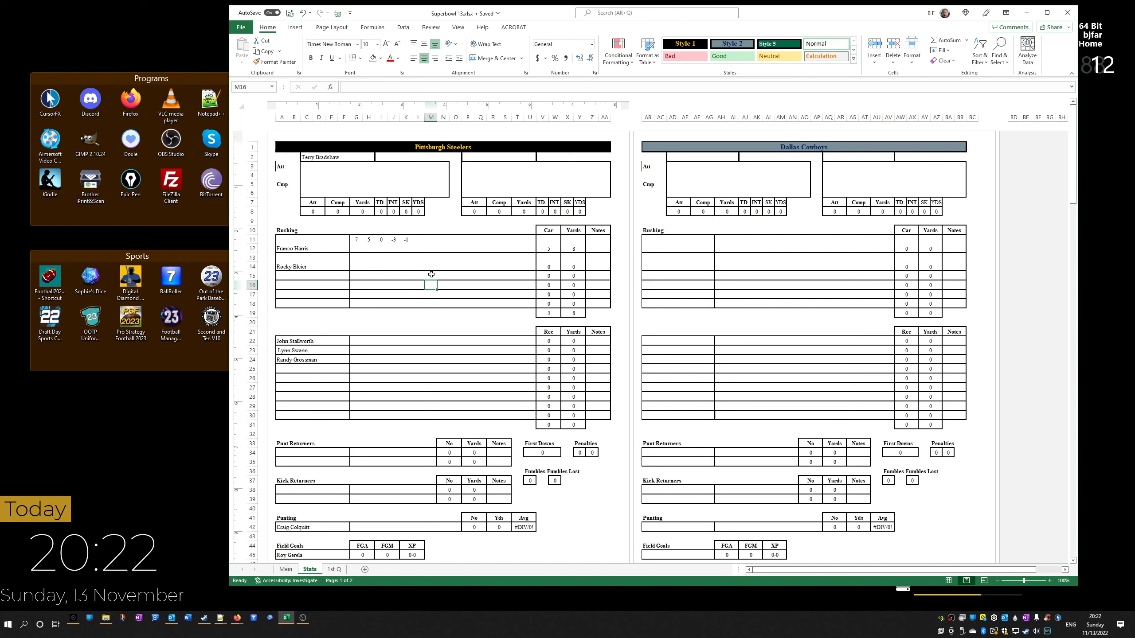
Record the sample runs 8 and 2 for Rocky Bleier in G13:H13 of the Rushing table
left_click(356, 258)
type("8")
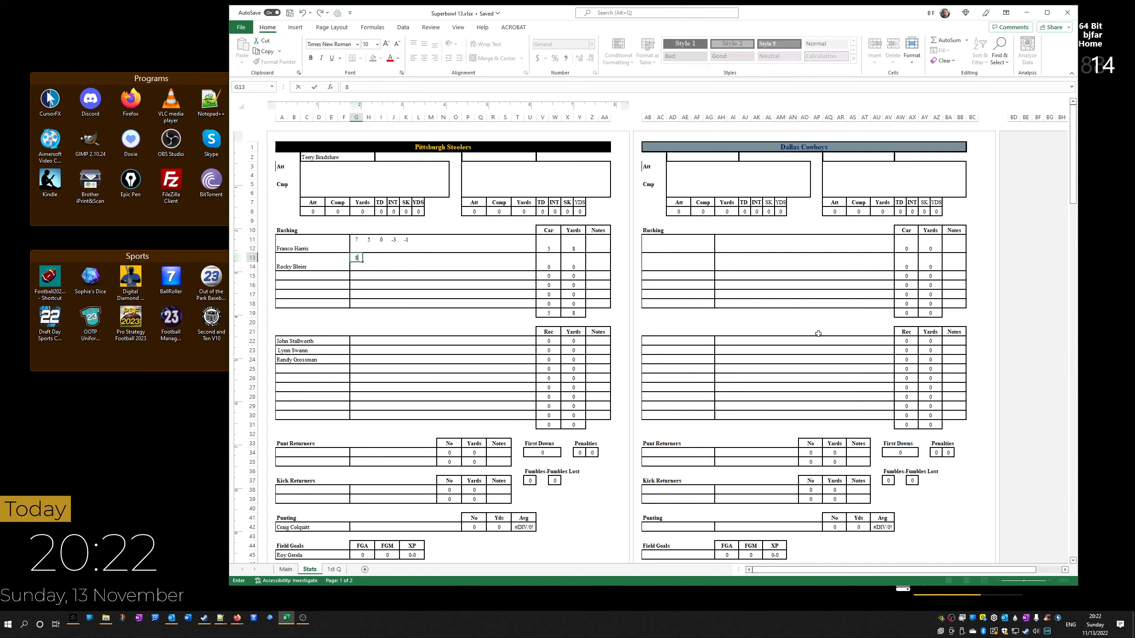
key("Tab")
type("2")
key("Return")
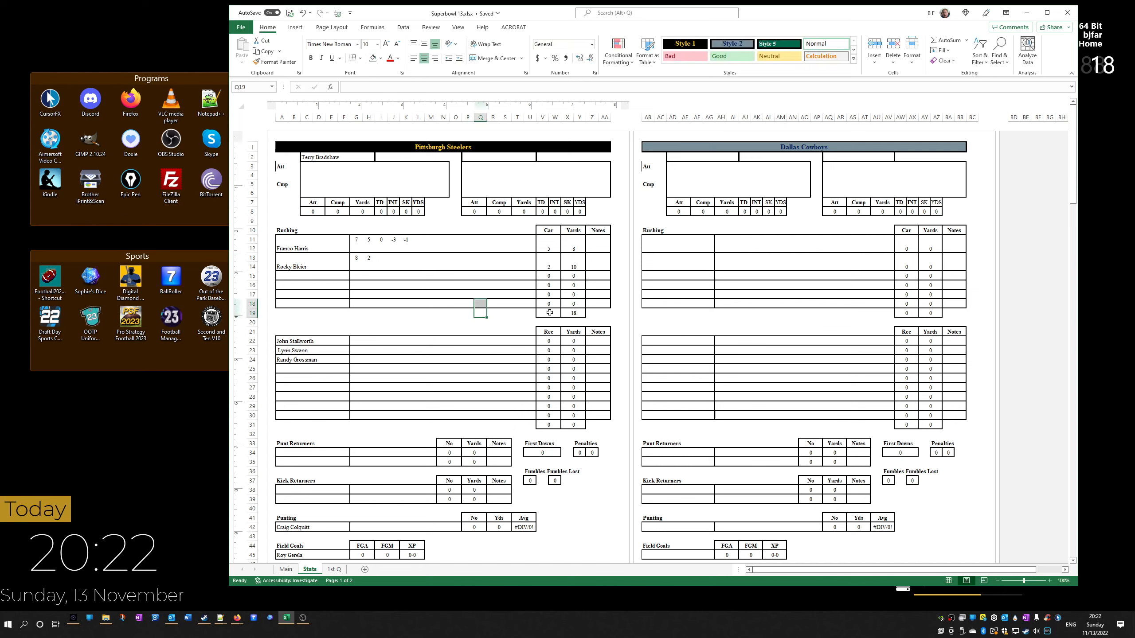
Clear the sample runs of Franco Harris and Rocky Bleier from the Rushing table, range G11:N15
left_click_drag(356, 244, 454, 270)
key("Delete")
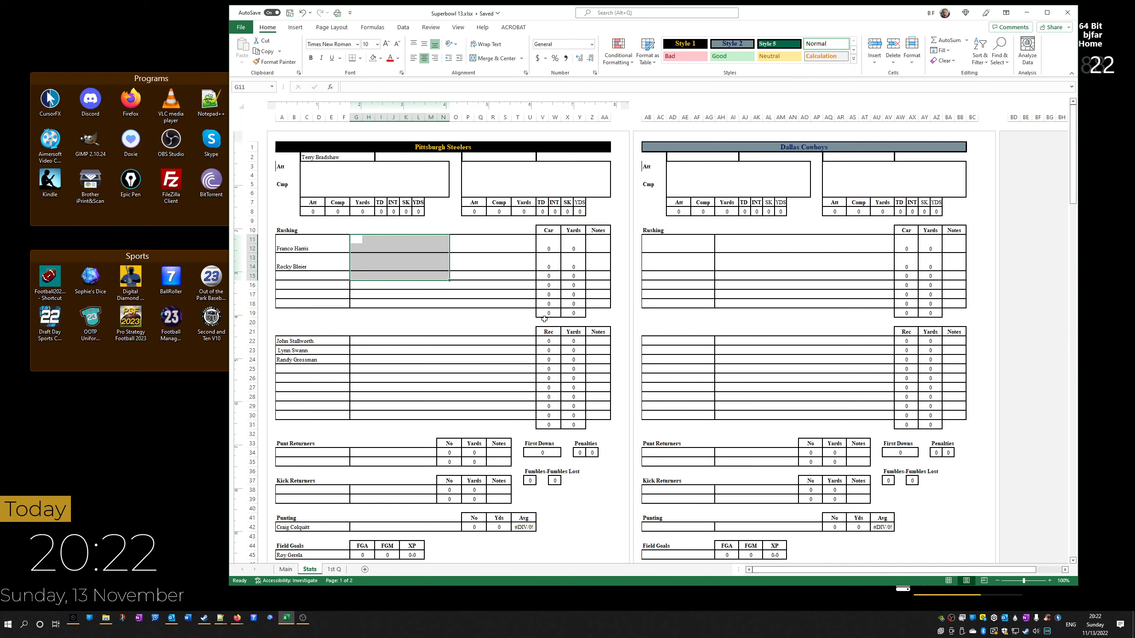
left_click(376, 259)
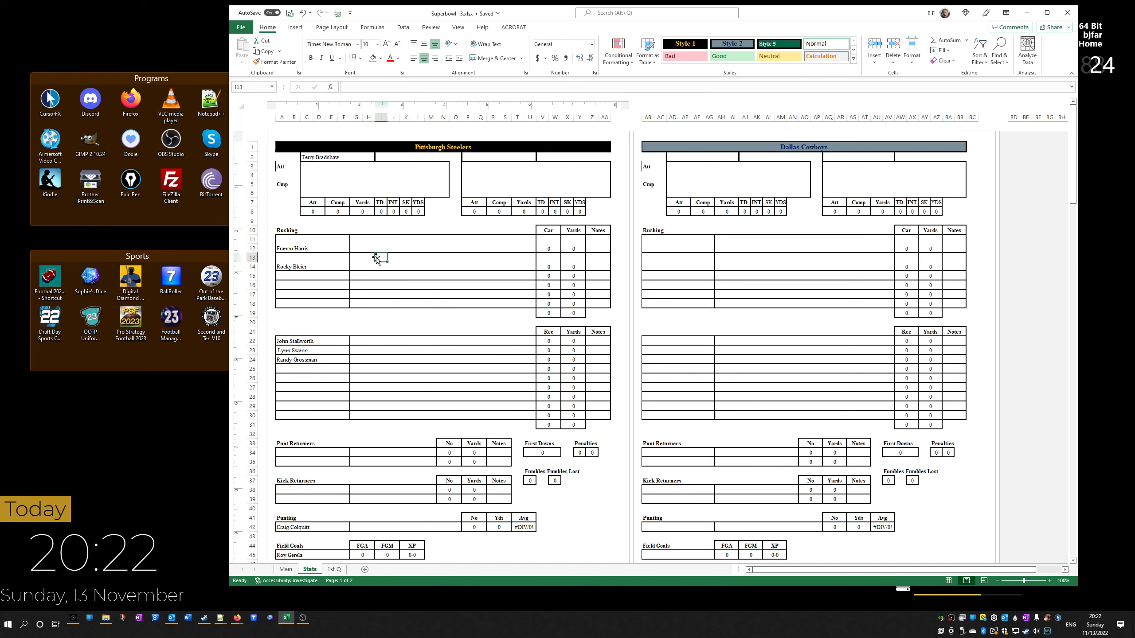
Record the sample runs 8, 5, 4 and 6 for Franco Harris in G11:J11 of the Rushing table
left_click(359, 243)
type("8")
key("Tab")
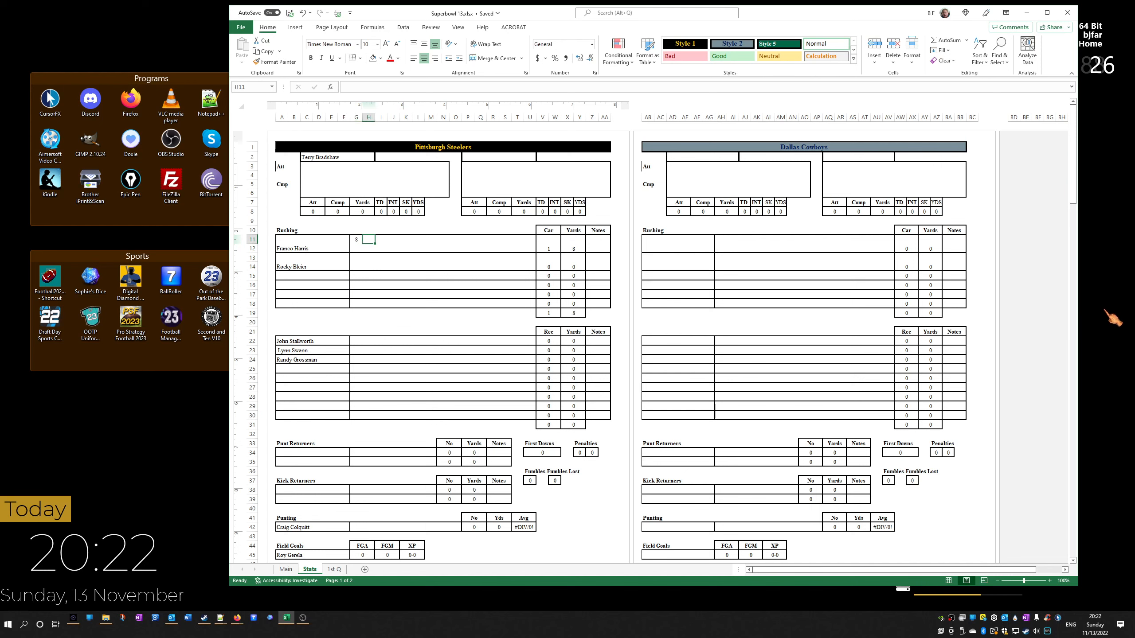
type("5")
key("Tab")
type("4")
key("Tab")
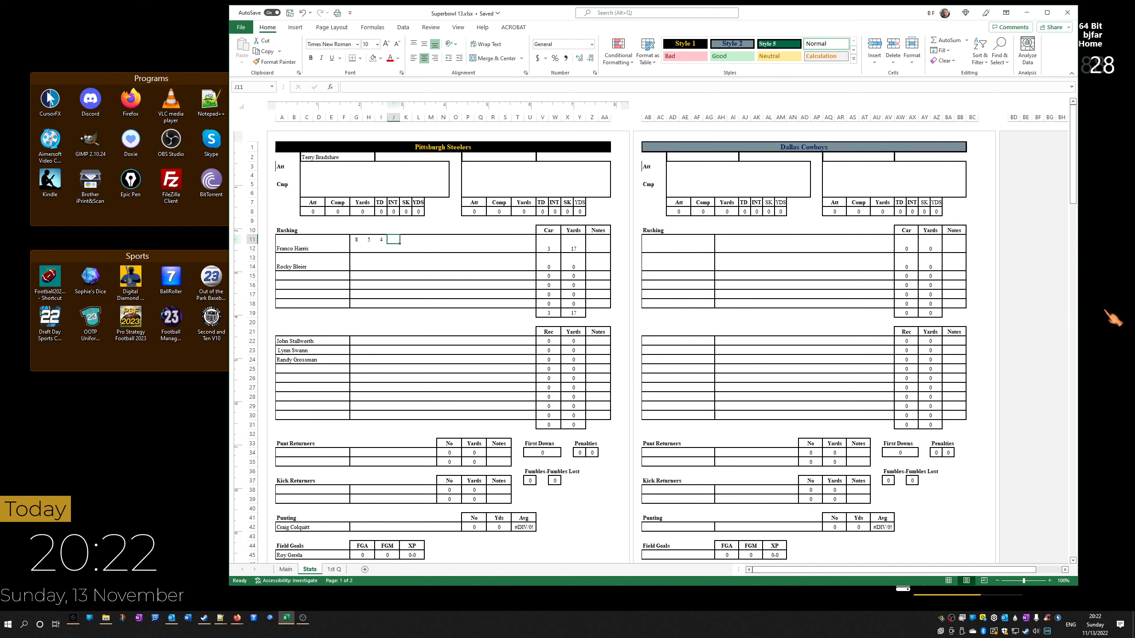
type("6")
key("ctrl+Return")
Colour Franco Harris's sample runs in G11:J11 red
left_click_drag(354, 241, 394, 240)
left_click(391, 61)
left_click(415, 268)
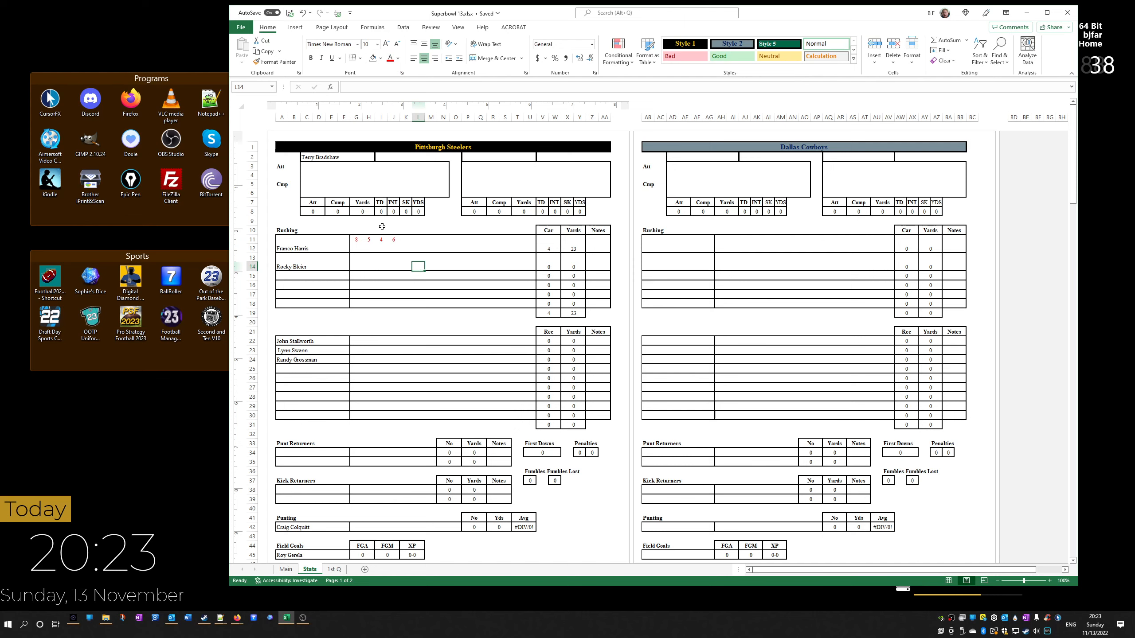
Add a sample run of 5 for Franco Harris in K11 and look over the entries in his row
left_click(406, 240)
type("542")
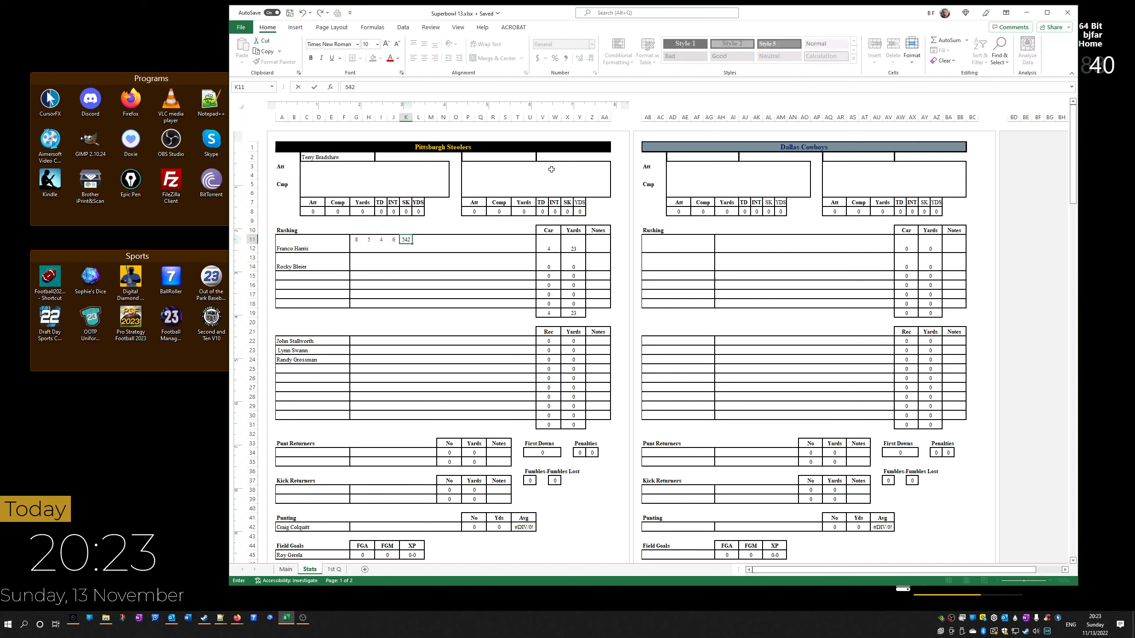
key("BackSpace")
key("Left")
key("Left")
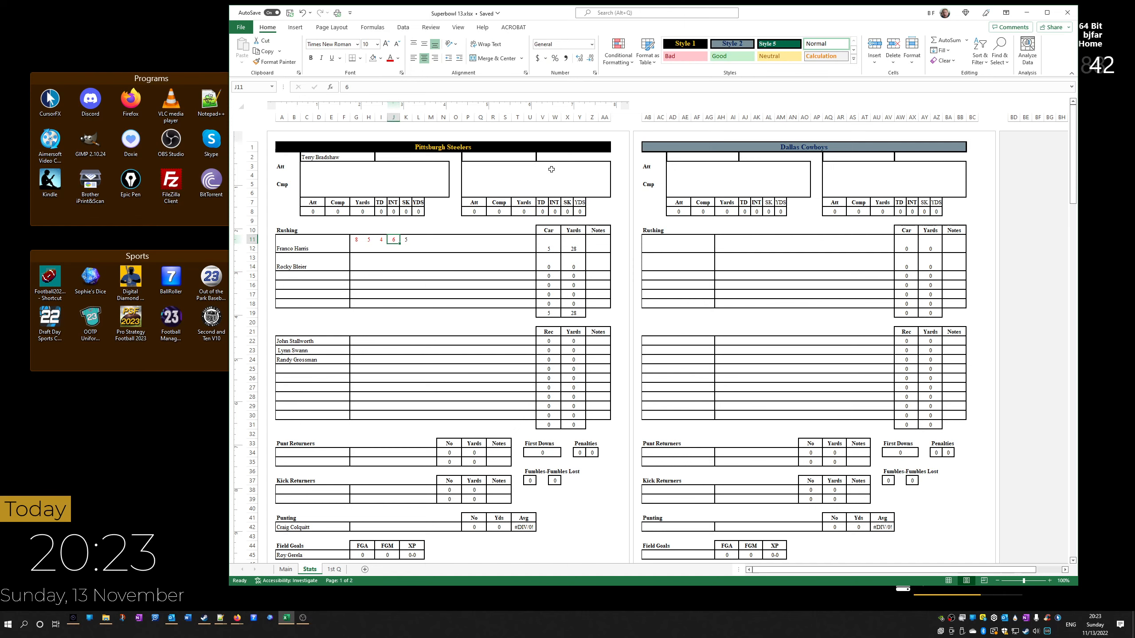
key("Right")
key("Right")
key("Left")
key("Left")
key("Left")
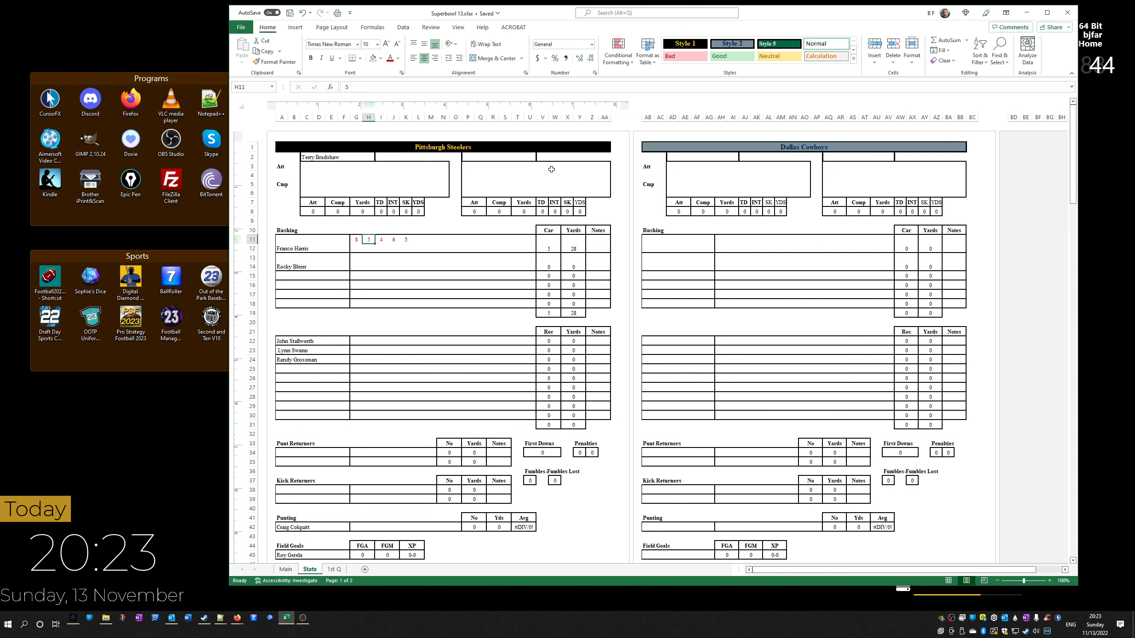
Restore the default font colour of Franco Harris's sample runs in G11:K11 and clear the entries
left_click_drag(356, 240, 406, 240)
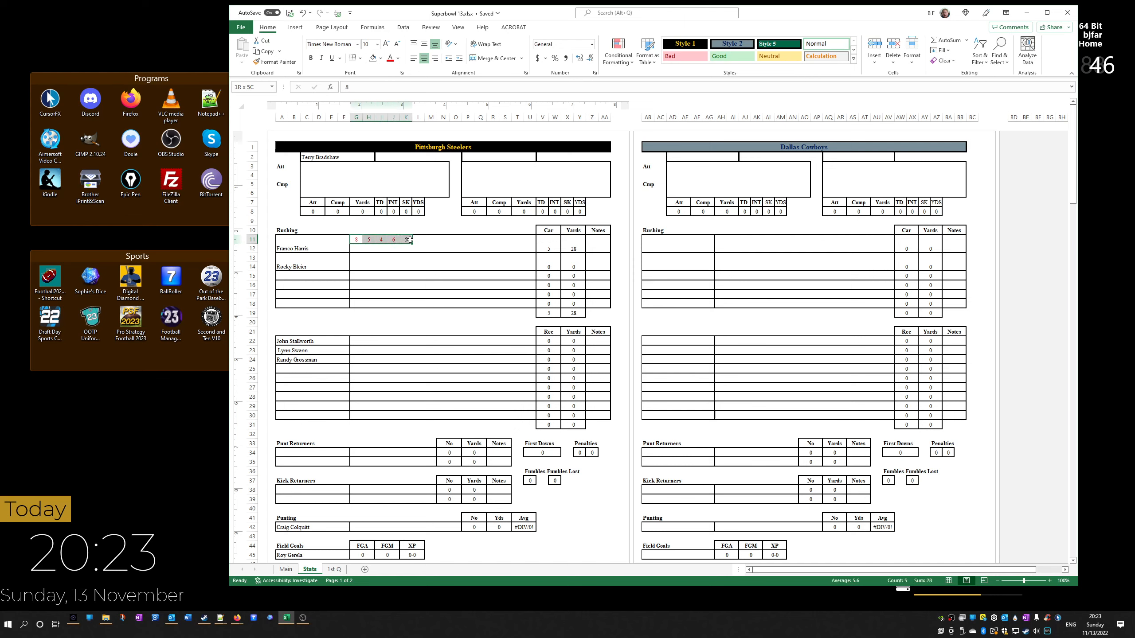
left_click(397, 60)
left_click(401, 71)
key("Delete")
Record sample receptions of 32 and -5 yards for John Stallworth in G22:H22, and clear them again
left_click(365, 339)
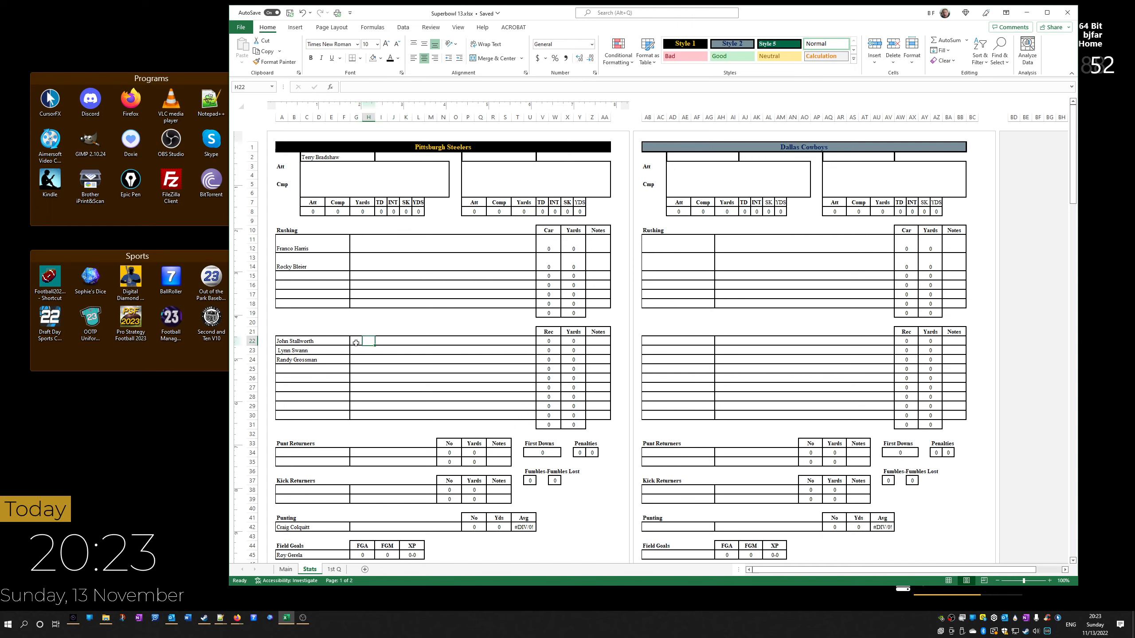
left_click(355, 343)
type("322")
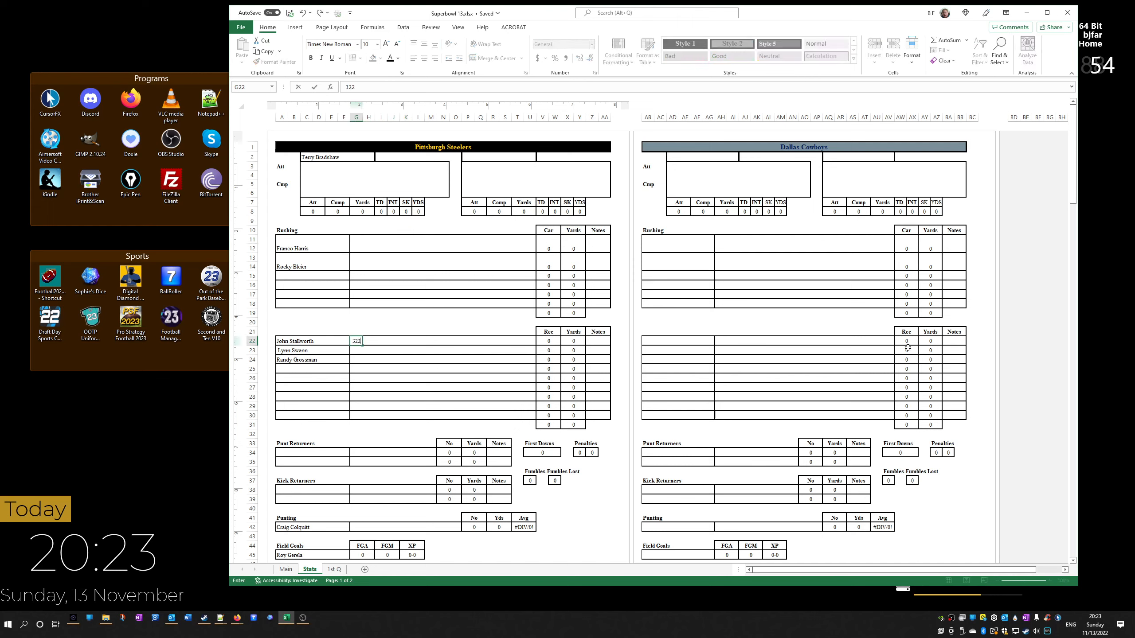
key("Tab")
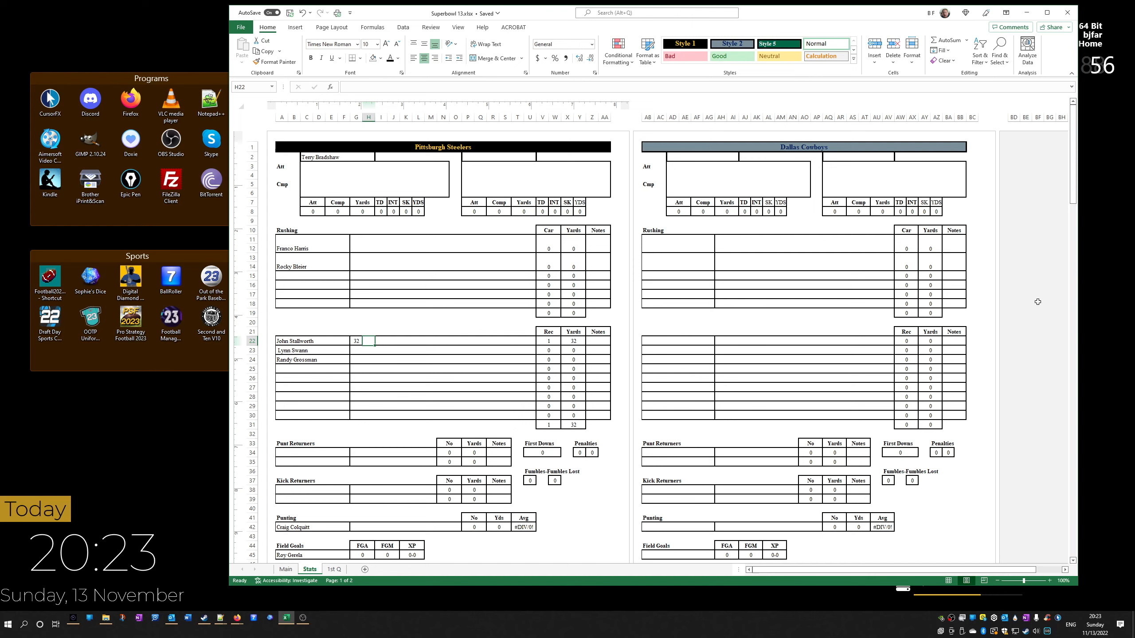
type("-5")
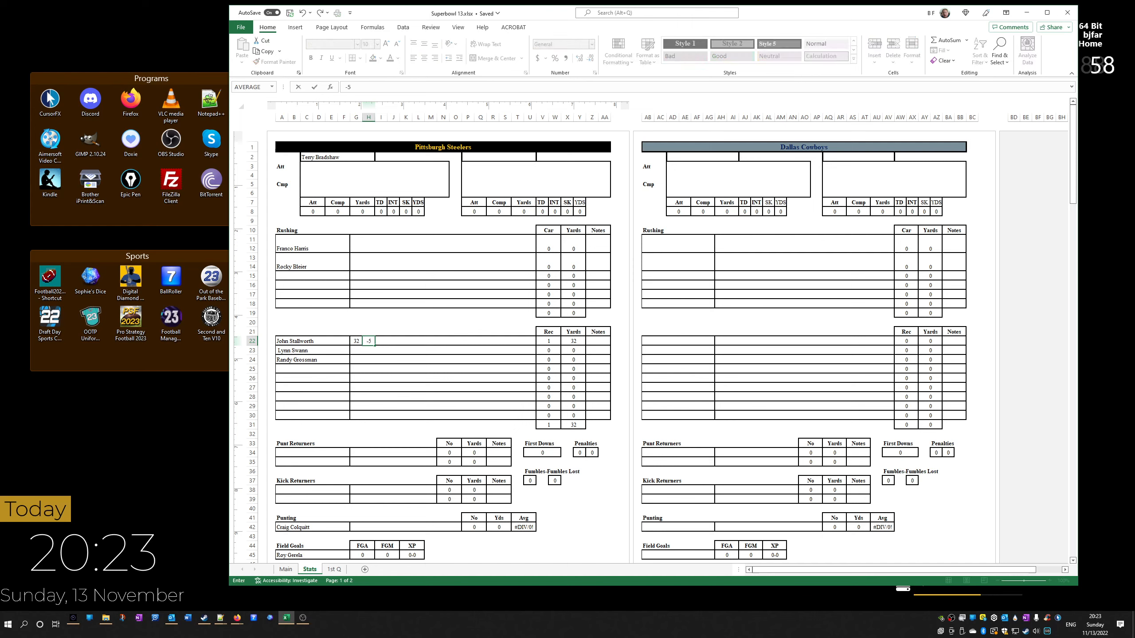
key("Tab")
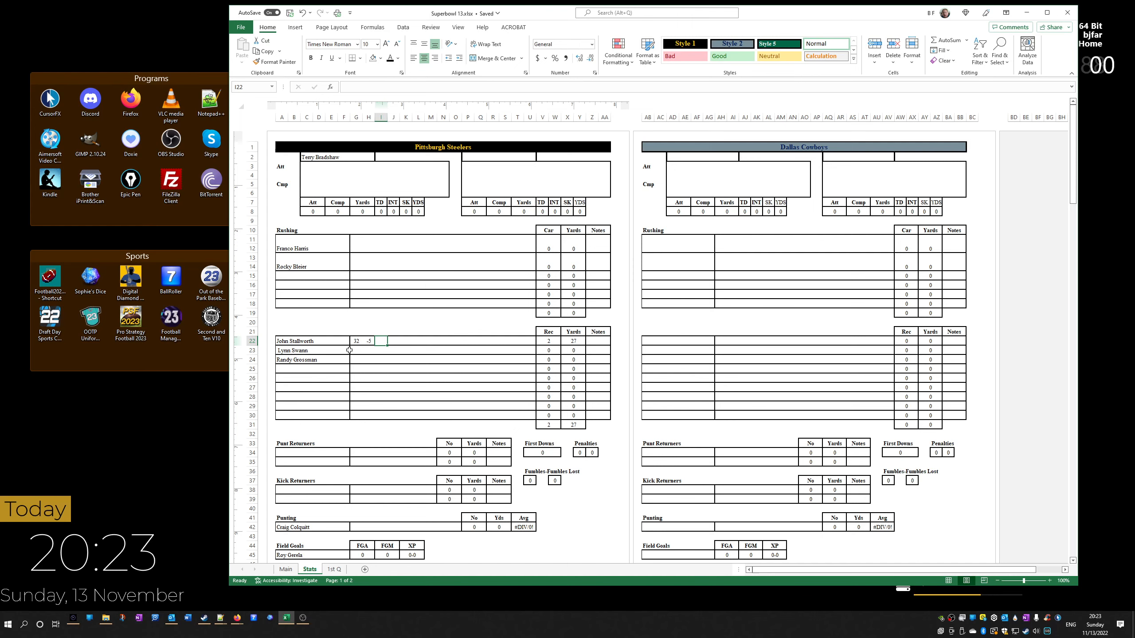
left_click_drag(356, 341, 371, 342)
key("Delete")
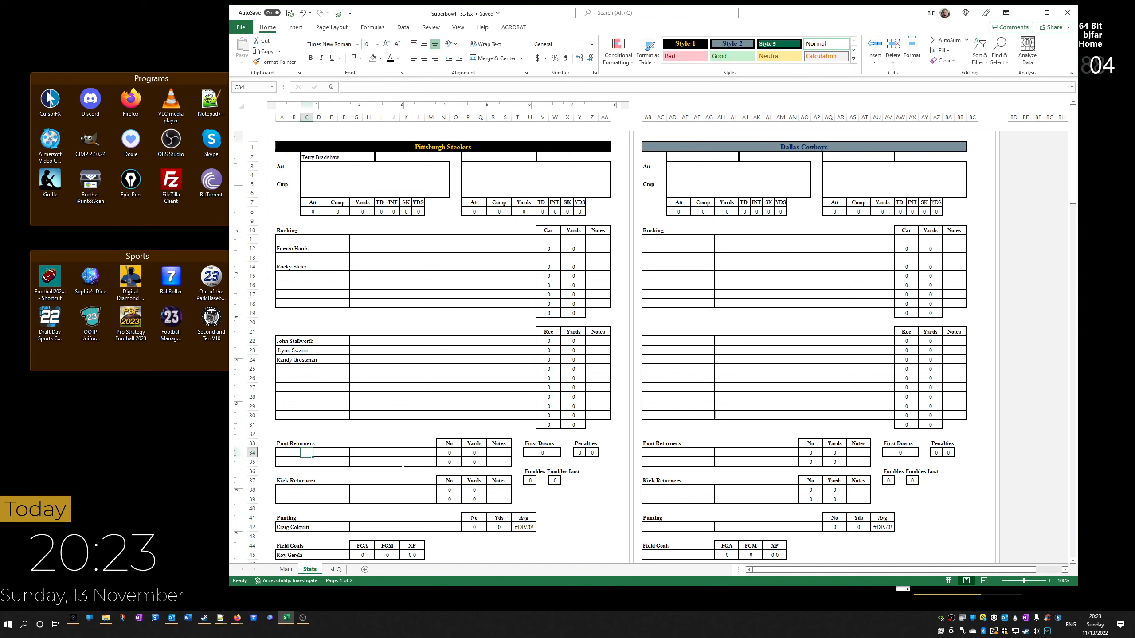
Record the sample punt returns FC, 8 and -3 in G34:I34 of the Steelers Punt Returners table, and clear them again
left_click_drag(358, 454, 371, 454)
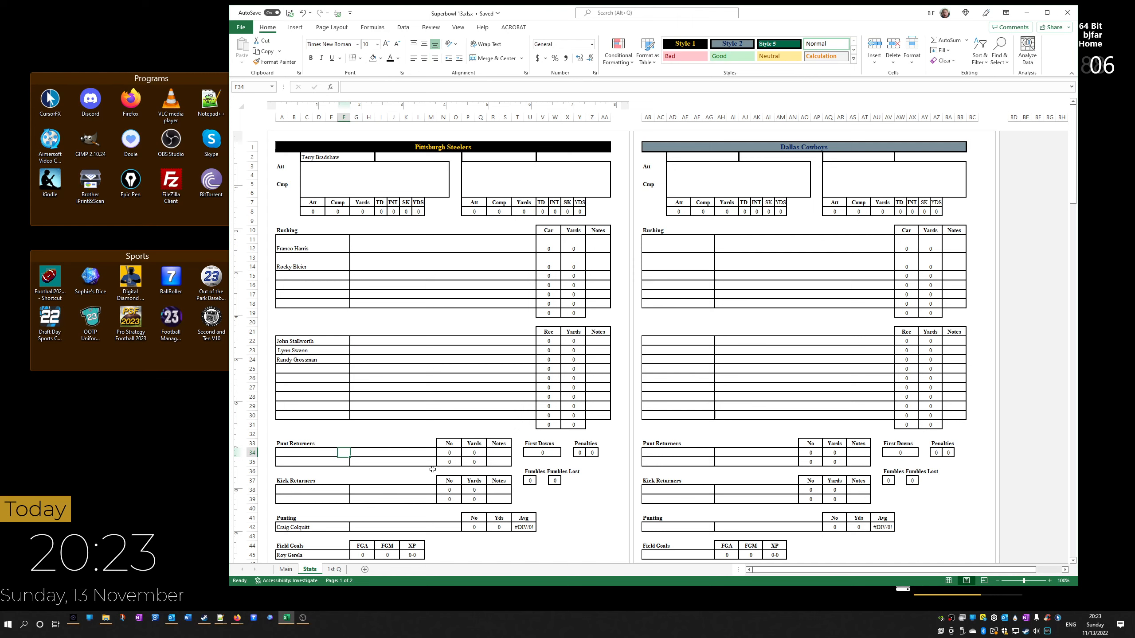
type("FC")
key("Tab")
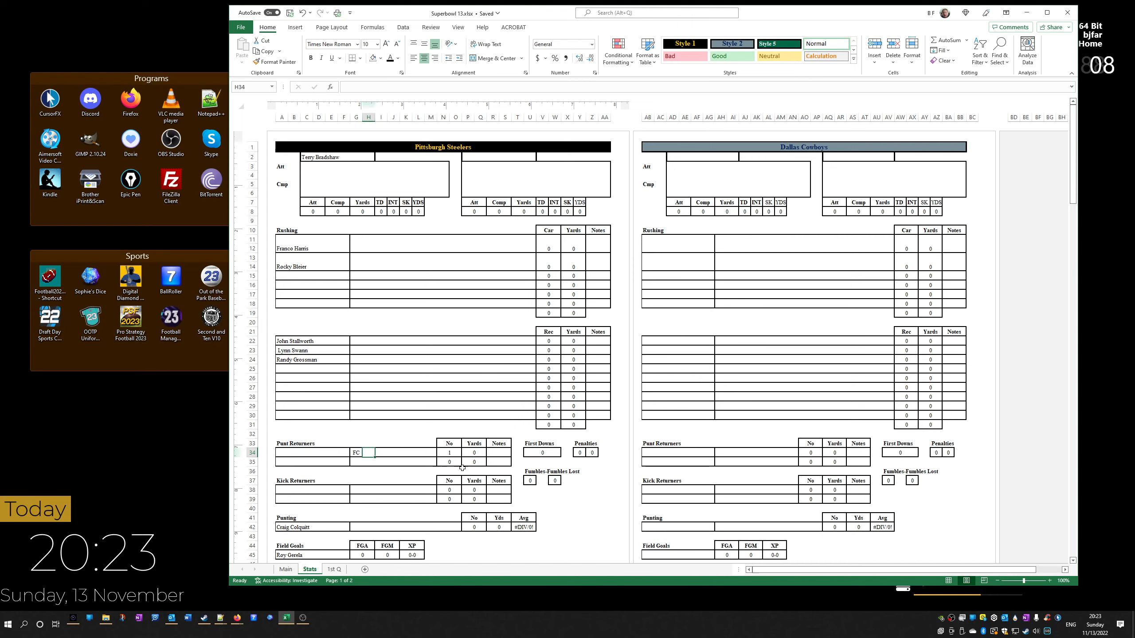
type("8")
key("Tab")
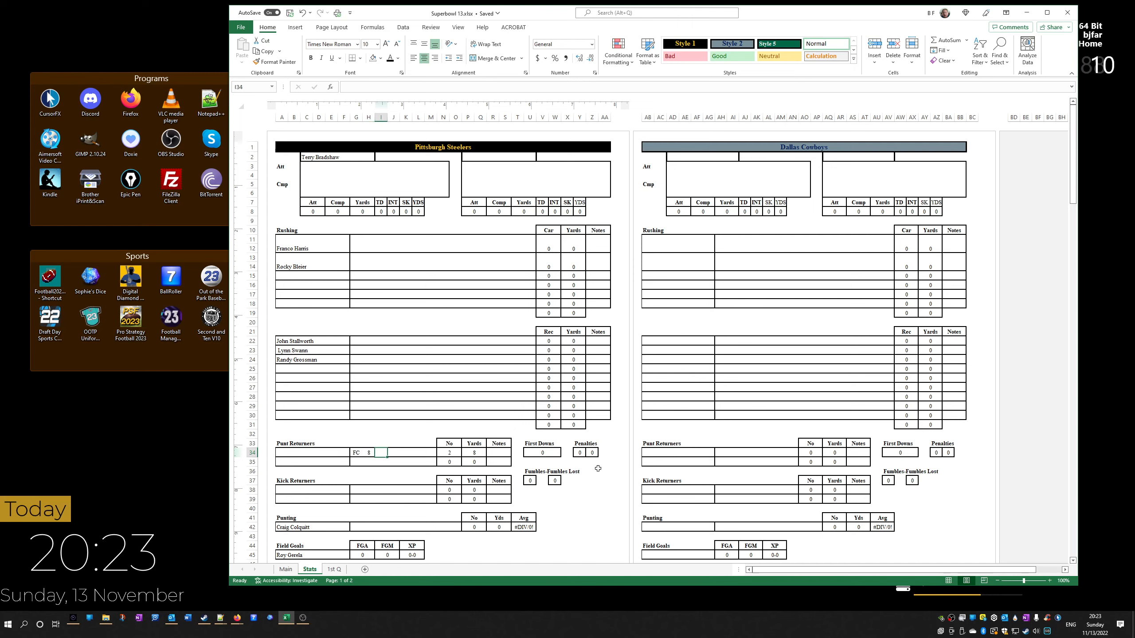
type("-3")
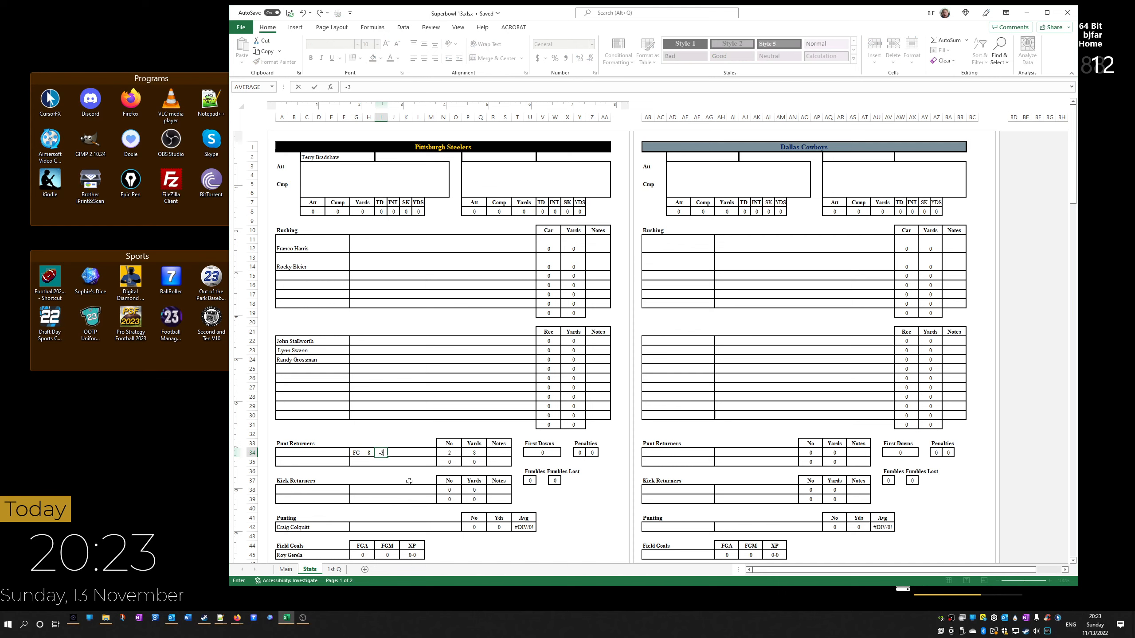
left_click(419, 462)
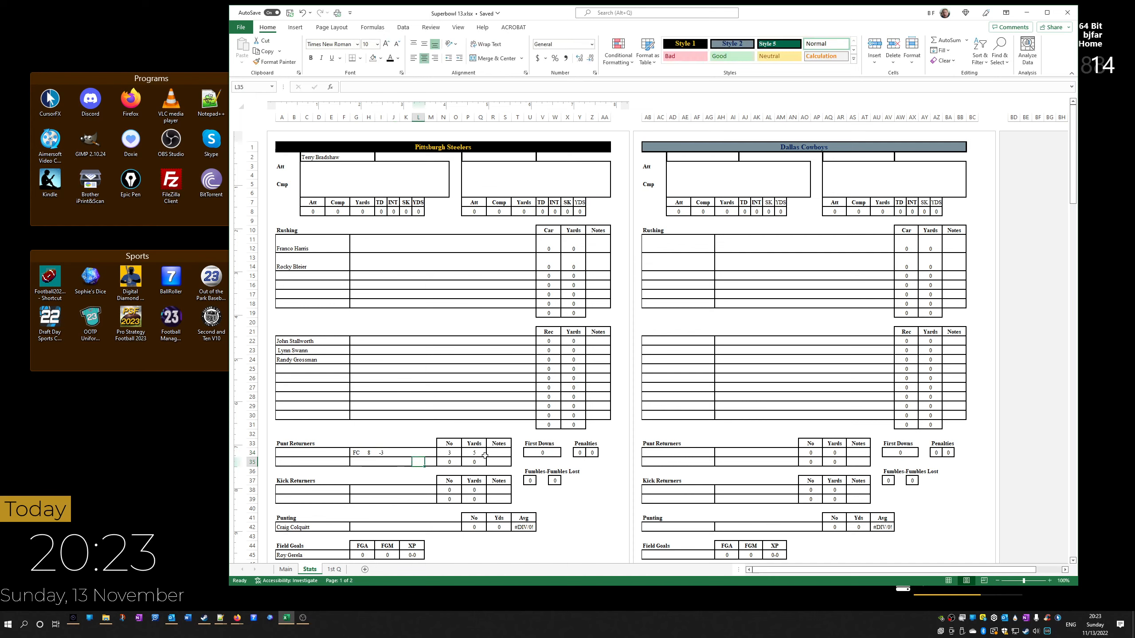
left_click_drag(357, 453, 380, 455)
key("Delete")
scroll(505, 408, "down", 5)
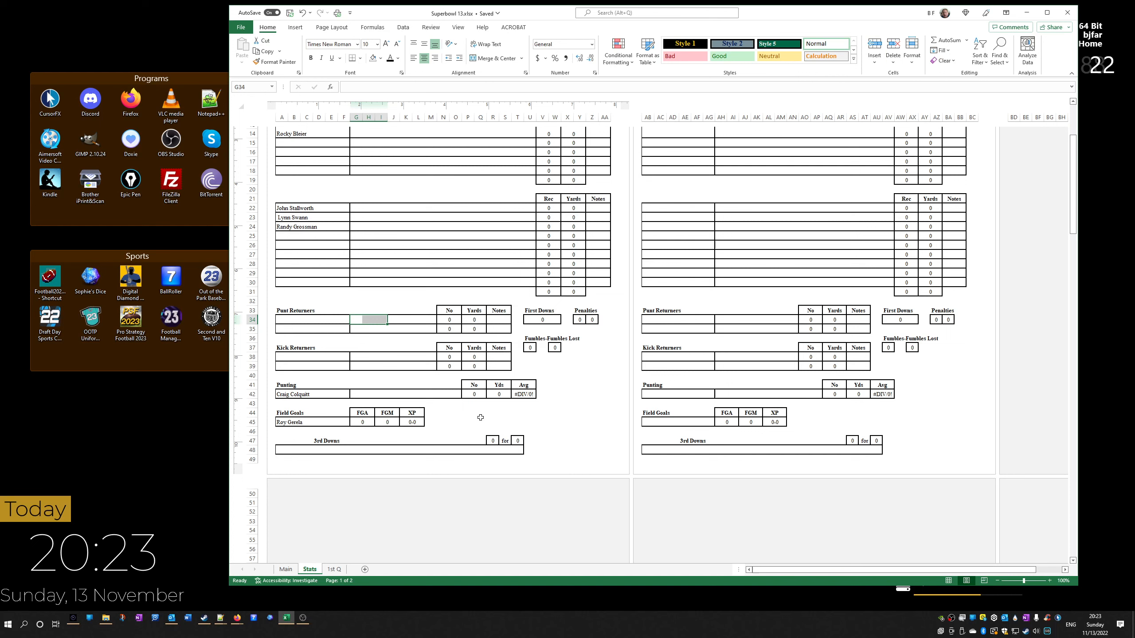
left_click(518, 340)
right_click(518, 339)
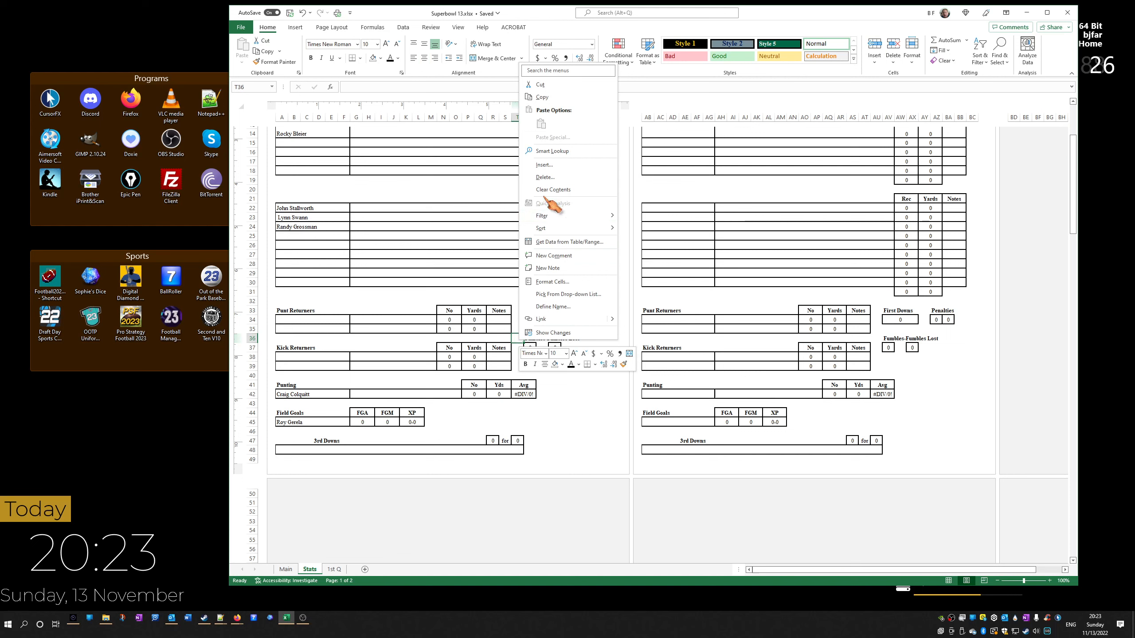
left_click(546, 178)
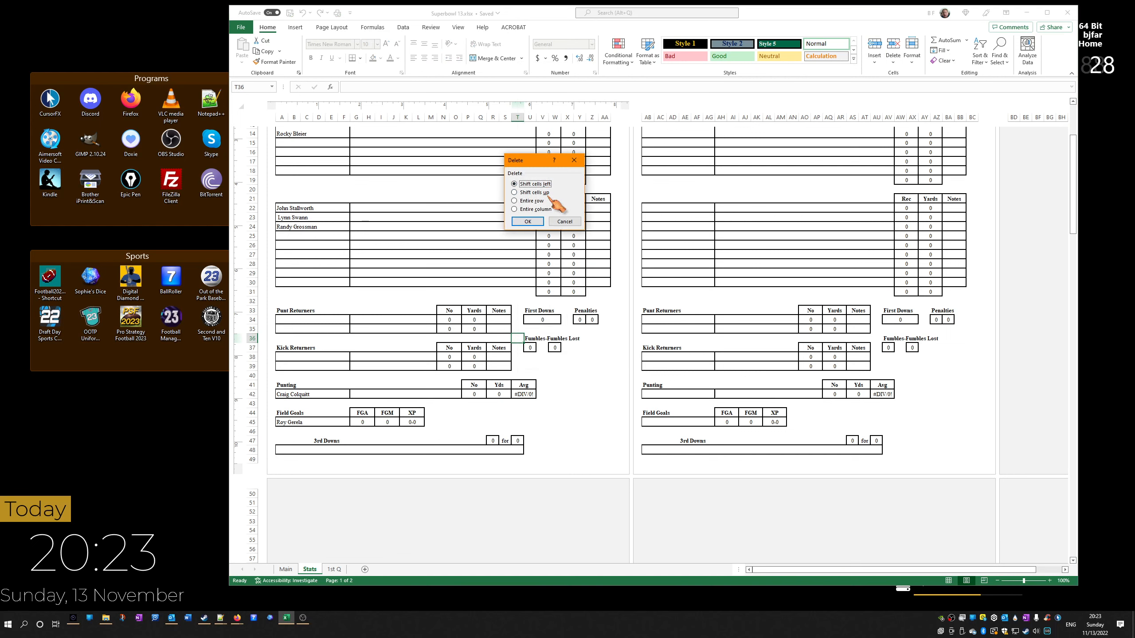
left_click(558, 227)
left_click(576, 431)
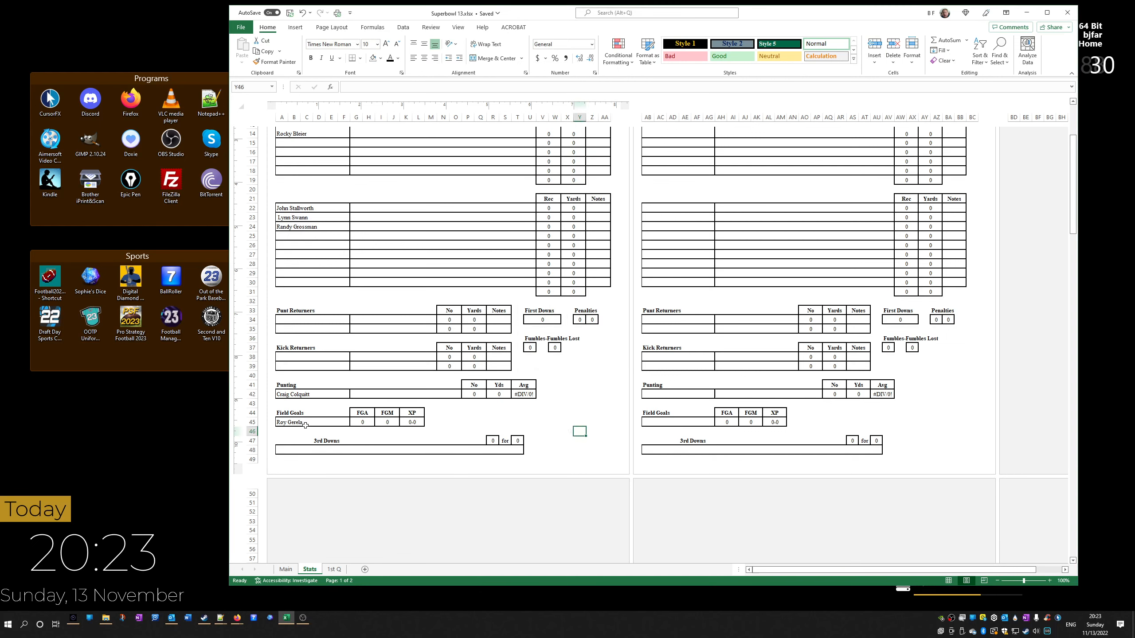
Record sample punts of 40, 55 and 19 yards for Craig Colquitt in G42:I42, and clear them again
left_click(356, 394)
type("40")
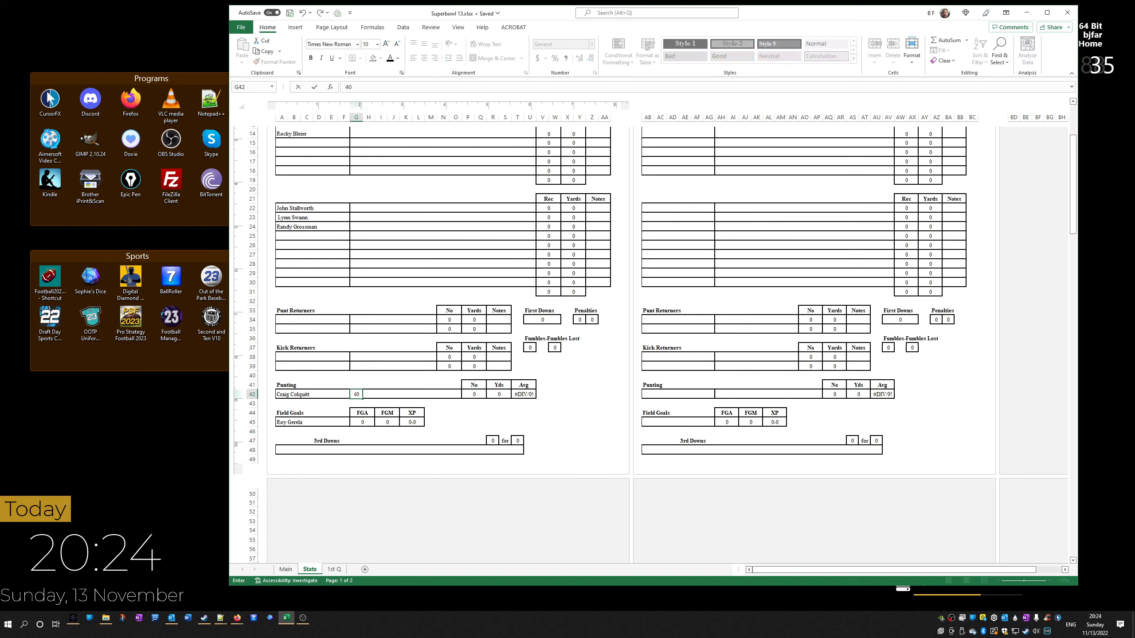
key("Tab")
type("55")
key("Tab")
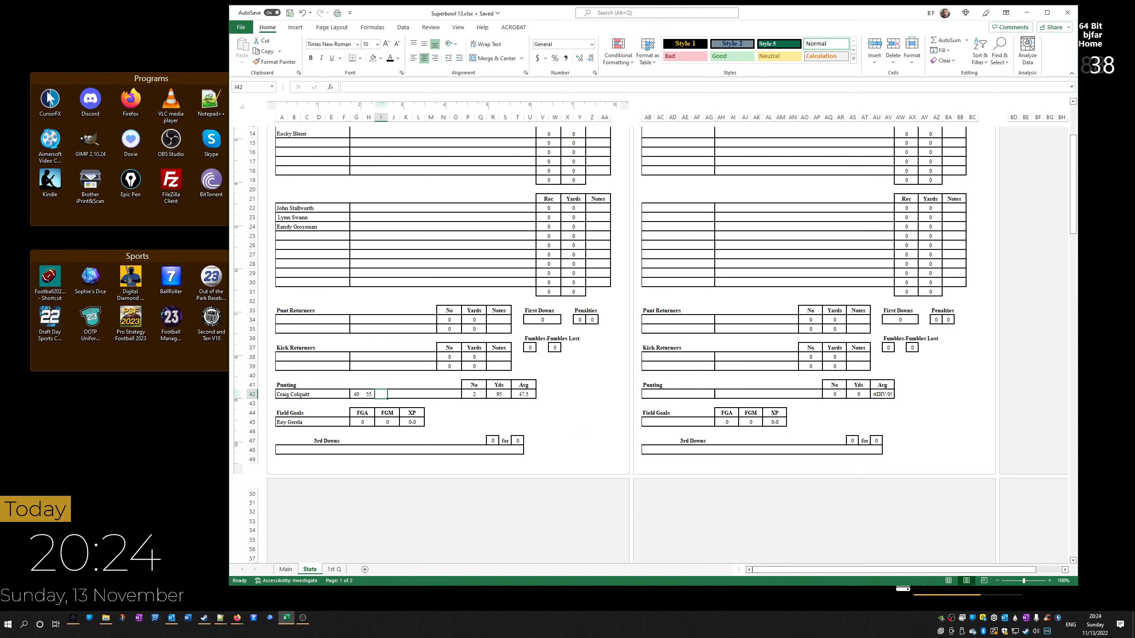
type("19")
key("Right")
key("Down")
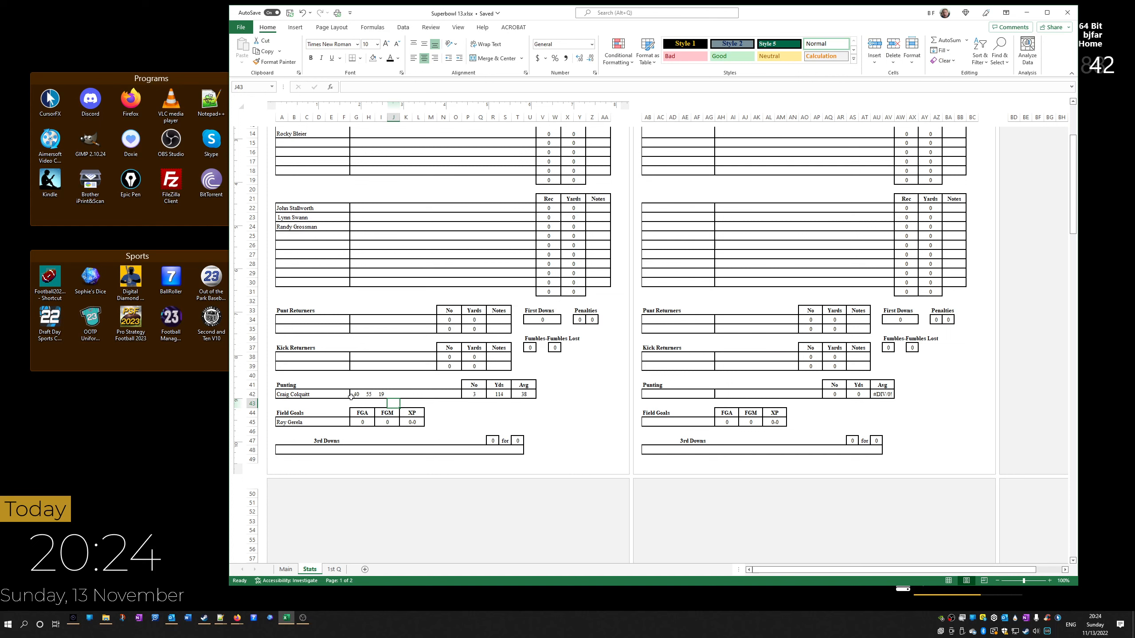
left_click_drag(355, 395, 376, 394)
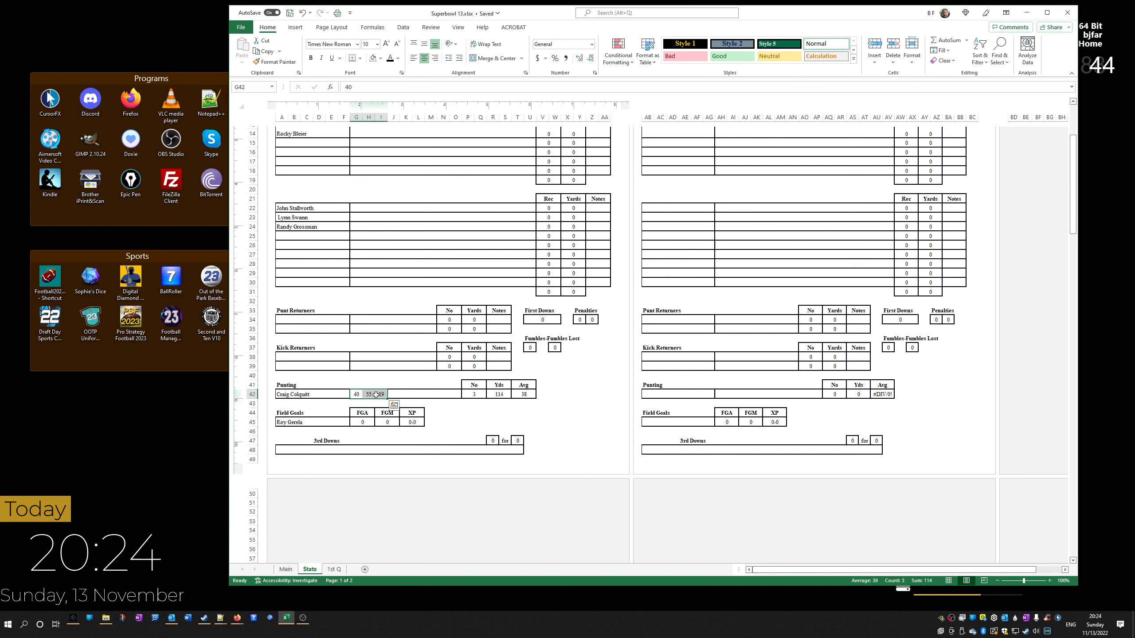
key("Delete")
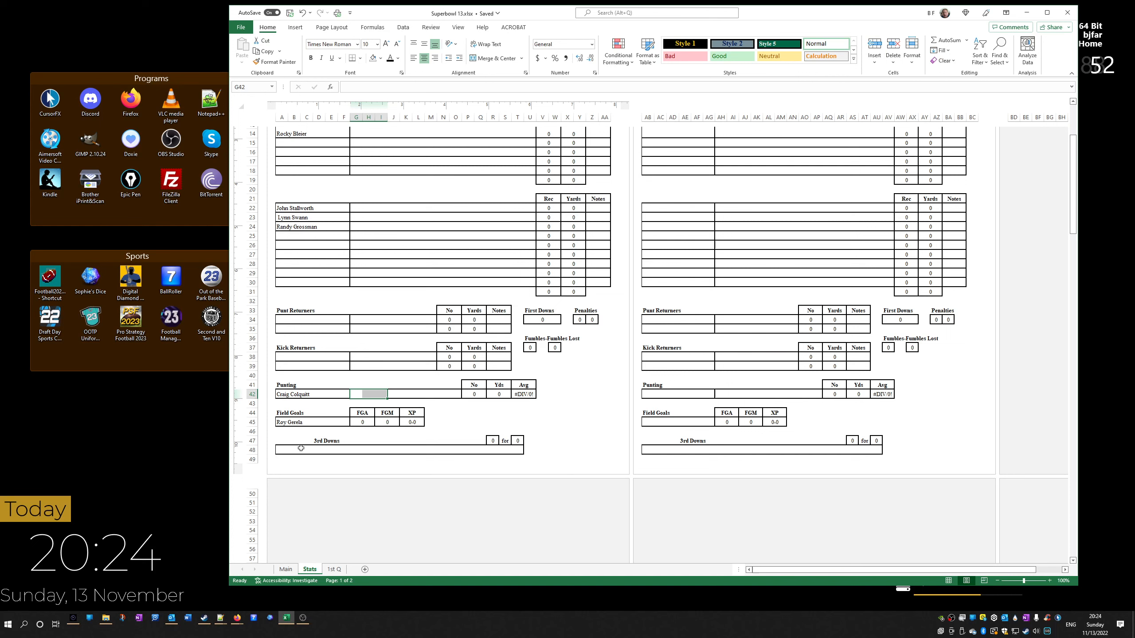
Record the sample third-down results 1, x and 1 in A48:C48 of the Steelers 3rd Downs row, and clear them again
left_click(282, 449)
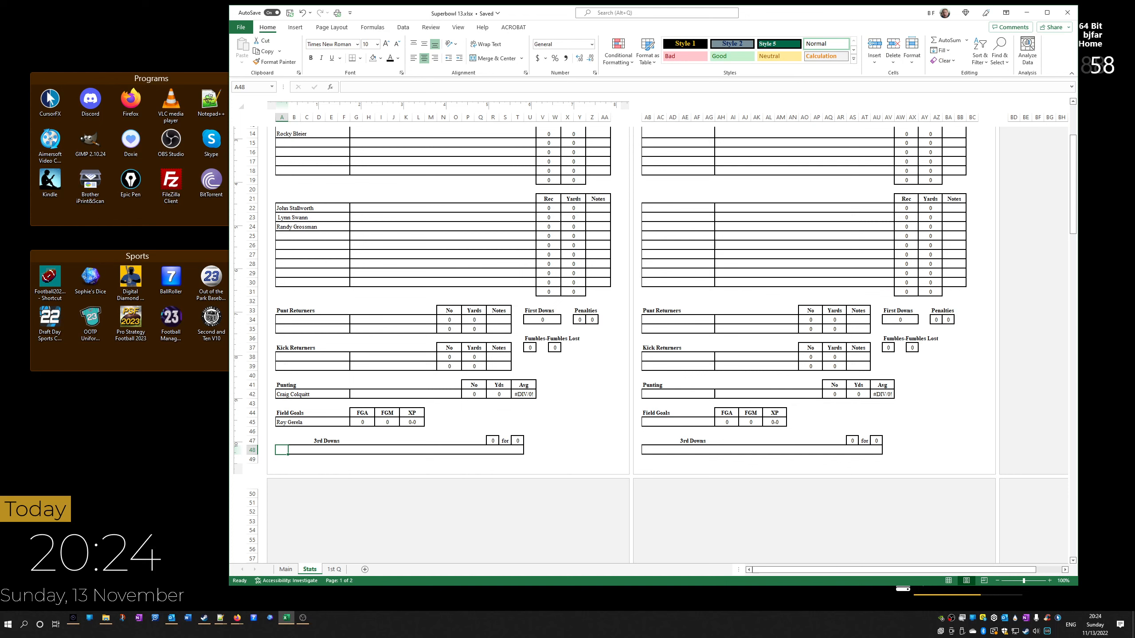
type("1")
key("Tab")
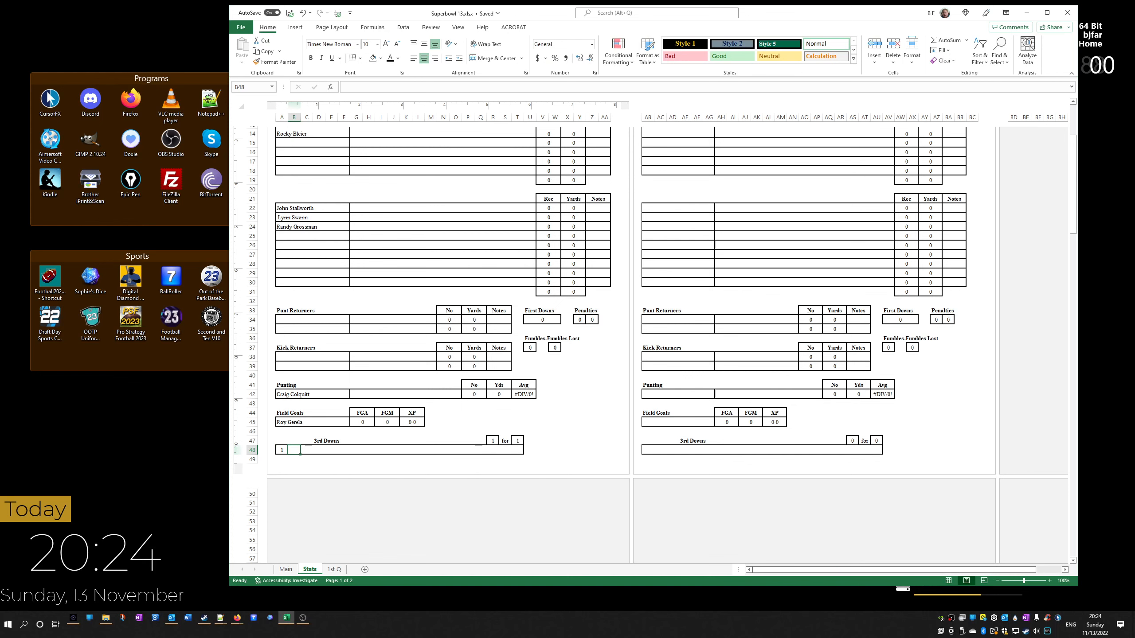
type("x")
key("Tab")
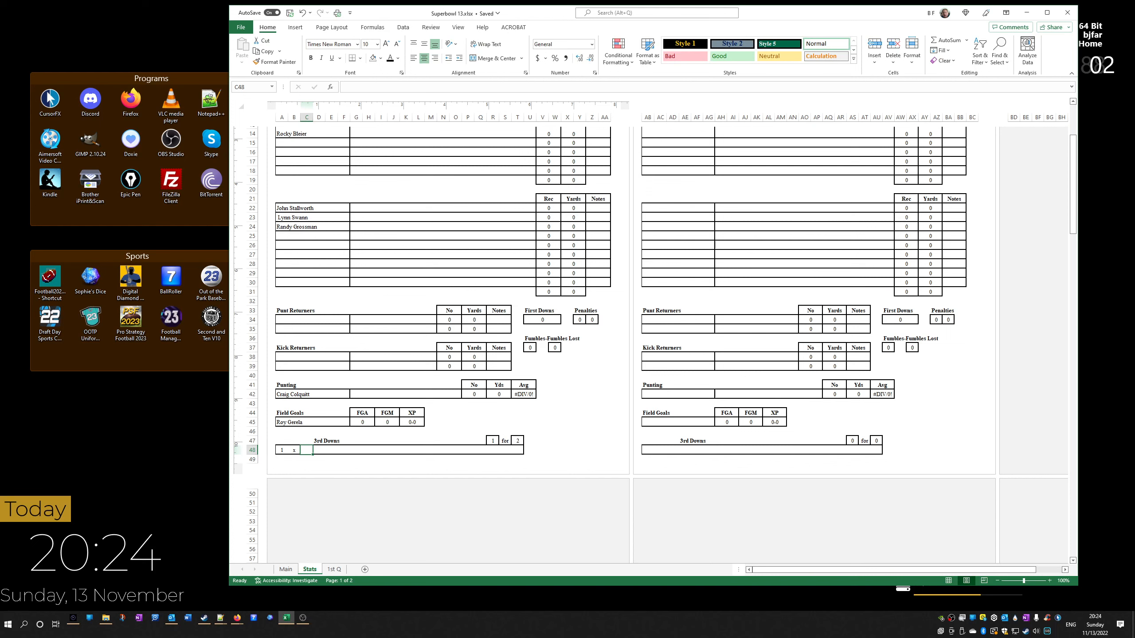
type("1")
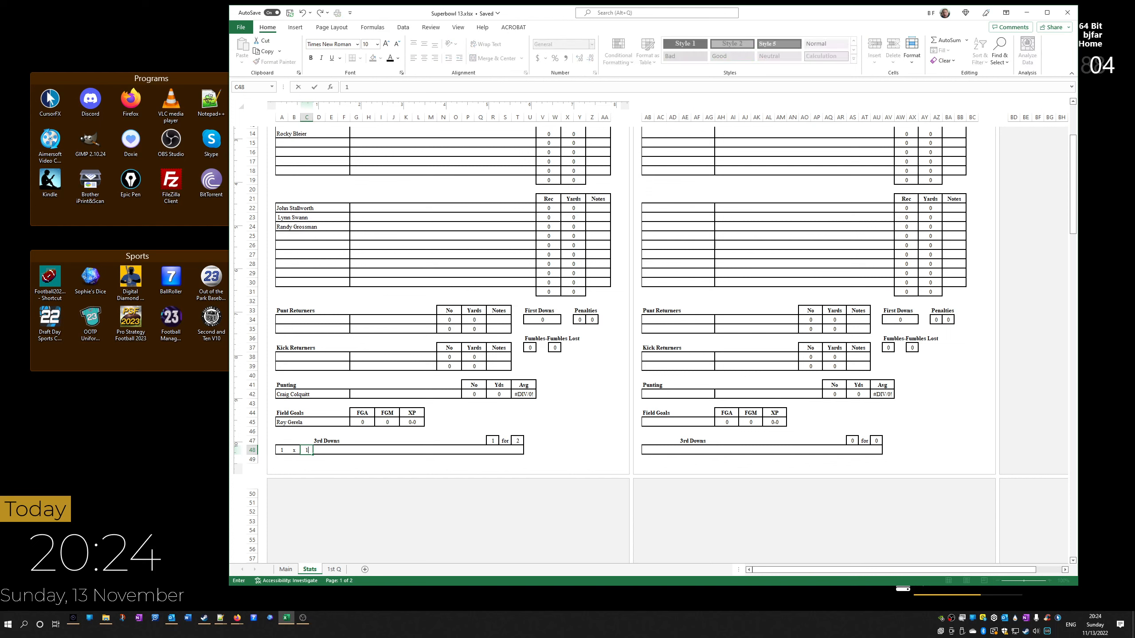
key("Tab")
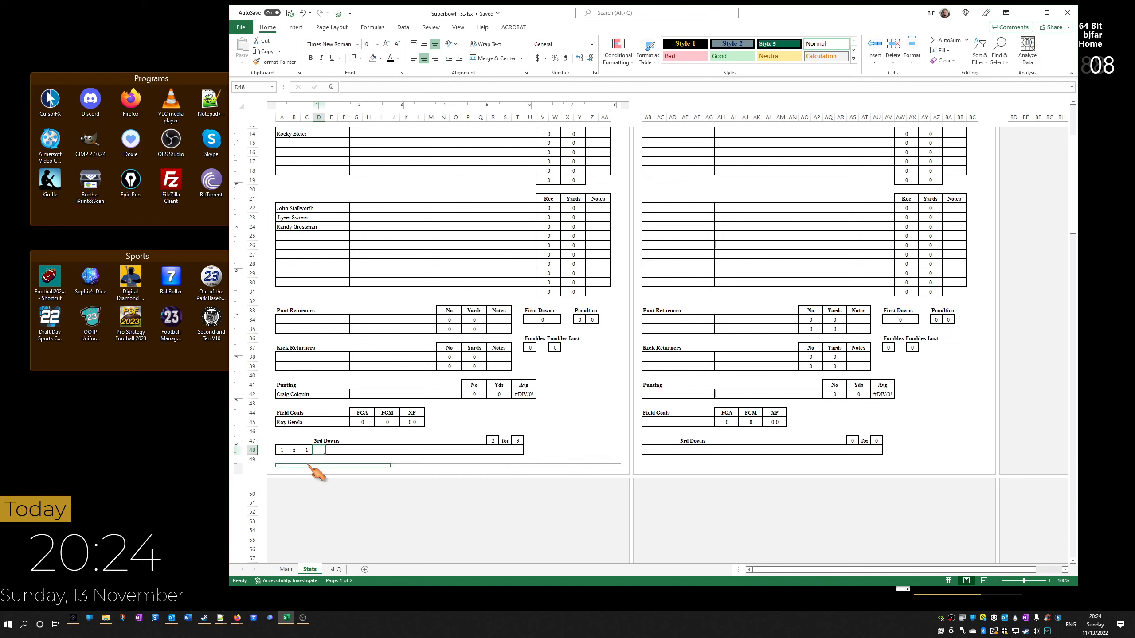
left_click_drag(284, 451, 304, 451)
key("Delete")
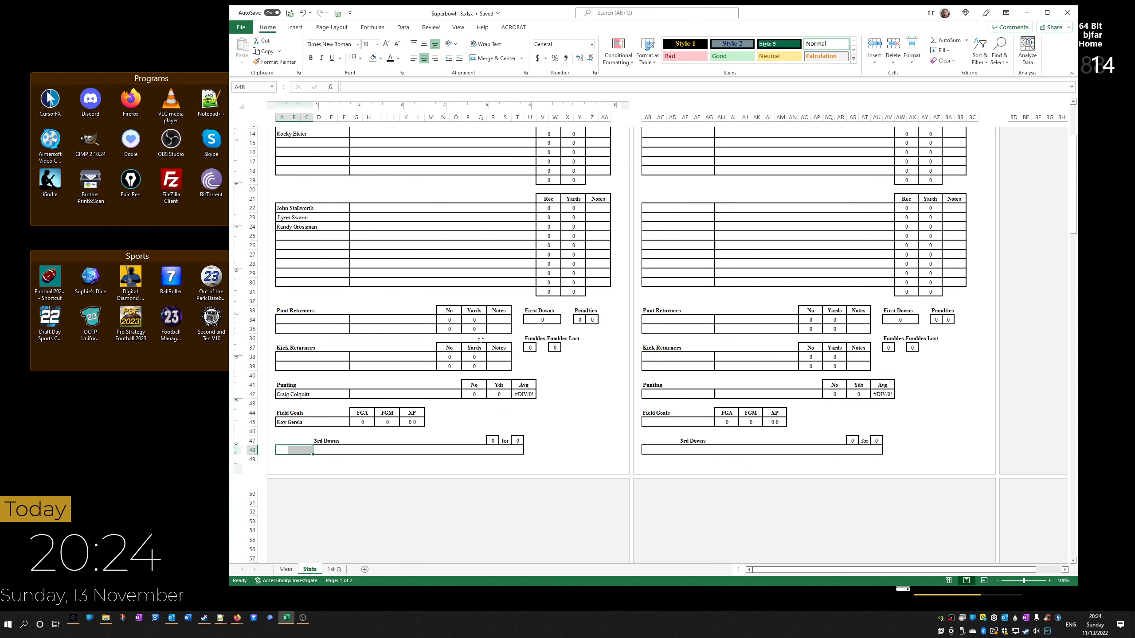
Narrow the workbook window showing the 1st Q sheet, and open a second window of the workbook beside it
scroll(480, 340, "up", 5)
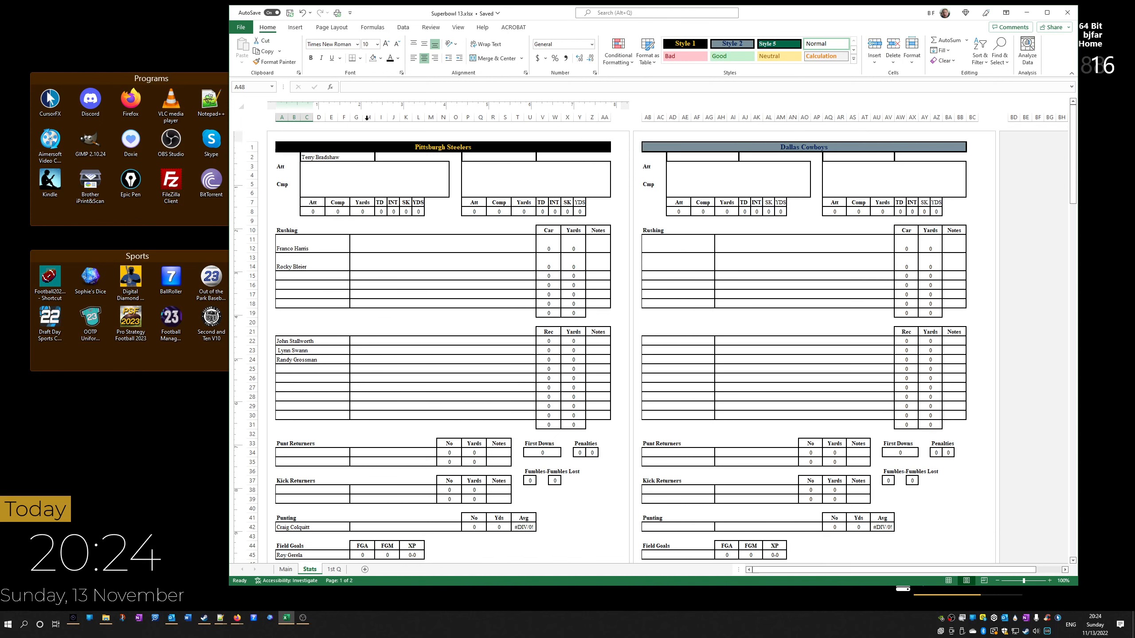
left_click(335, 571)
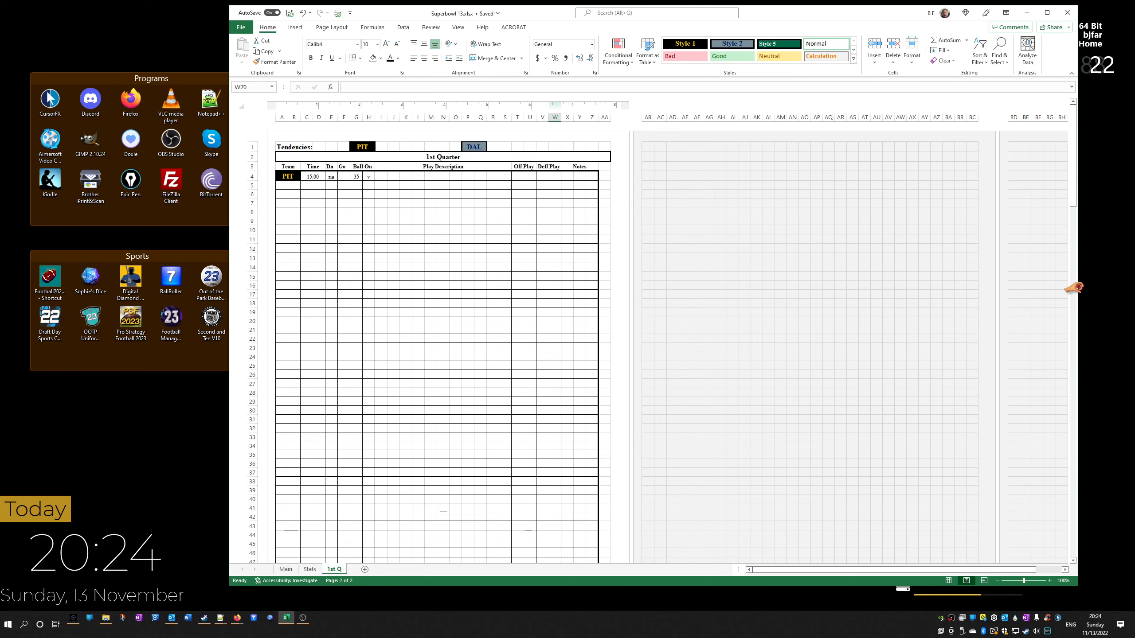
left_click_drag(1076, 287, 623, 280)
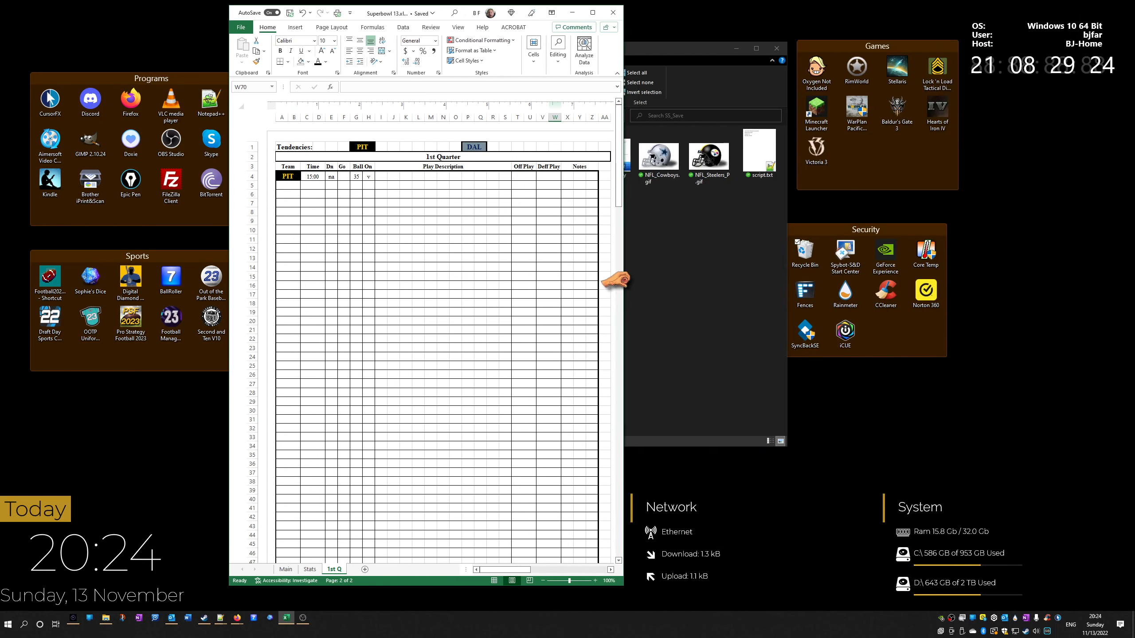
left_click(459, 29)
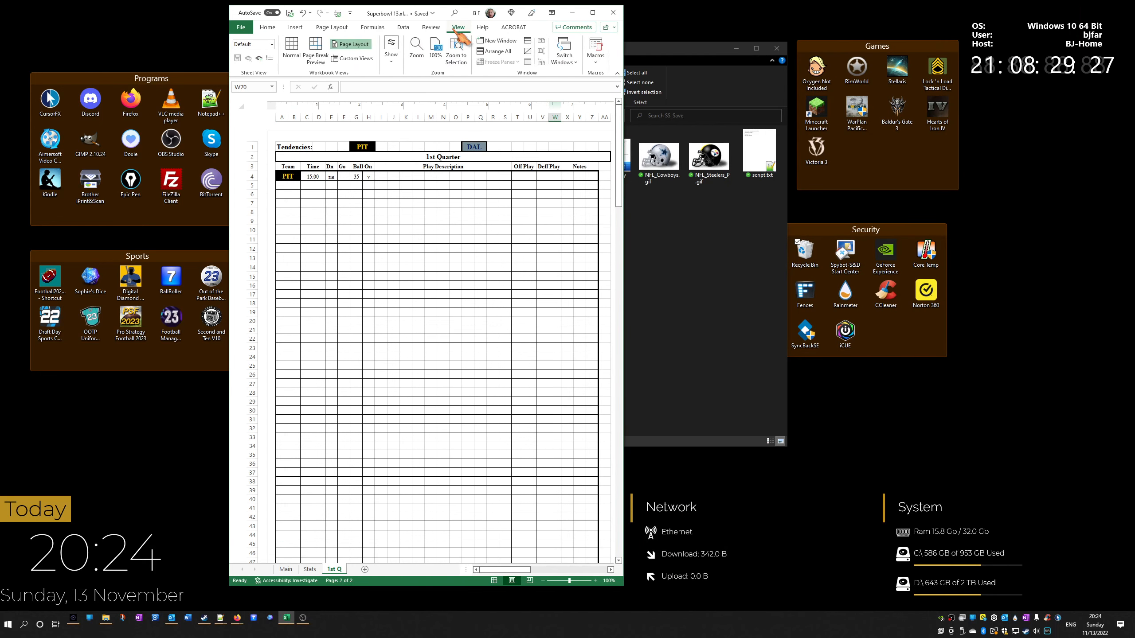
left_click(494, 42)
left_click_drag(432, 17, 828, 17)
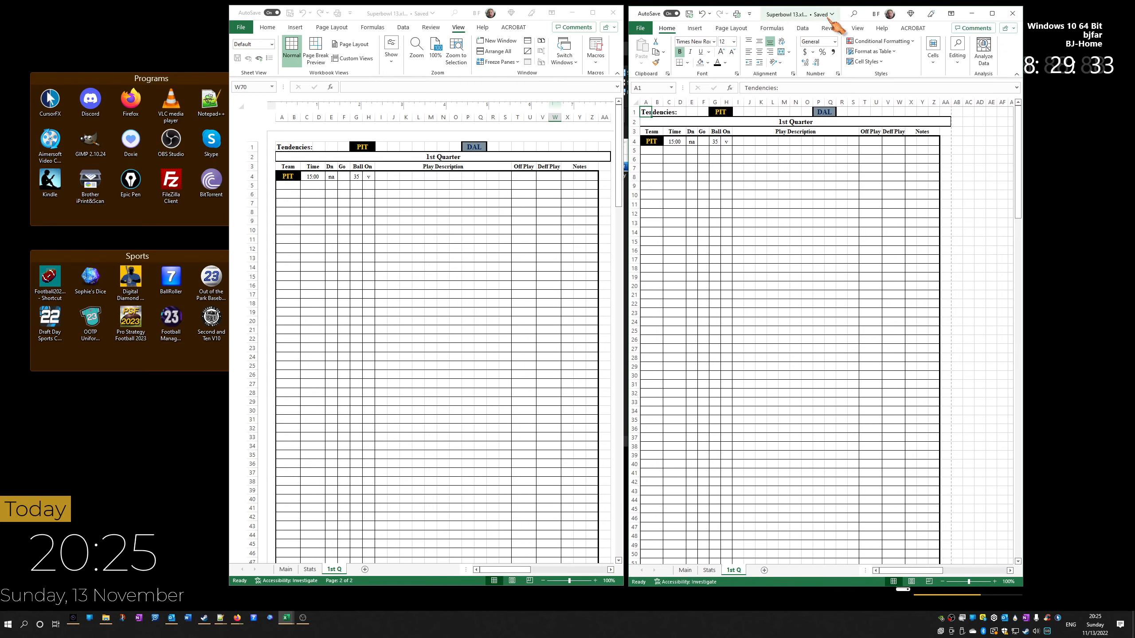
Show the Stats sheet in the second window, hide its gridlines and display it in Page Layout view
left_click(711, 573)
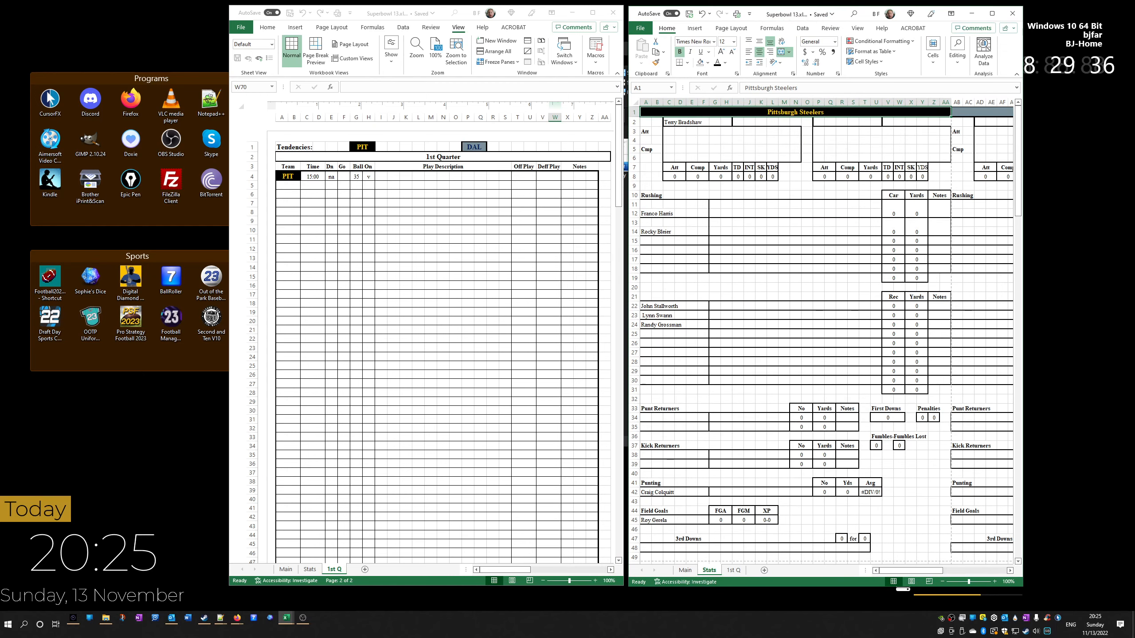
left_click(859, 30)
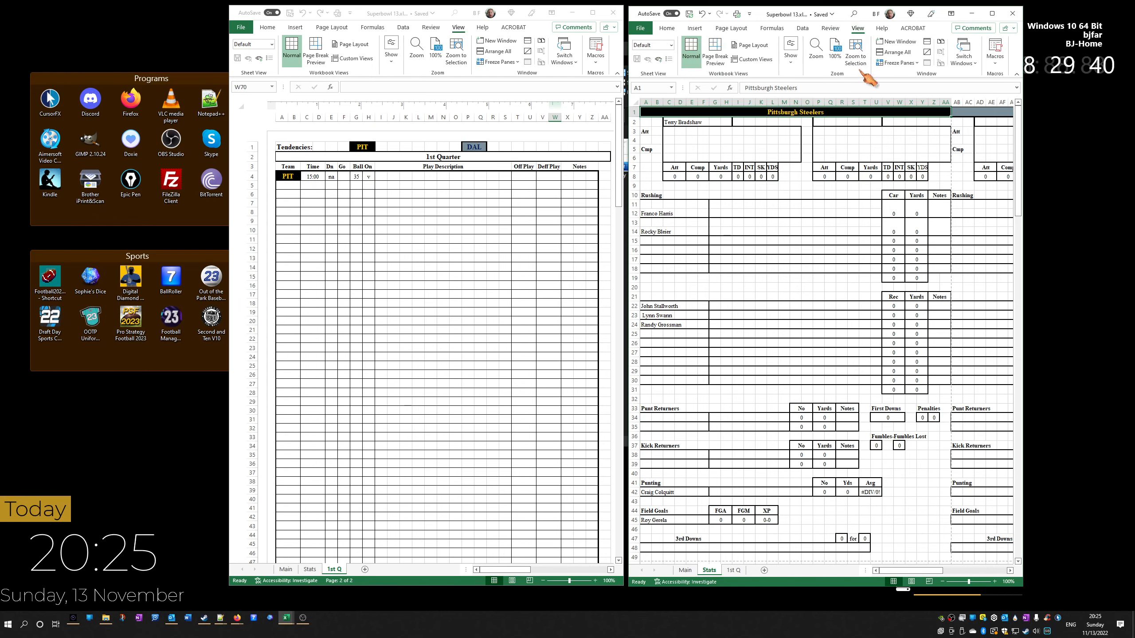
left_click(791, 50)
left_click(827, 102)
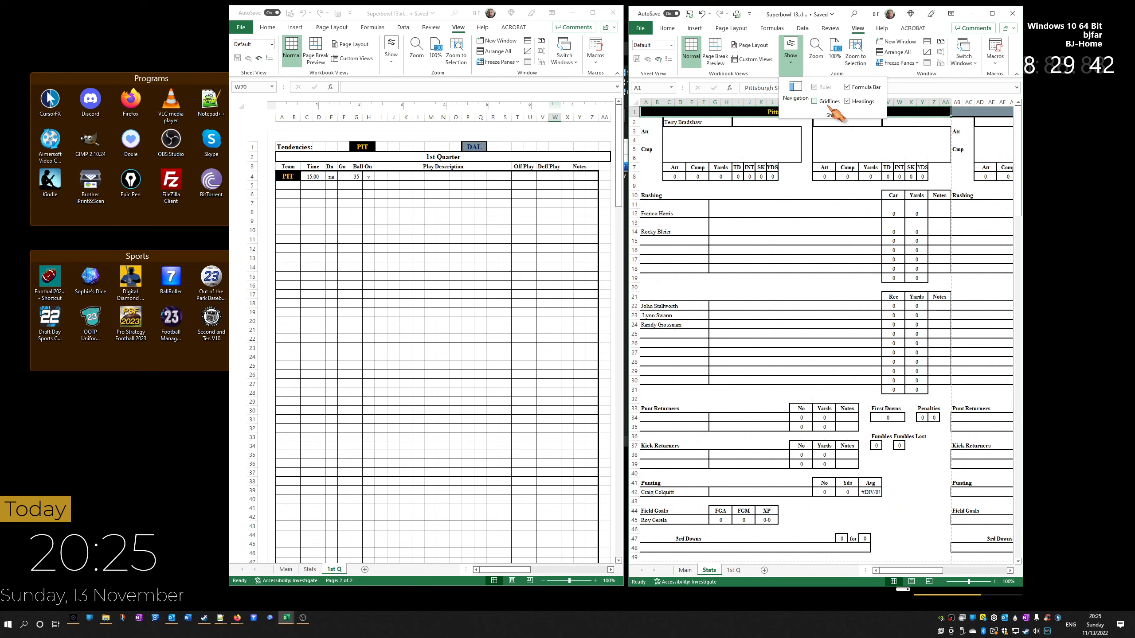
left_click(755, 49)
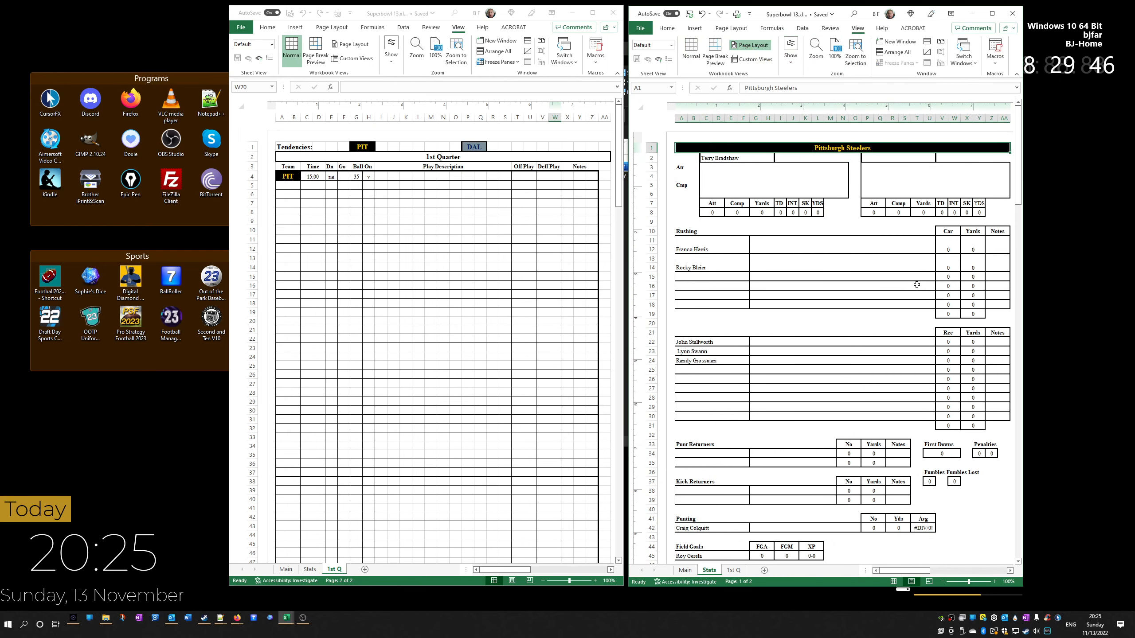
Widen the second window until the edge of the Dallas Cowboys page shows next to the Steelers stats page
scroll(911, 288, "down", 5)
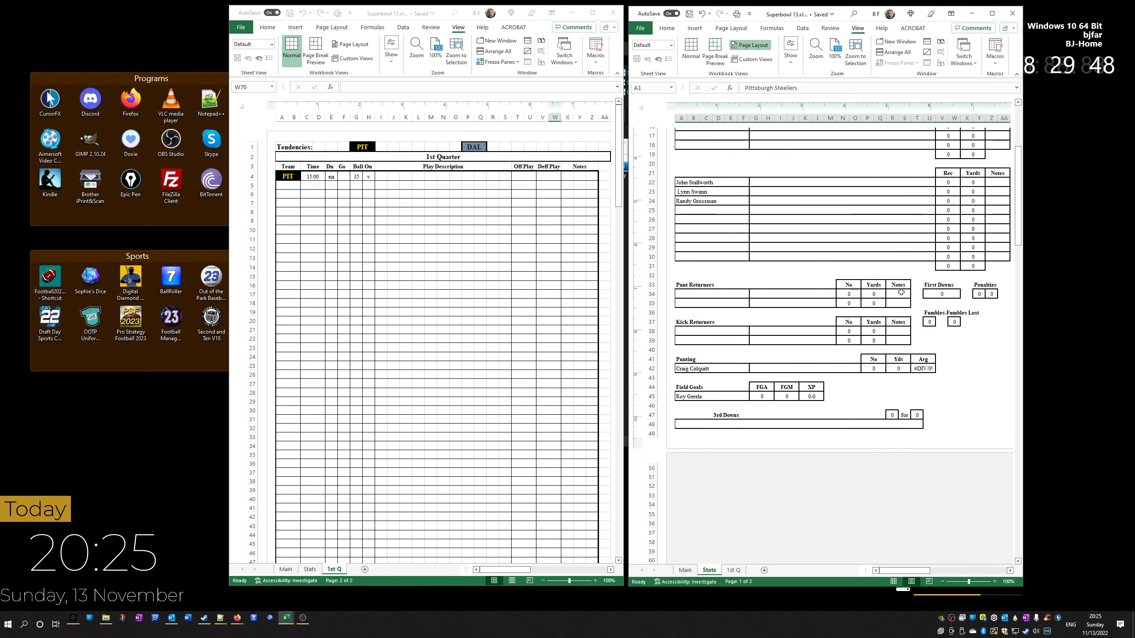
scroll(901, 293, "up", 5)
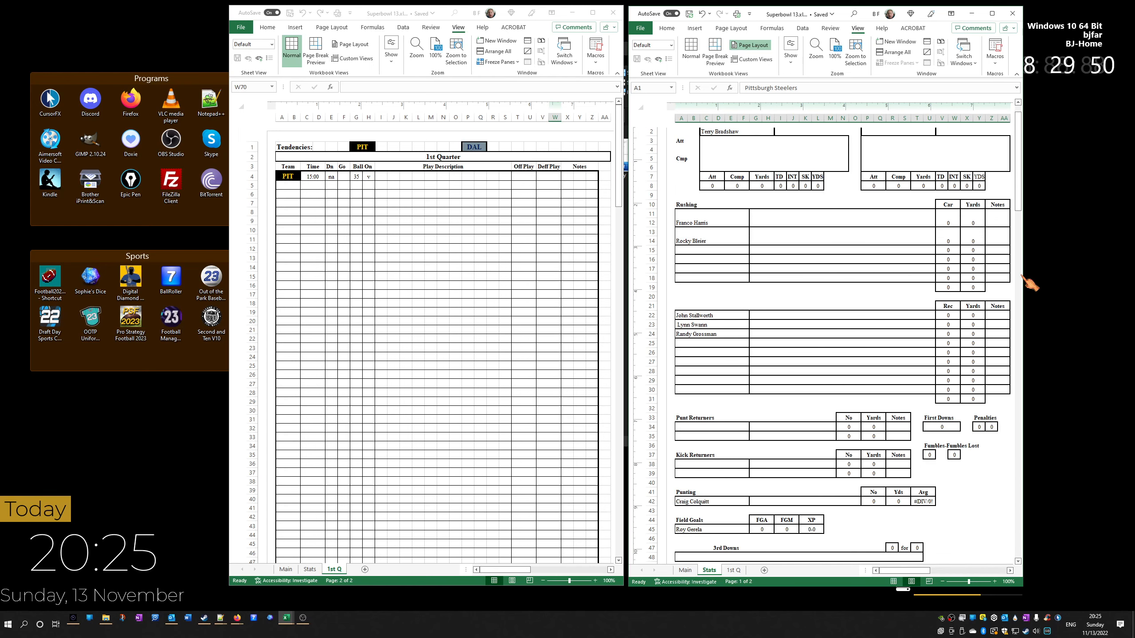
left_click_drag(1023, 274, 1097, 268)
left_click_drag(947, 570, 981, 580)
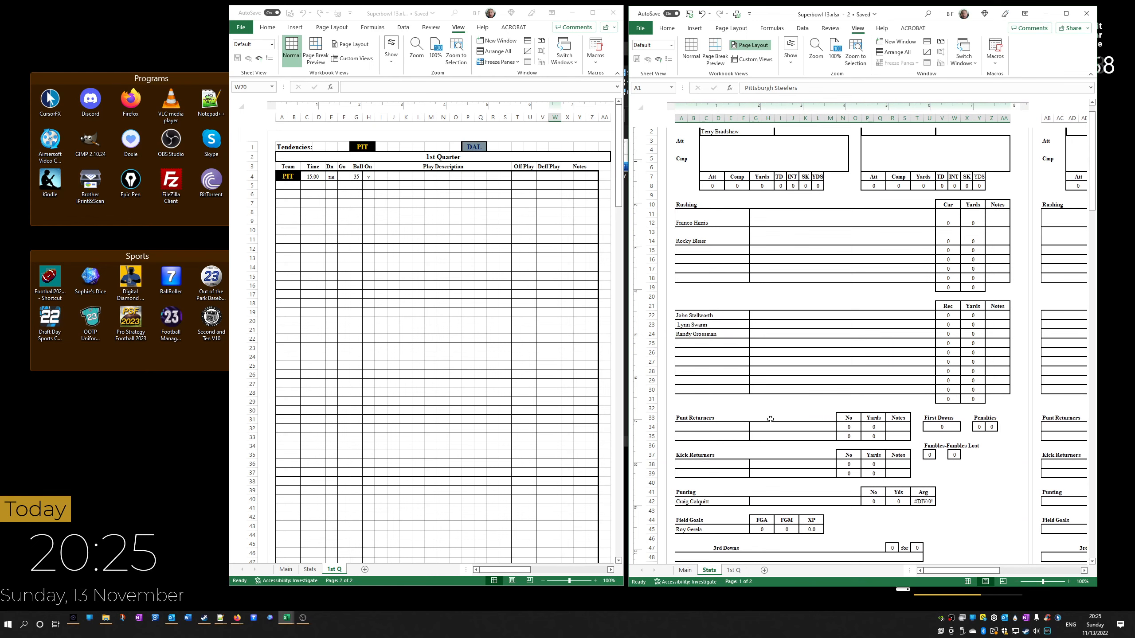
scroll(746, 380, "up", 1)
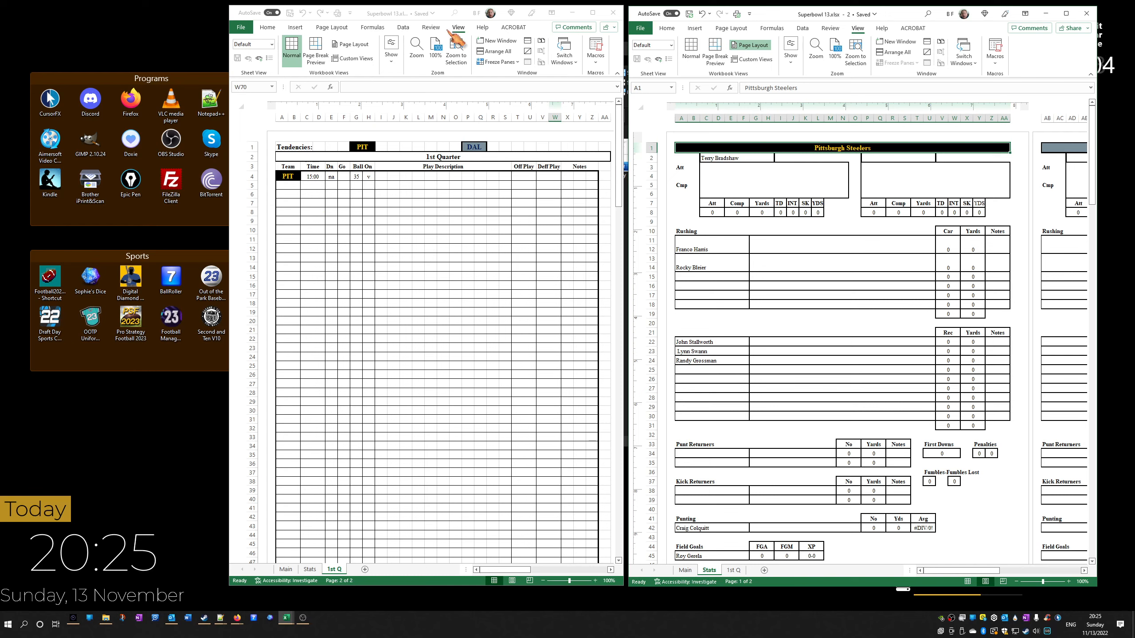
Hide the gridlines of the 1st Q sheet in the first window
left_click(397, 65)
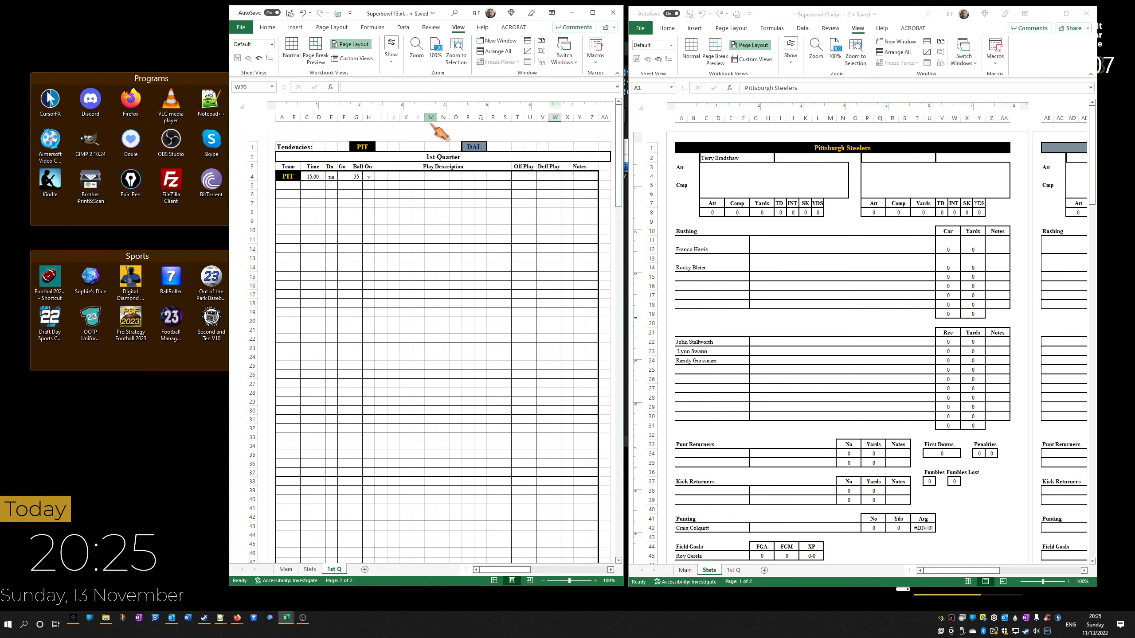
left_click(393, 57)
left_click(425, 106)
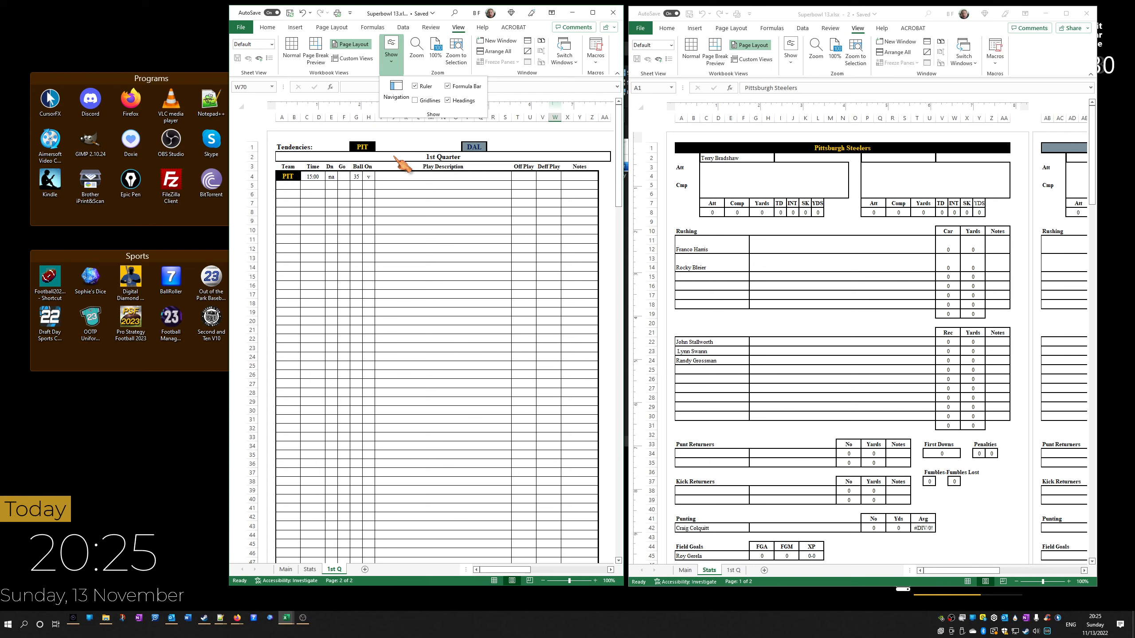
left_click(384, 152)
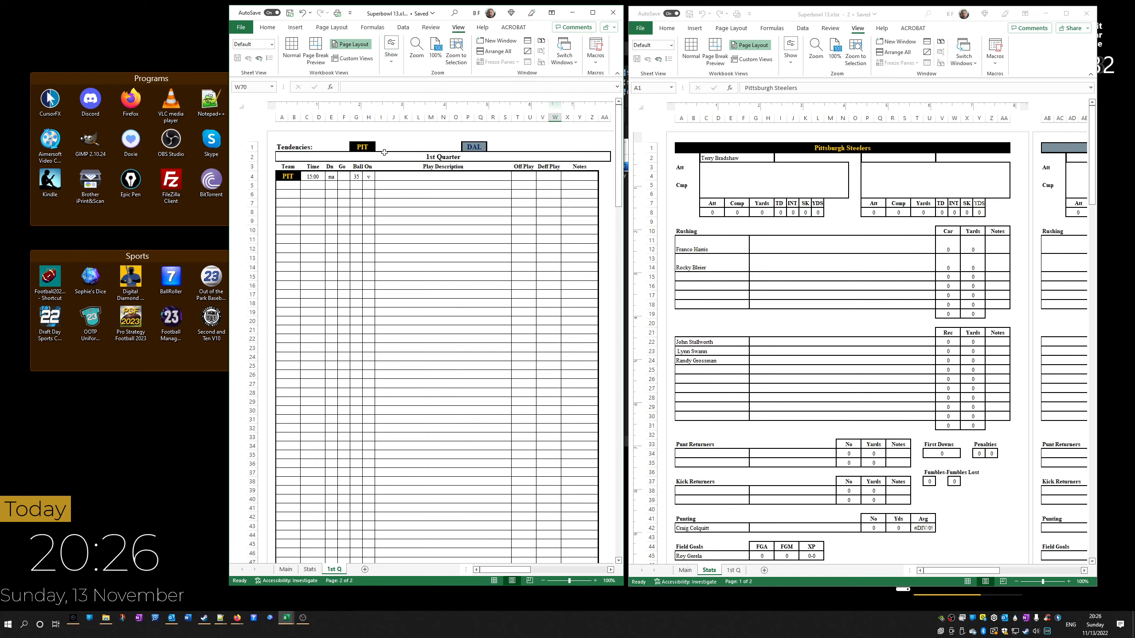
Enter the PIT tendencies +8 in I1 and Y+1 in K1 of the 1st Q sheet
left_click(382, 149)
type("+3")
key("Right")
key("Right")
key("Left")
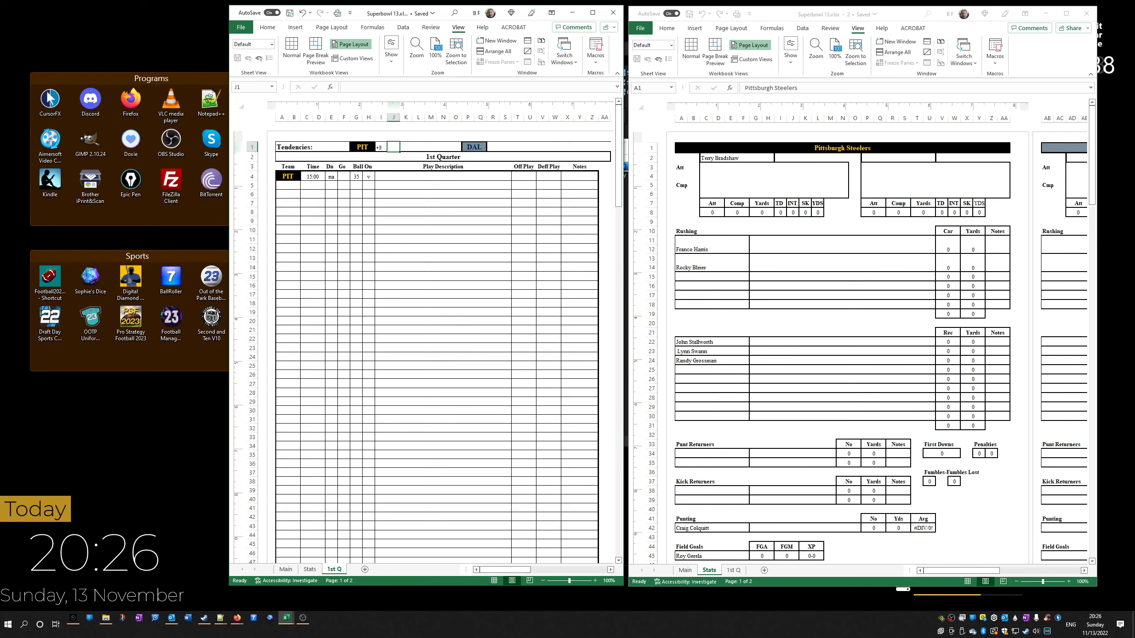
key("Right")
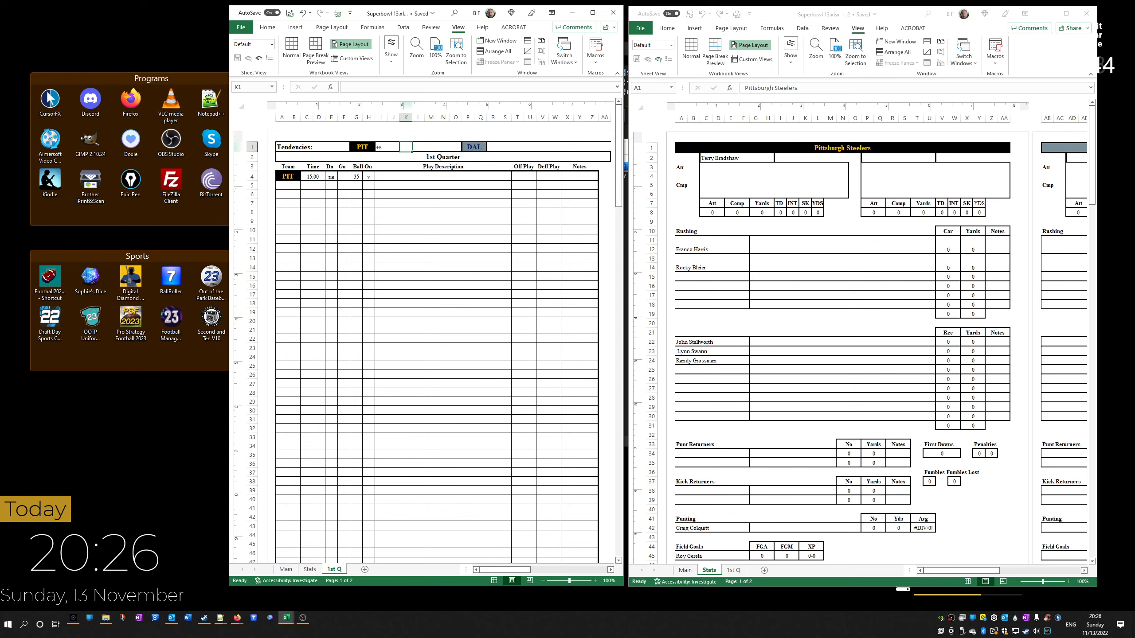
type("Y+")
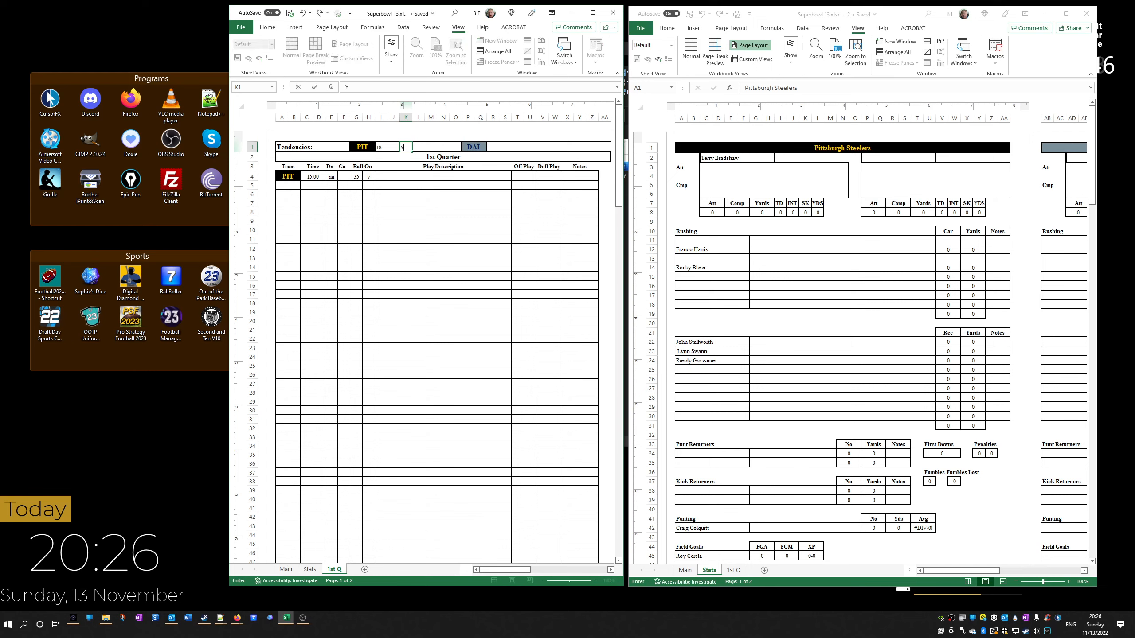
key("Right")
Enter the DAL tendencies +1 in R1 and Y+0 in T1 of the 1st Q sheet
key("Right")
key("Right")
key("Right")
key("Right")
key("Right")
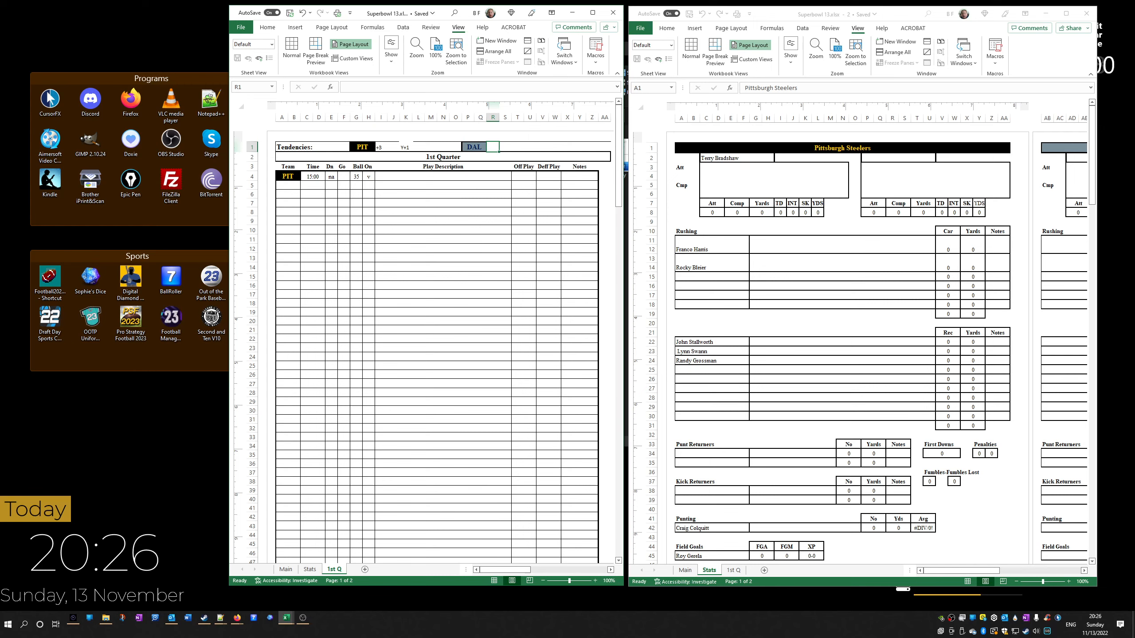
type("+1")
key("Tab")
key("Tab")
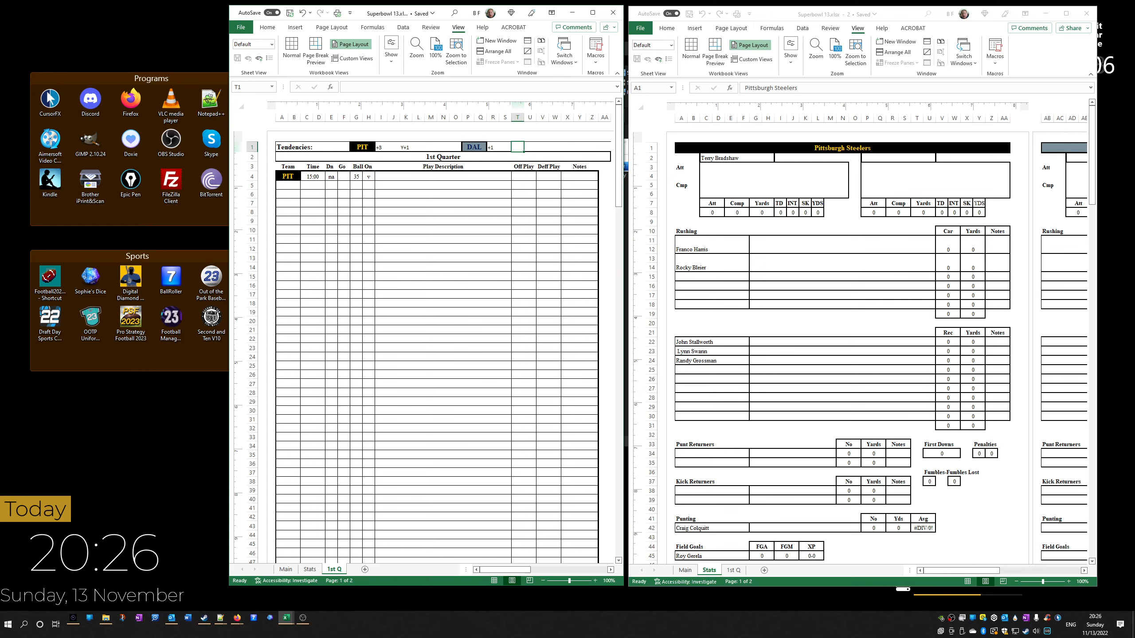
type("Y")
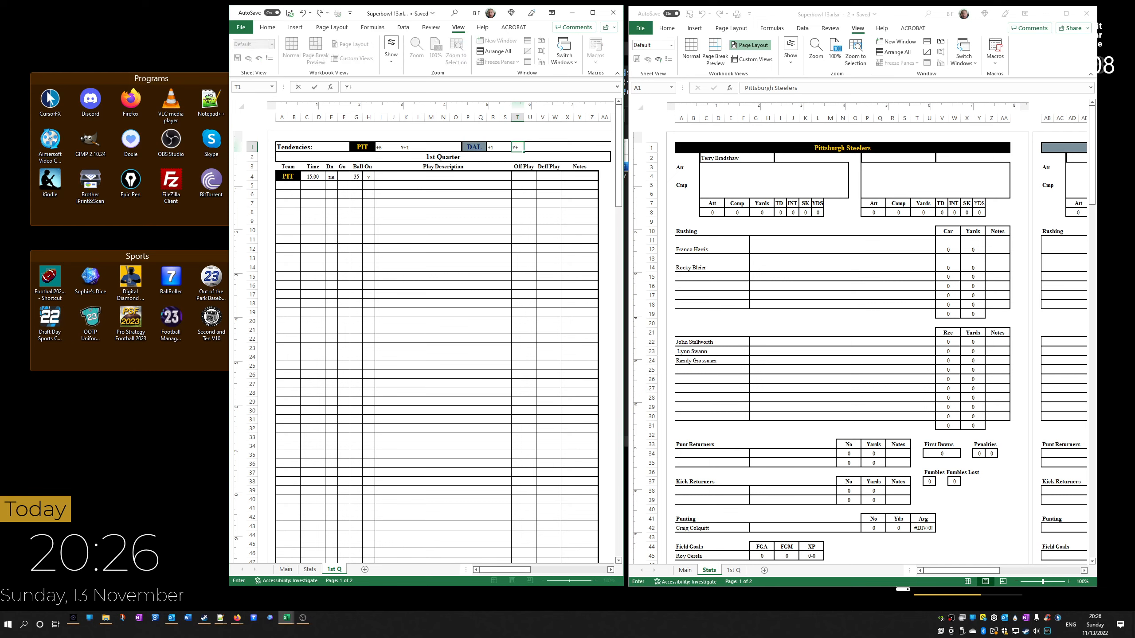
type("+0")
left_click(394, 330)
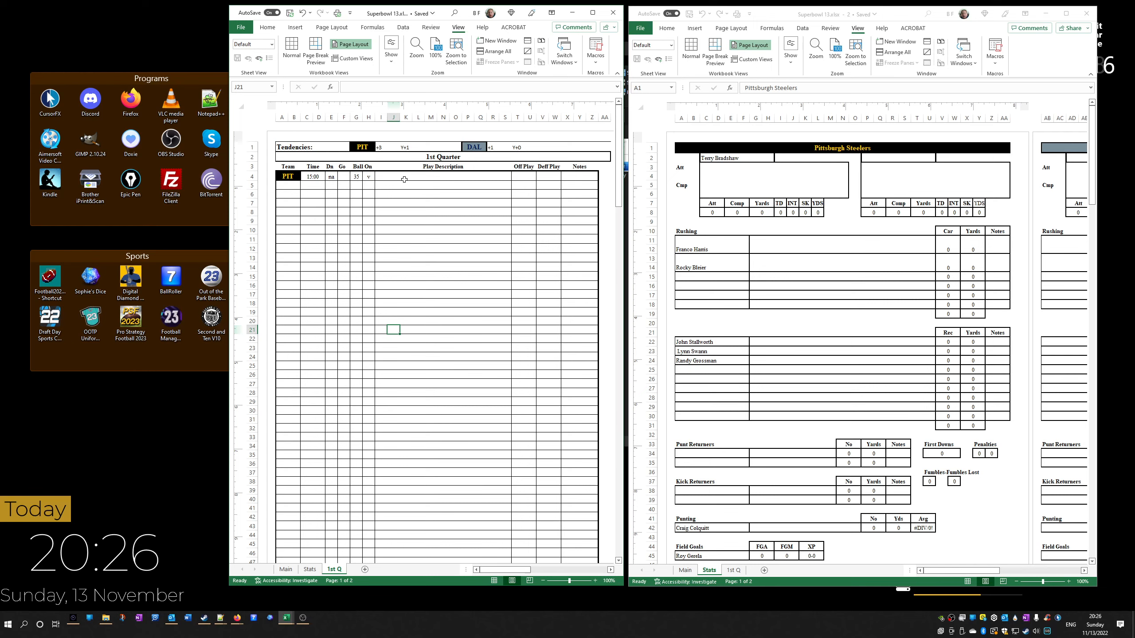
Maximize the first window and examine the Main sheet's team totals and player tables alongside the matching tallies on the Stats sheet
left_click(310, 571)
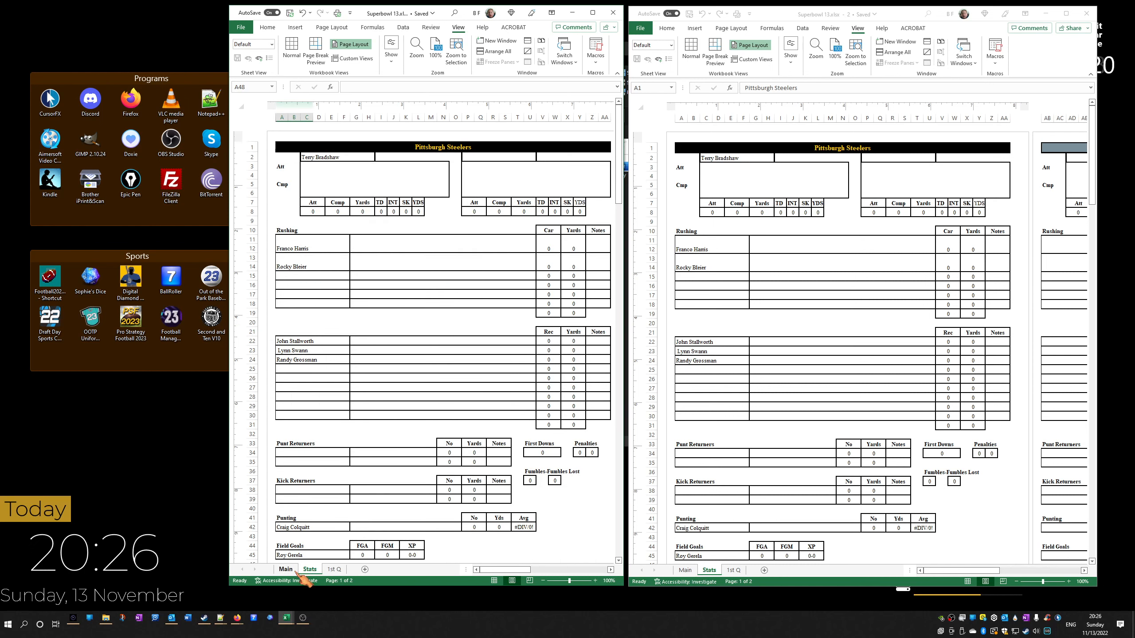
left_click(295, 571)
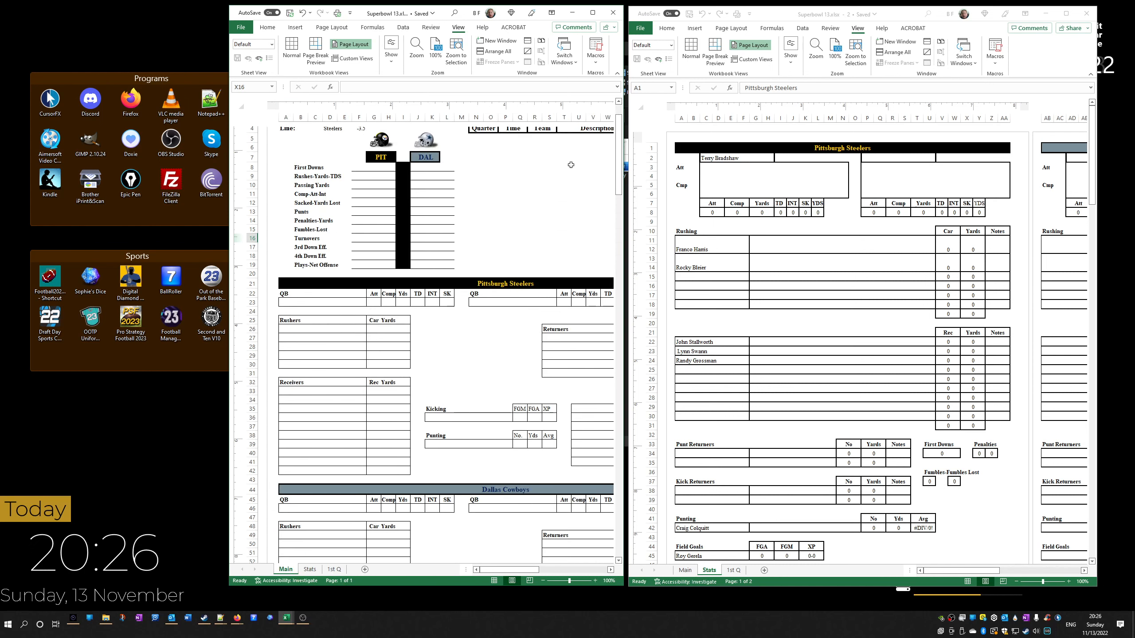
left_click(592, 13)
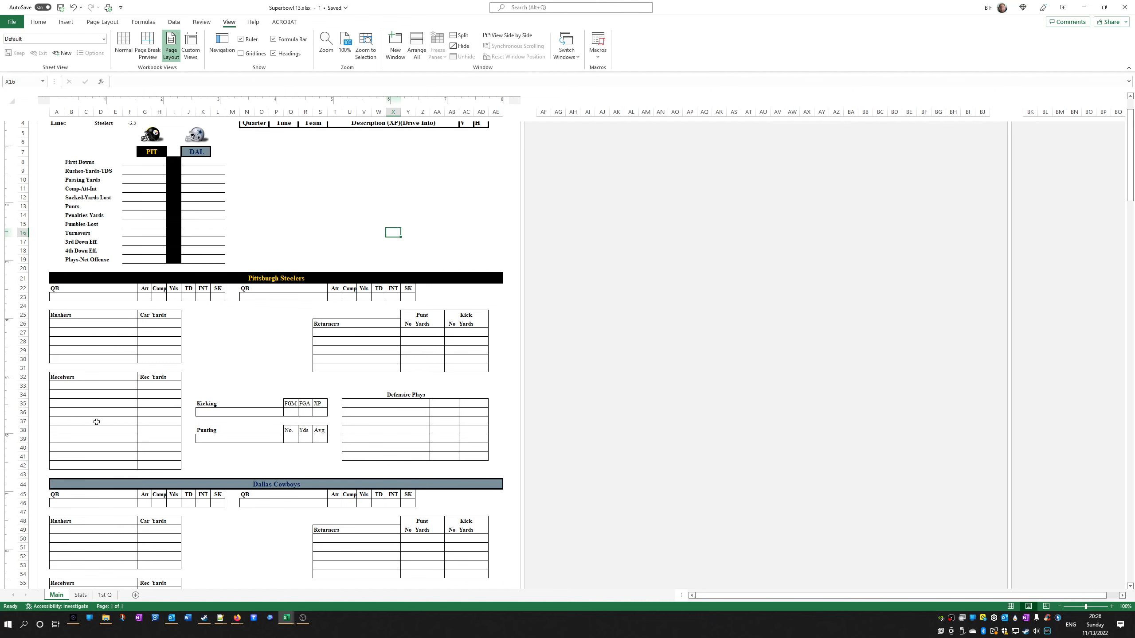
scroll(210, 408, "up", 2)
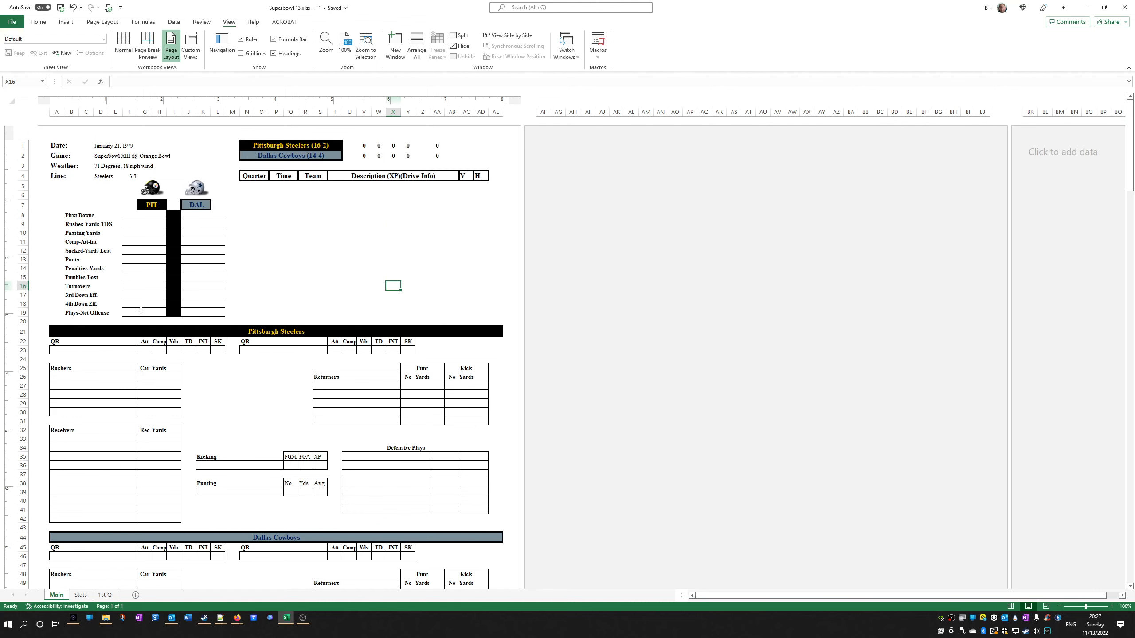
scroll(117, 274, "down", 3)
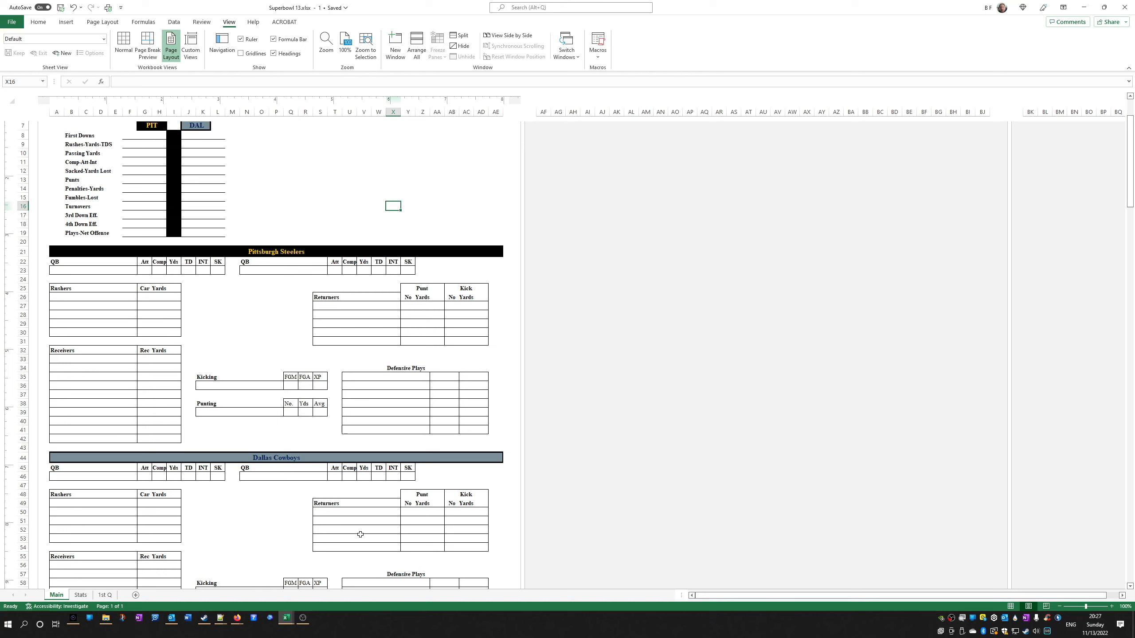
left_click(80, 595)
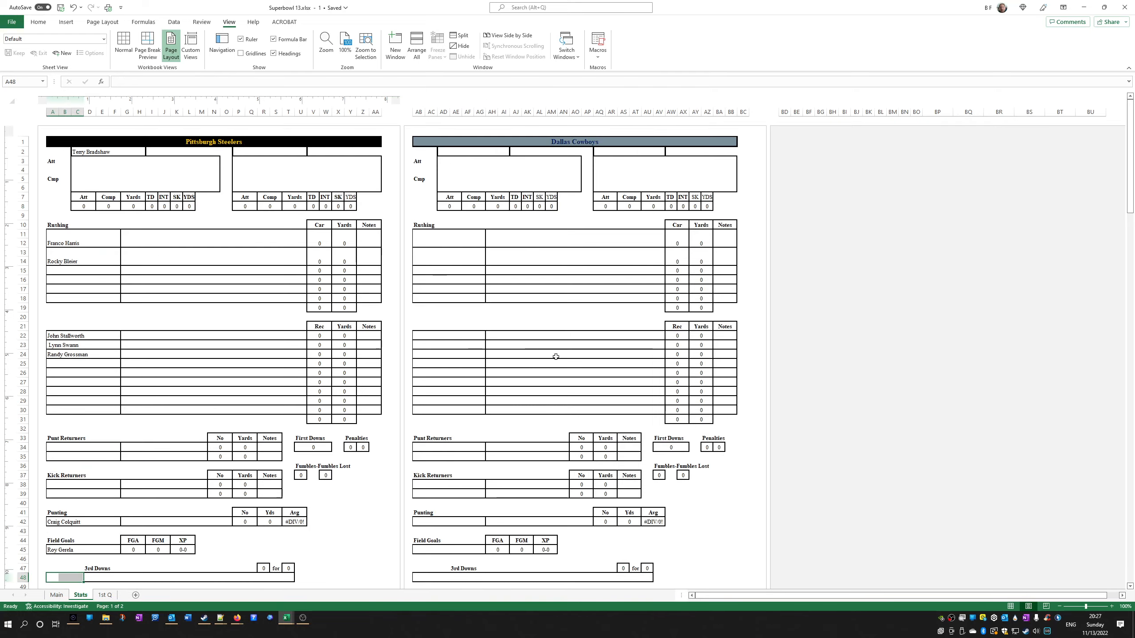
left_click(56, 595)
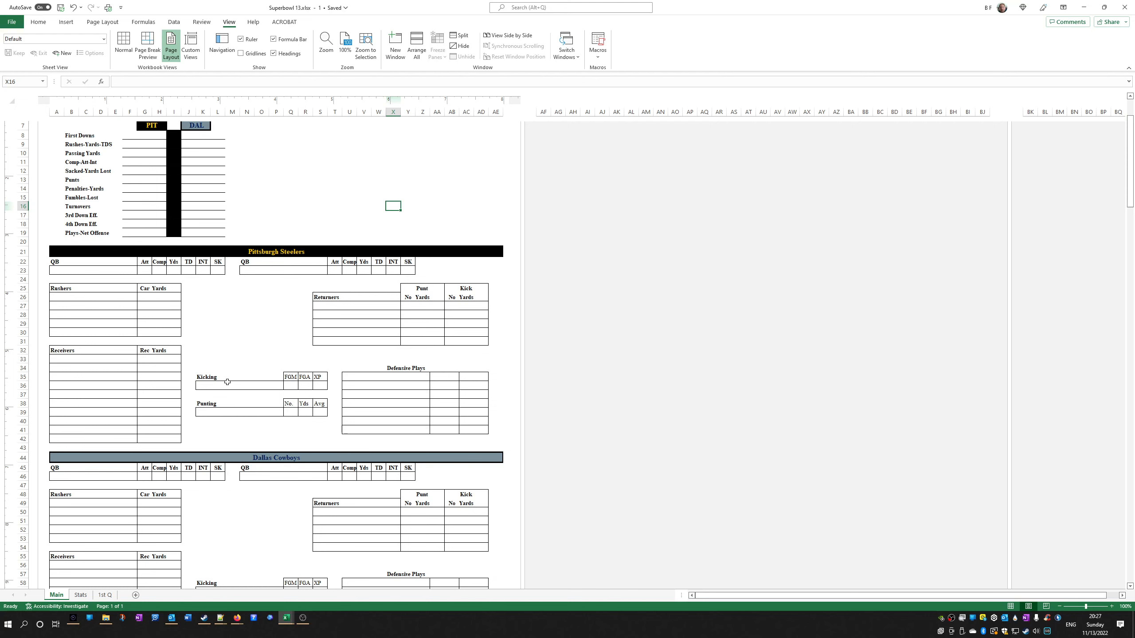
scroll(228, 382, "up", 3)
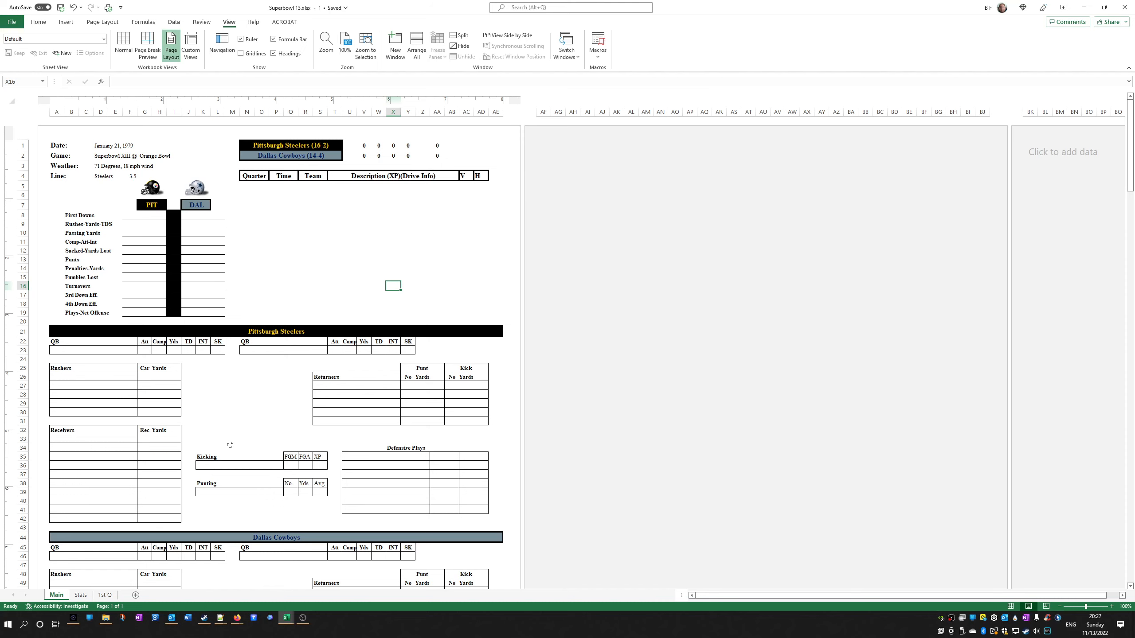
Select the PIT and DAL team statistics block E61:S73 below the play log on the 1st Q sheet
left_click(80, 595)
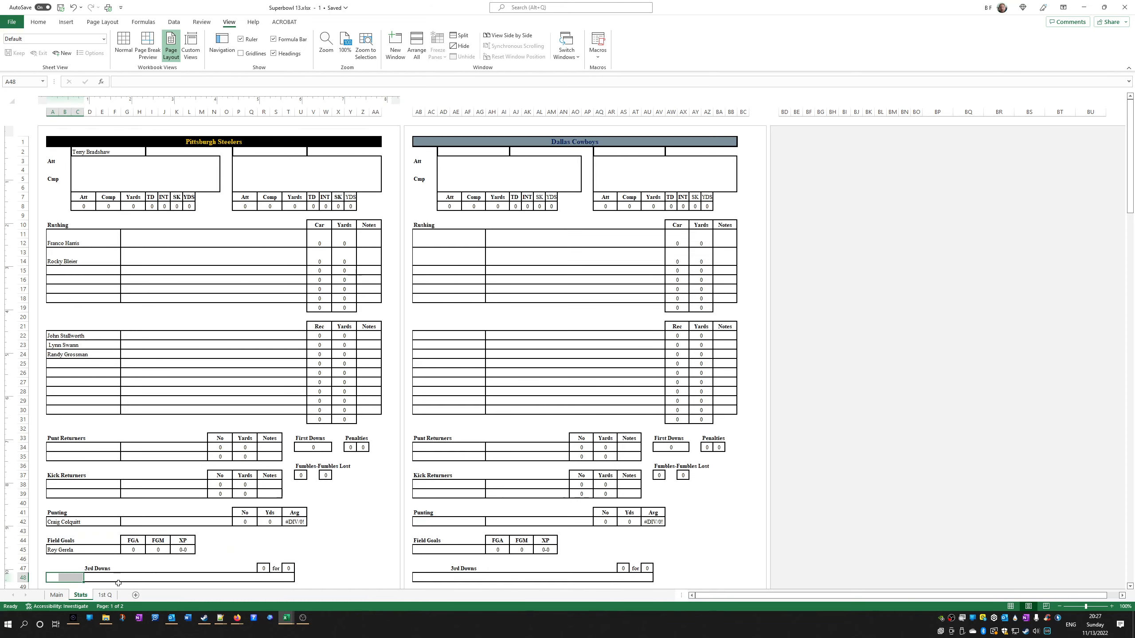
left_click(106, 595)
scroll(178, 472, "down", 8)
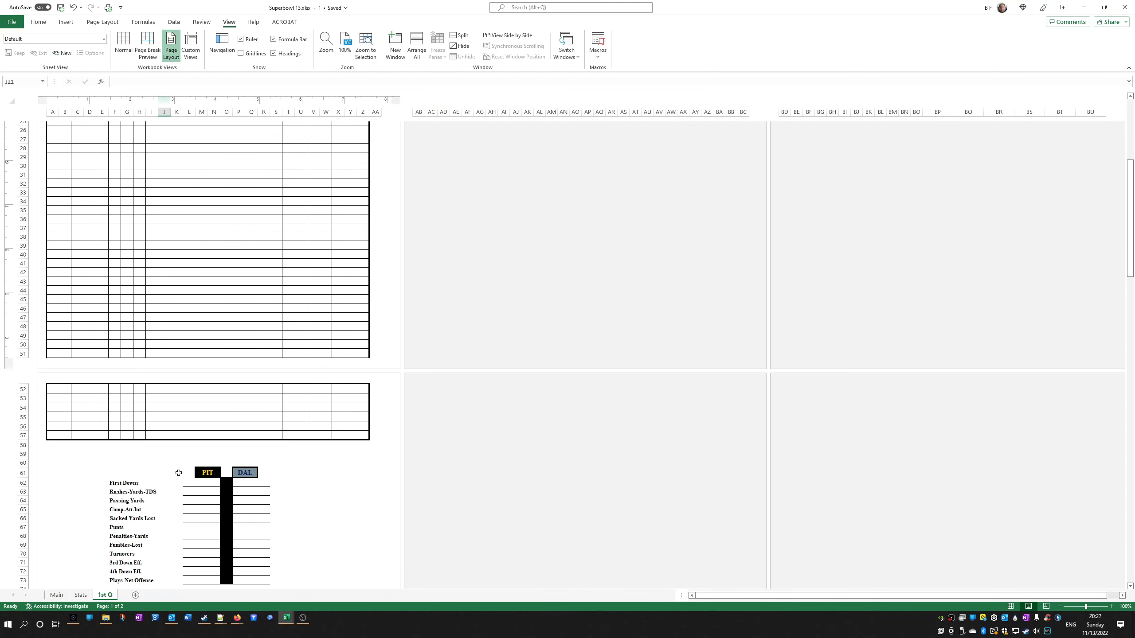
scroll(178, 473, "down", 7)
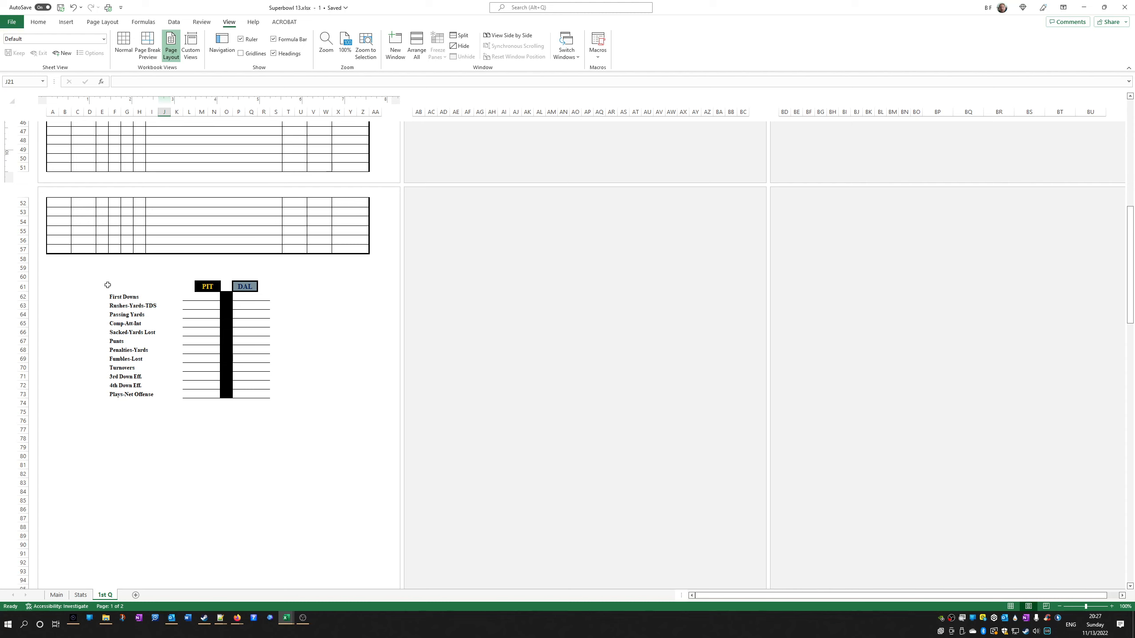
left_click_drag(108, 285, 272, 392)
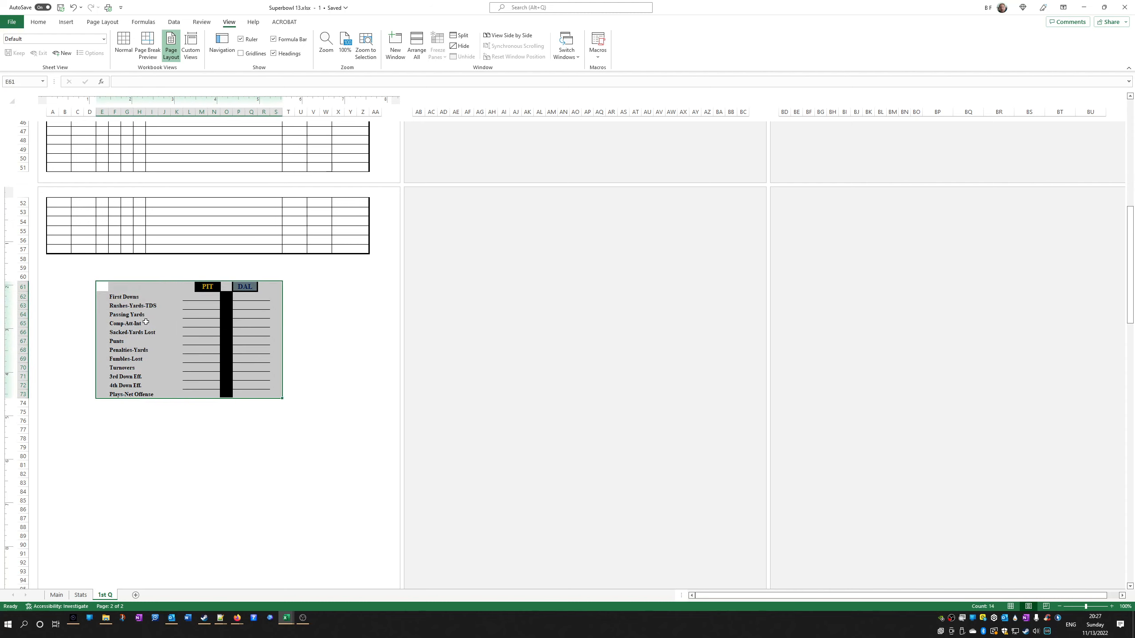
Examine the team statistics block on the 1st Q sheet, its matching block on Main, and Main's scoring summary columns
left_click(126, 307)
left_click_drag(114, 287, 268, 403)
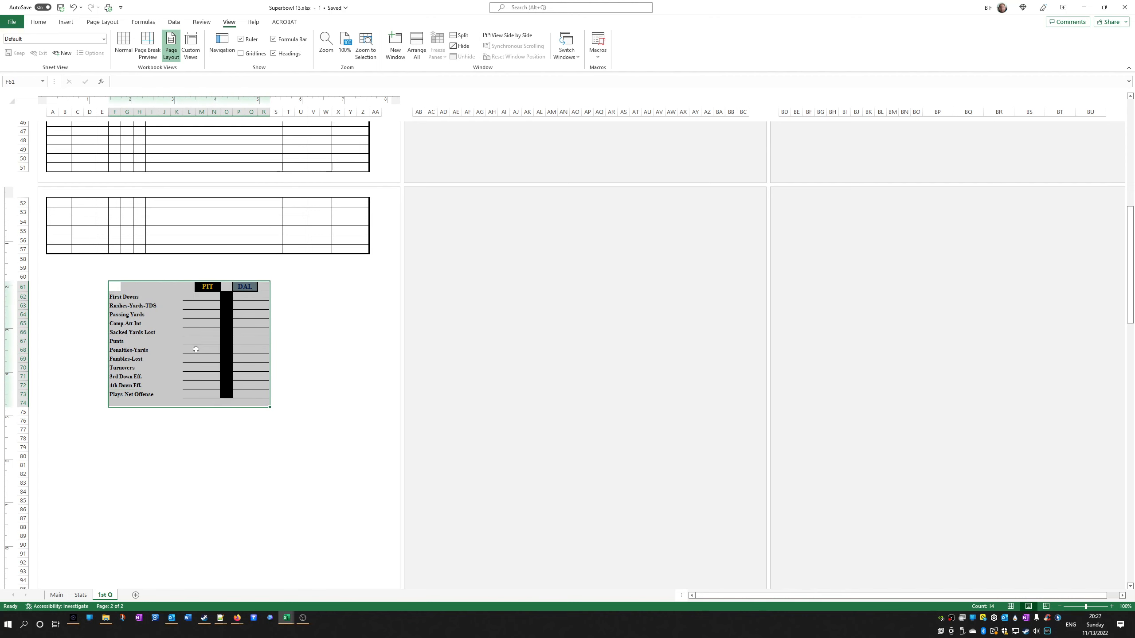
left_click(56, 595)
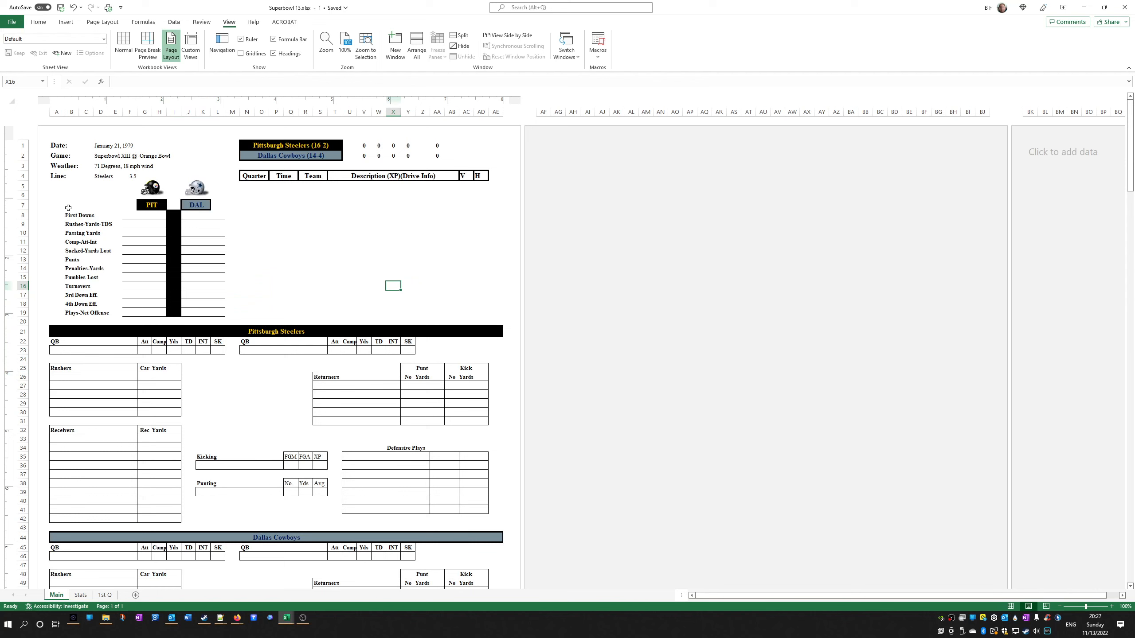
left_click_drag(68, 208, 217, 312)
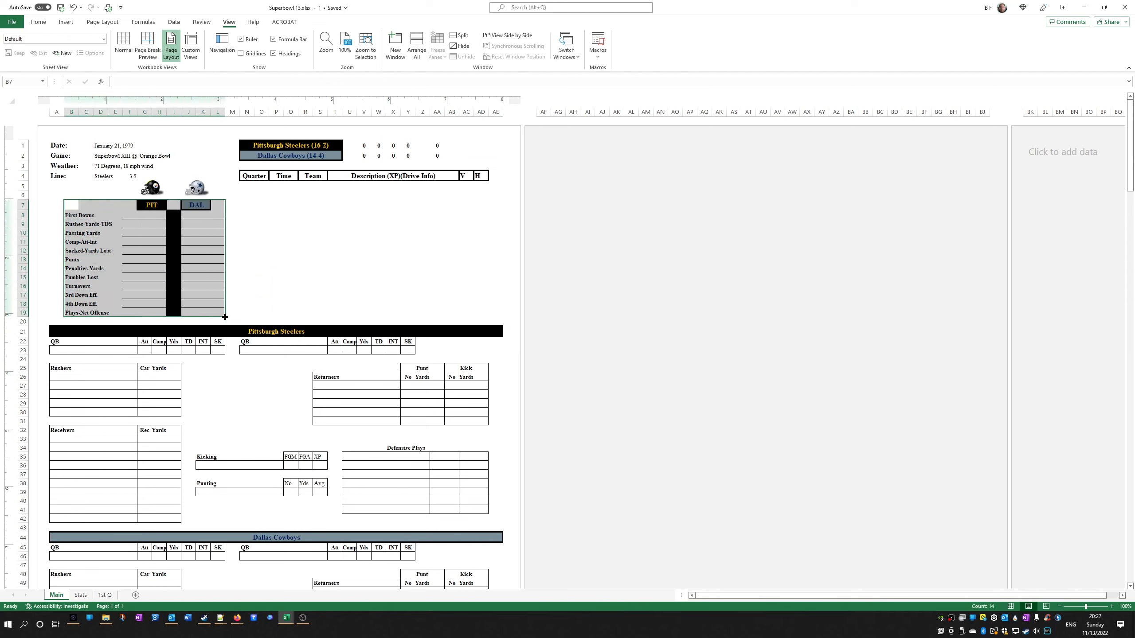
left_click(354, 284)
left_click_drag(250, 186, 289, 186)
left_click_drag(306, 187, 323, 188)
left_click_drag(452, 186, 307, 187)
left_click(248, 187)
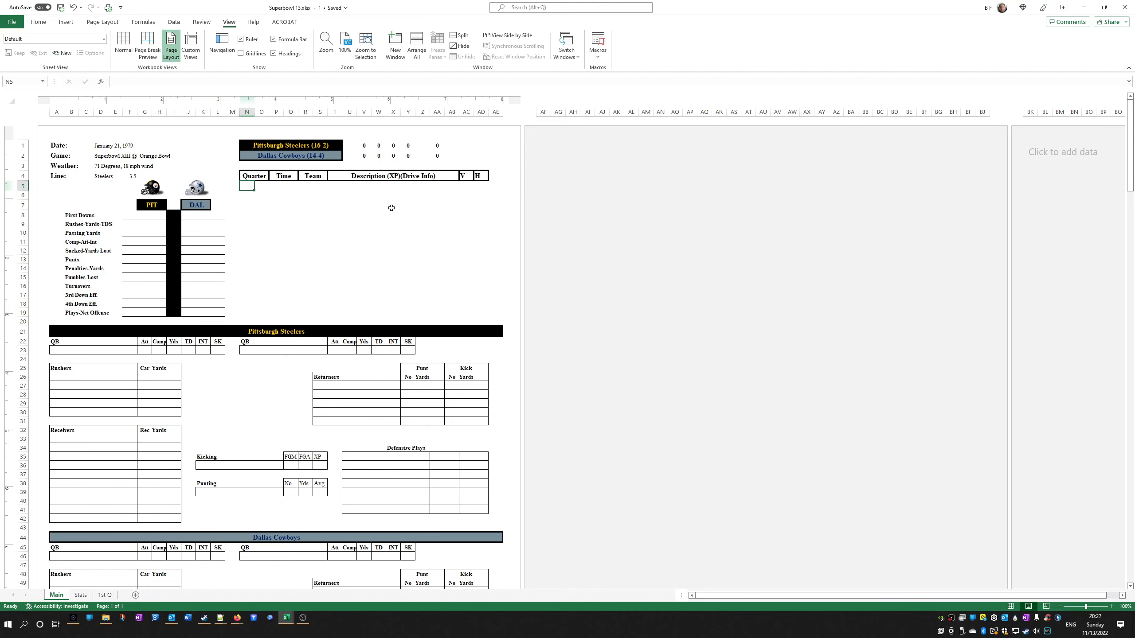
Enter trial scores on Main: Pittsburgh 7 in the first and third quarters, Dallas 2 in the second and 3 in the third
left_click(365, 147)
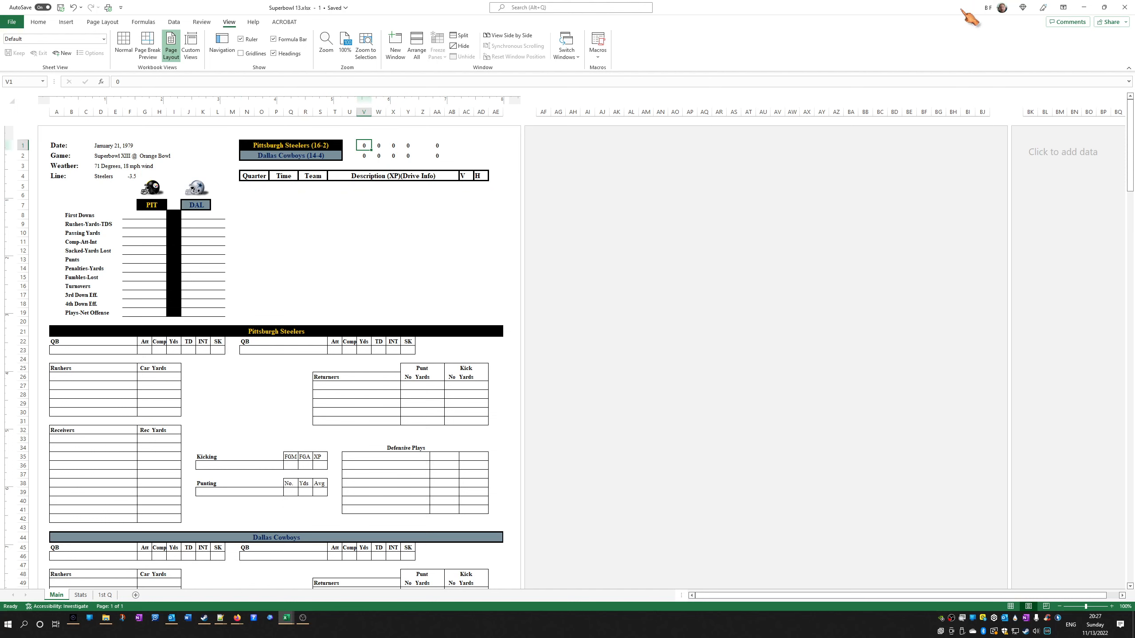
type("7")
key("Right")
key("Down")
type("2")
key("Right")
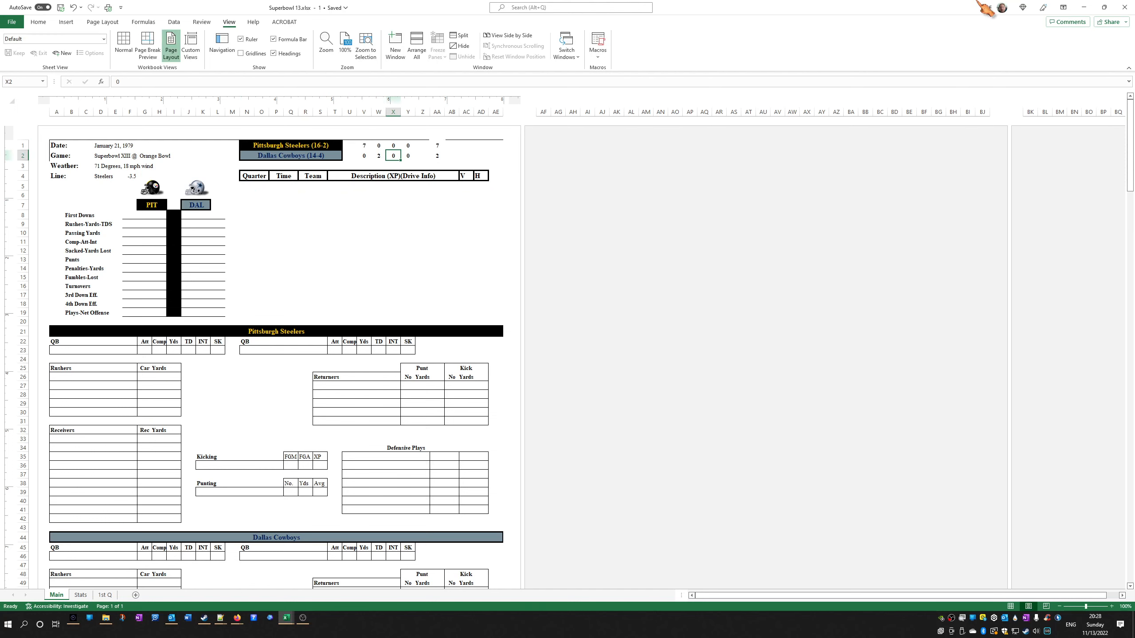
type("3")
key("Up")
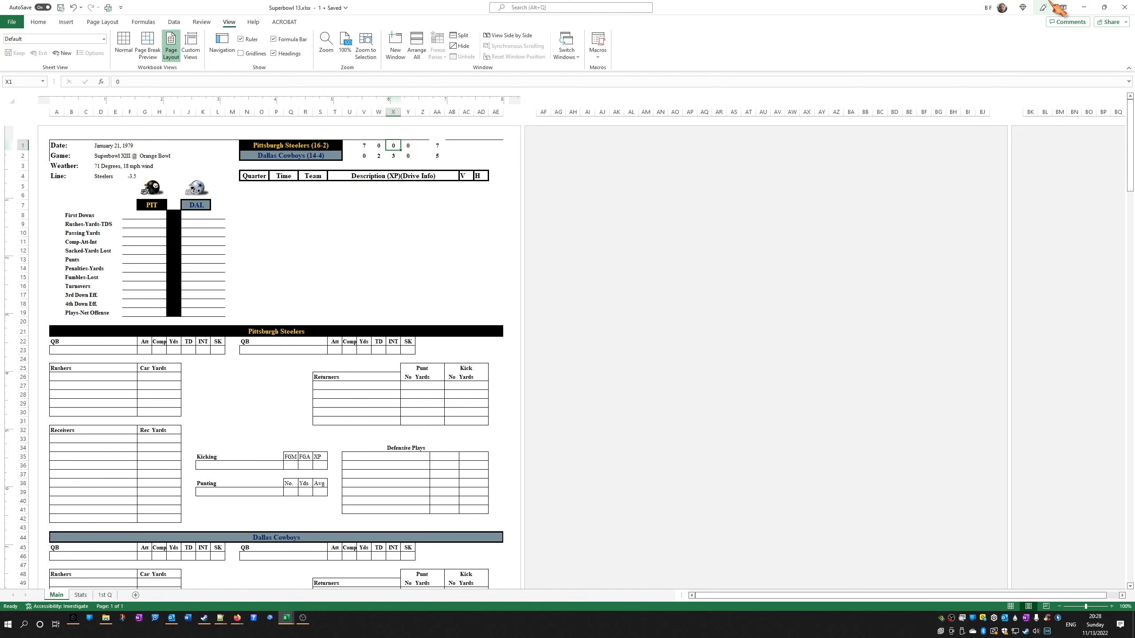
type("7")
key("Return")
Reset the trial quarter scores in V1, W2, X2 and X1 of the Main sheet to 0
key("Left")
key("Left")
key("Up")
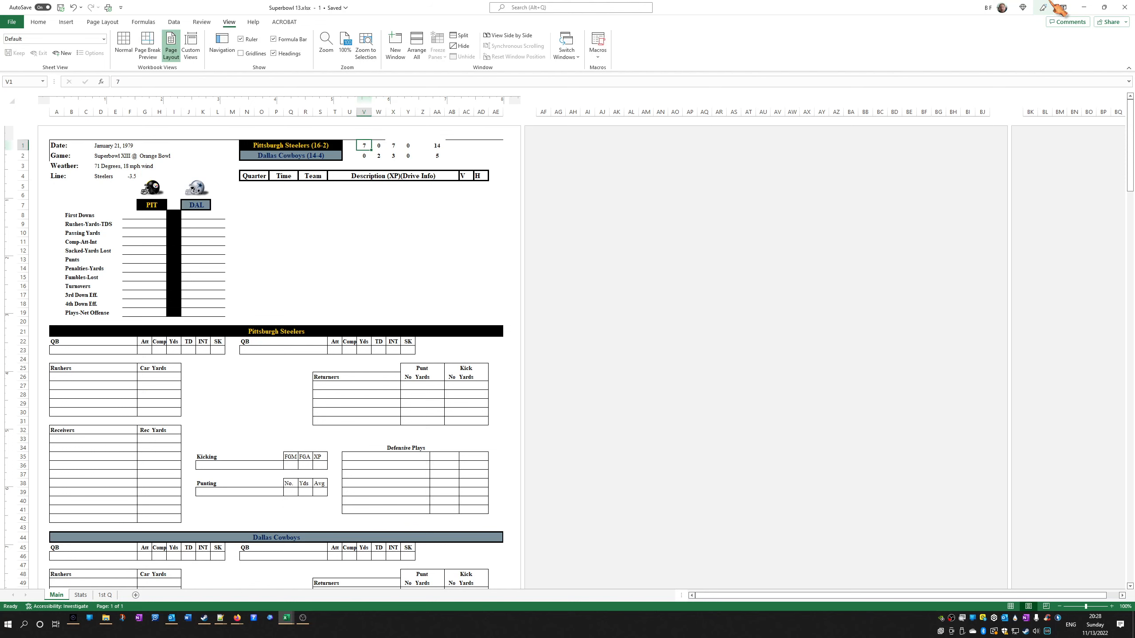
type("0")
key("Down")
key("Right")
type("0")
key("Right")
type("0")
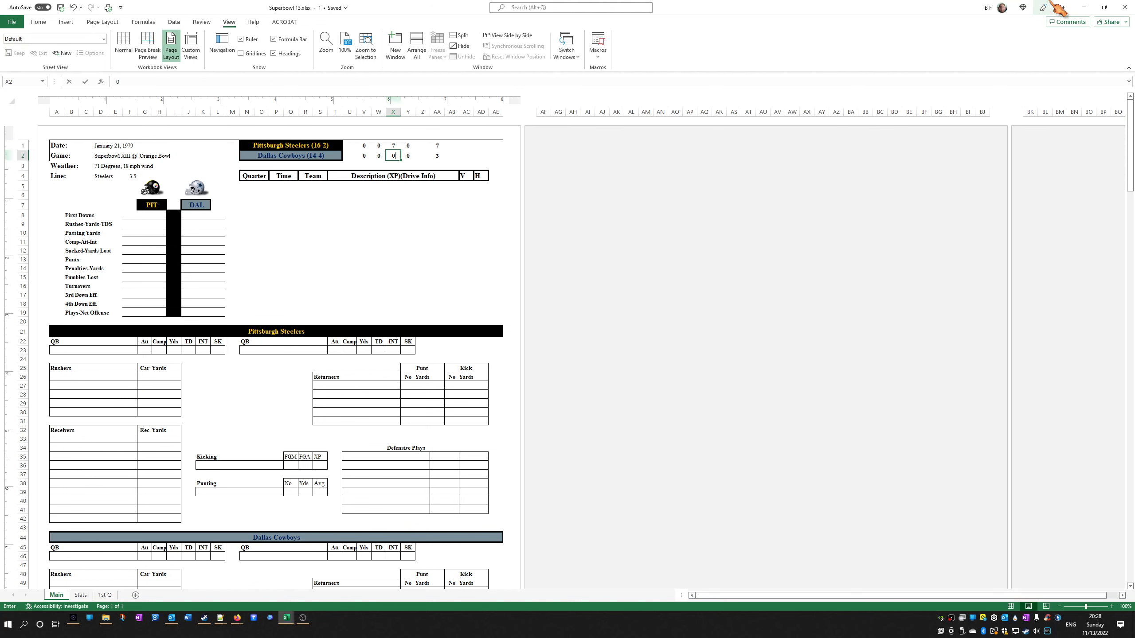
key("Up")
type("0")
key("Right")
key("Right")
key("Down")
key("Down")
key("Down")
key("Down")
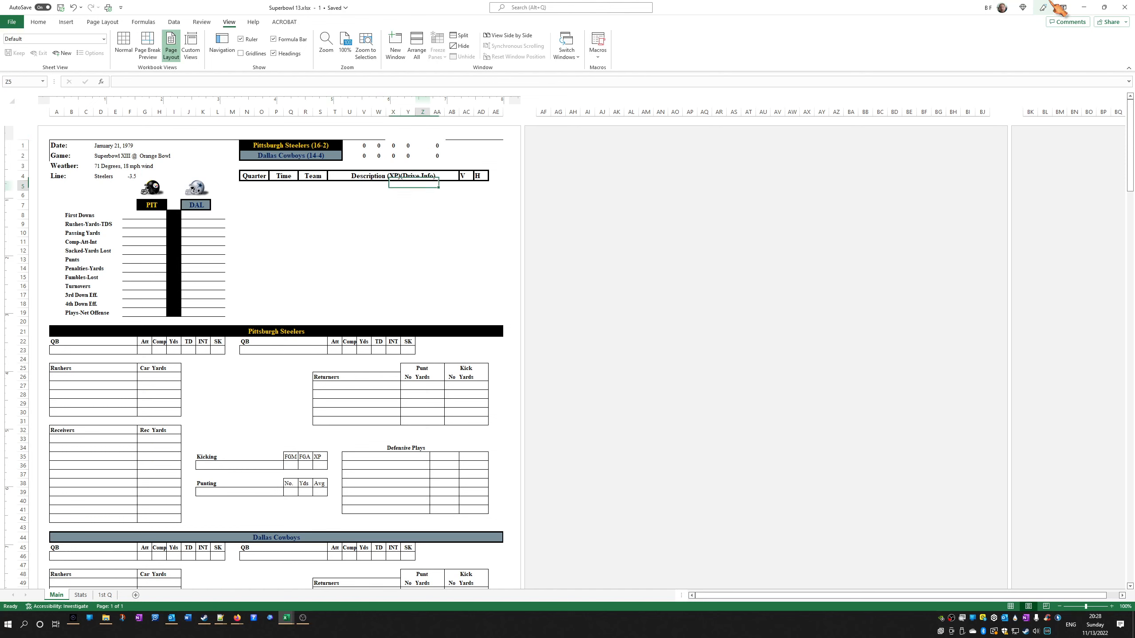
Return to the top of the 1st Q sheet's play log and select the Team cell in row 5
left_click(88, 596)
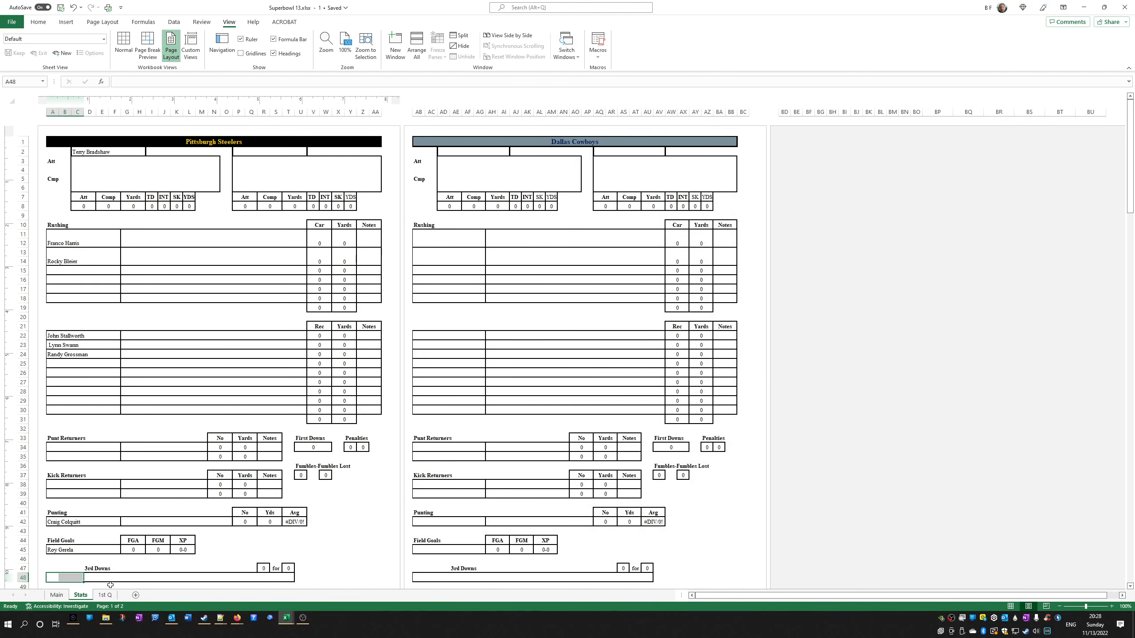
left_click(105, 595)
scroll(185, 406, "up", 15)
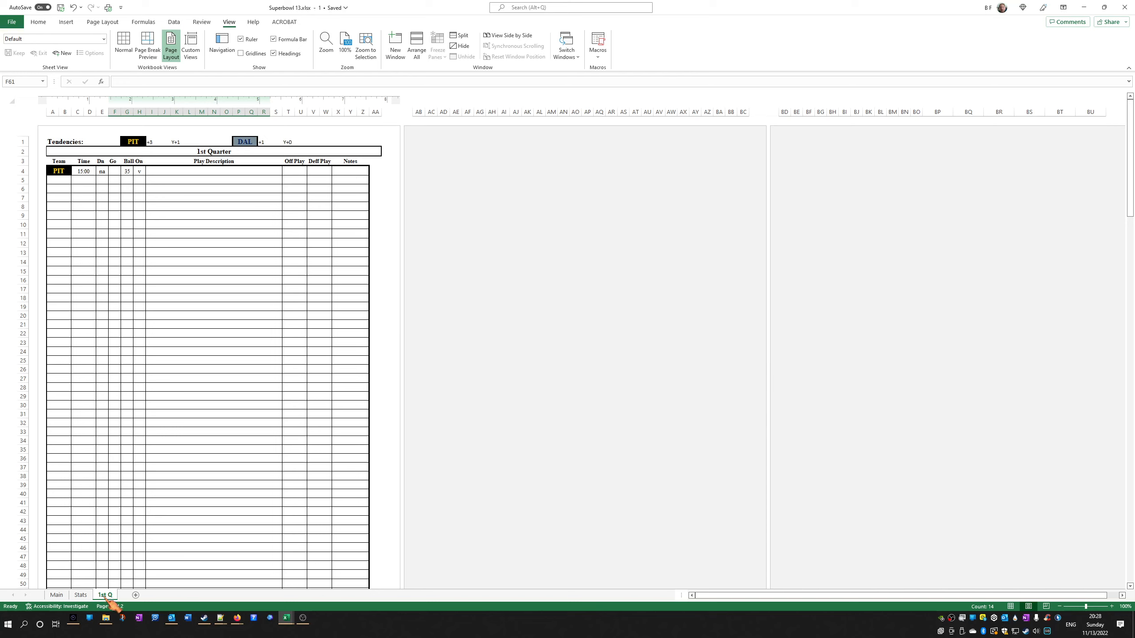
right_click(107, 596)
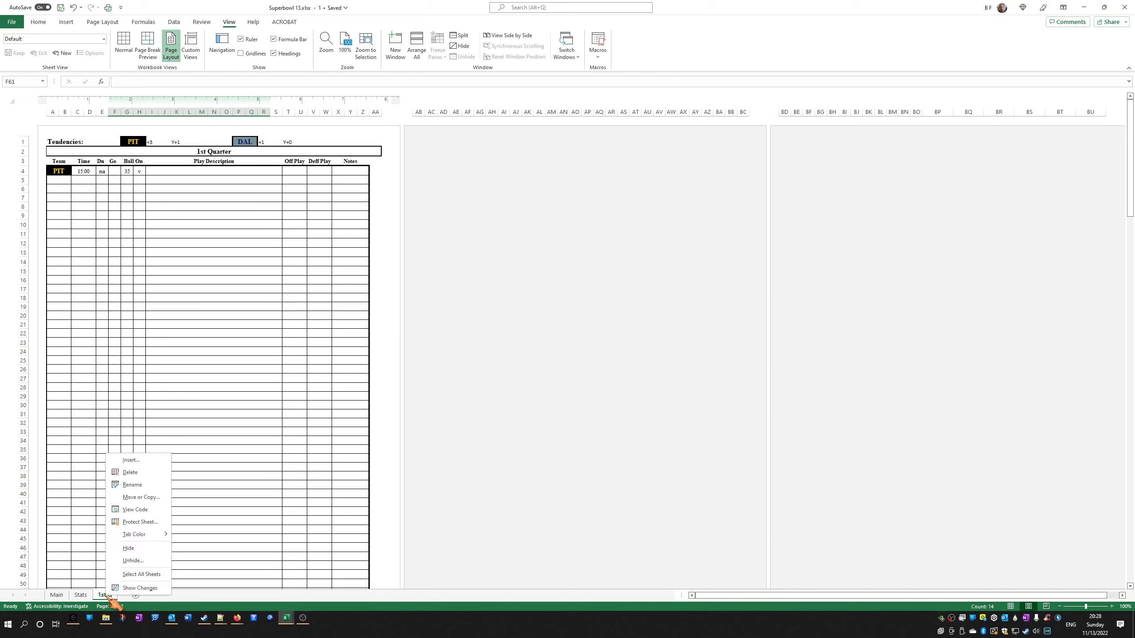
left_click(152, 377)
left_click(70, 188)
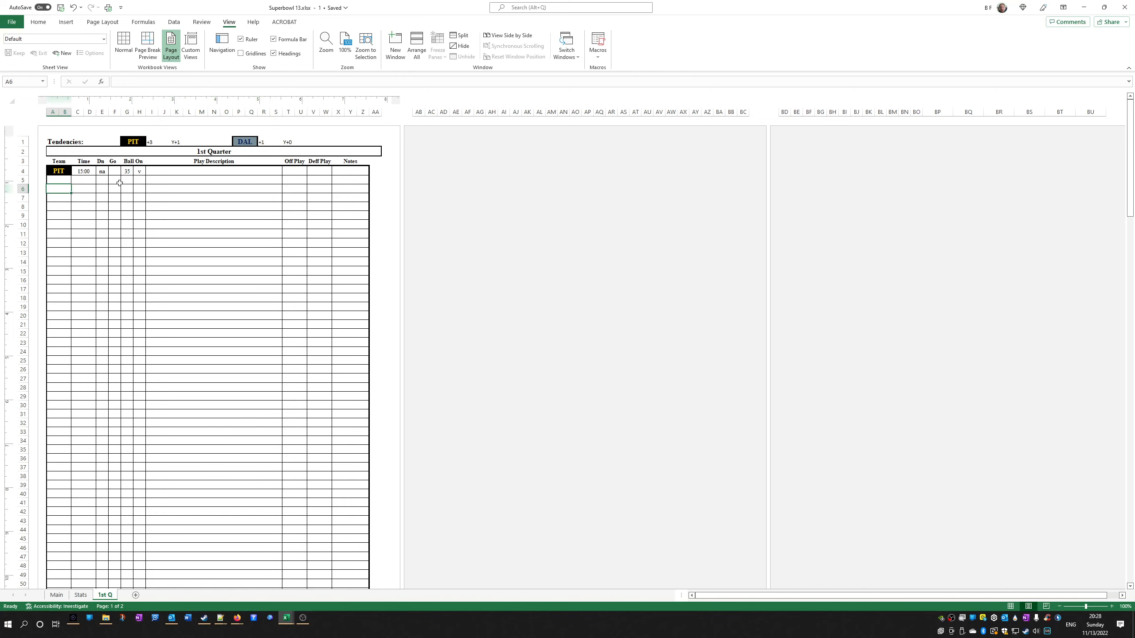
left_click(64, 179)
left_click(249, 141)
right_click(249, 141)
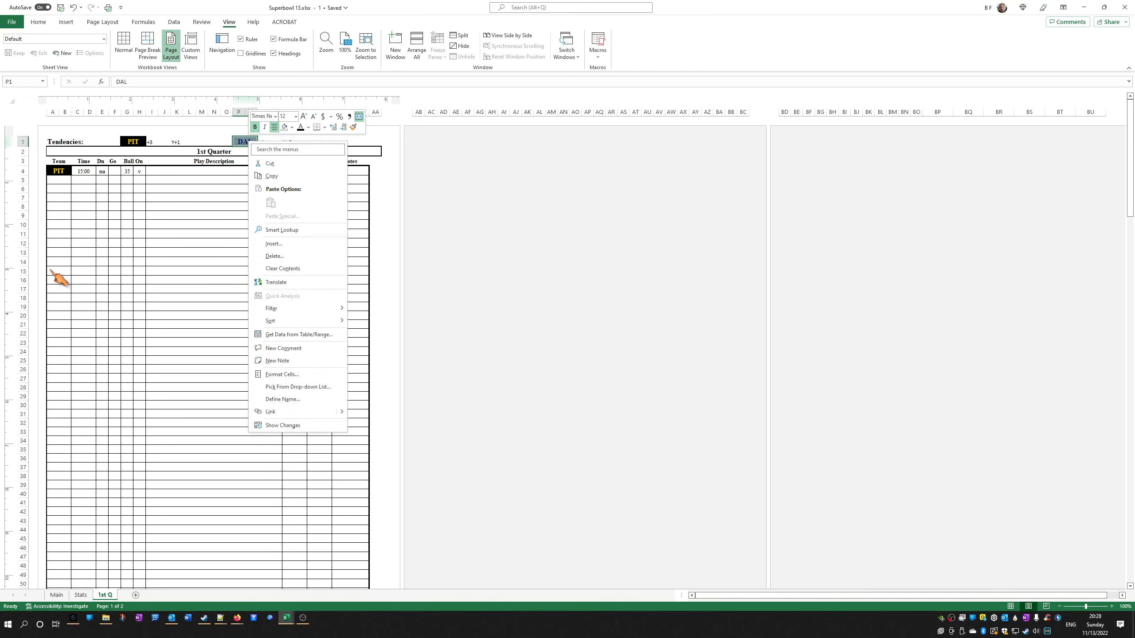
key("Escape")
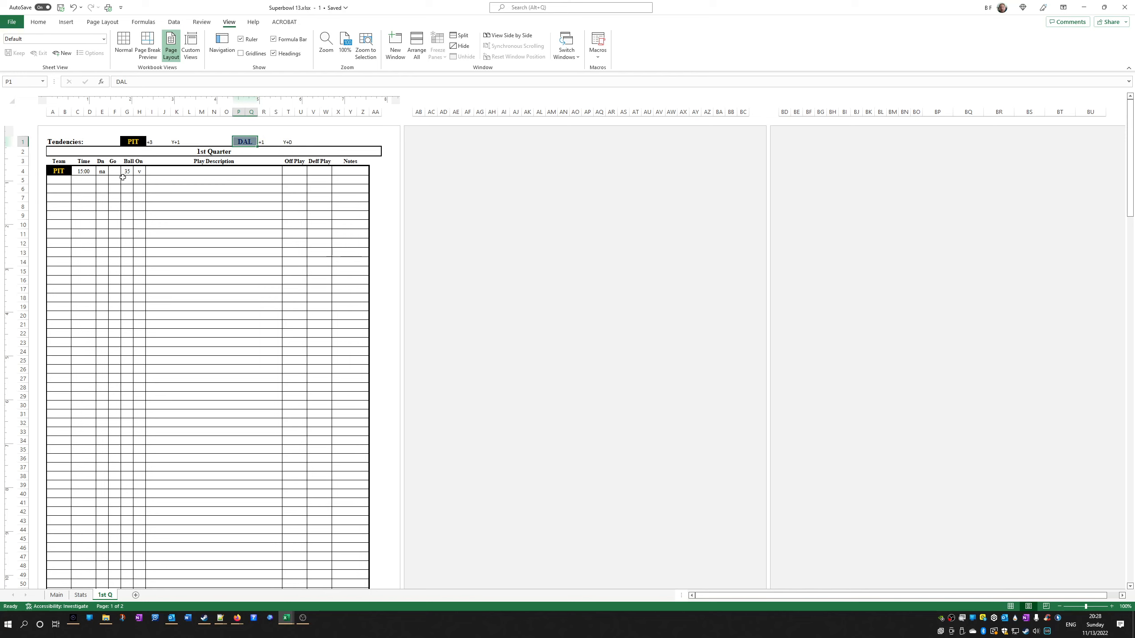
Enter 1 as the down in E5 and 1 in the yards-to-go cell F5 of the play log
left_click(100, 177)
type("1")
key("Tab")
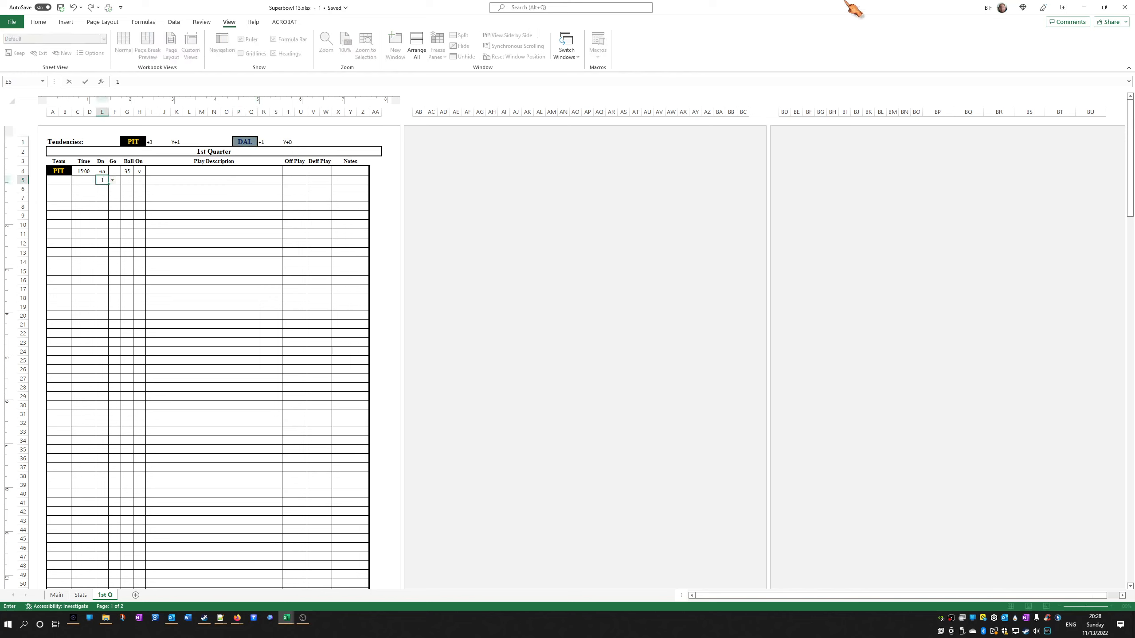
type("1")
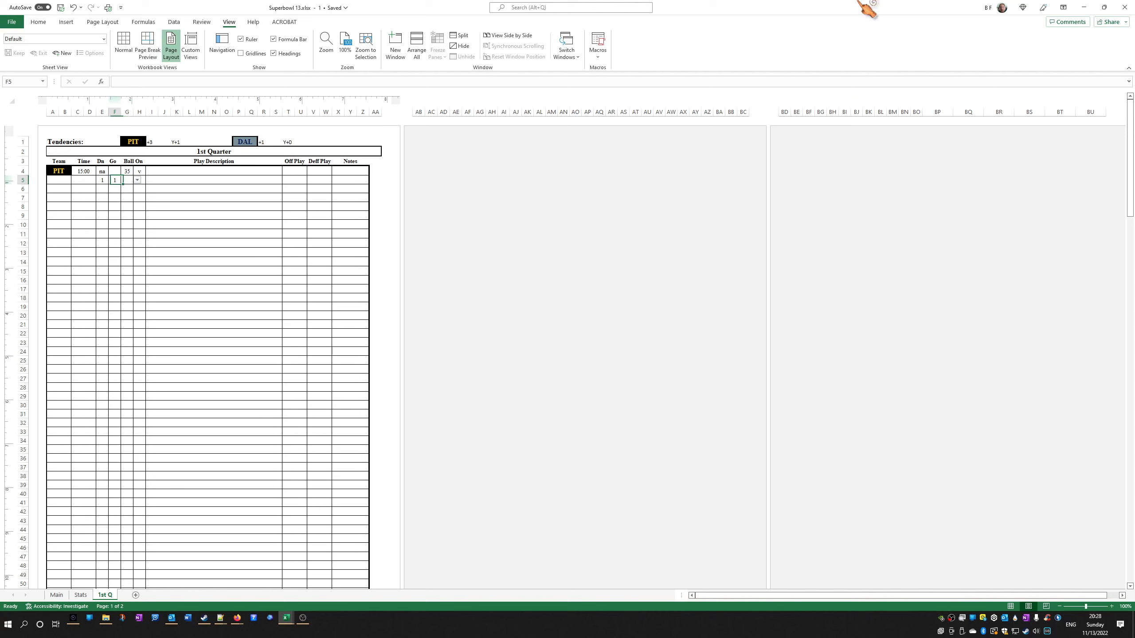
Copy the DAL team label from P1 into the Team cell A5 of the play log
right_click(245, 148)
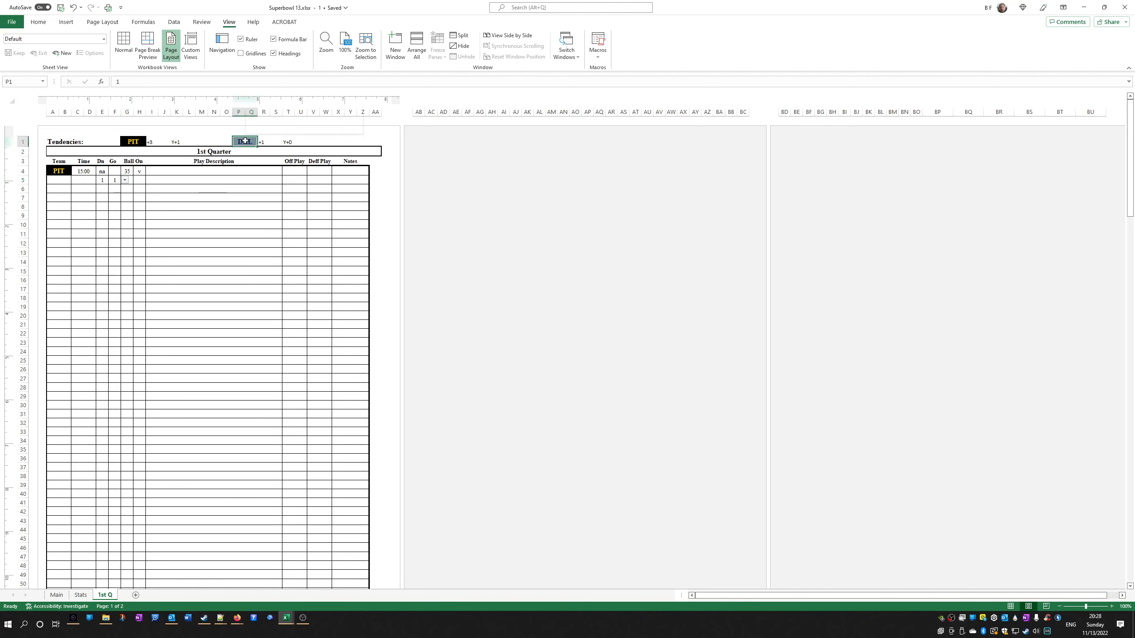
left_click(290, 177)
left_click(63, 183)
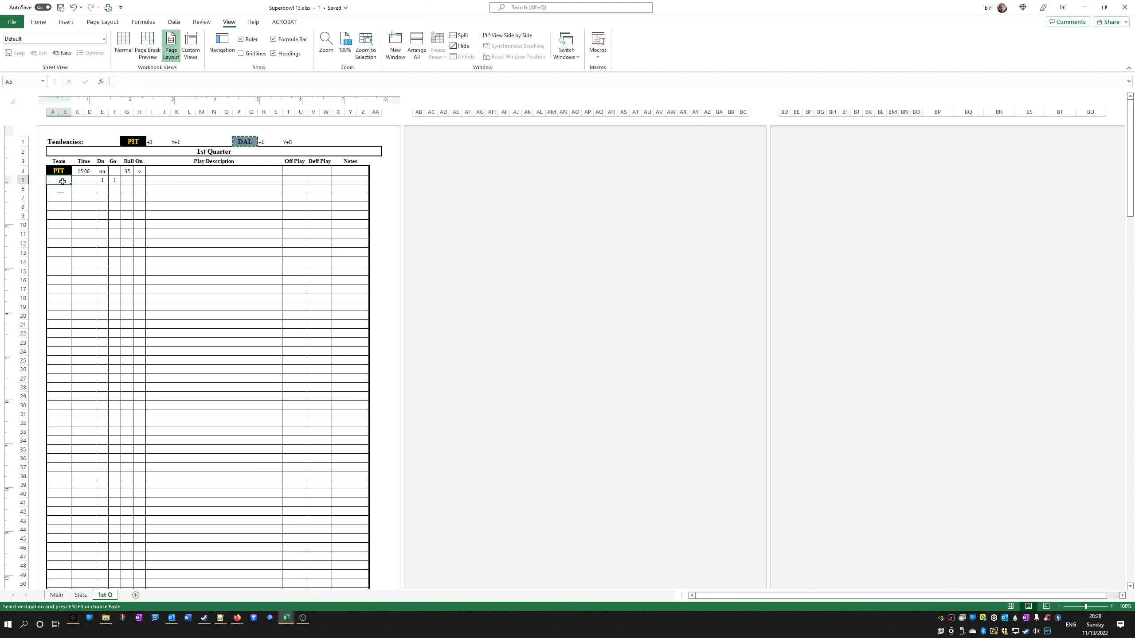
right_click(63, 183)
left_click(92, 242)
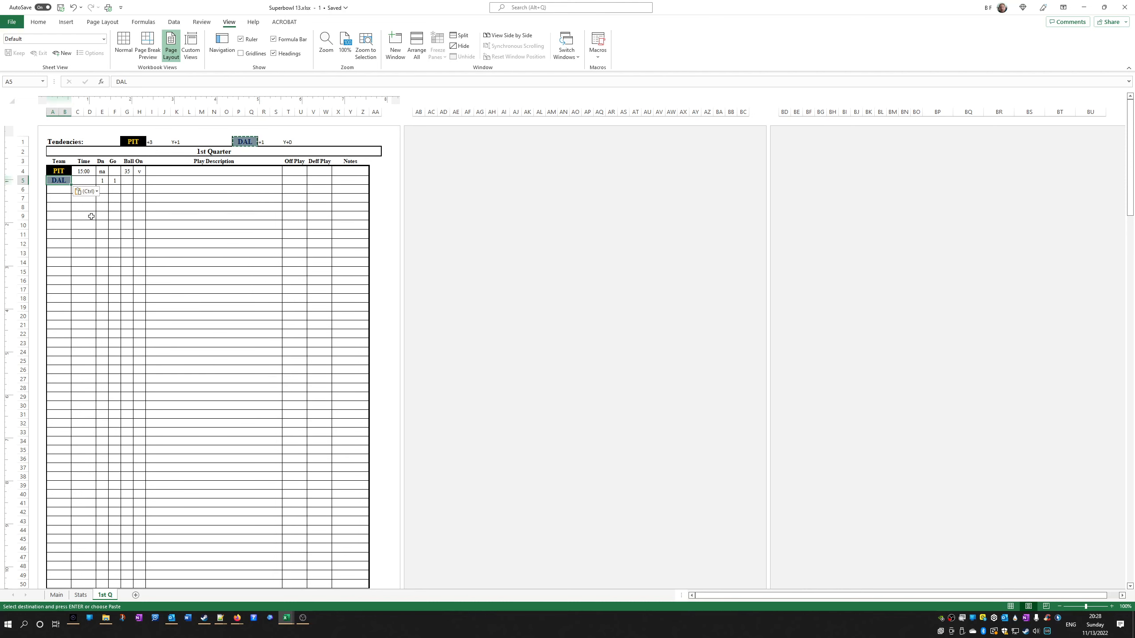
Set the yards to go in F5 to 10
left_click(114, 180)
type("10")
key("Tab")
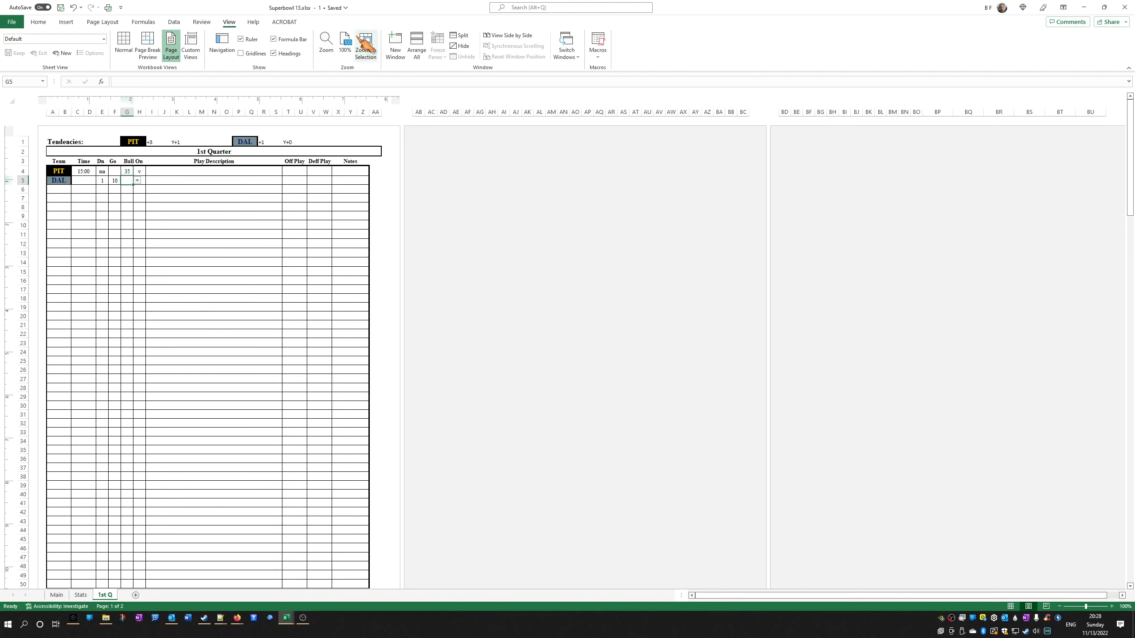
Try the invalid entry sfd in the ball position cell G5, discard it, and browse that cell's list of allowed yard lines
type("sfd")
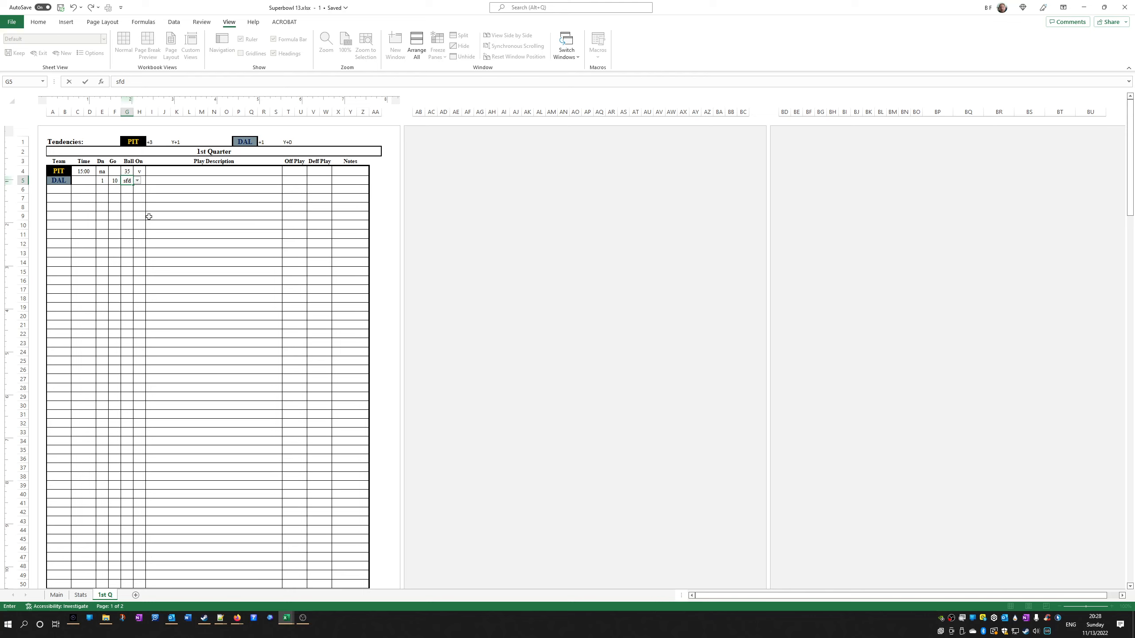
double_click(127, 180)
left_click(139, 180)
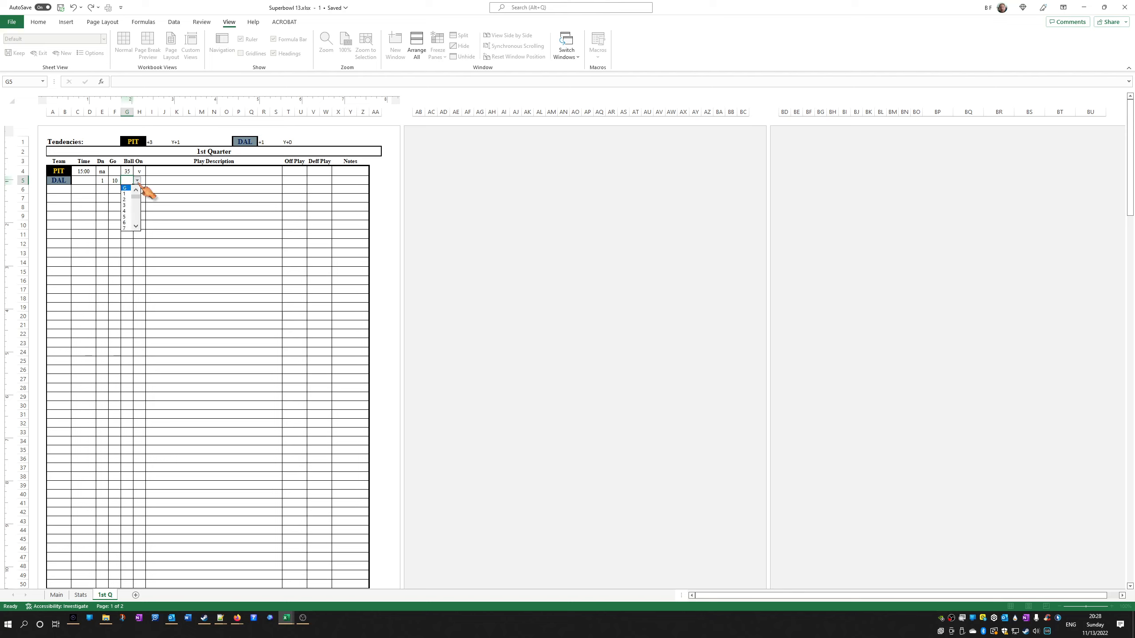
left_click(137, 226)
left_click(136, 227)
left_click(181, 209)
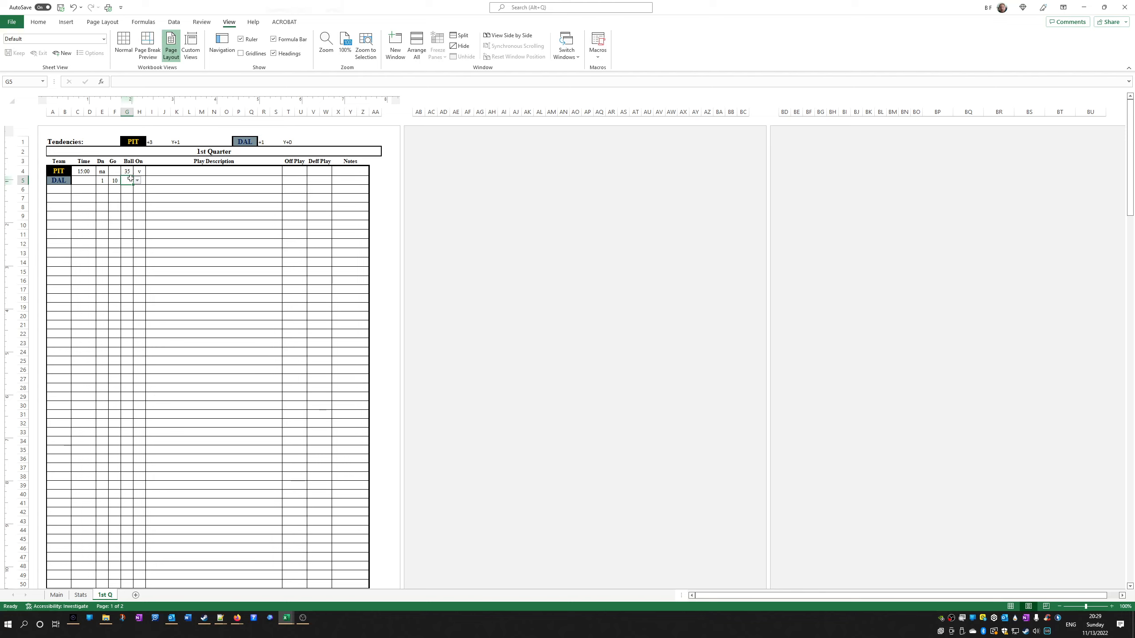
Choose V as the field side in H5 from the allowed values
left_click(143, 182)
left_click(150, 180)
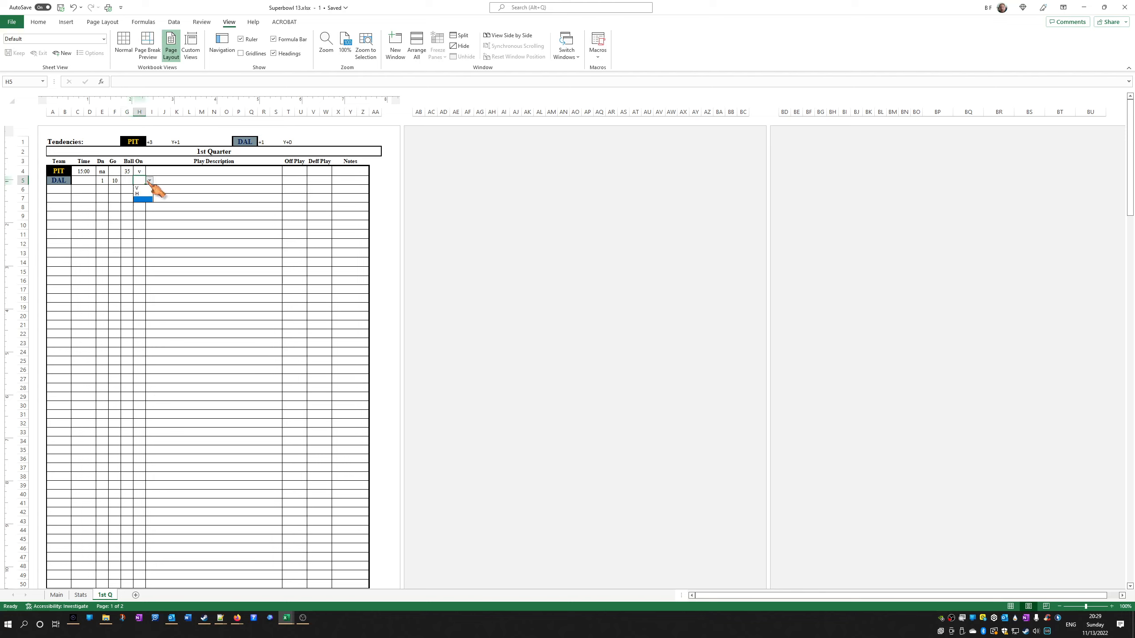
left_click(142, 188)
Replace the field side in H4 with the capital V from the allowed values
left_click(147, 173)
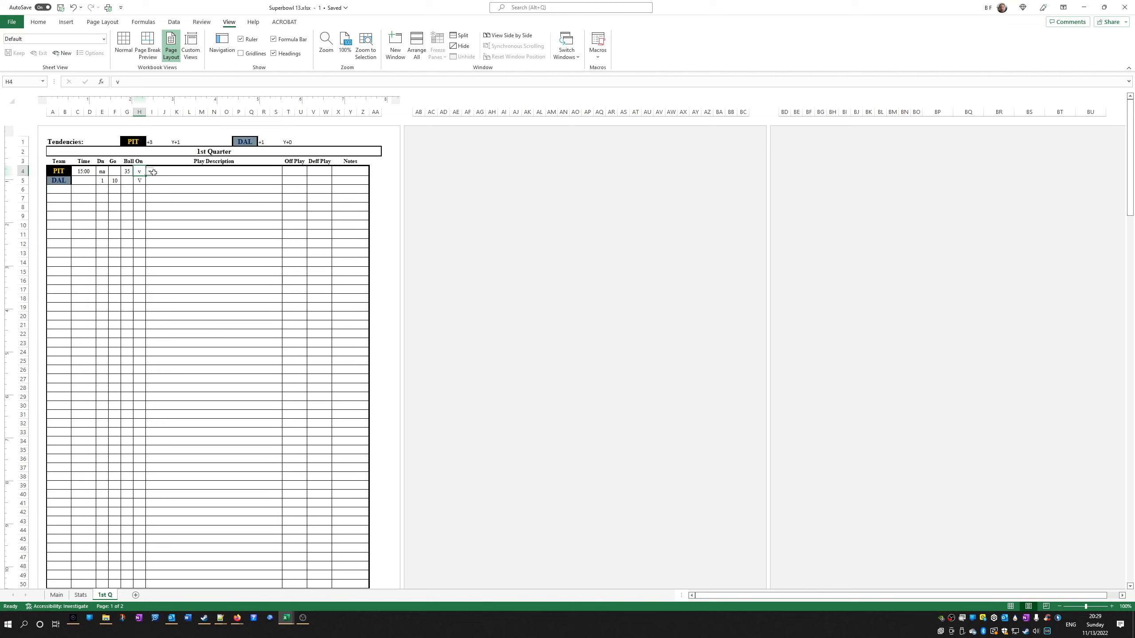
left_click(150, 171)
left_click(145, 186)
left_click(150, 171)
left_click(141, 178)
Change the field side in H5 to H
left_click(141, 180)
left_click(150, 181)
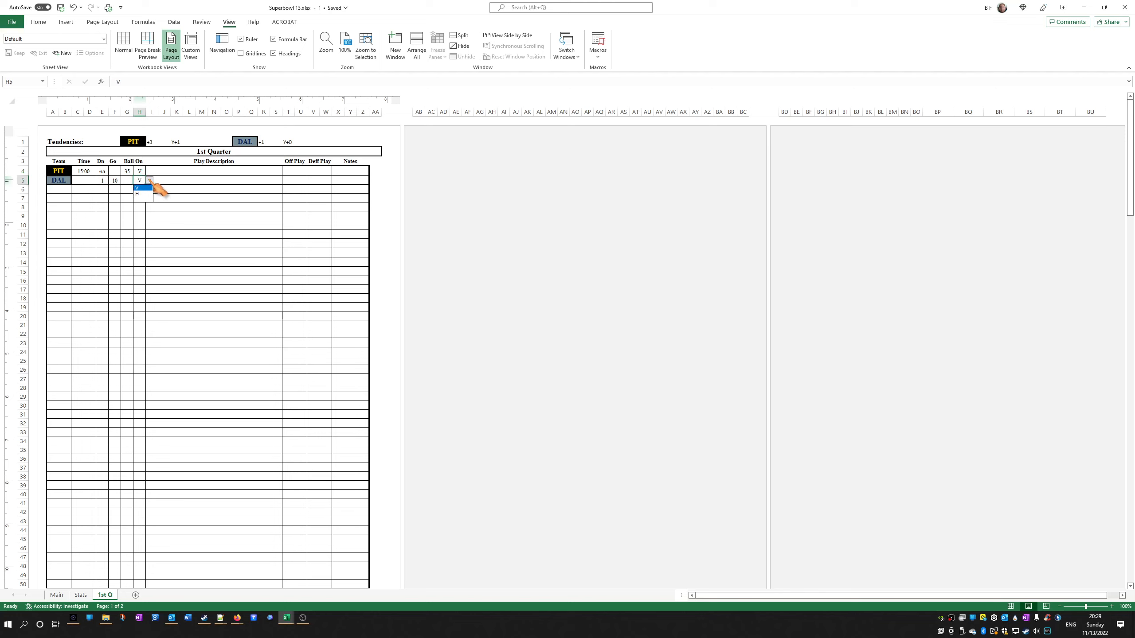
left_click(151, 195)
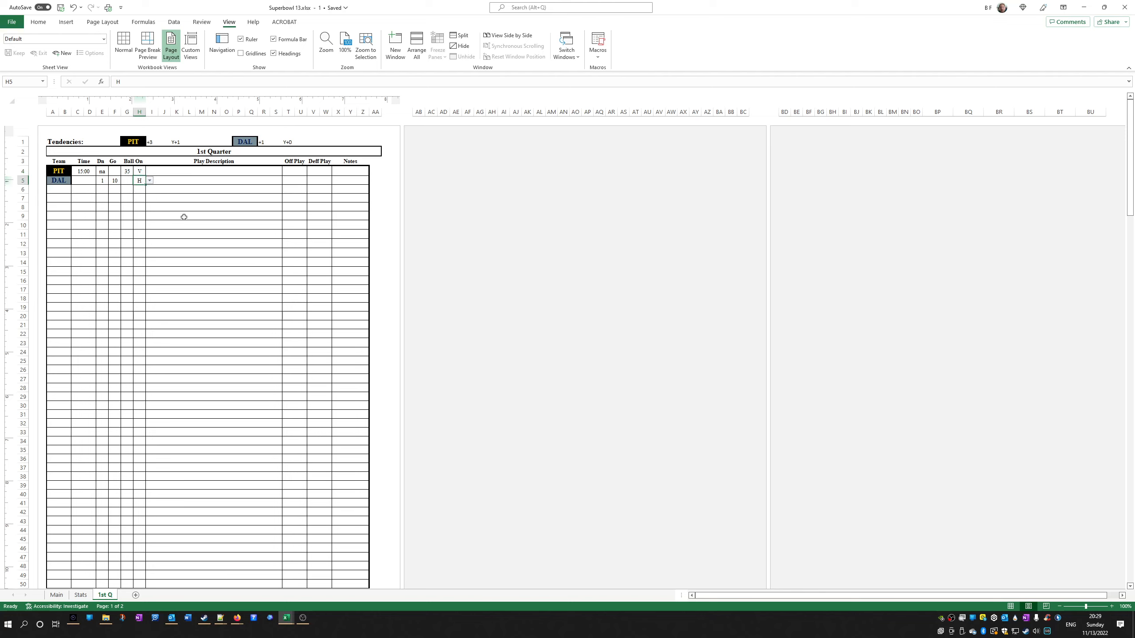
Start the kickoff's play description in I4 with "KO Gerela ("
left_click(156, 173)
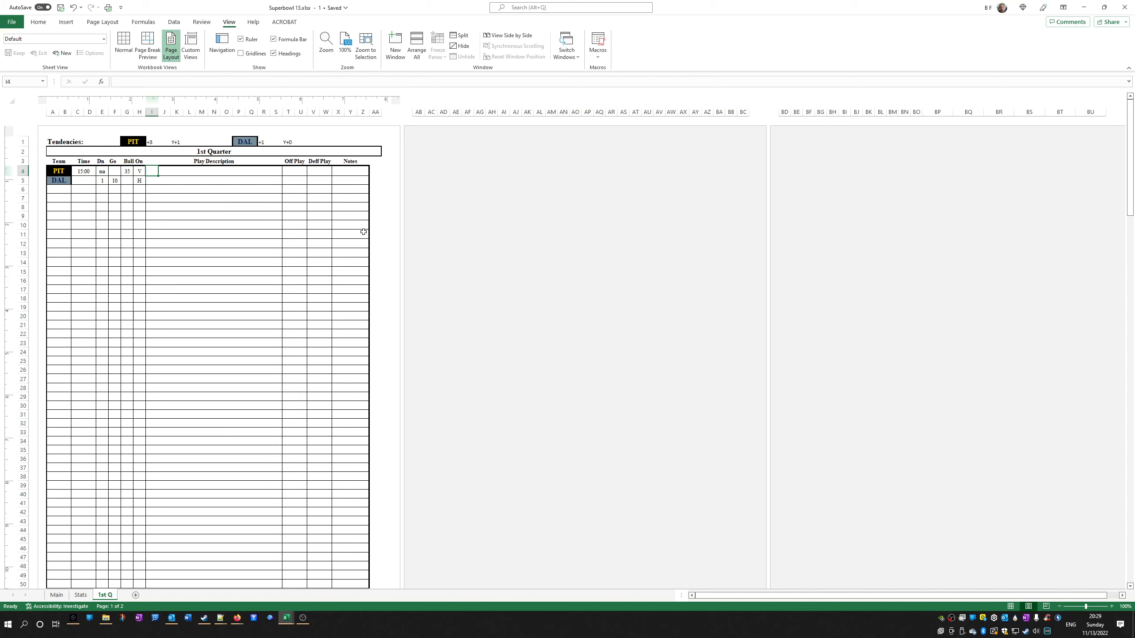
type("KO Gerela (")
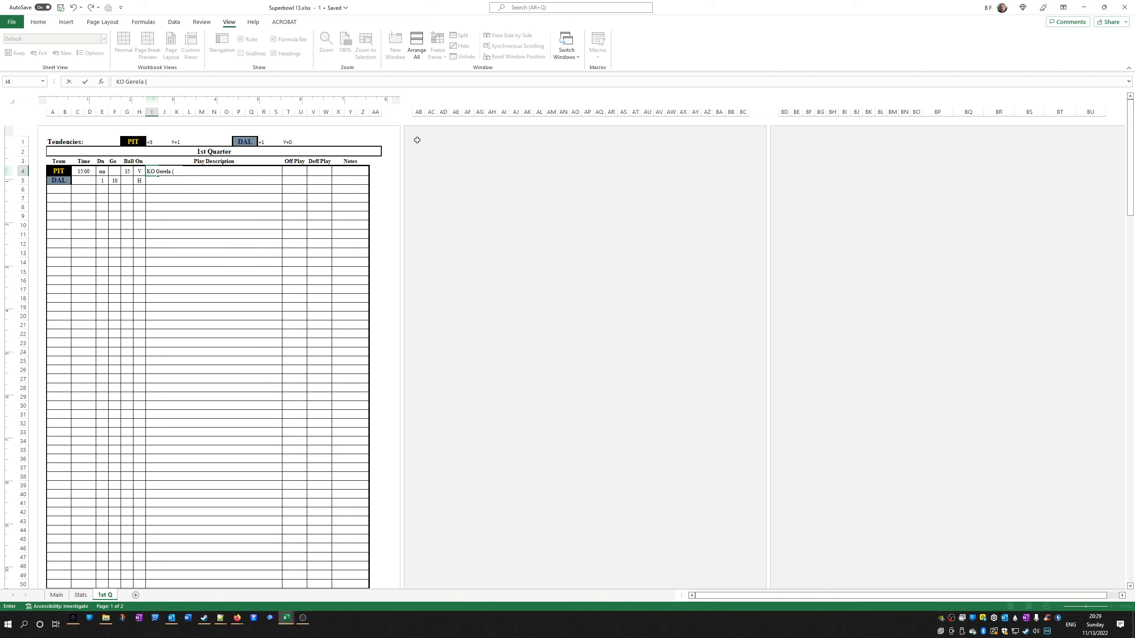
left_click_drag(417, 150, 654, 437)
left_click(557, 477)
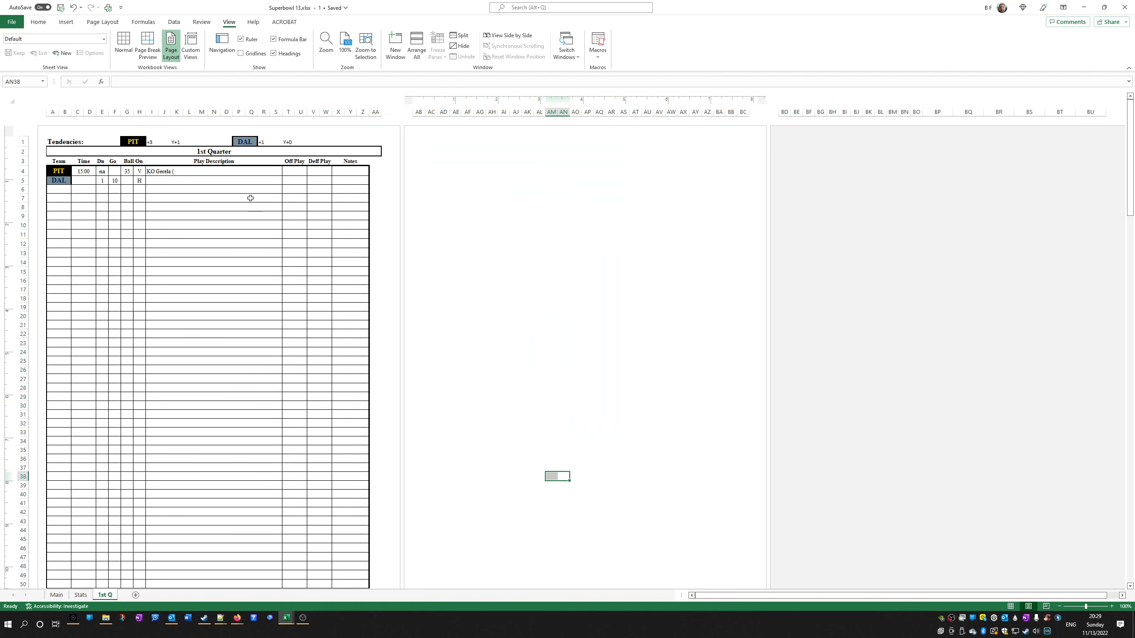
Open the kickoff's play description in I4 for editing just before its opening parenthesis
left_click(192, 173)
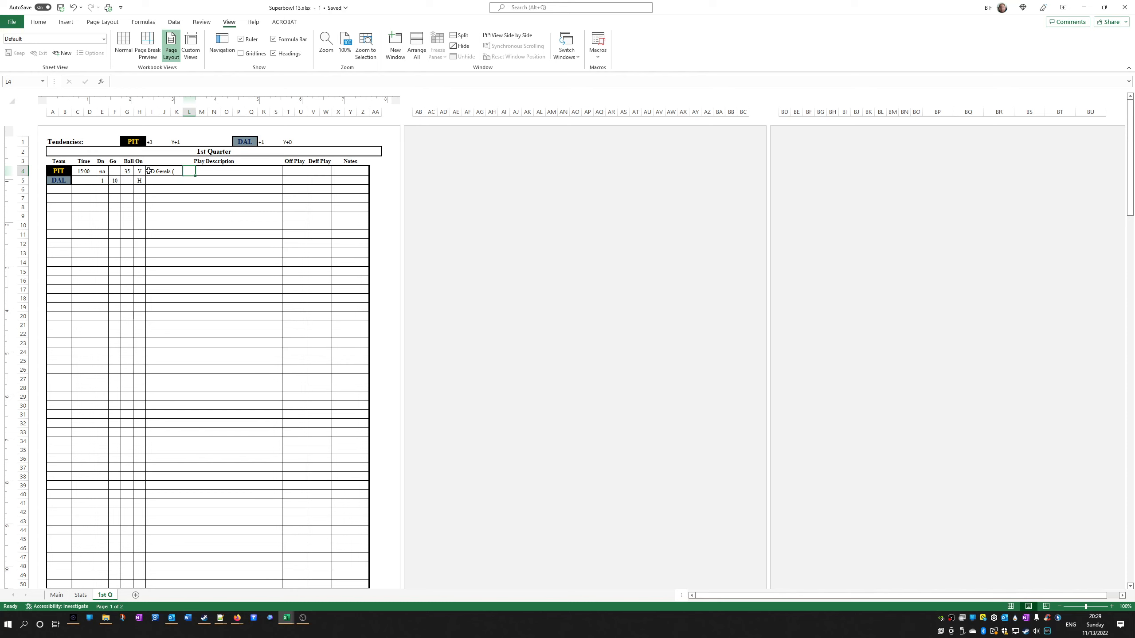
left_click(168, 171)
left_click(172, 82)
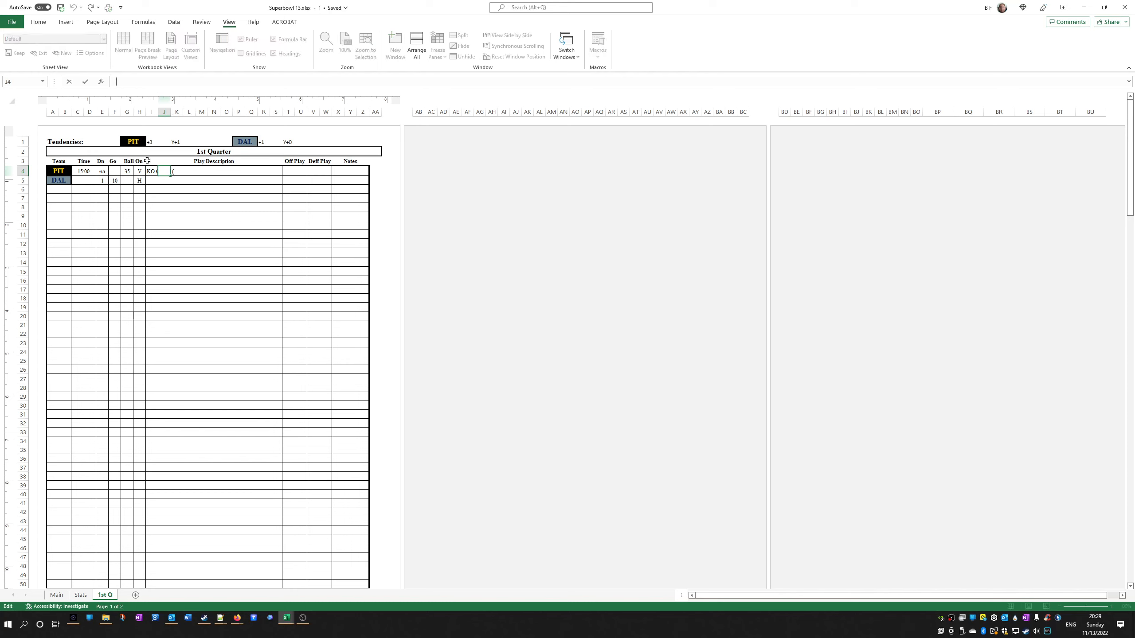
left_click(153, 171)
left_click(179, 82)
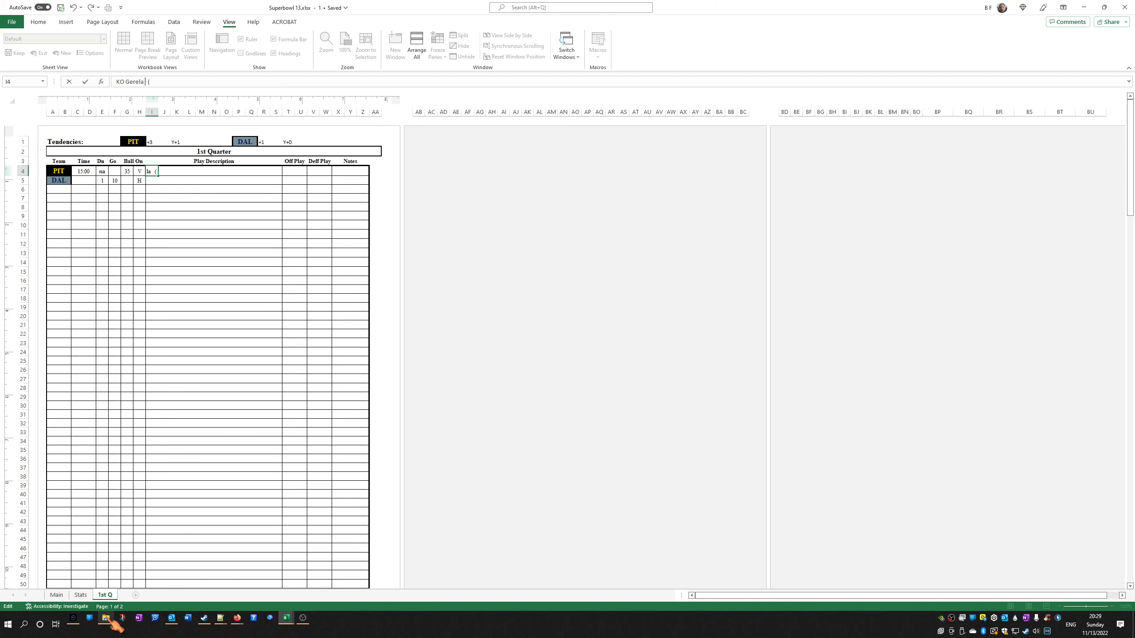
Open the SS_Template_4.1.xlsx workbook from the SS_Save folder
left_click(106, 618)
double_click(463, 244)
left_click(106, 618)
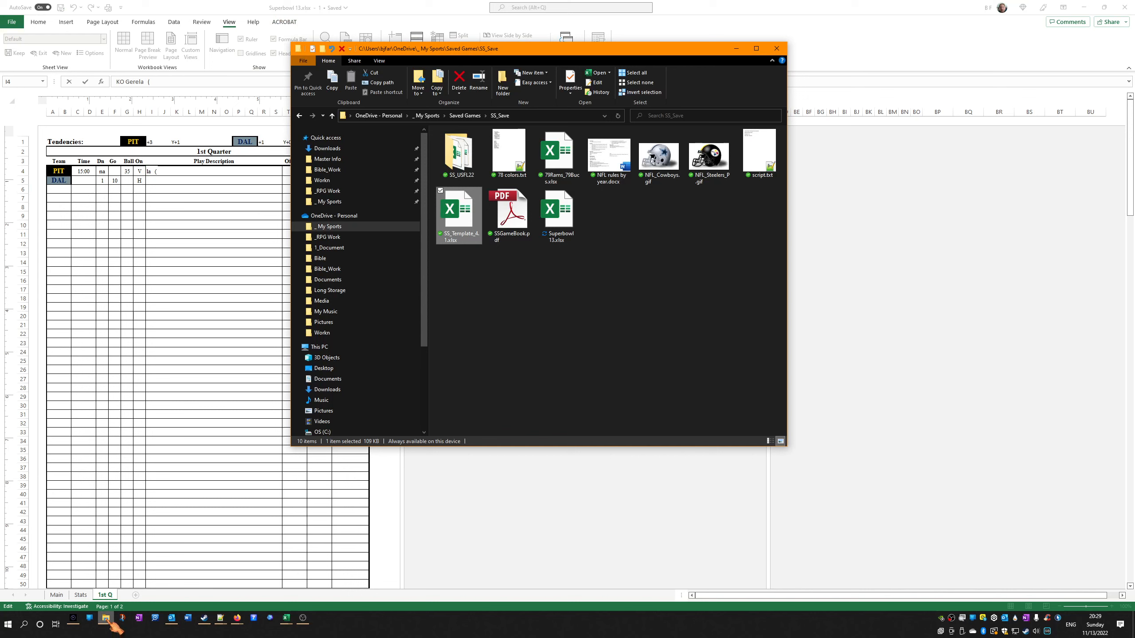
left_click(287, 618)
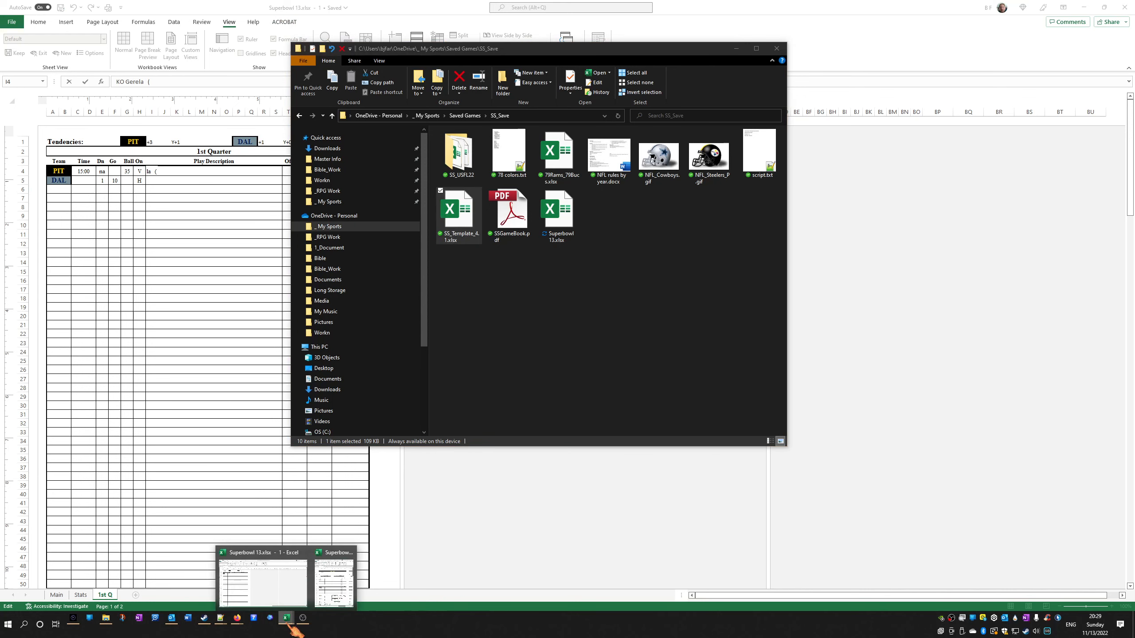
right_click(467, 233)
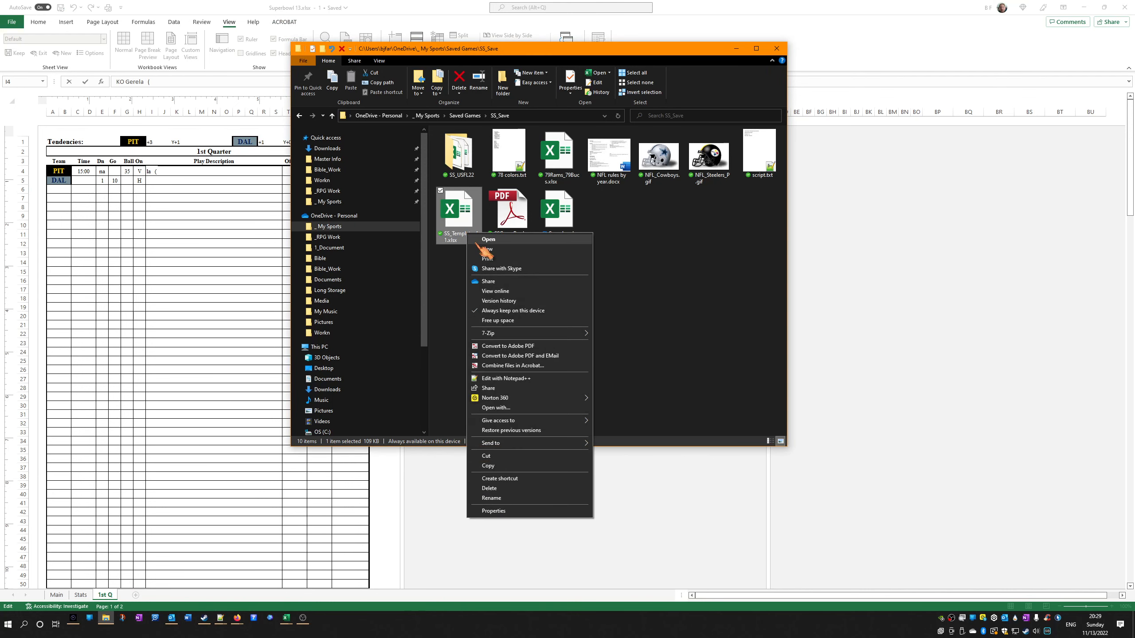
left_click(487, 241)
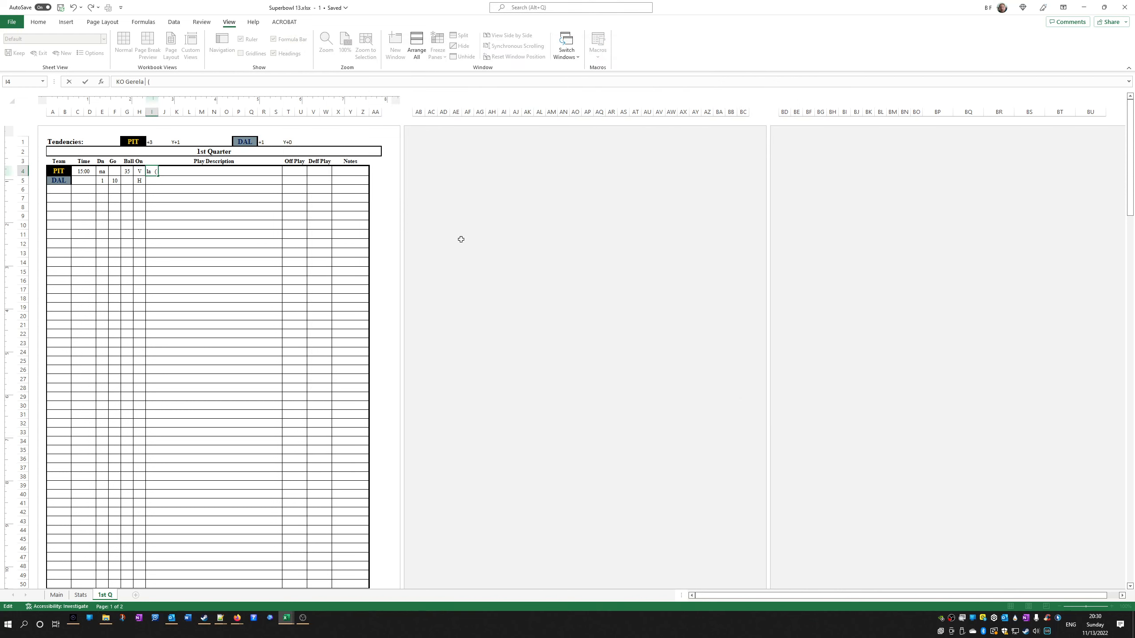
left_click(291, 621)
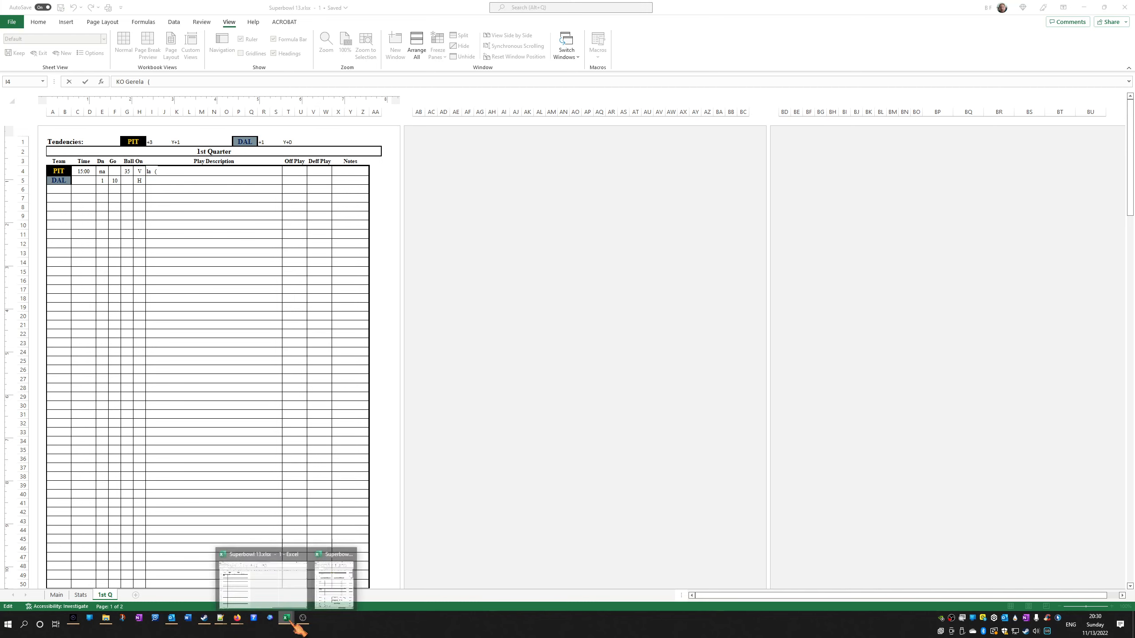
Copy the abbreviations and play-format table from OneNote's Football Notation page, and close OneNote
left_click(122, 619)
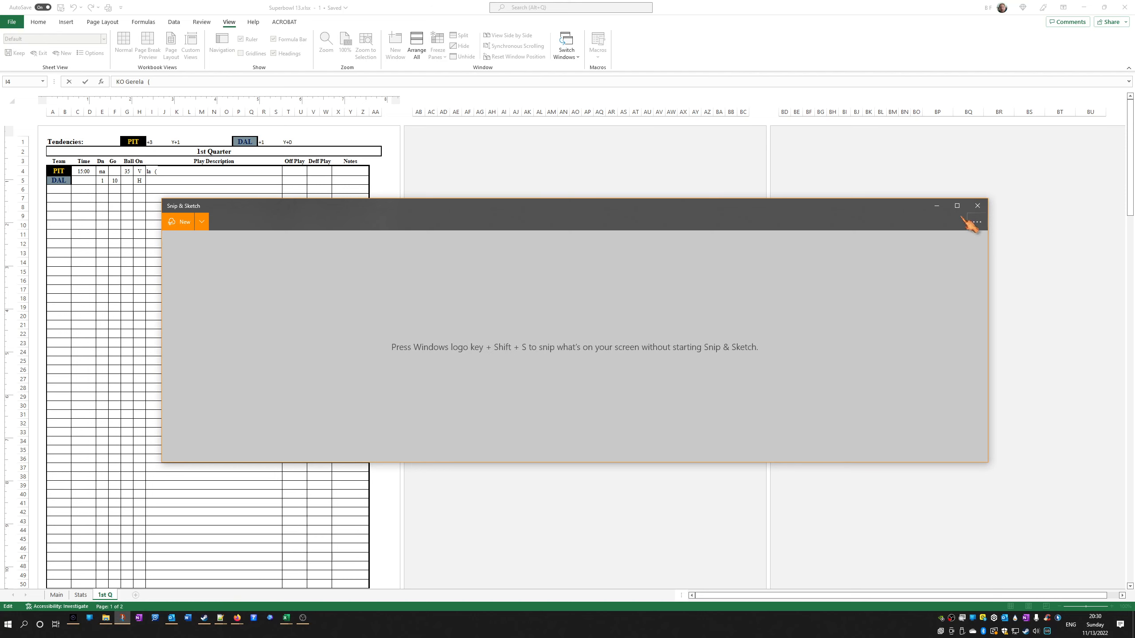
left_click(977, 206)
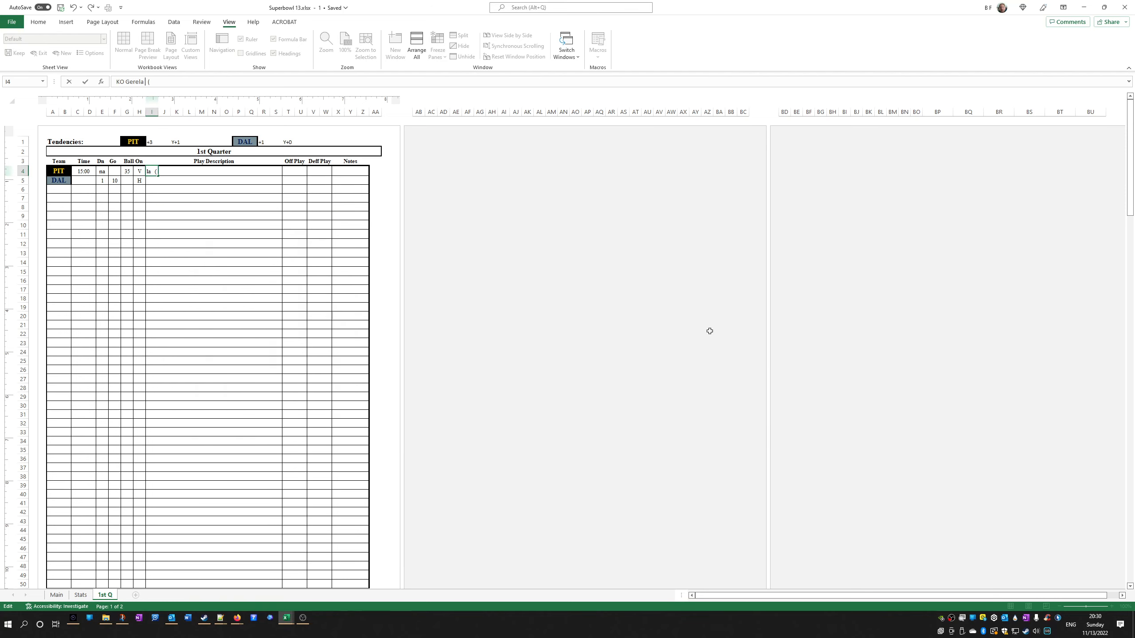
left_click(138, 620)
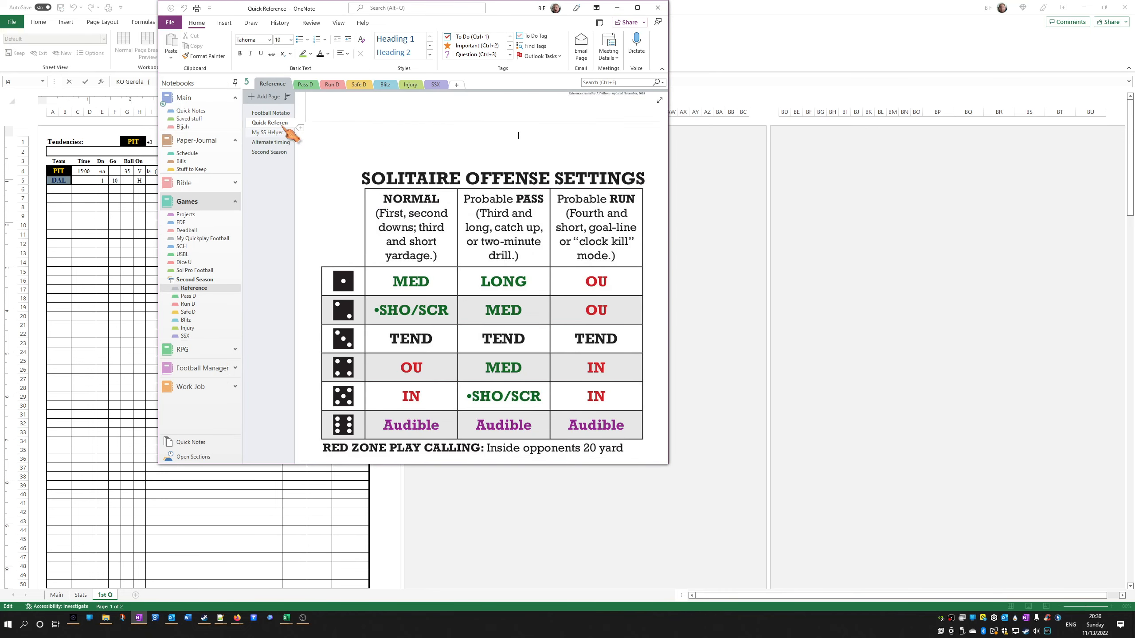
left_click(271, 113)
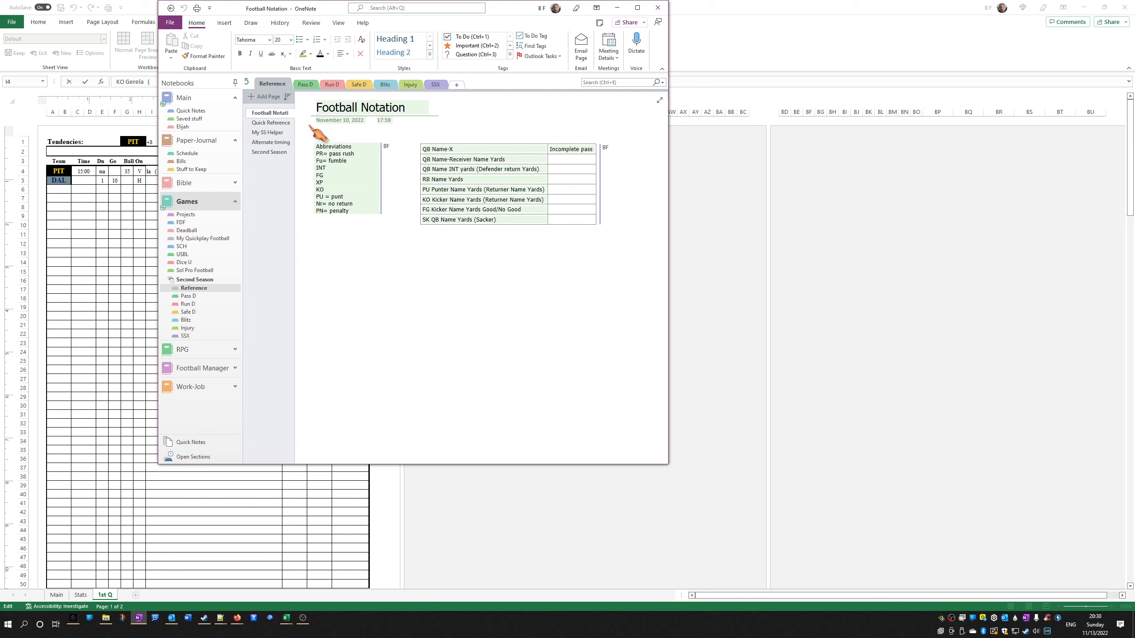
left_click_drag(318, 134, 742, 291)
right_click(481, 220)
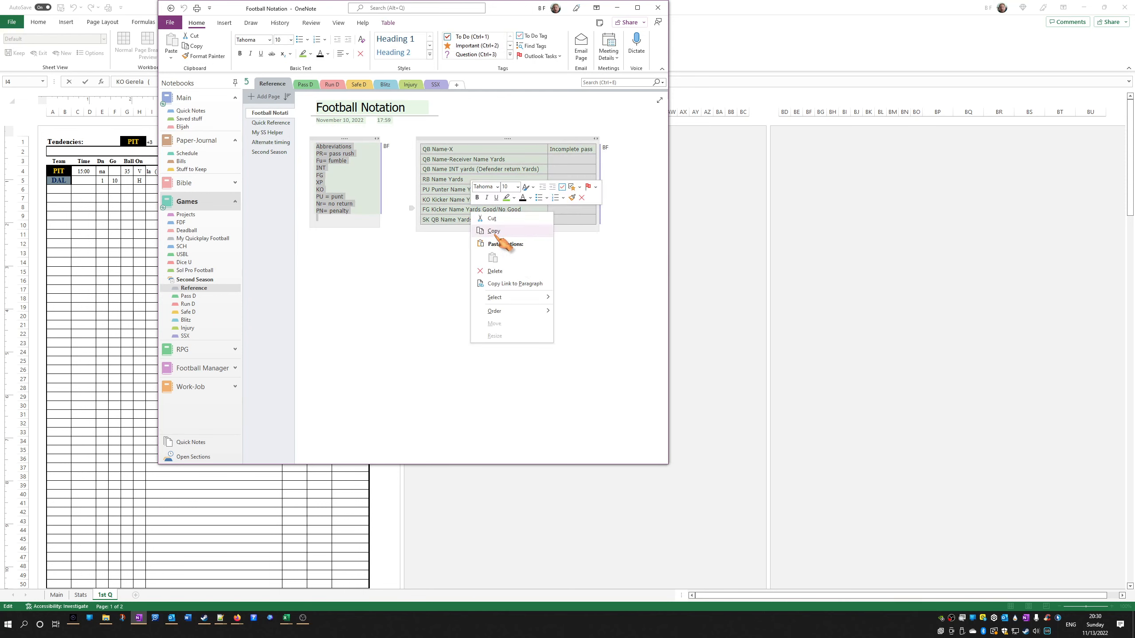
left_click(495, 234)
left_click(657, 8)
Select the blank range AC6:BA29 beside the 1st Q play table in Superbowl 13.xlsx for the notation key
left_click_drag(430, 188, 692, 387)
left_click(692, 287)
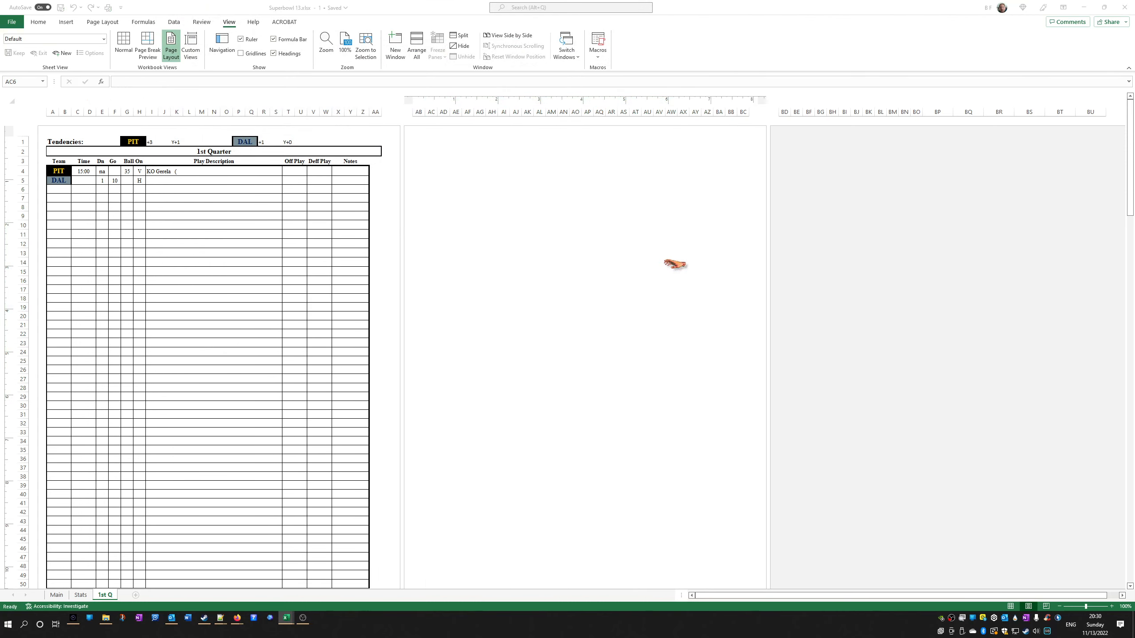
right_click(657, 360)
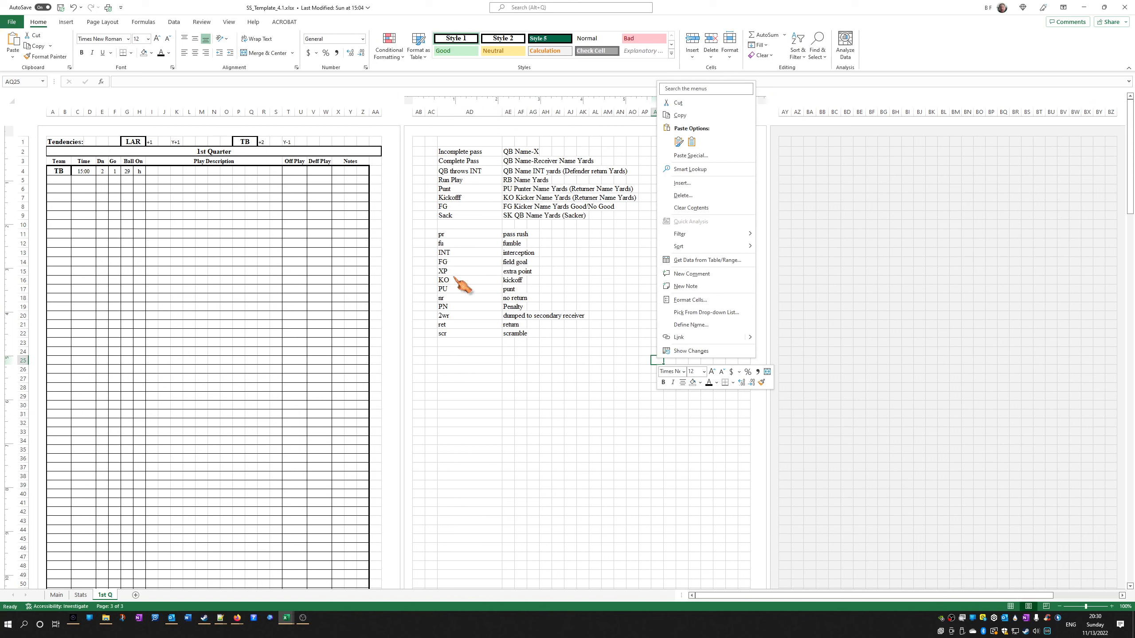
key("Escape")
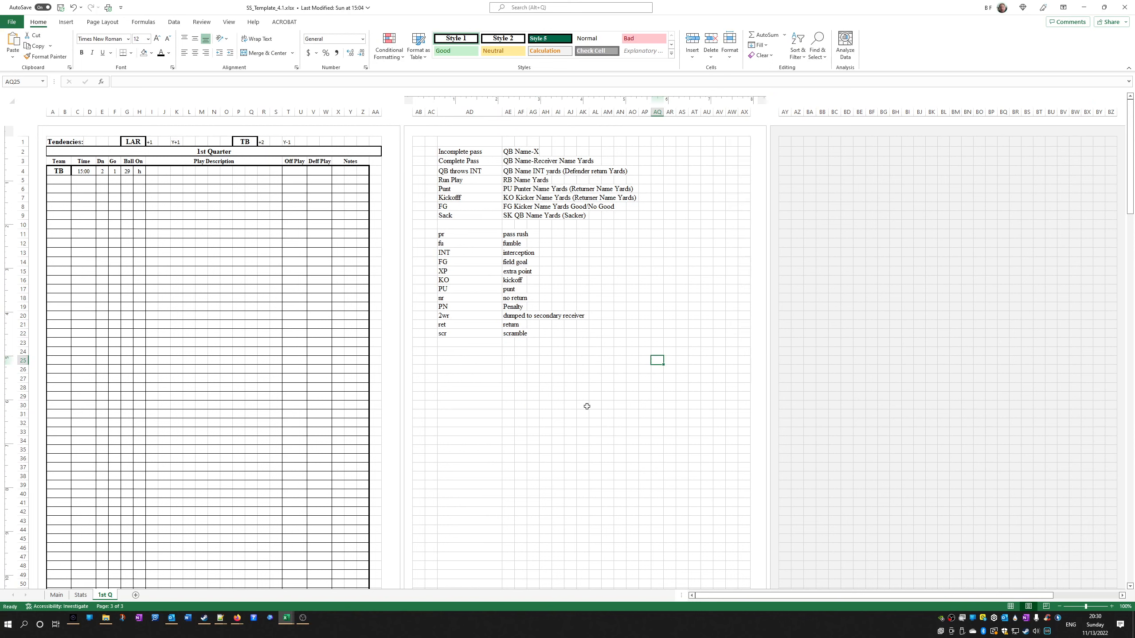
Copy the notation key in AC2:AO26 from the 1st Q sheet of SS_Template_4.1.xlsx
left_click(204, 370)
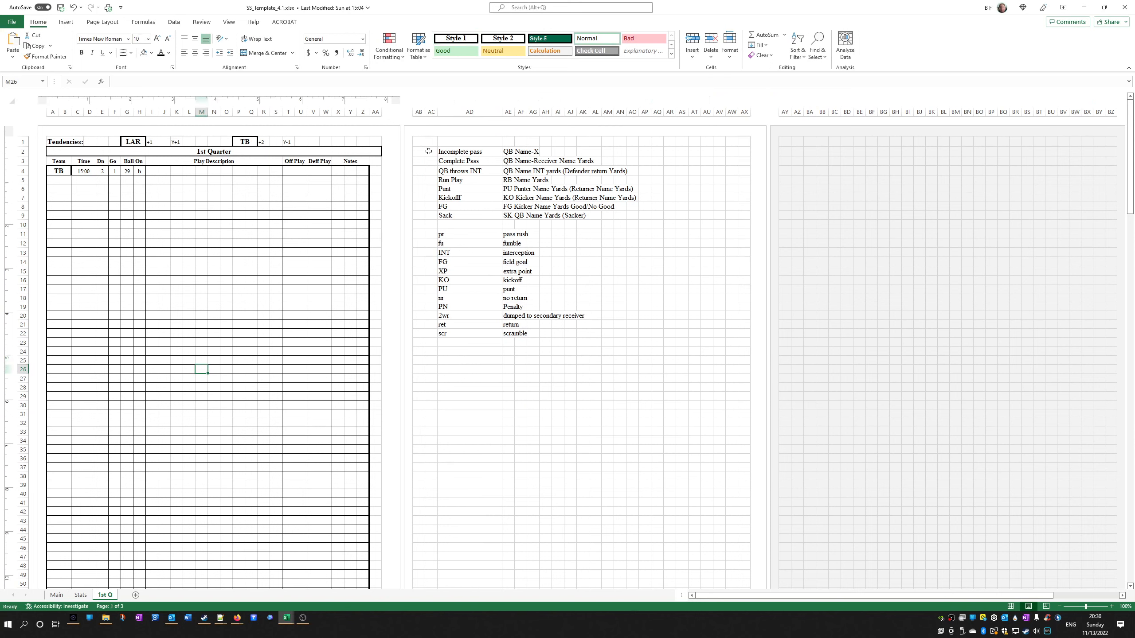
left_click_drag(428, 151, 632, 371)
right_click(560, 343)
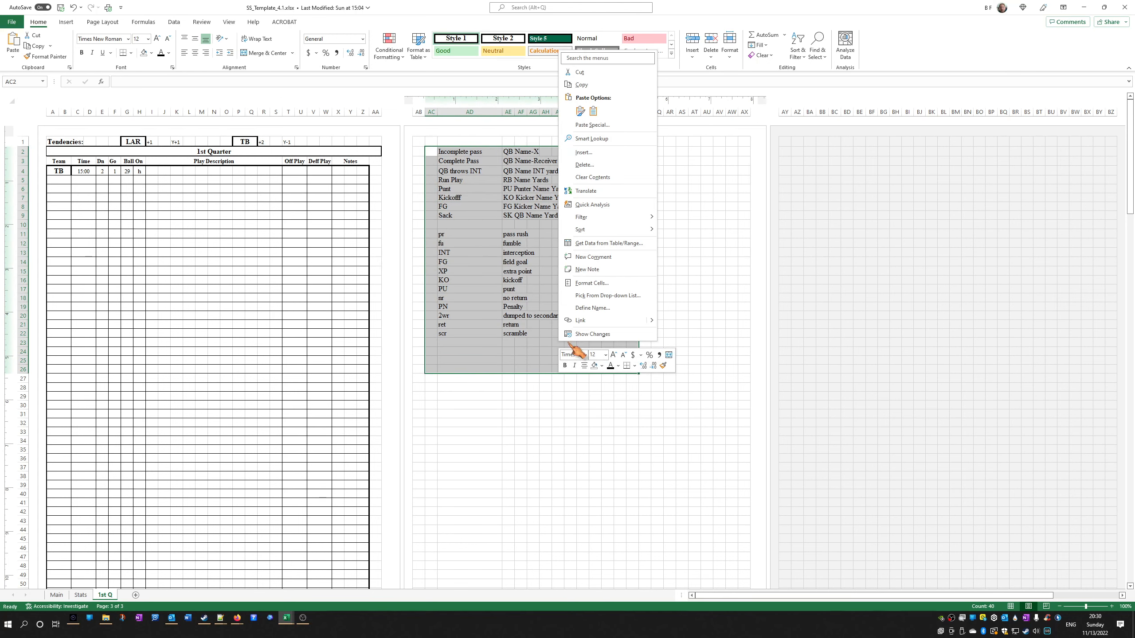
left_click(581, 84)
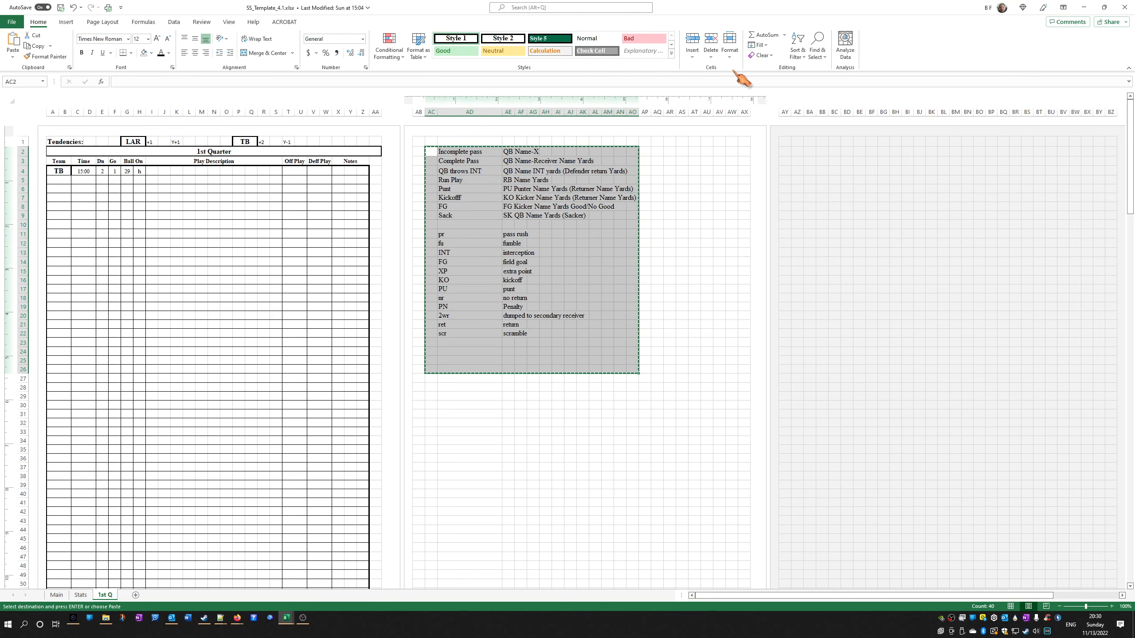
Close the template without keeping its clipboard contents, and try to paste the key at AC6 in Superbowl 13.xlsx
left_click(1125, 8)
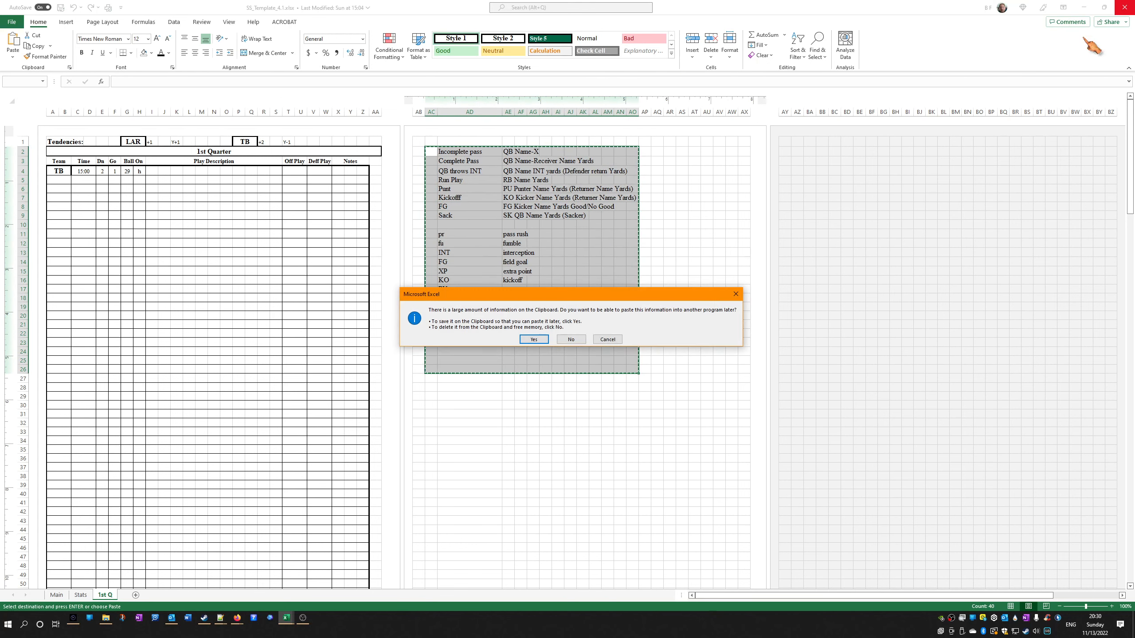
left_click(571, 339)
right_click(442, 207)
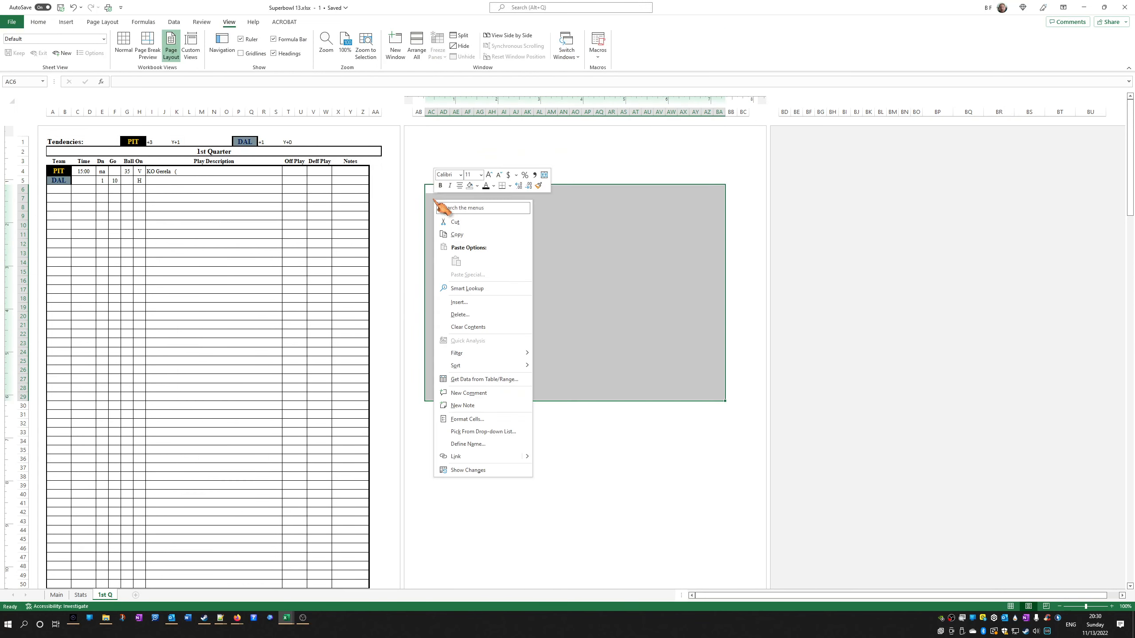
left_click(602, 238)
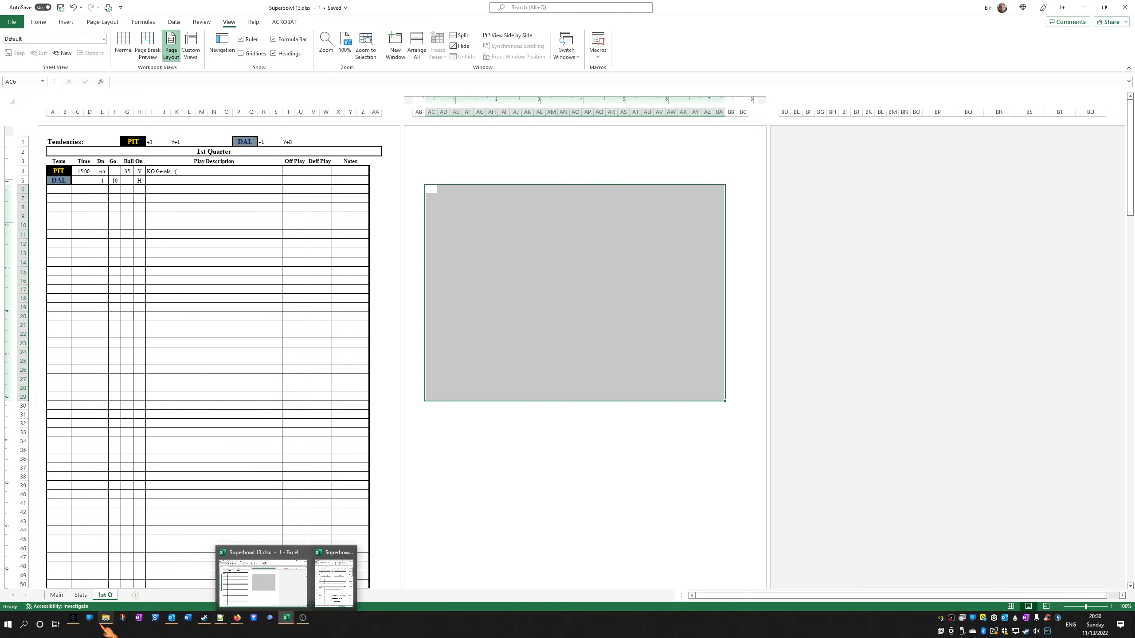
Reopen SS_Template_4.1.xlsx from the SS_Save folder and copy the notation key in AC2:AP24 of its 1st Q sheet
left_click(106, 577)
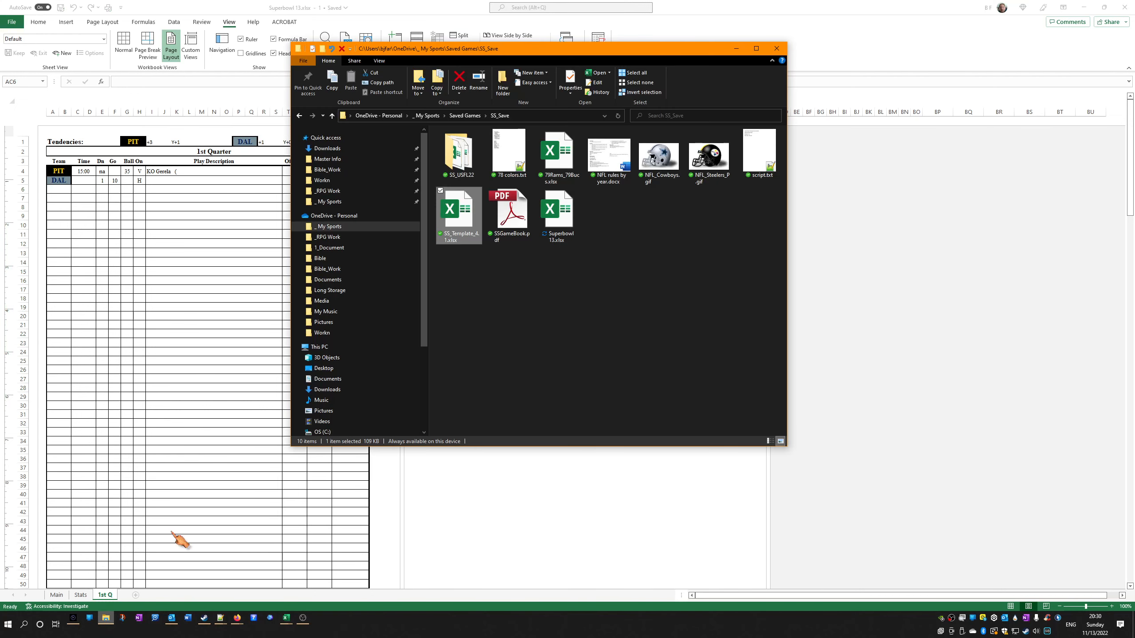
right_click(457, 211)
left_click(487, 220)
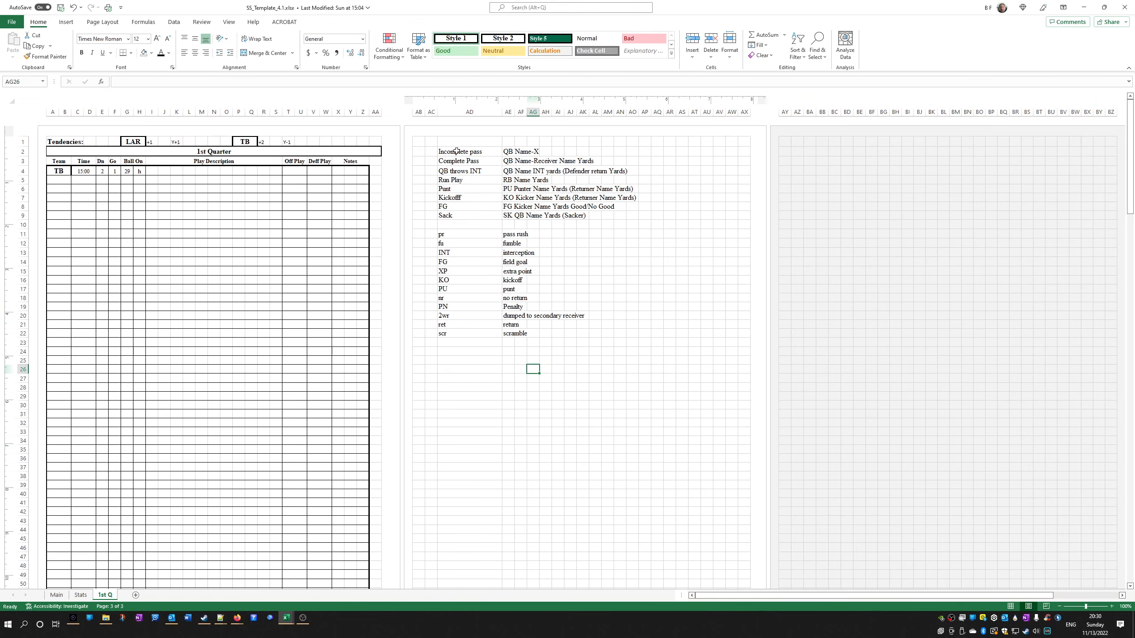
left_click_drag(435, 151, 652, 358)
right_click(608, 340)
left_click(597, 69)
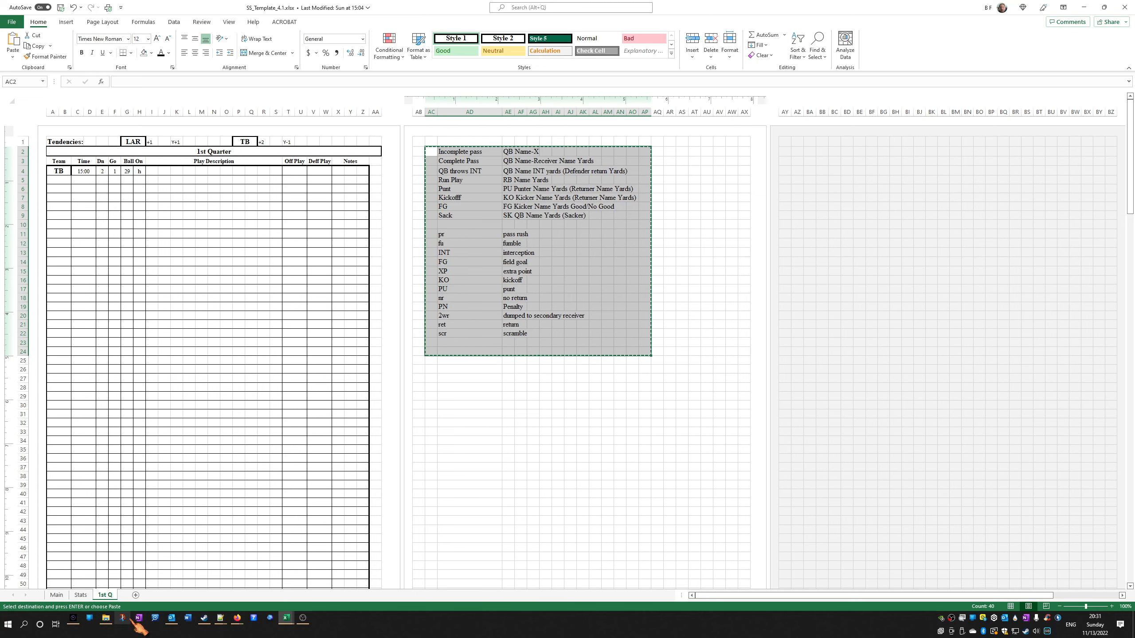
Return to Superbowl 13.xlsx and paste the copied notation key into the 1st Q sheet starting at AC6
left_click(1085, 7)
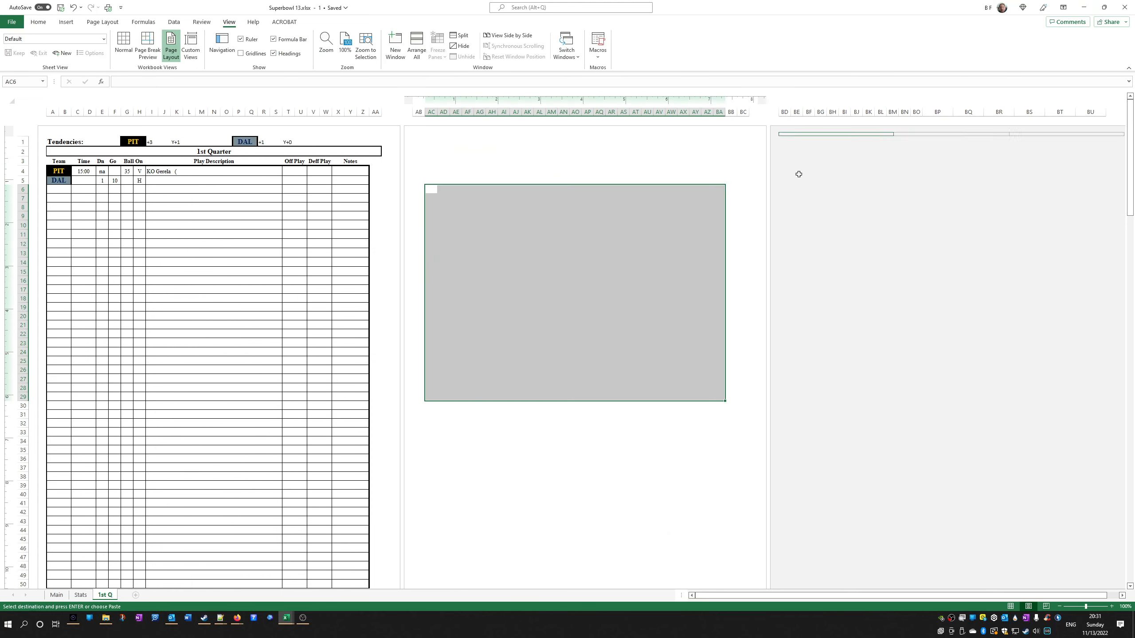
right_click(431, 193)
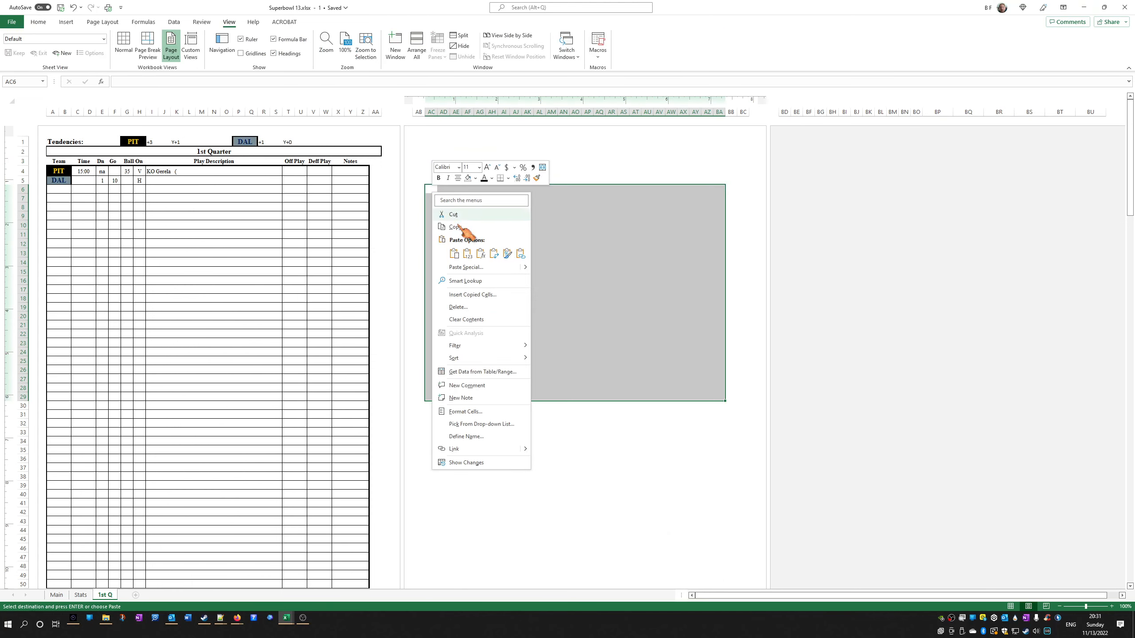
left_click(458, 262)
Apply the Normal cell style to the pasted notation key in AC6:AP28
left_click(445, 241)
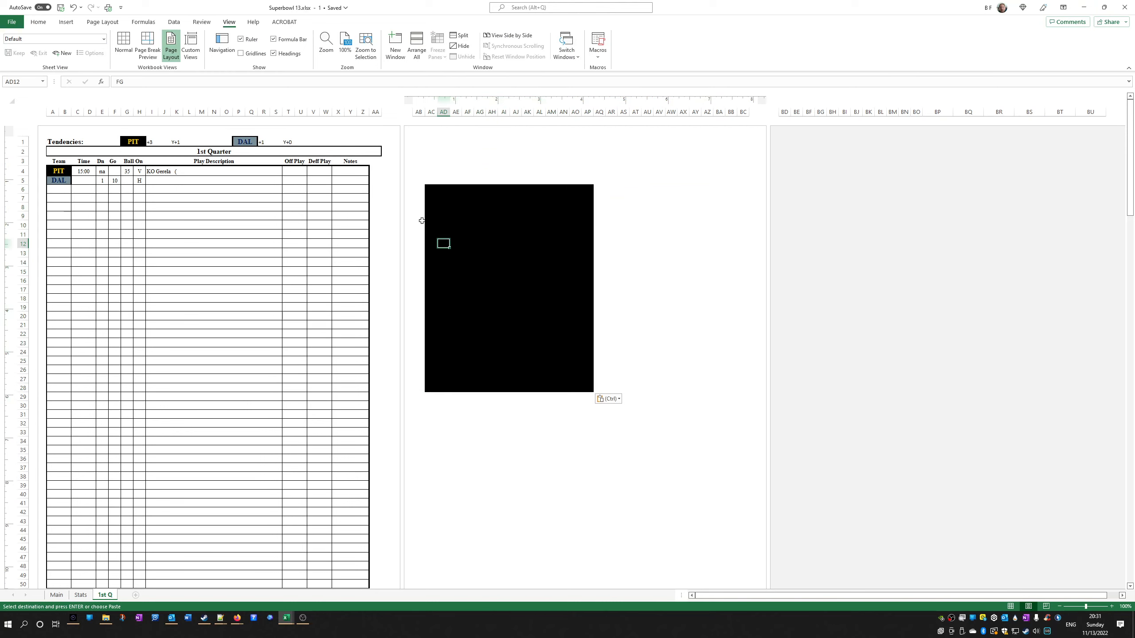
left_click_drag(431, 191, 590, 388)
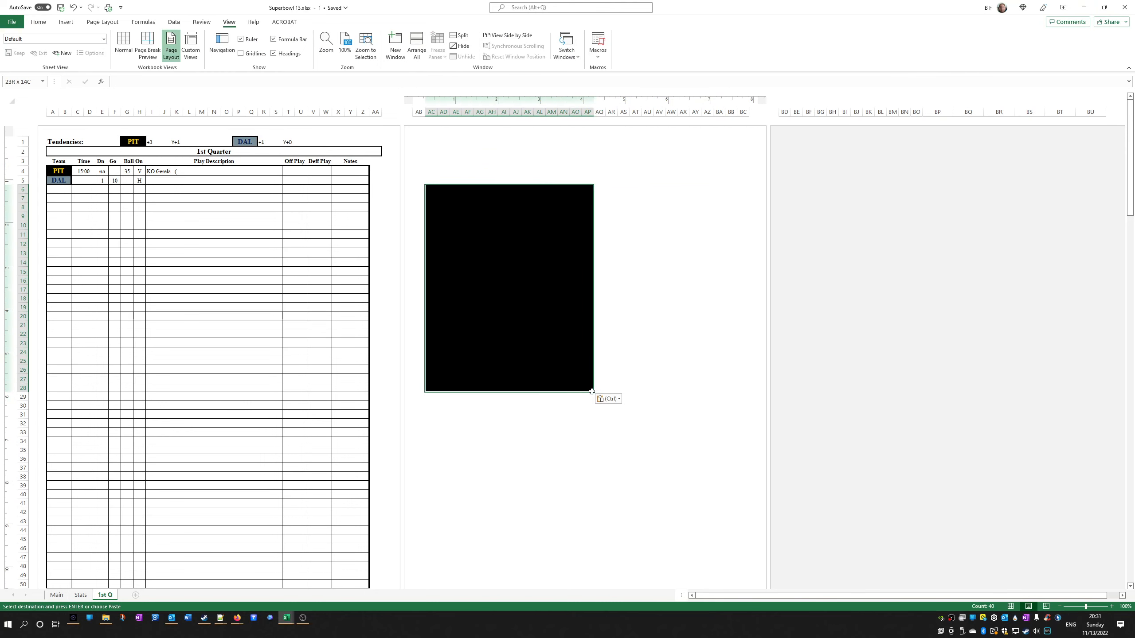
left_click(38, 22)
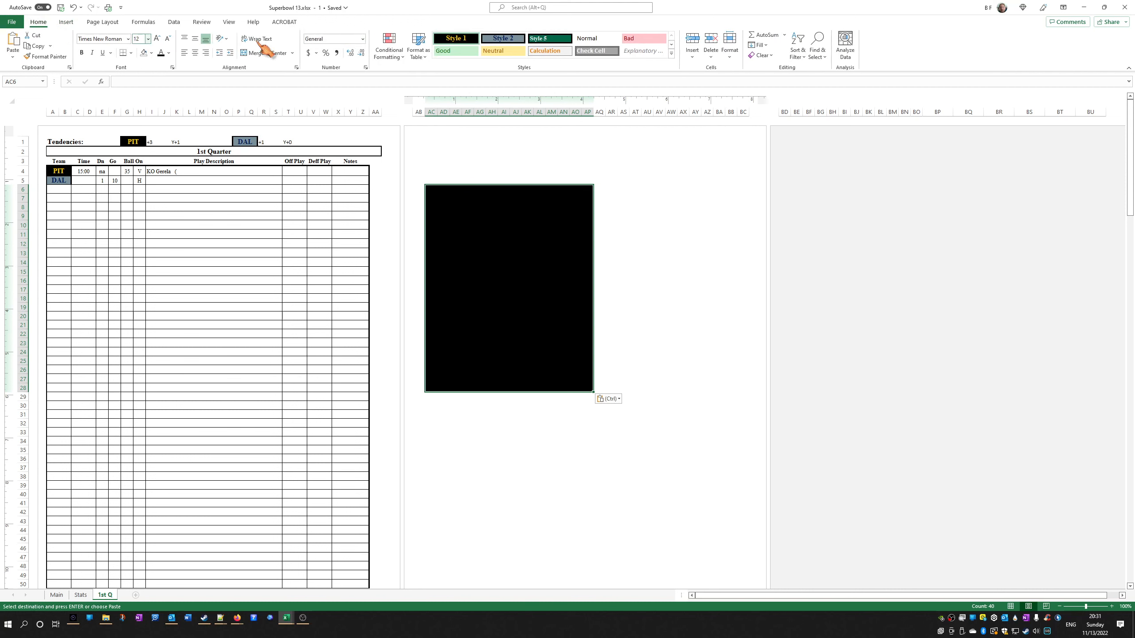
left_click(588, 39)
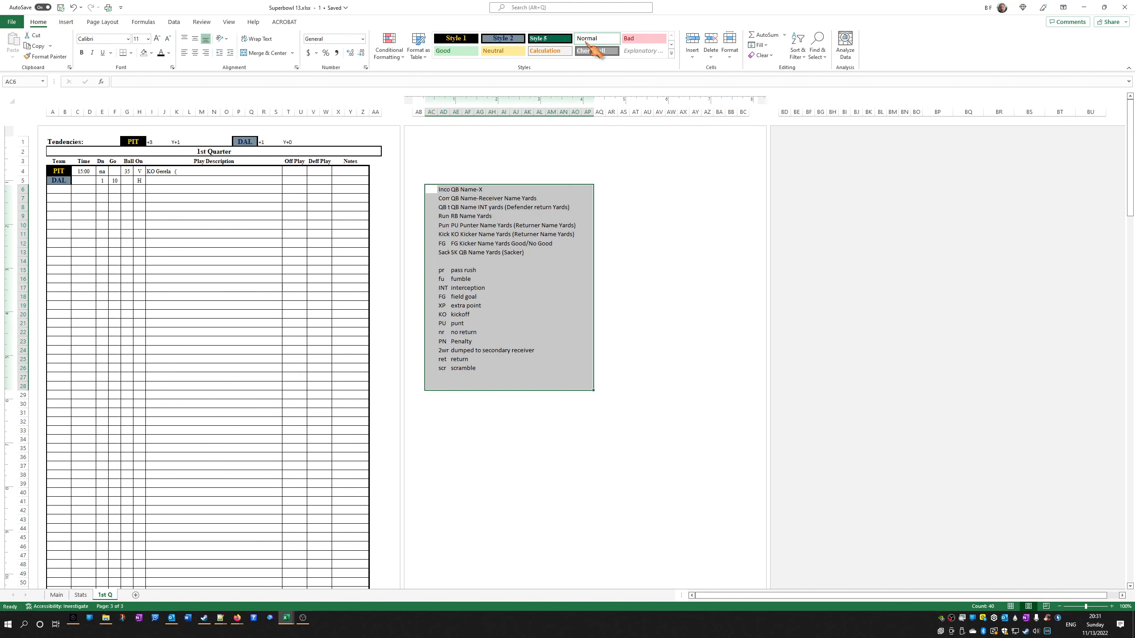
Widen columns AE and AD so the notation key's labels and formats fit
left_click(576, 305)
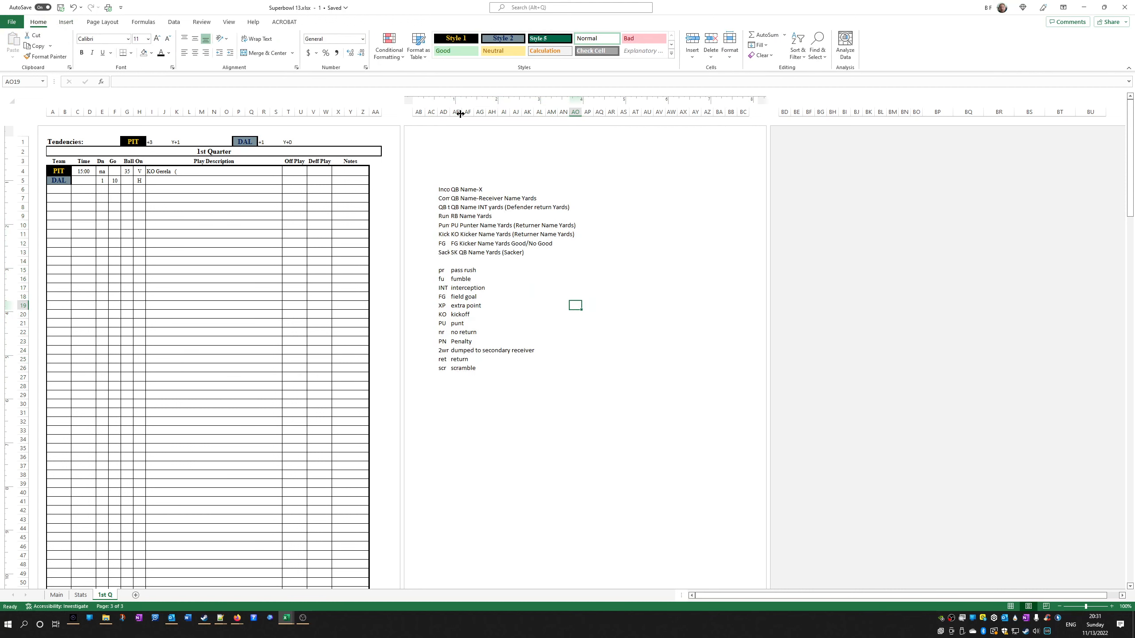
left_click_drag(461, 121, 522, 121)
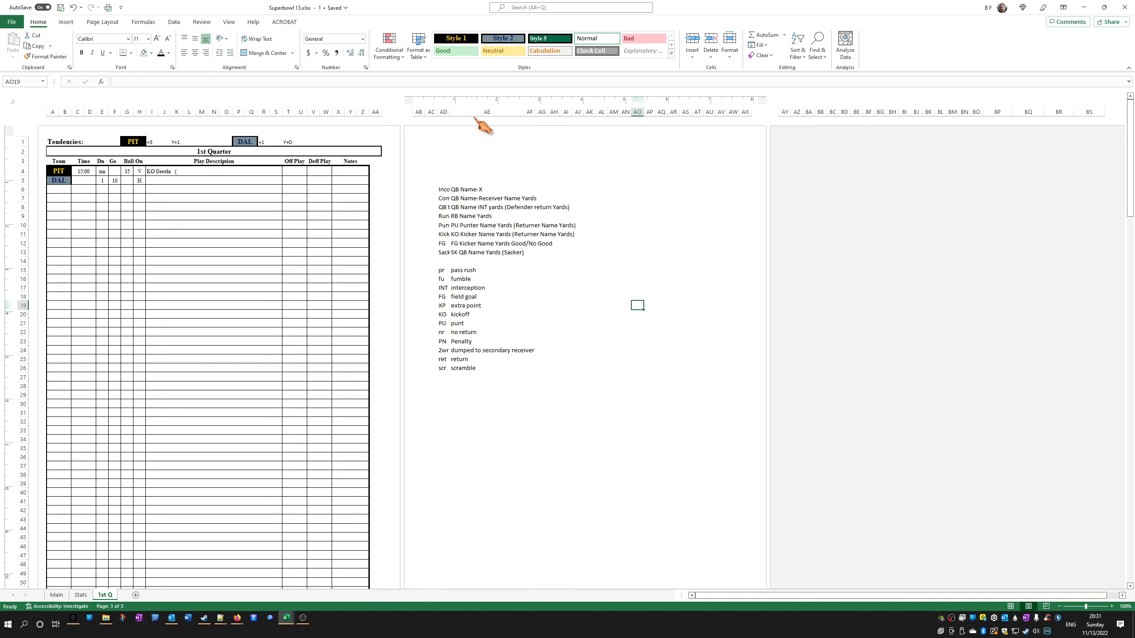
left_click(459, 112)
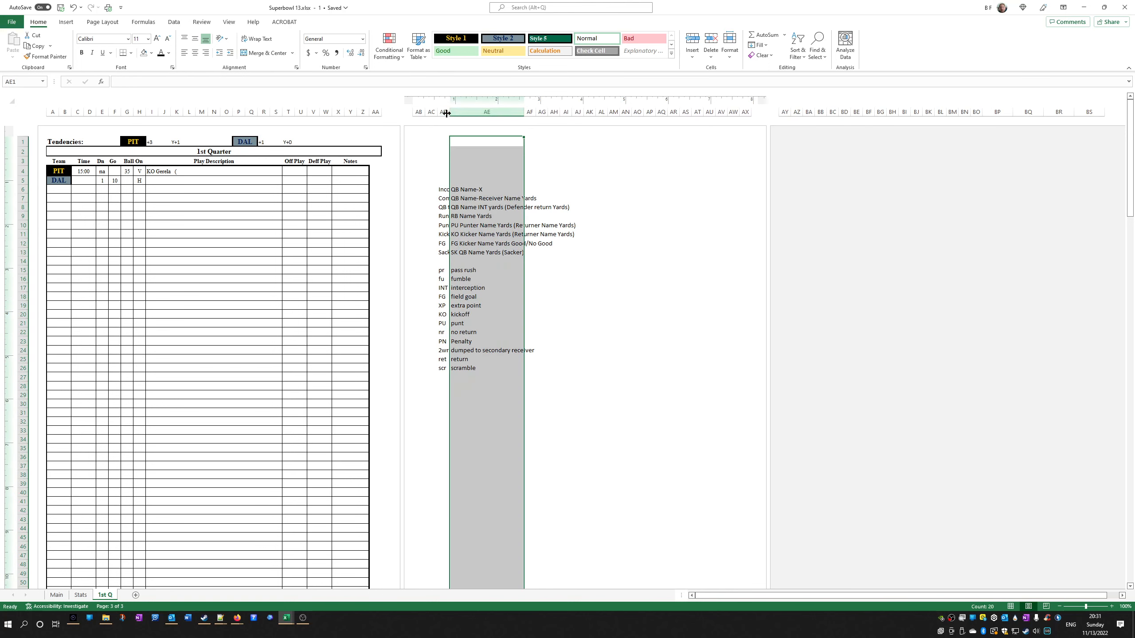
left_click_drag(448, 113, 536, 121)
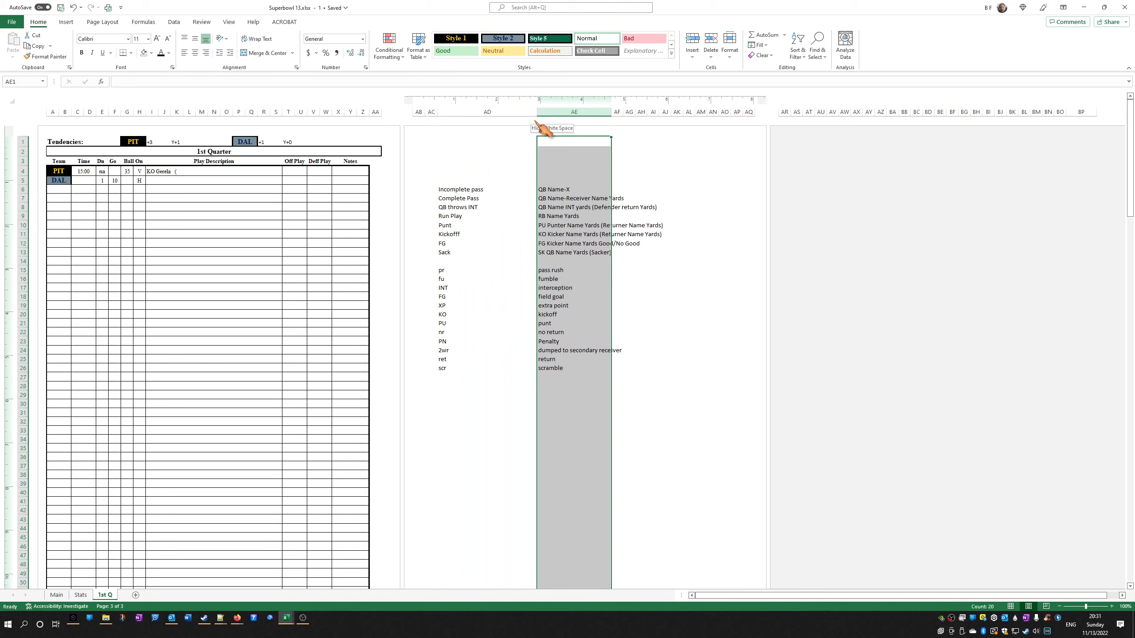
left_click(677, 332)
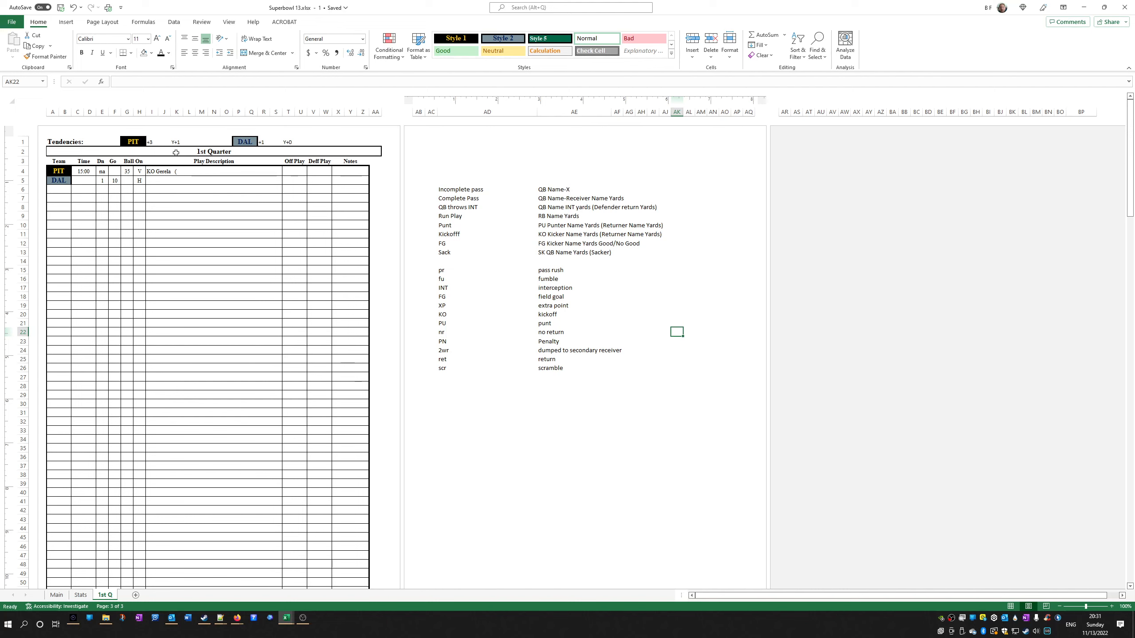
left_click(164, 171)
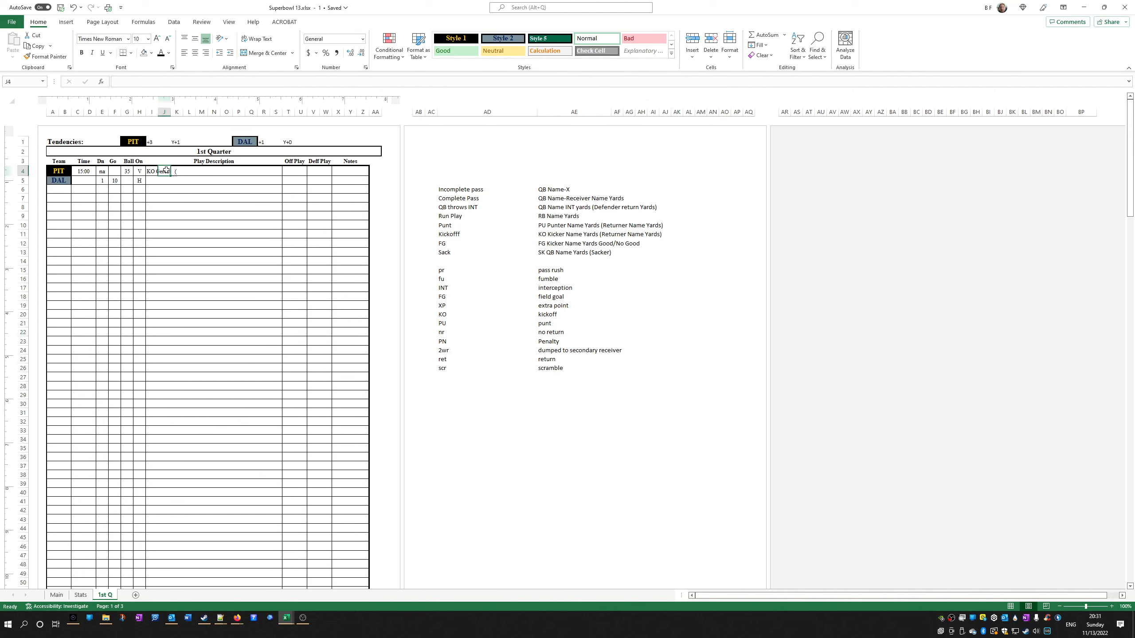
key("Left")
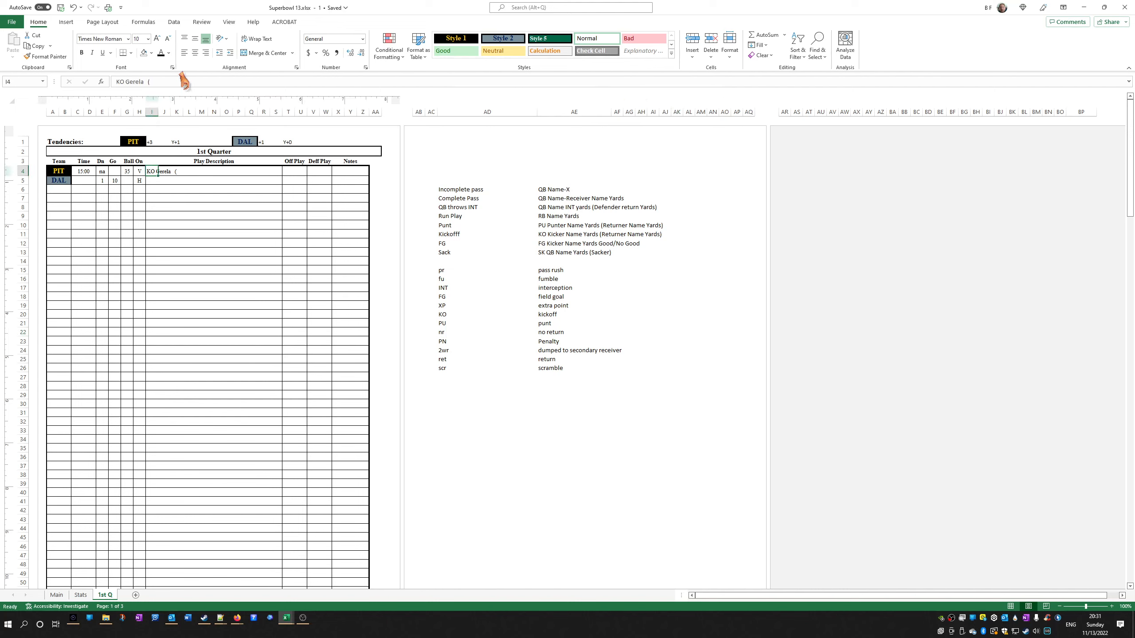
left_click(144, 82)
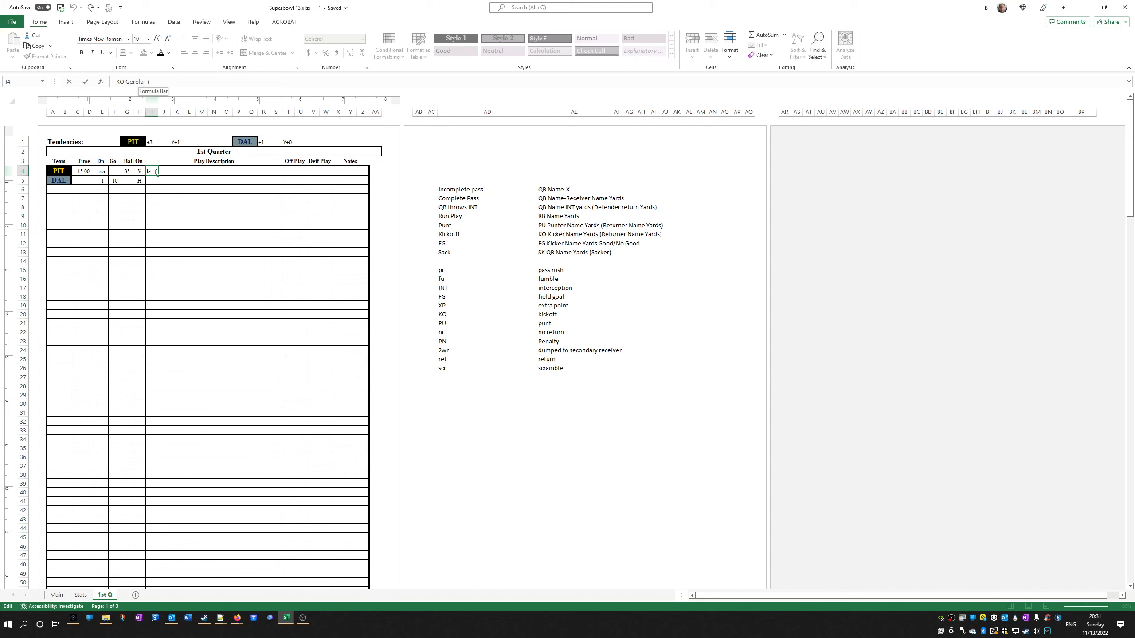
left_click(250, 232)
Set the Off Play entry of the PIT 15:00 kickoff row to KO from its list of play options
left_click(302, 169)
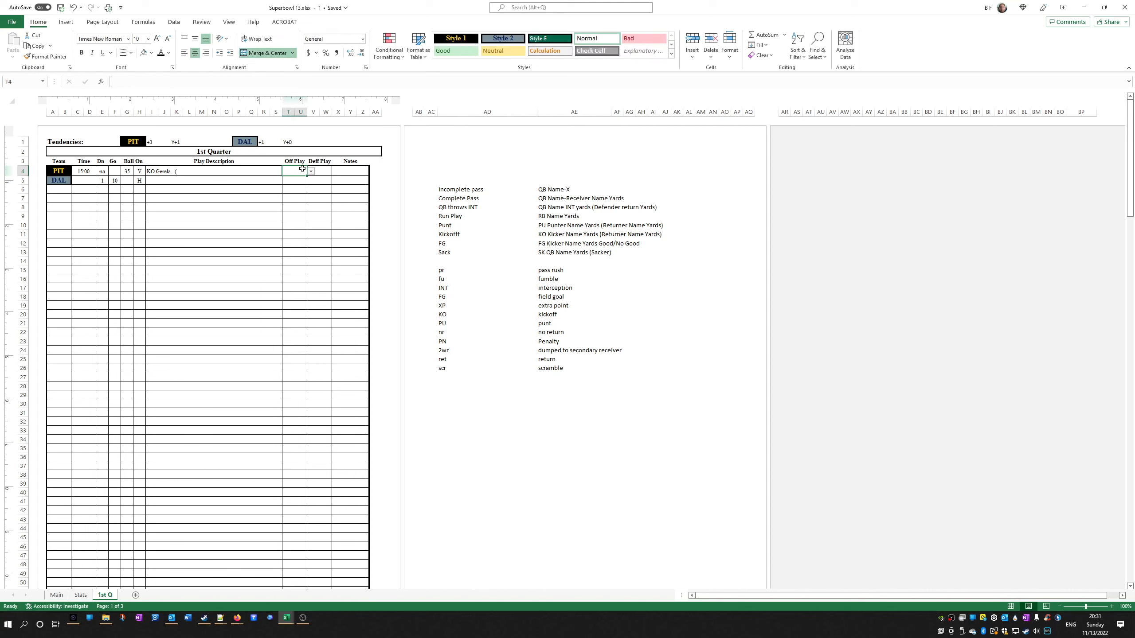
left_click(310, 172)
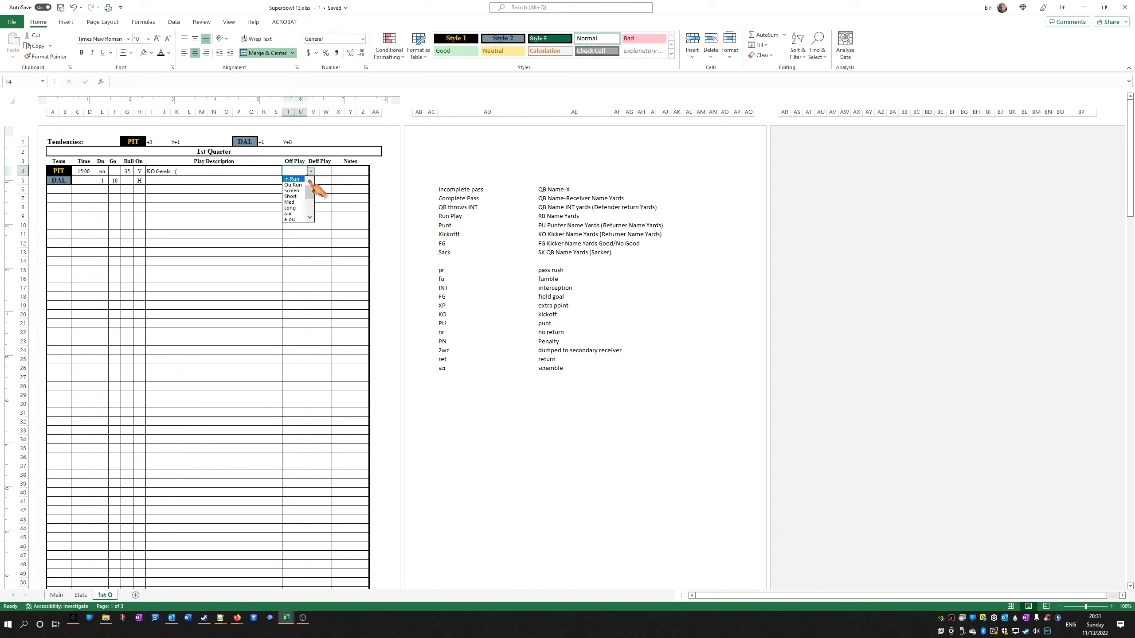
left_click(310, 218)
scroll(310, 218, "down", 7)
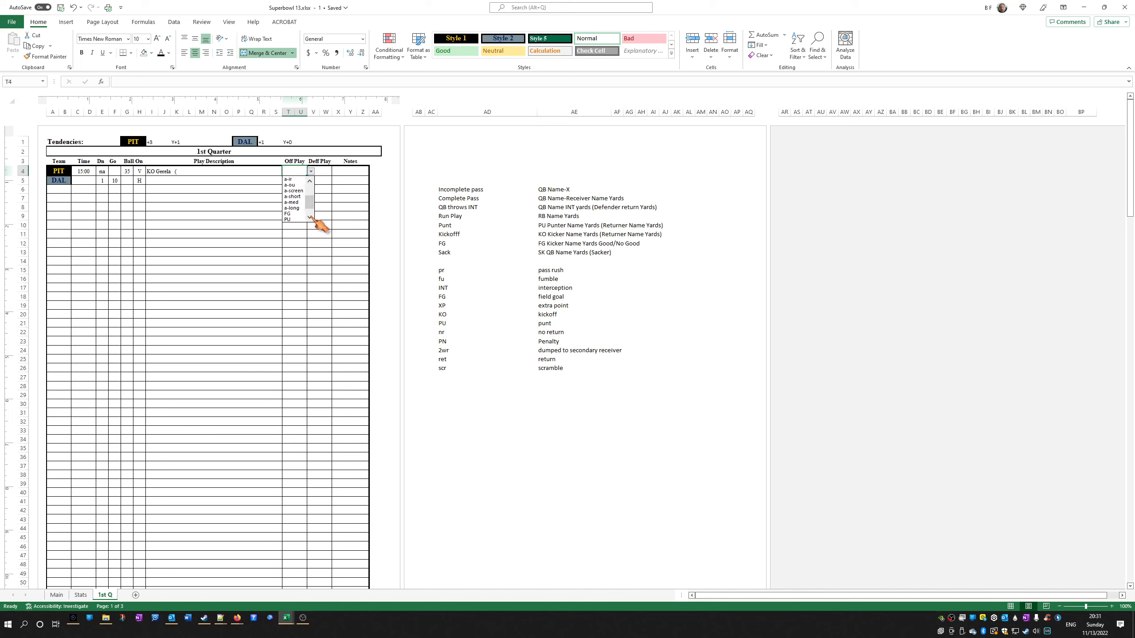
left_click(305, 216)
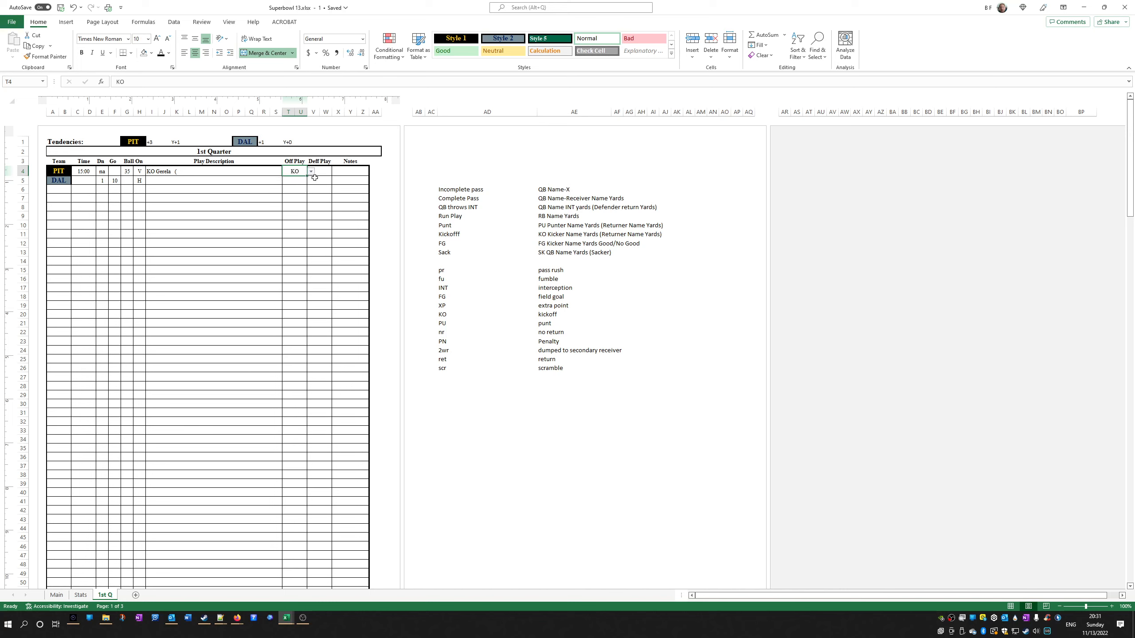
Enter the sample notes pr in X5 and Y Chart in X6 of the play log's Notes column
left_click(326, 182)
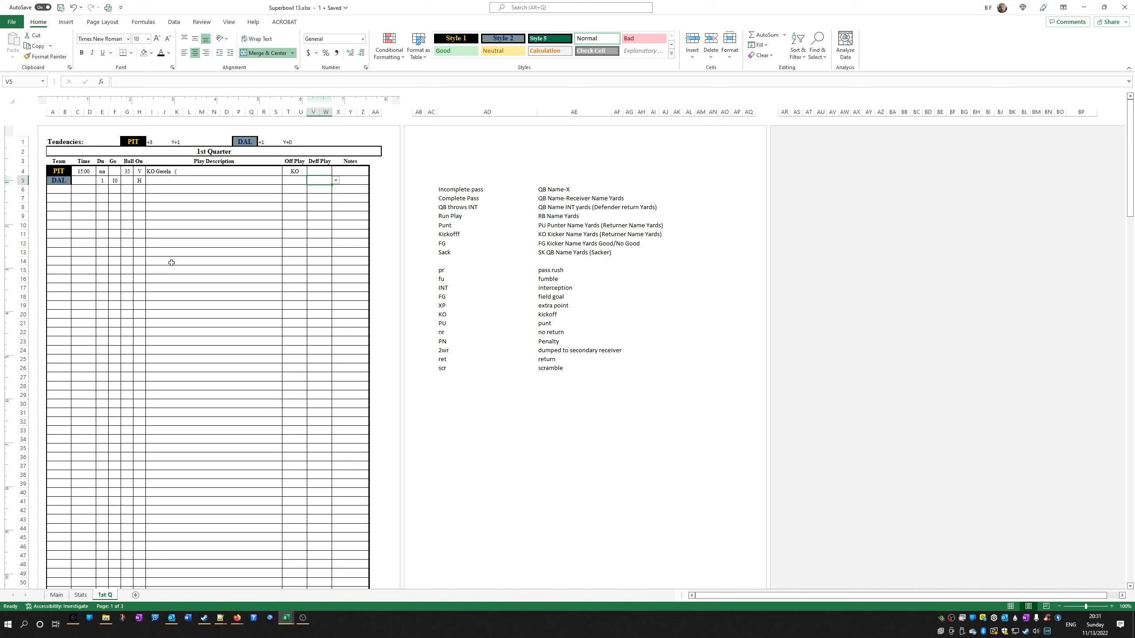
left_click(334, 184)
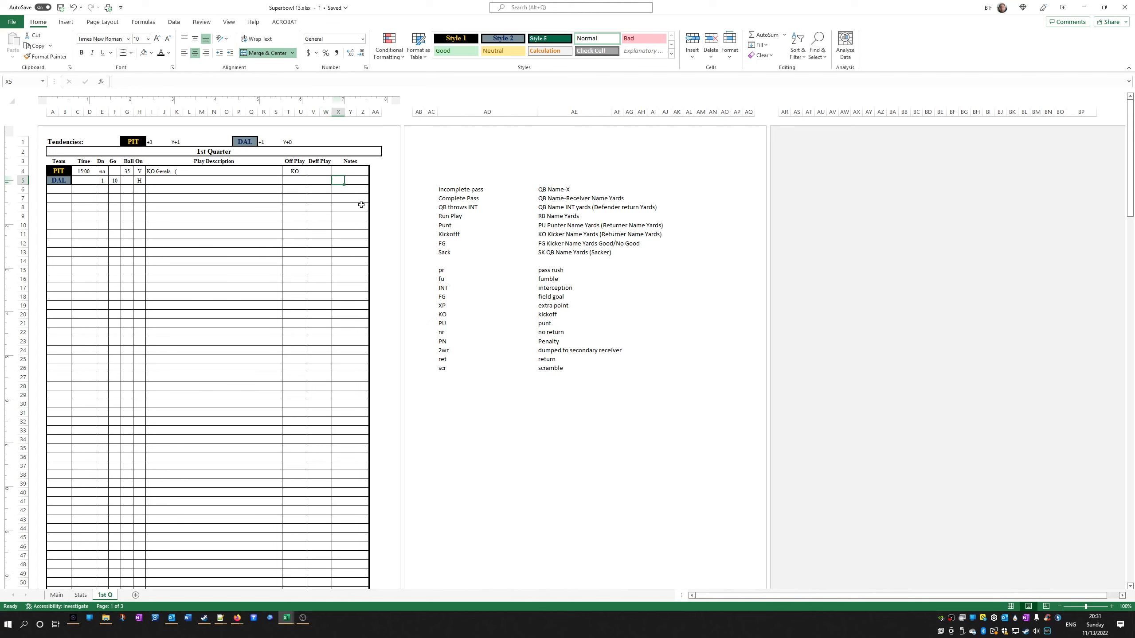
type("pr")
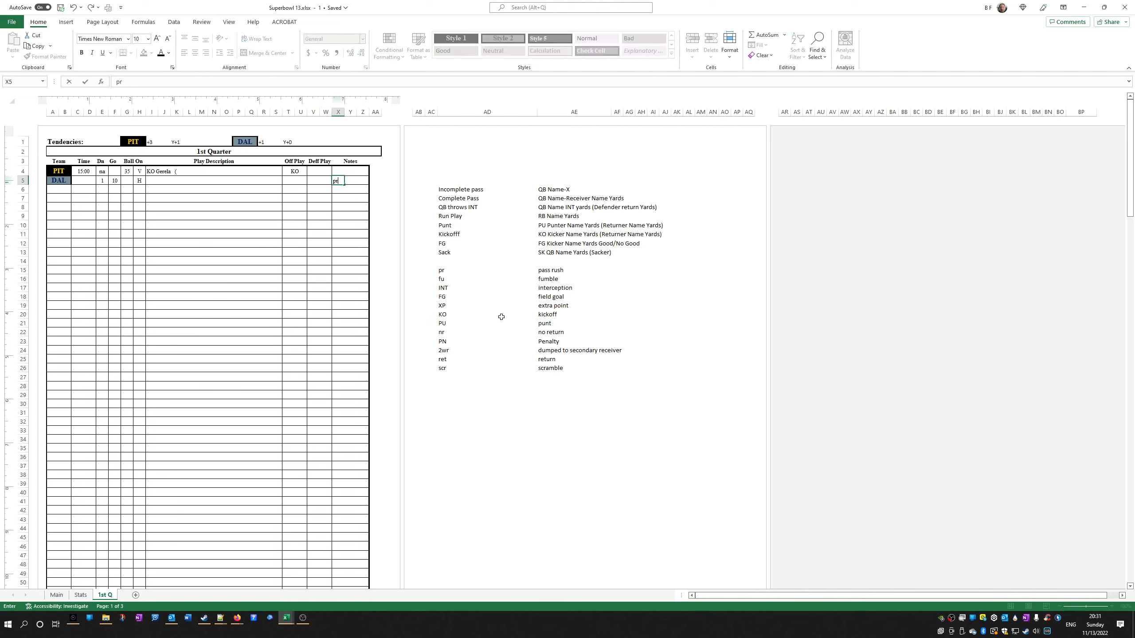
key("Return")
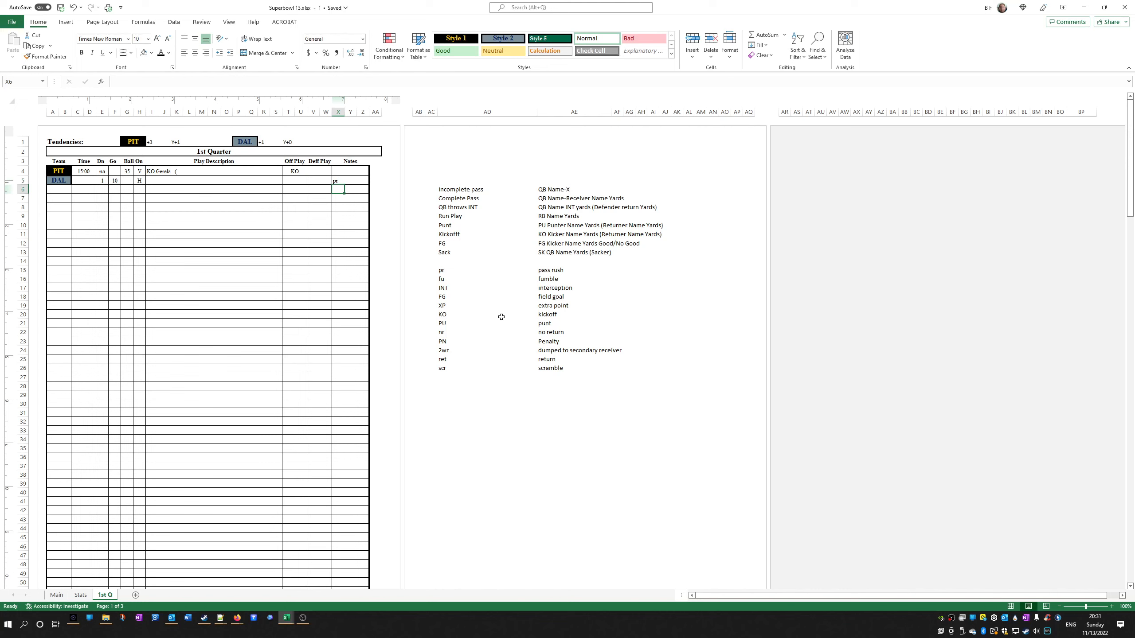
type("Y Chart")
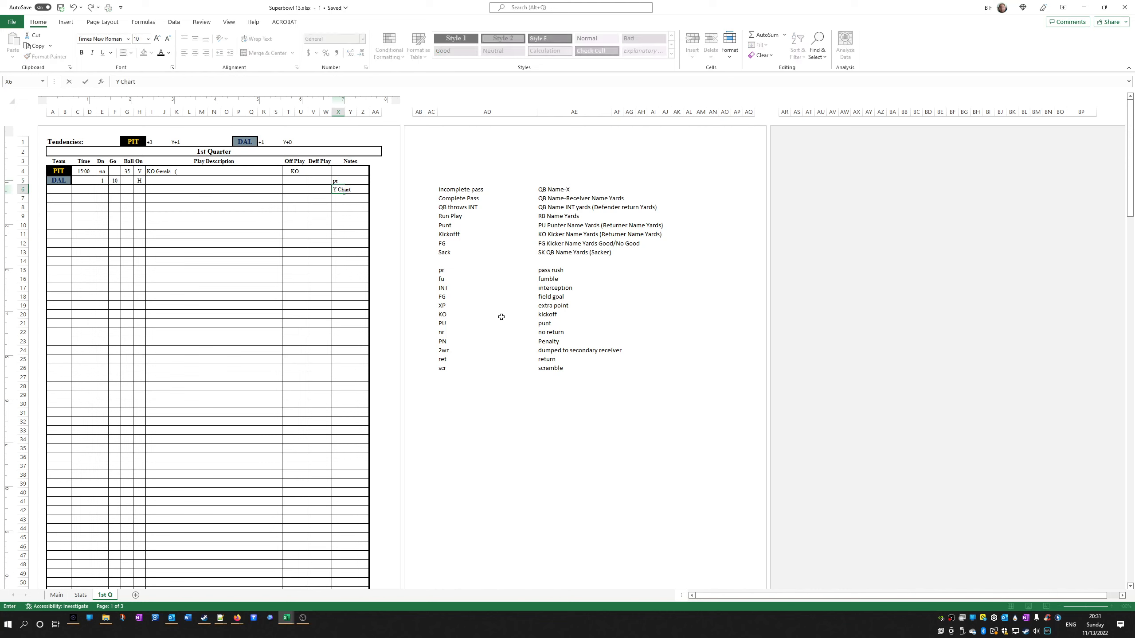
key("Return")
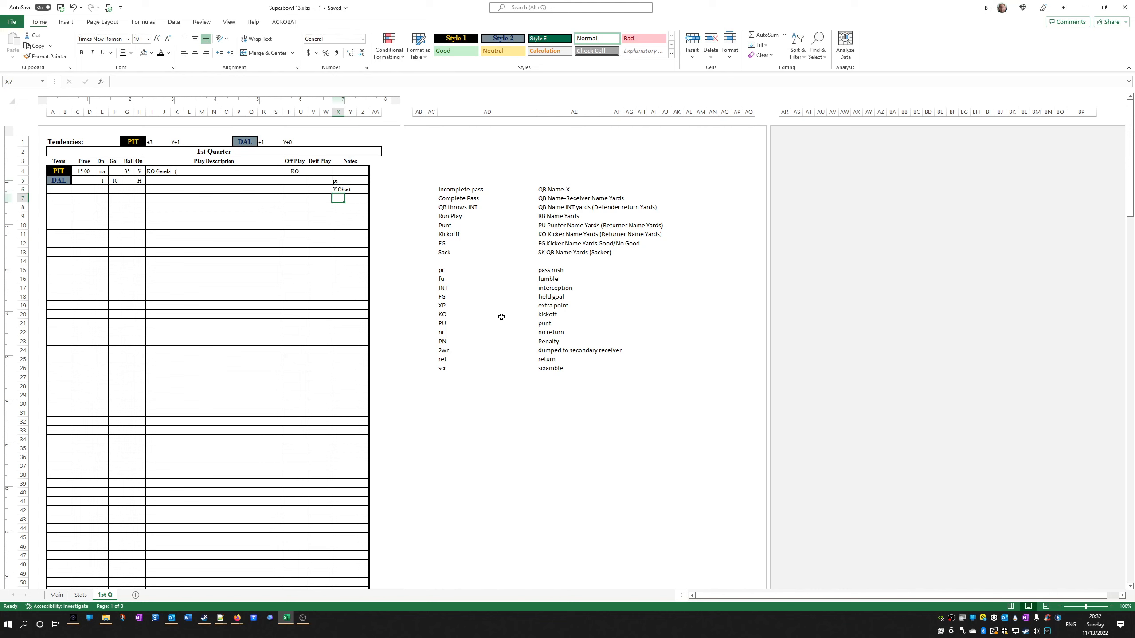
key("Left")
key("Left")
key("Left")
key("Left")
key("Left")
key("Left")
key("Left")
key("Left")
key("Left")
key("Left")
key("Left")
key("Left")
key("Left")
key("Left")
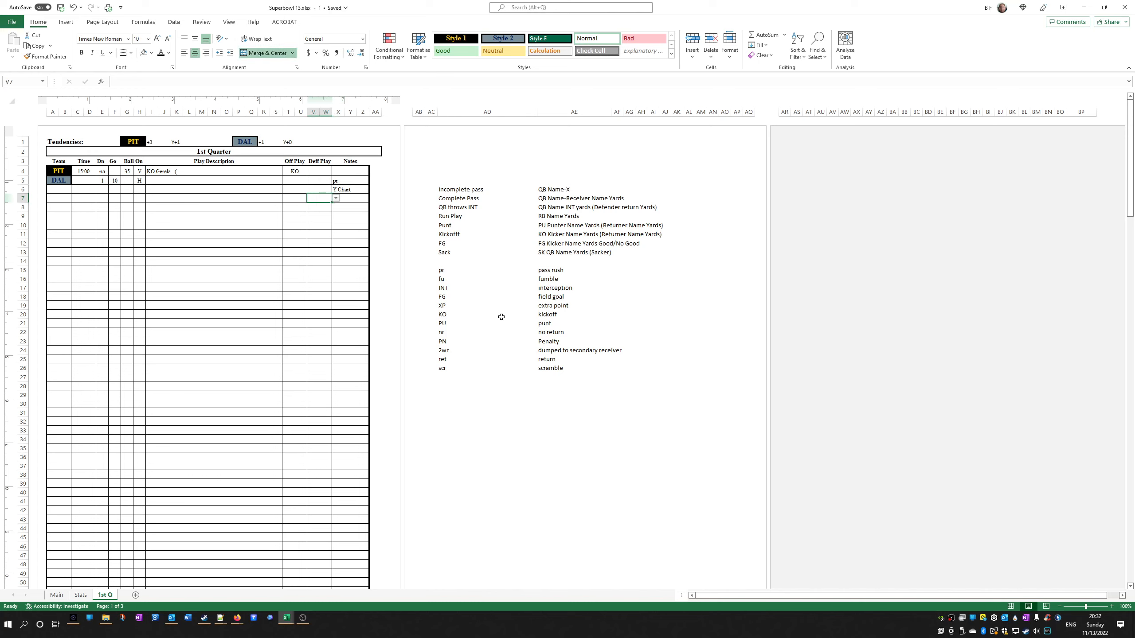
key("Right")
key("Right")
key("Right")
key("Right")
key("Right")
key("Right")
key("Right")
key("Right")
key("Right")
key("Right")
key("Right")
key("Right")
key("Right")
key("Right")
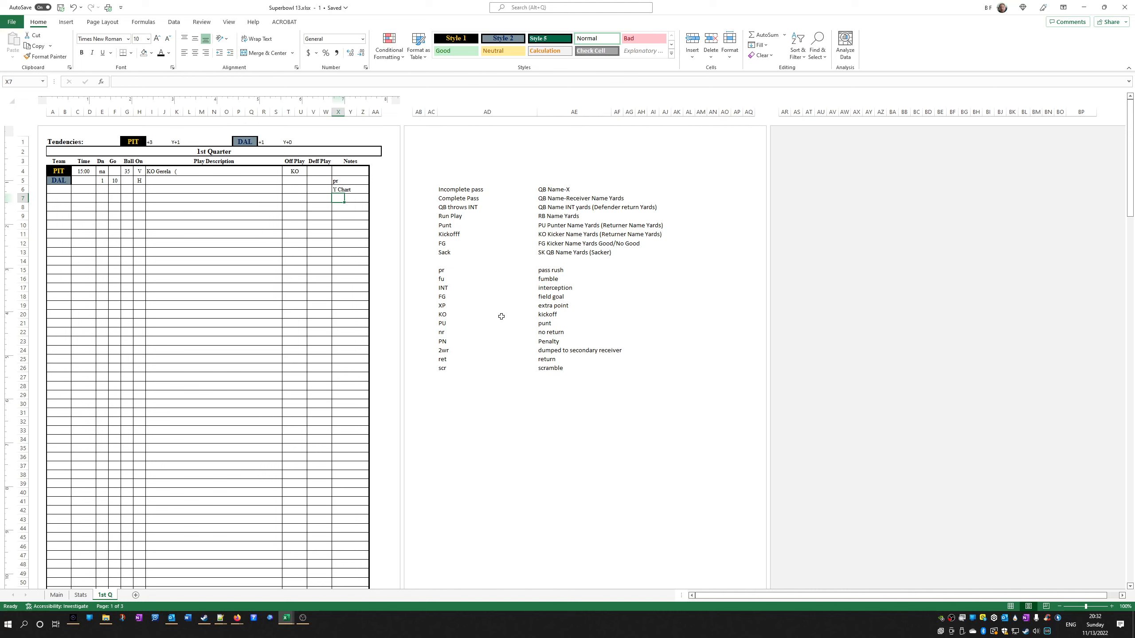
Enter the sample note PN in X7, and clear all the sample notes from X4:Z9
type("PN")
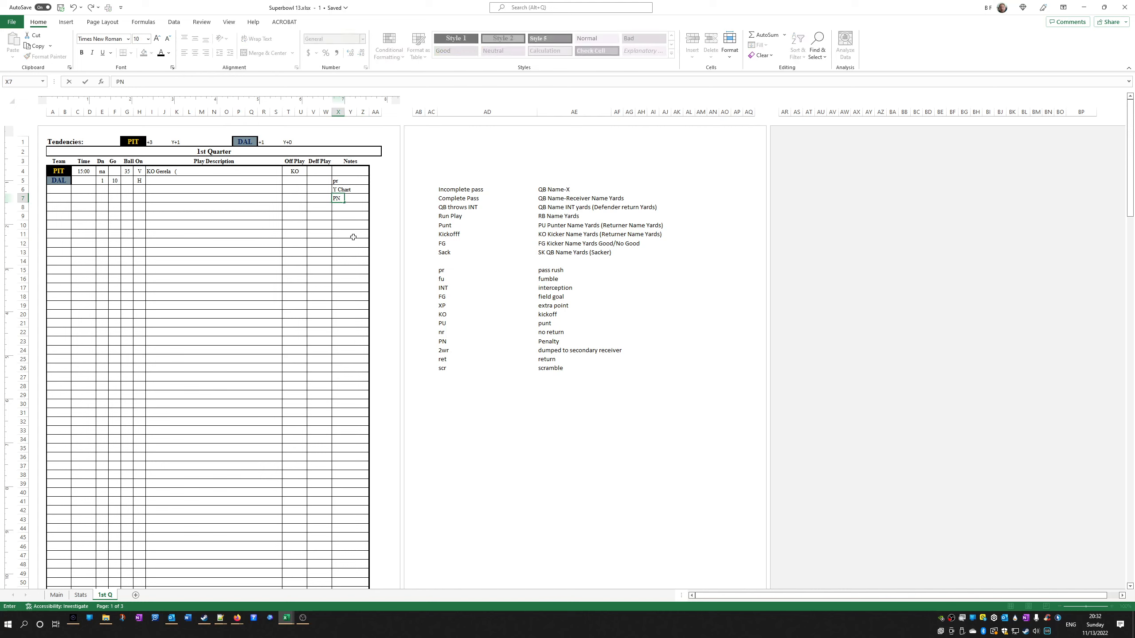
left_click(344, 216)
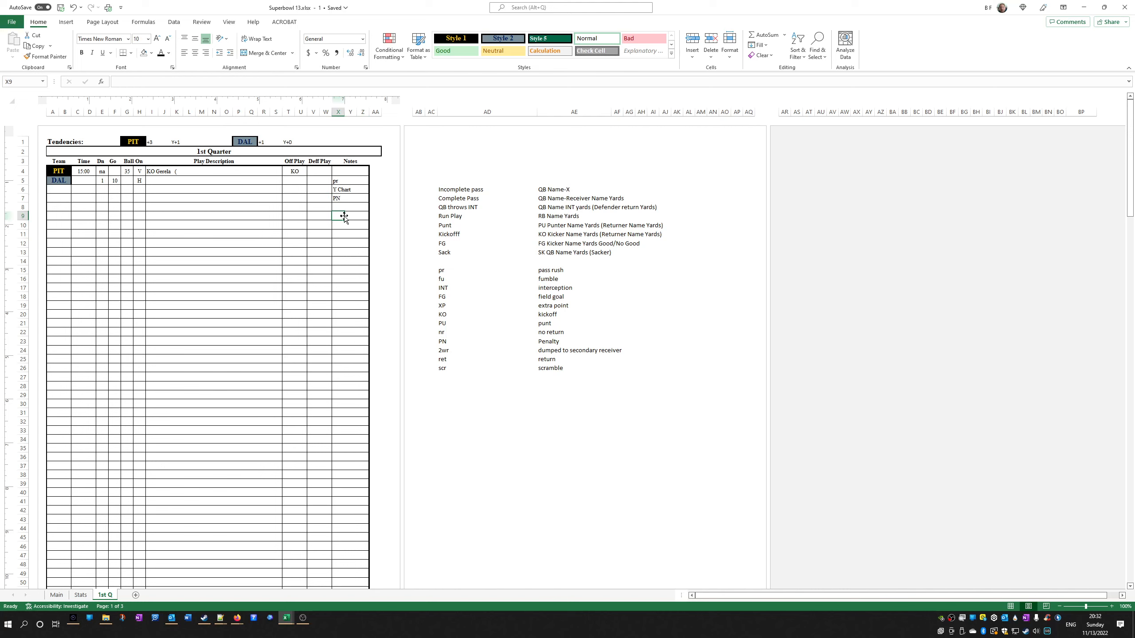
left_click_drag(339, 172, 363, 213)
key("Delete")
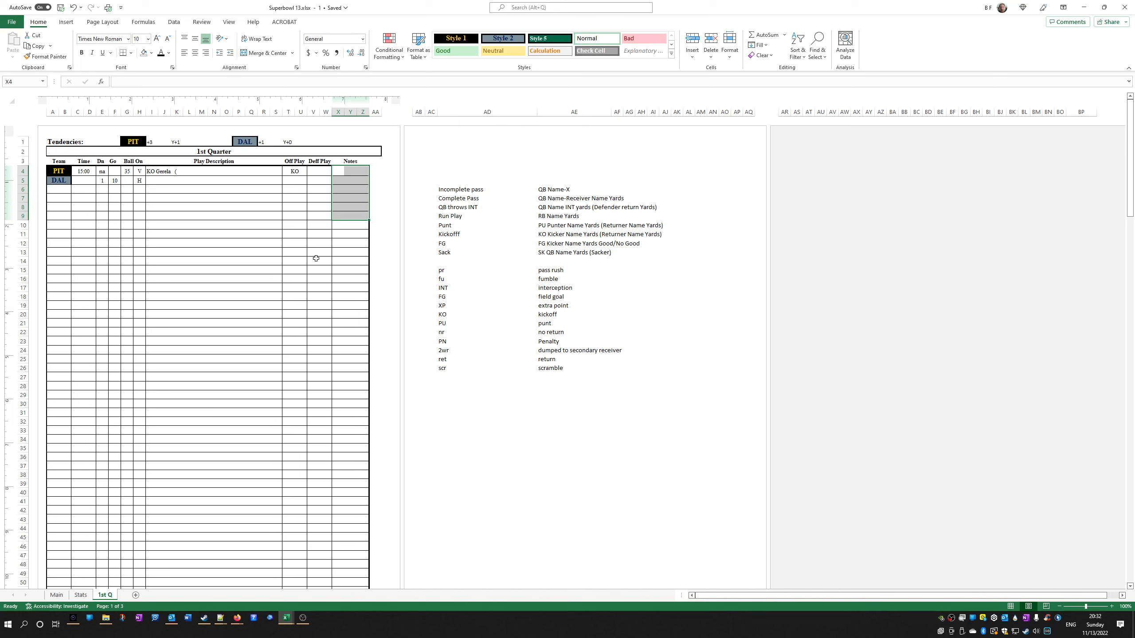
left_click(338, 270)
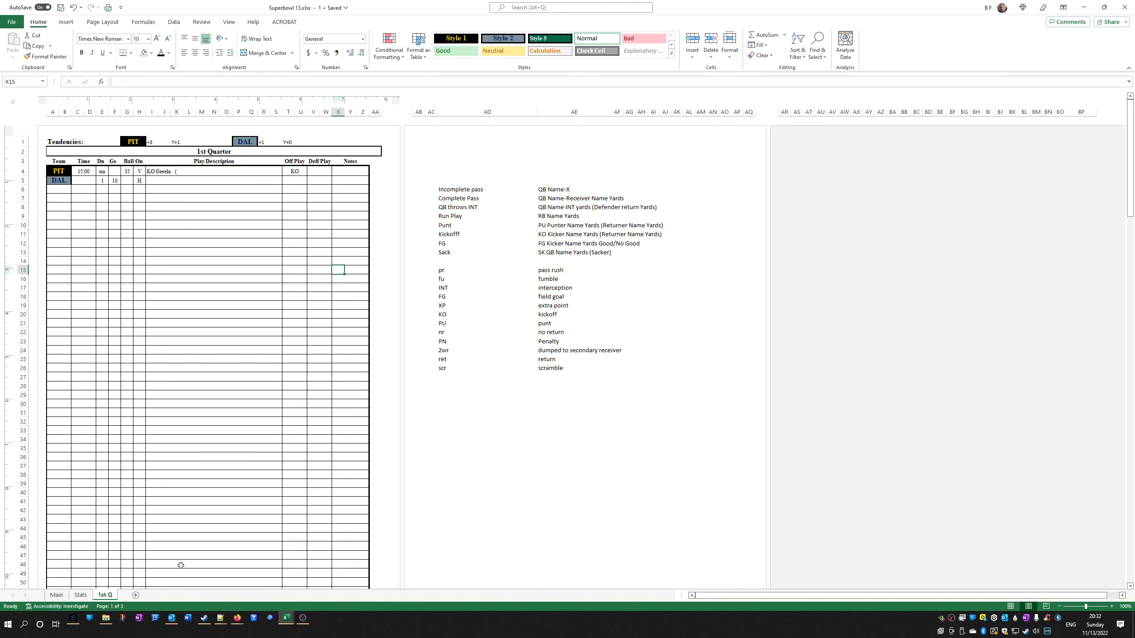
Switch from the 1st Q play log to the Stats sheet to view the Steelers and Cowboys stat tables
left_click(56, 595)
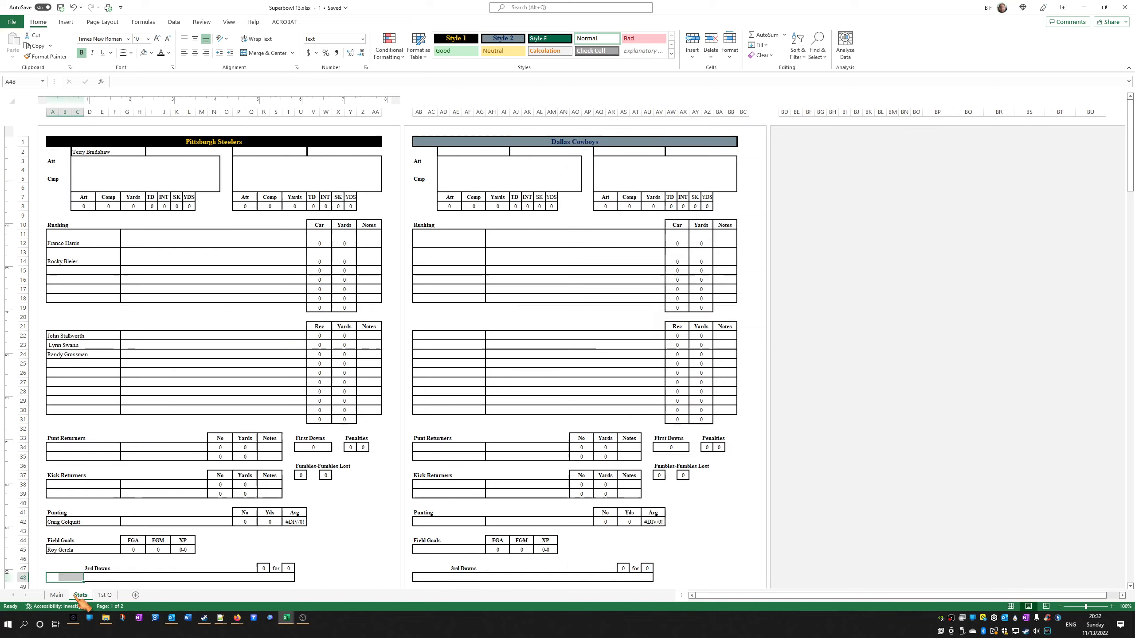
left_click(80, 595)
left_click(164, 419)
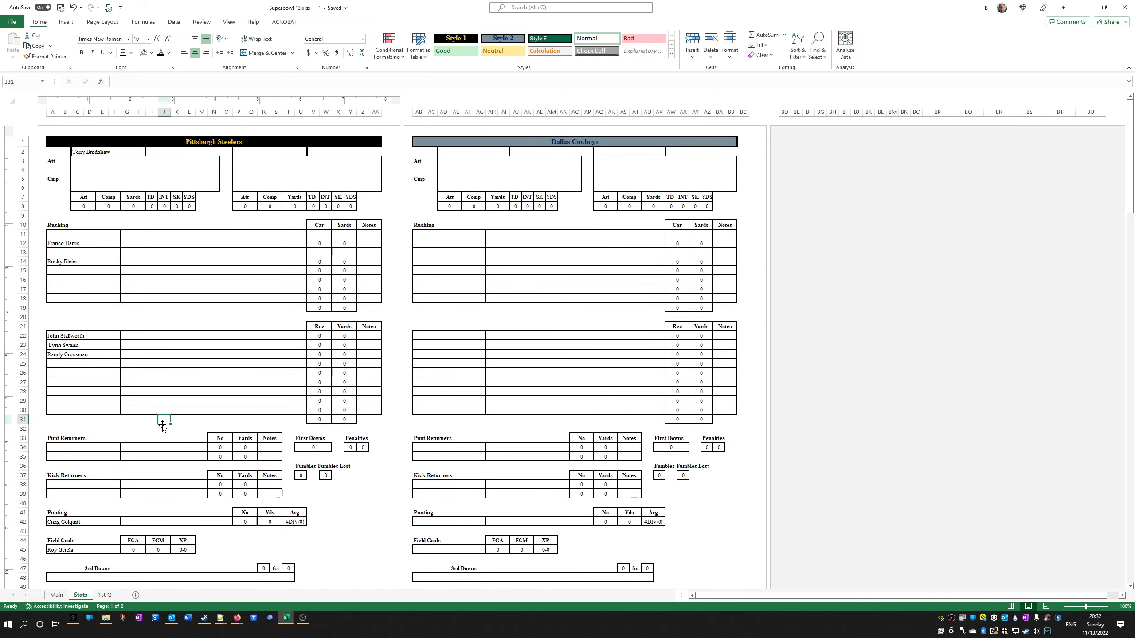